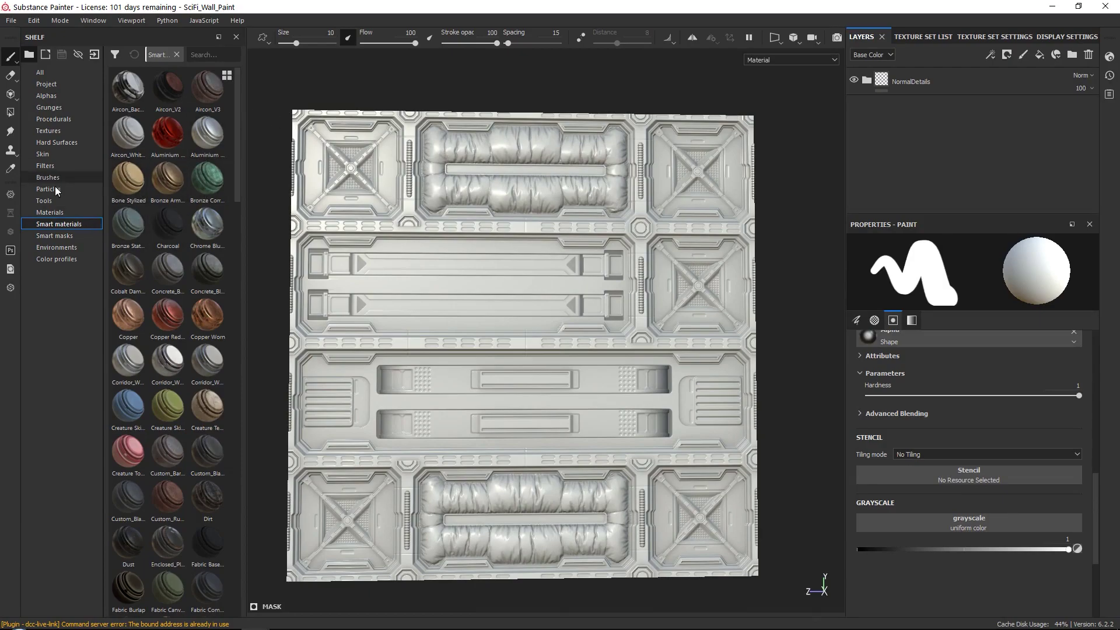
# - Zoom in on the wall texture to study its surface
pyautogui.scroll(-1, 203, 219)
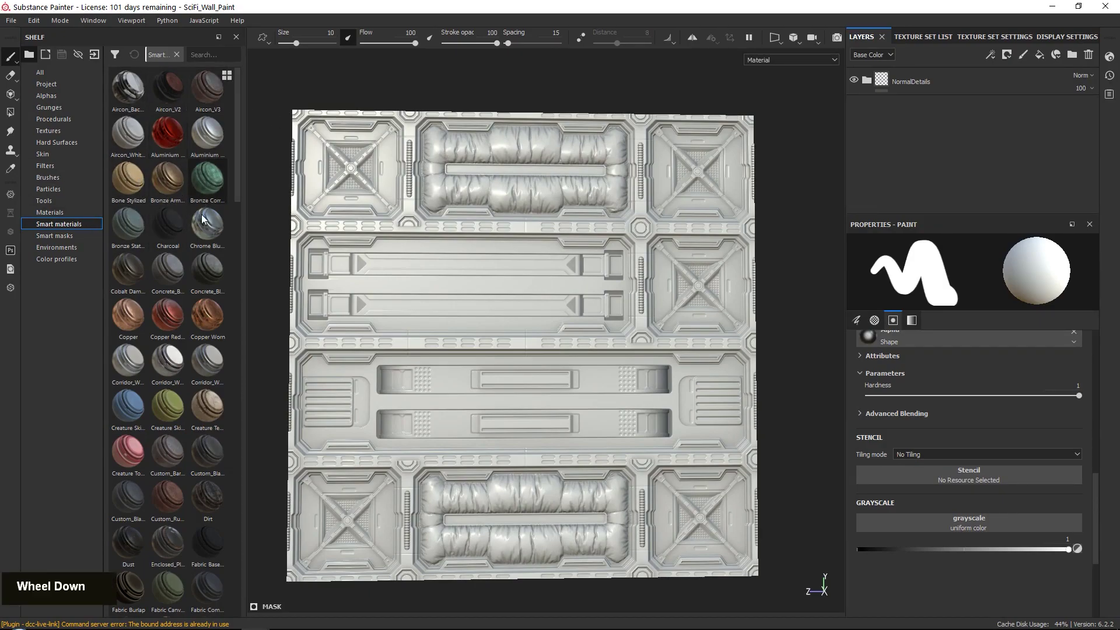
pyautogui.scroll(-3, 202, 218)
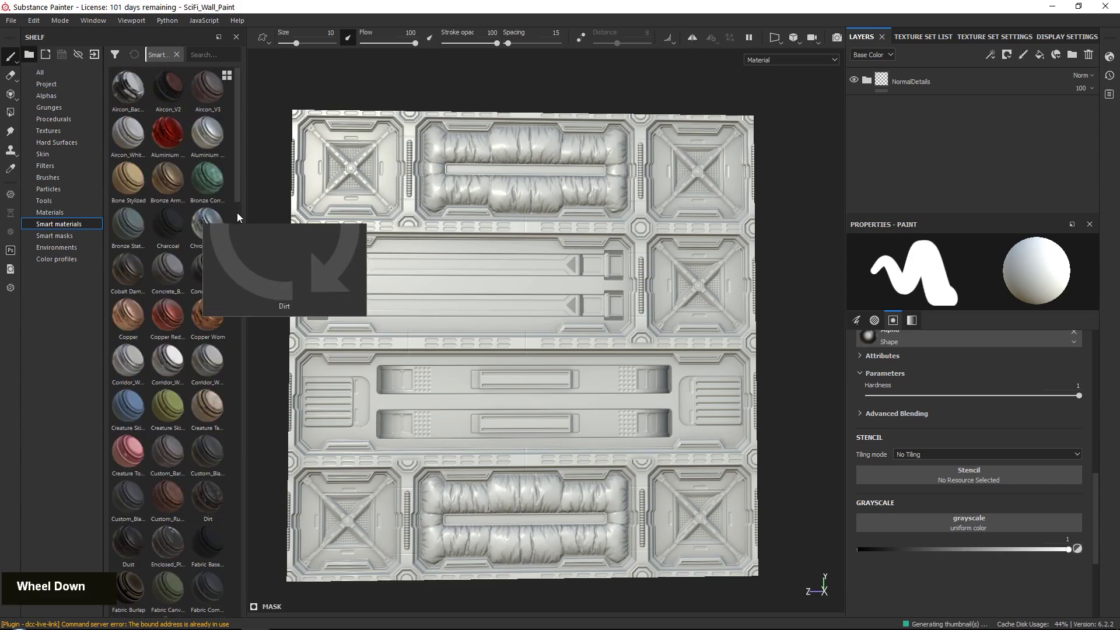
pyautogui.scroll(-10, 236, 193)
pyautogui.scroll(-4, 237, 473)
pyautogui.keyDown('alt'); pyautogui.moveTo(612, 209); pyautogui.dragTo(666, 422, button='right'); pyautogui.keyUp('alt')
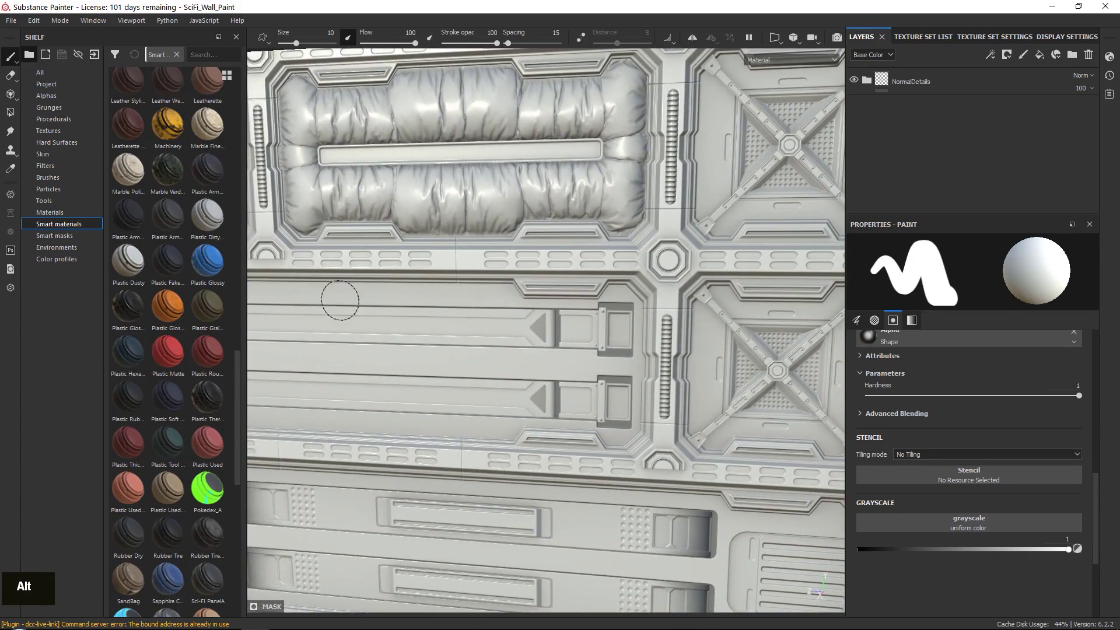
pyautogui.moveTo(236, 376); pyautogui.dragTo(232, 464)
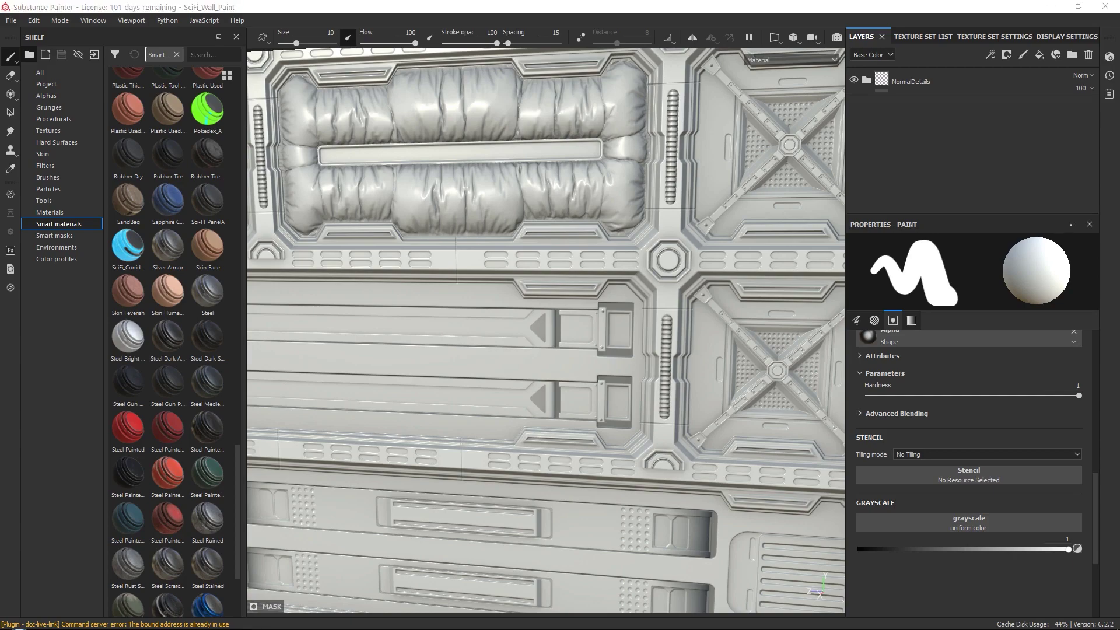
# - Bring up C_Main Camera.jpg in Windows Photo Viewer and pan across its details, including the lower-left panel
pyautogui.hotkey('alt', 'Tab')
pyautogui.scroll(-3, 376, 229)
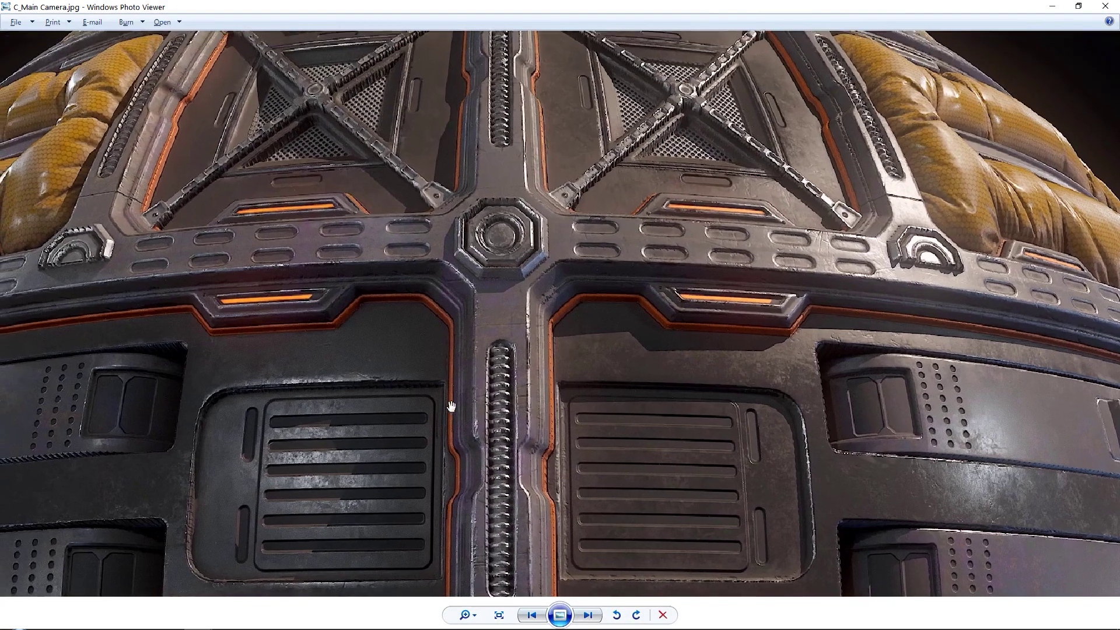
pyautogui.scroll(5, 463, 294)
pyautogui.moveTo(577, 286); pyautogui.dragTo(525, 288)
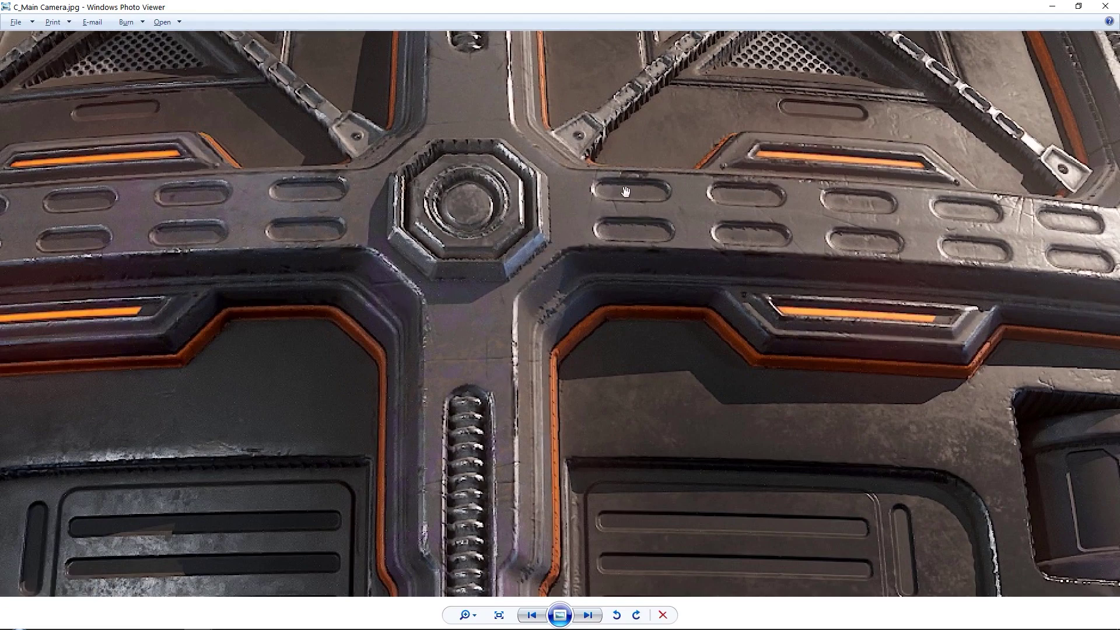
pyautogui.moveTo(881, 208); pyautogui.dragTo(621, 211)
pyautogui.moveTo(274, 185); pyautogui.dragTo(725, 214)
pyautogui.scroll(-3, 573, 270)
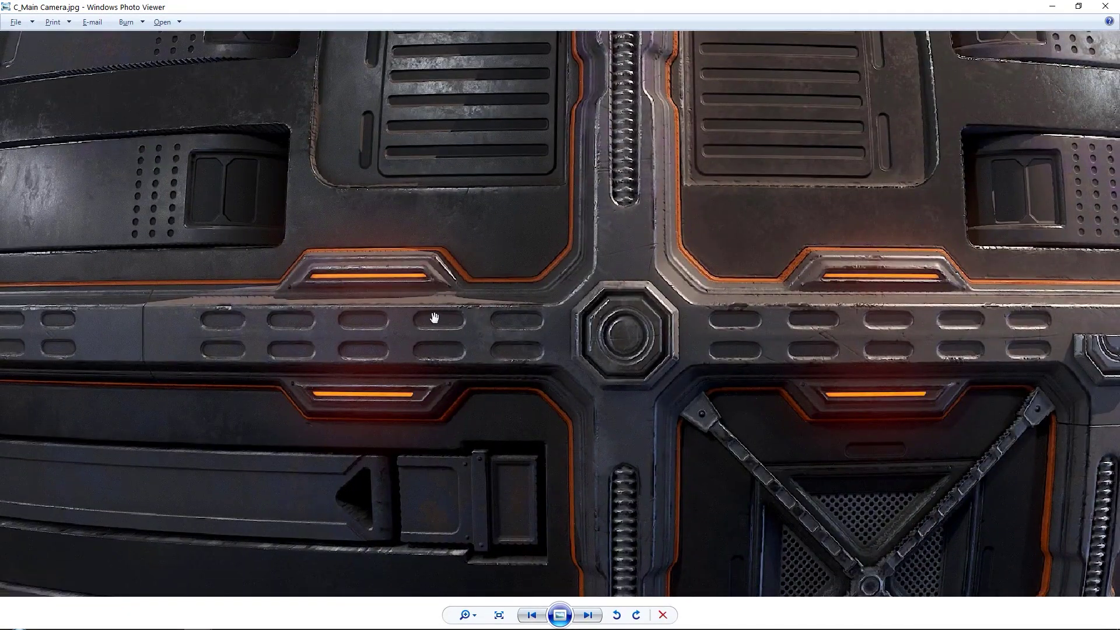
pyautogui.scroll(2, 507, 337)
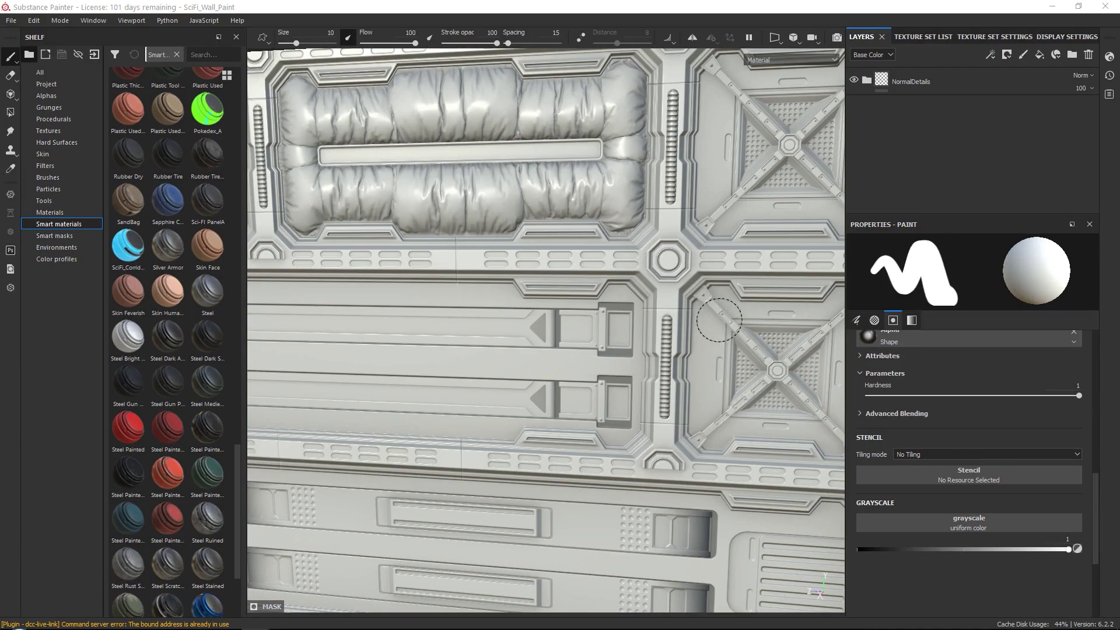
# - Zoom and orbit the viewport toward the panel's centre octagon
pyautogui.keyDown('alt'); pyautogui.moveTo(709, 291); pyautogui.dragTo(615, 297, button='middle'); pyautogui.keyUp('alt')
pyautogui.keyDown('alt'); pyautogui.moveTo(609, 327); pyautogui.dragTo(605, 373, button='right'); pyautogui.keyUp('alt')
pyautogui.keyDown('alt'); pyautogui.moveTo(612, 309); pyautogui.dragTo(649, 320); pyautogui.keyUp('alt')
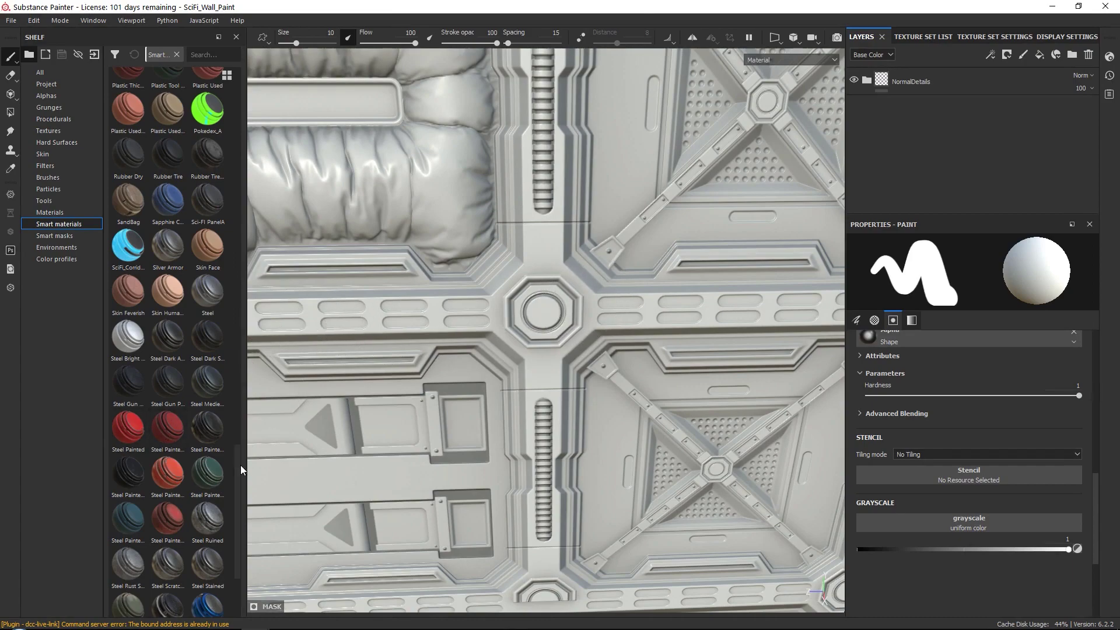
# - Preview steel smart materials such as Steel Stained and Steel Ruined in the shelf
pyautogui.moveTo(236, 458); pyautogui.dragTo(235, 489)
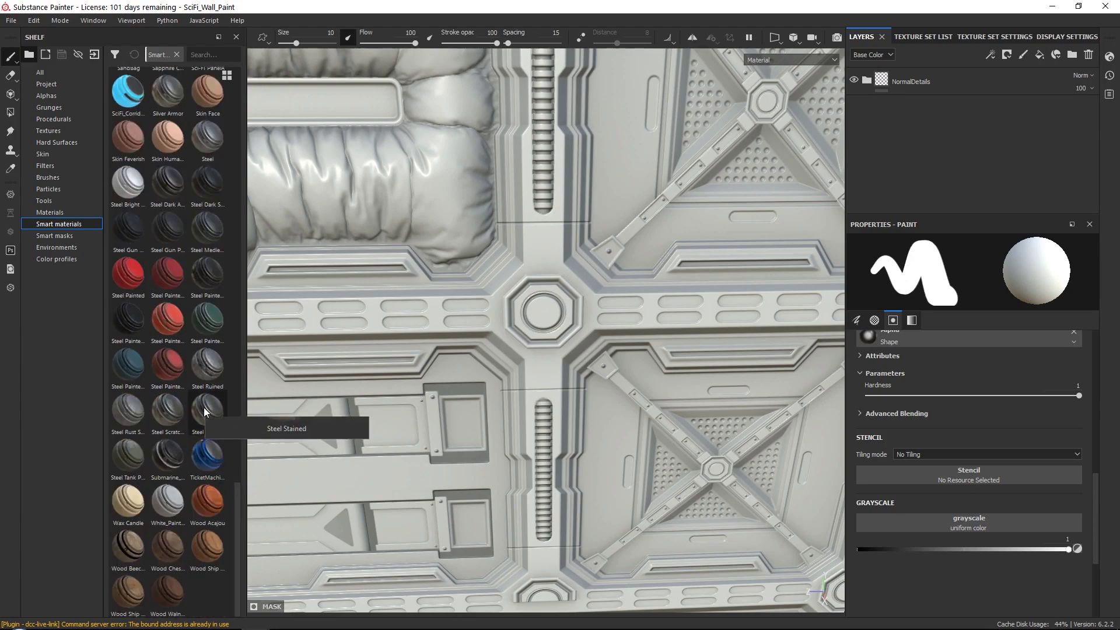
pyautogui.moveTo(156, 406)
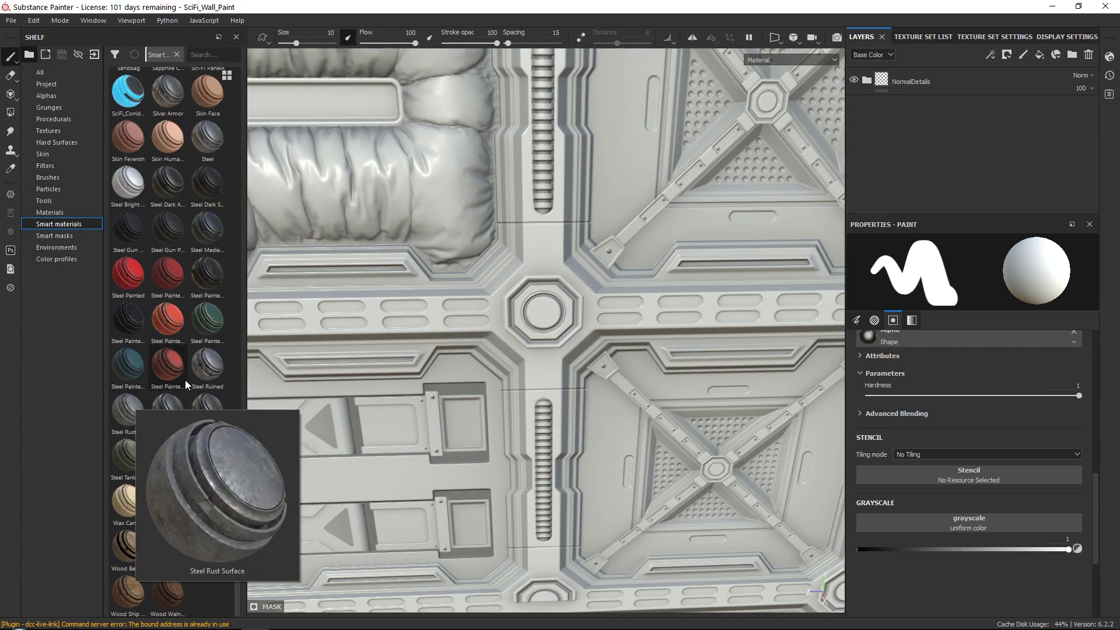
pyautogui.moveTo(208, 381)
pyautogui.moveTo(207, 411)
pyautogui.mouseDown()
pyautogui.moveTo(527, 344)
pyautogui.moveTo(900, 153)
pyautogui.moveTo(208, 405)
pyautogui.mouseUp()
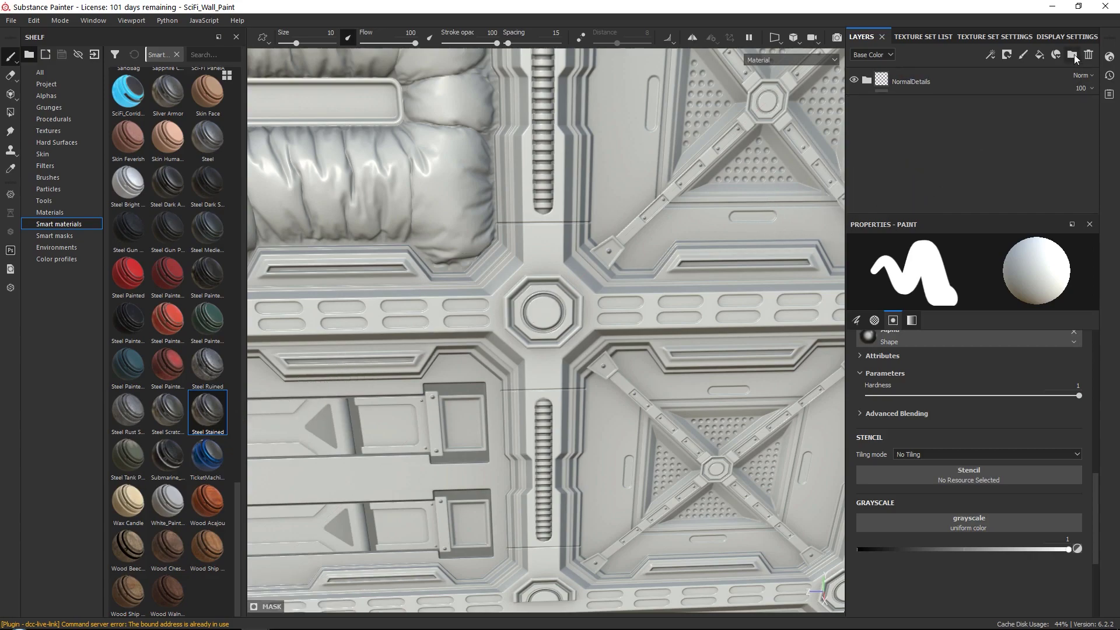
# - Create a top-level folder beside NormalDetails and name it BaseColors
pyautogui.click(1072, 55)
pyautogui.moveTo(927, 164)
pyautogui.mouseDown()
pyautogui.moveTo(931, 75)
pyautogui.moveTo(897, 80)
pyautogui.moveTo(922, 162)
pyautogui.mouseUp()
pyautogui.click(866, 108)
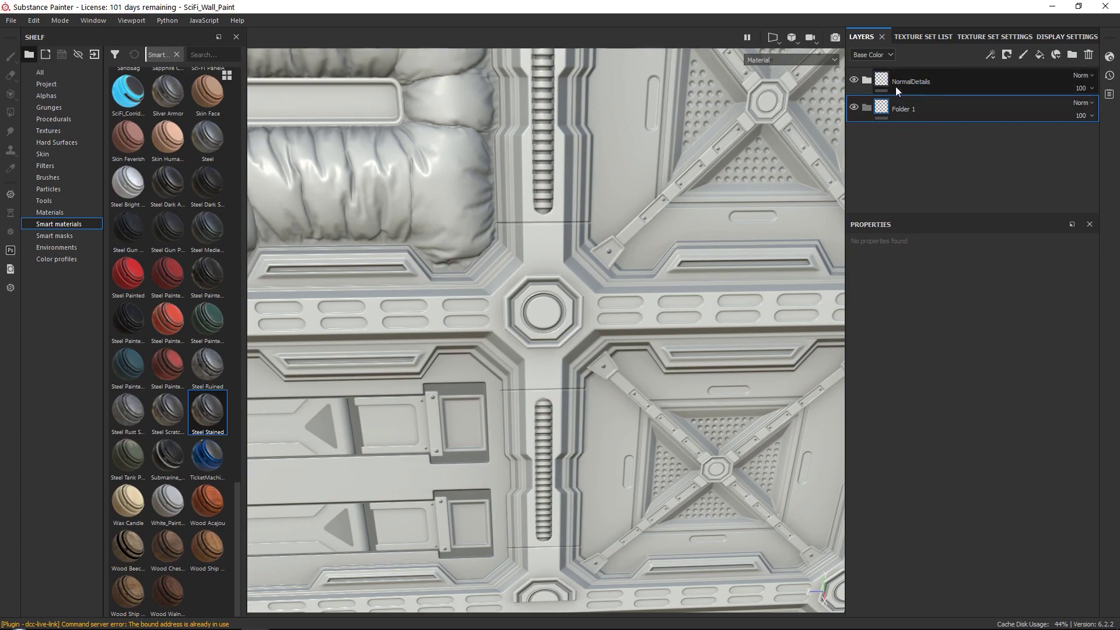
pyautogui.doubleClick(899, 109)
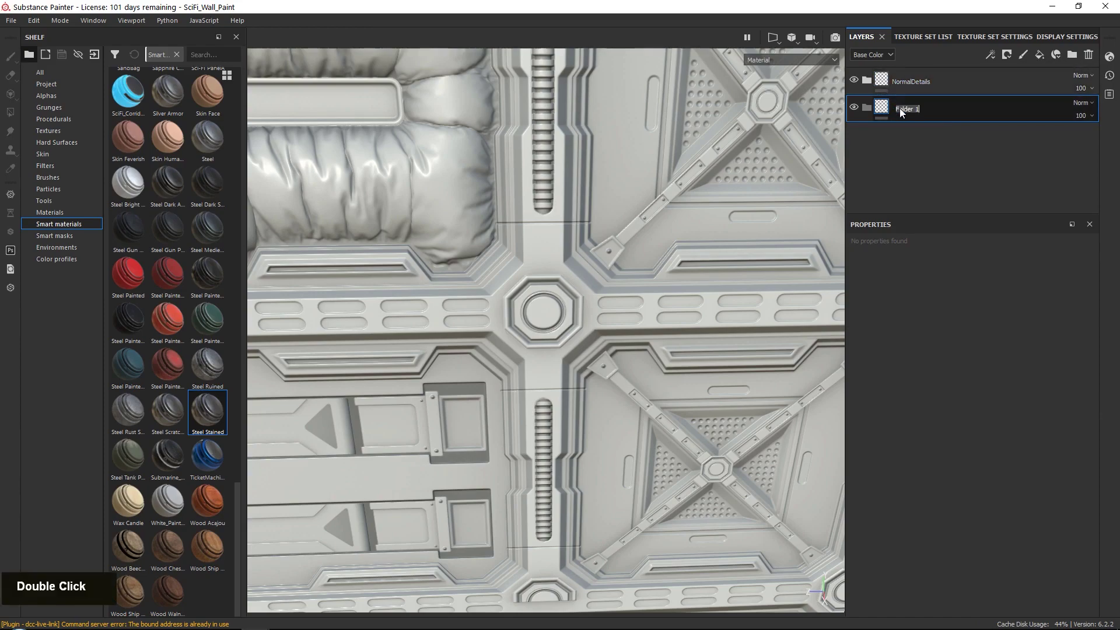
pyautogui.write('BaseColors')
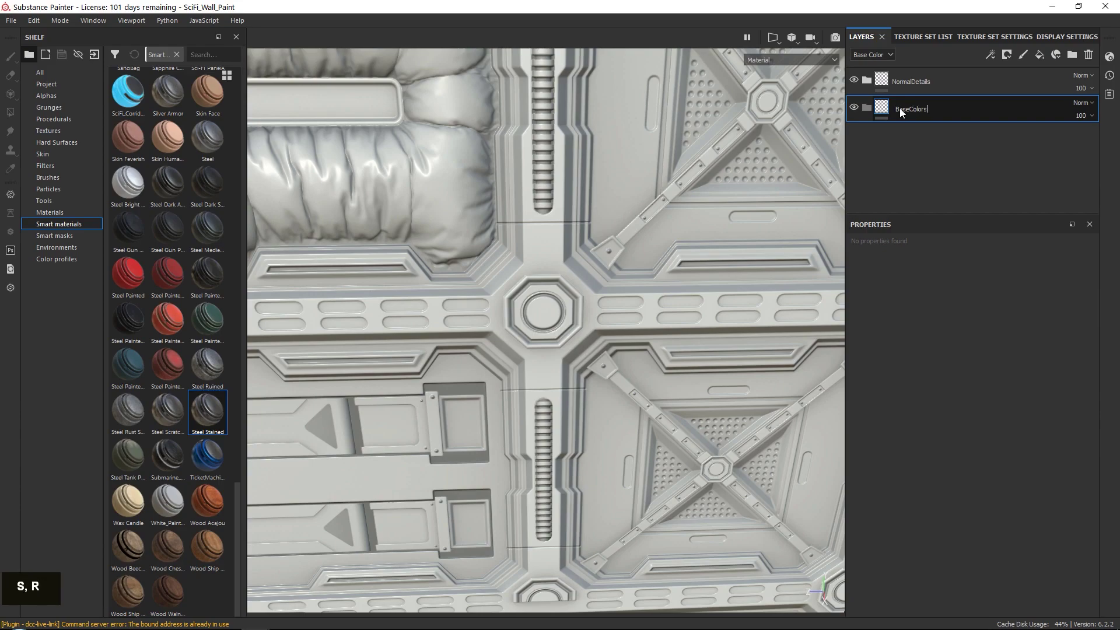
pyautogui.press('Return')
# - Add Steel Stained to the BaseColors folder and frame the steel wall from the front
pyautogui.moveTo(205, 406); pyautogui.dragTo(927, 101)
pyautogui.keyDown('alt'); pyautogui.moveTo(575, 281); pyautogui.dragTo(595, 309, button='right'); pyautogui.keyUp('alt')
pyautogui.keyDown('alt'); pyautogui.moveTo(595, 309); pyautogui.dragTo(548, 245); pyautogui.keyUp('alt')
pyautogui.keyDown('alt'); pyautogui.moveTo(549, 245); pyautogui.dragTo(689, 225, button='middle'); pyautogui.keyUp('alt')
pyautogui.moveTo(632, 266)
pyautogui.keyDown('alt'); pyautogui.mouseDown()
pyautogui.moveTo(664, 230)
pyautogui.moveTo(636, 265)
pyautogui.mouseUp(); pyautogui.keyUp('alt')
pyautogui.keyDown('alt'); pyautogui.moveTo(695, 262); pyautogui.dragTo(525, 250, button='middle'); pyautogui.keyUp('alt')
pyautogui.keyDown('alt'); pyautogui.moveTo(525, 251); pyautogui.dragTo(542, 201); pyautogui.keyUp('alt')
# - Inspect the stained steel shading up close and preview other steel materials in the shelf
pyautogui.keyDown('alt'); pyautogui.moveTo(543, 201); pyautogui.dragTo(540, 230, button='middle'); pyautogui.keyUp('alt')
pyautogui.keyDown('alt'); pyautogui.moveTo(540, 231); pyautogui.dragTo(593, 327, button='right'); pyautogui.keyUp('alt')
pyautogui.keyDown('alt'); pyautogui.moveTo(593, 327); pyautogui.dragTo(575, 385); pyautogui.keyUp('alt')
pyautogui.keyDown('alt'); pyautogui.moveTo(574, 385); pyautogui.dragTo(617, 337, button='middle'); pyautogui.keyUp('alt')
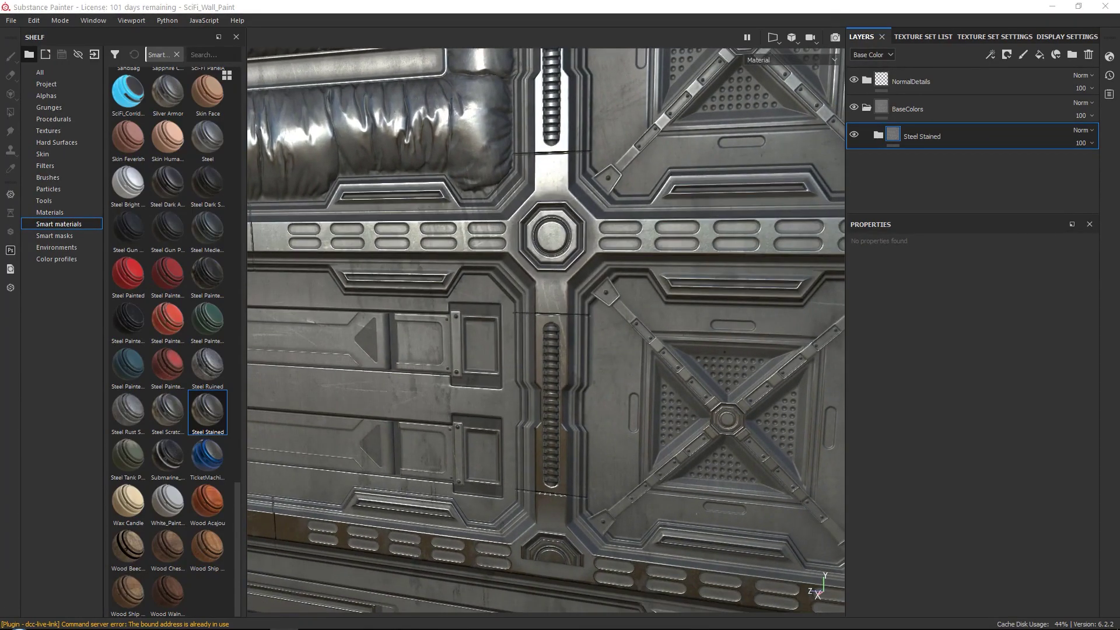
pyautogui.keyDown('alt'); pyautogui.moveTo(597, 250); pyautogui.dragTo(617, 254); pyautogui.keyUp('alt')
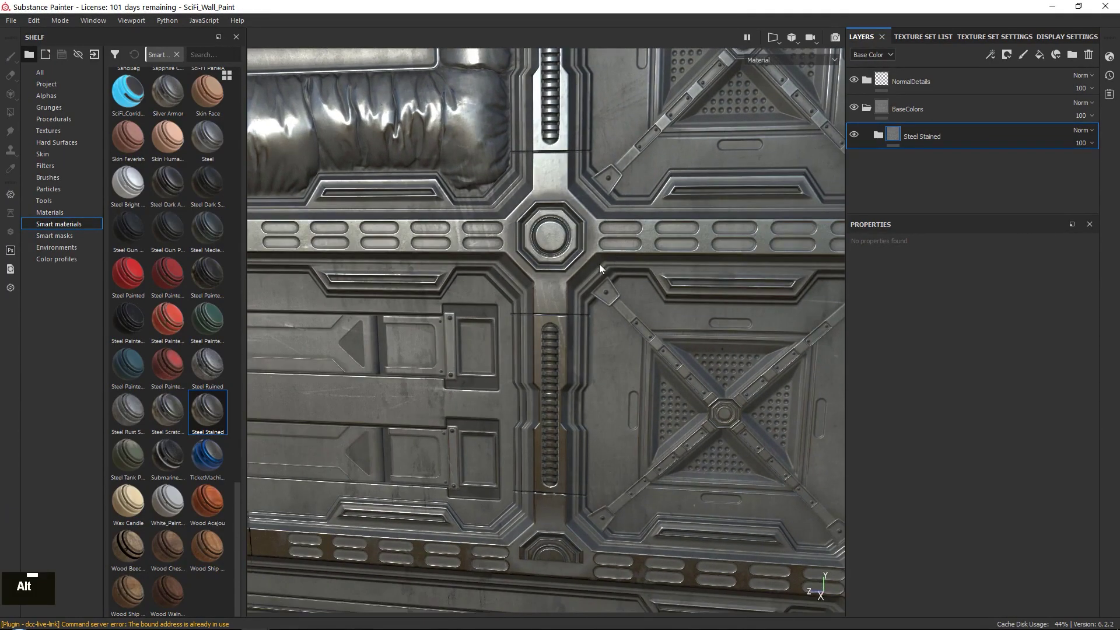
pyautogui.scroll(2, 182, 332)
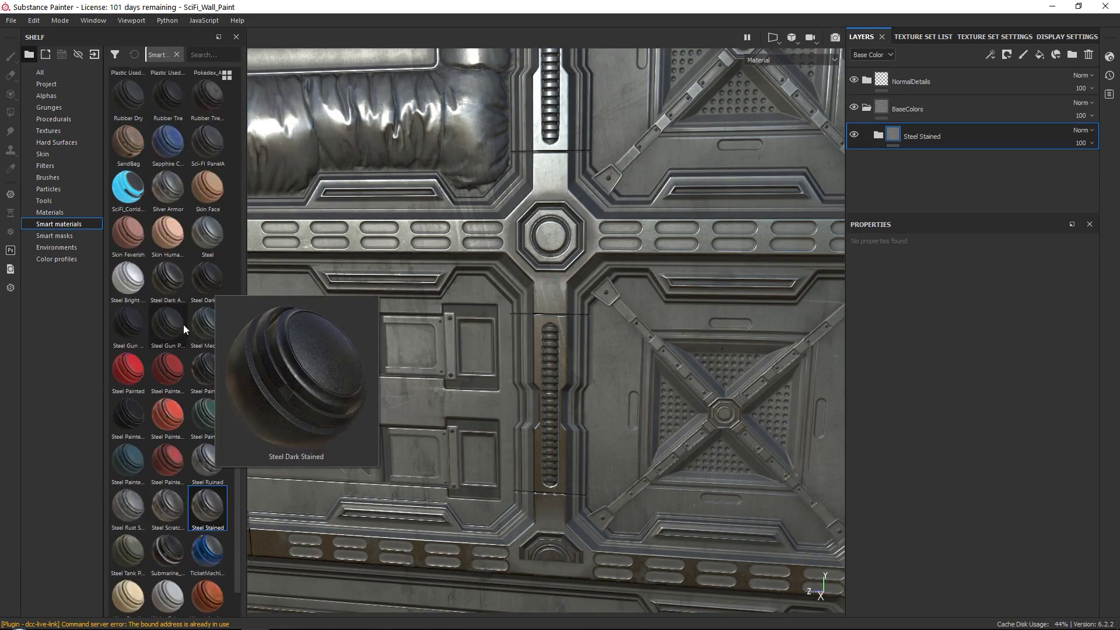
pyautogui.moveTo(184, 324)
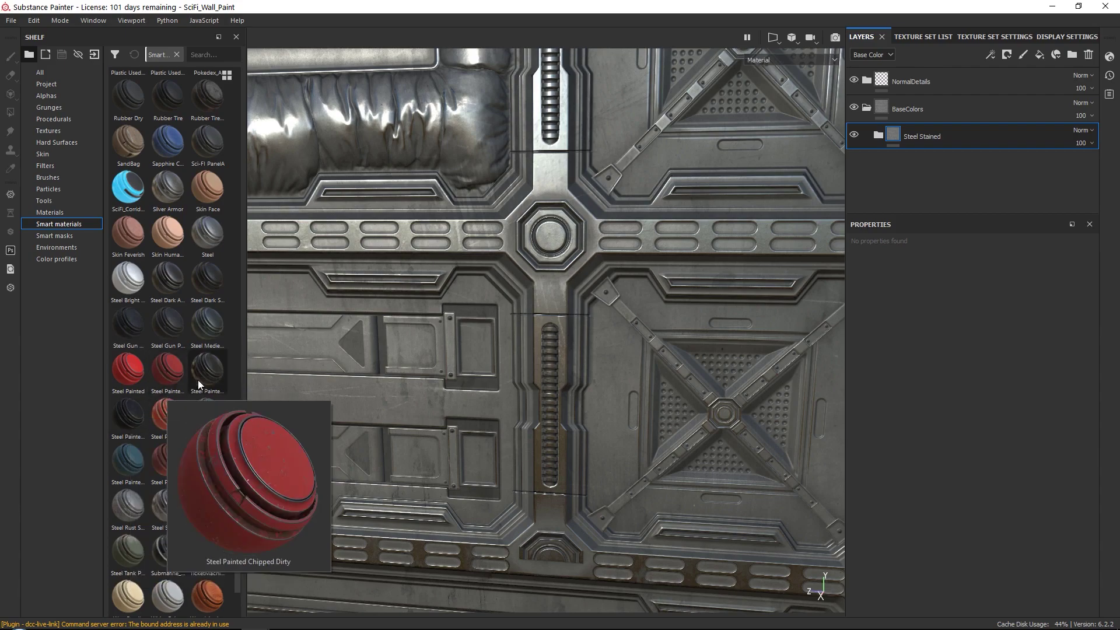
pyautogui.moveTo(209, 372)
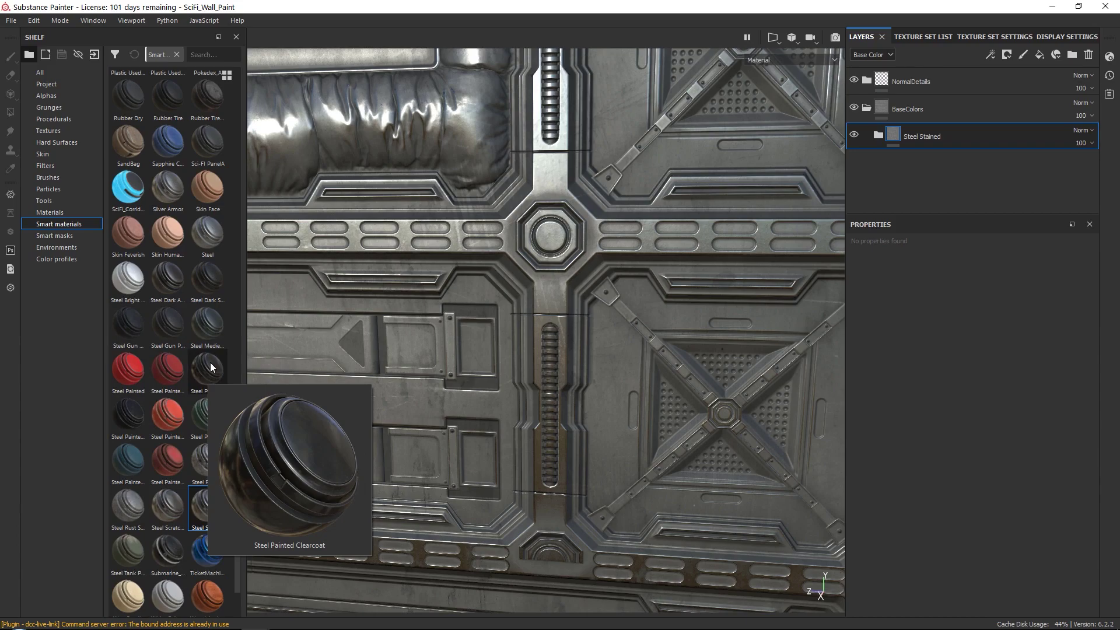
# - Add Steel Painted Clearcoat and Steel Painted Worn to BaseColors and inspect the red worn paint
pyautogui.moveTo(211, 366)
pyautogui.mouseDown()
pyautogui.moveTo(677, 230)
pyautogui.moveTo(923, 120)
pyautogui.mouseUp()
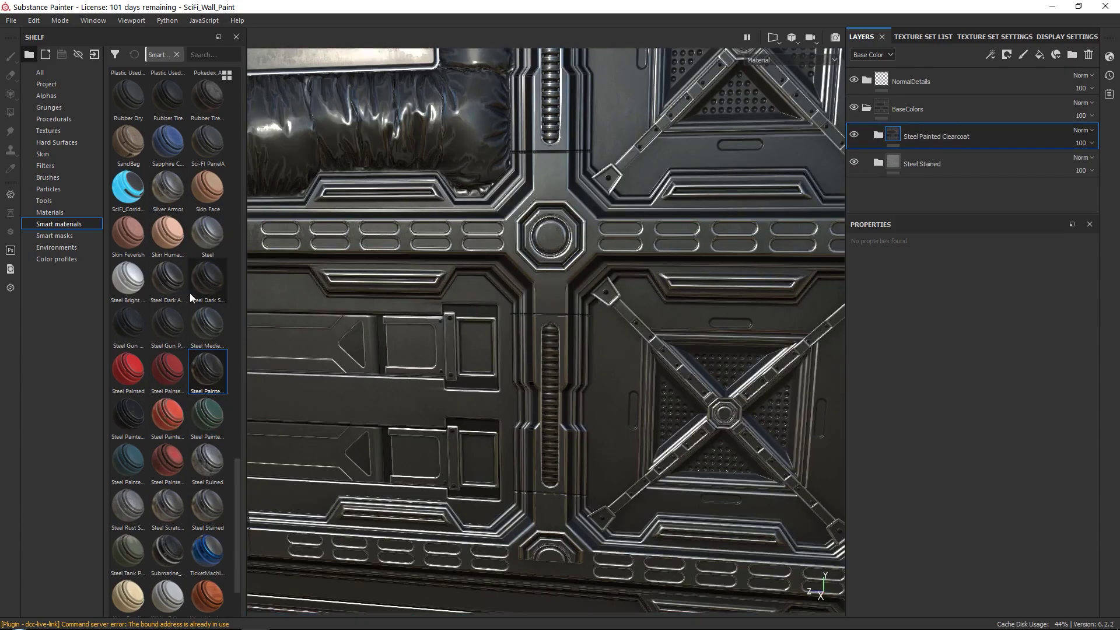
pyautogui.scroll(2, 189, 336)
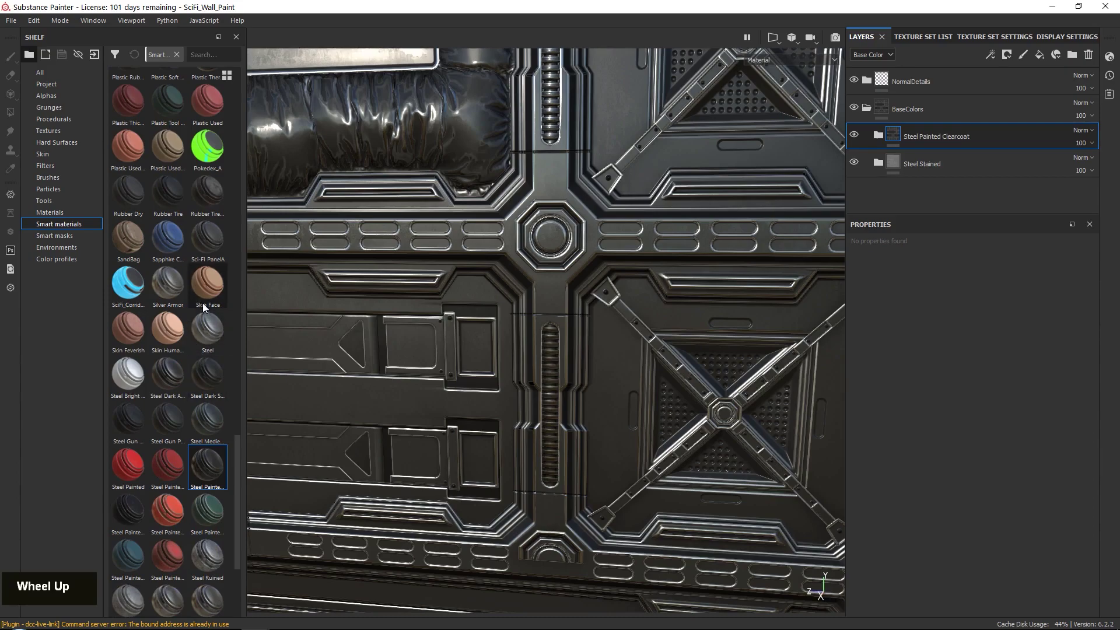
pyautogui.scroll(-4, 207, 303)
pyautogui.moveTo(167, 363); pyautogui.dragTo(989, 119)
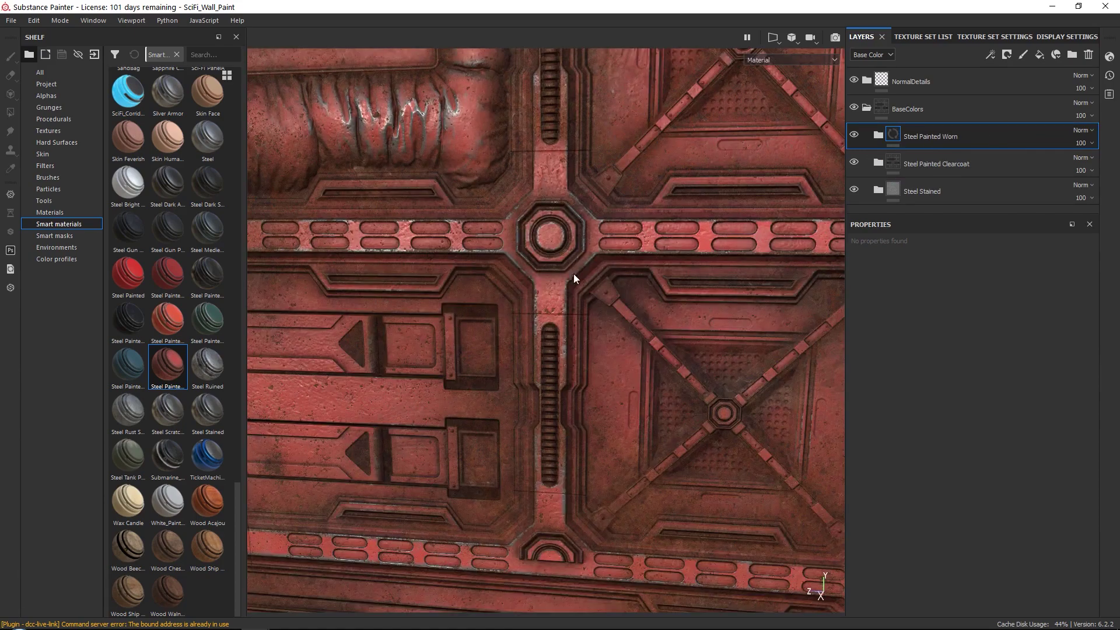
pyautogui.keyDown('alt'); pyautogui.moveTo(572, 298); pyautogui.dragTo(676, 351); pyautogui.keyUp('alt')
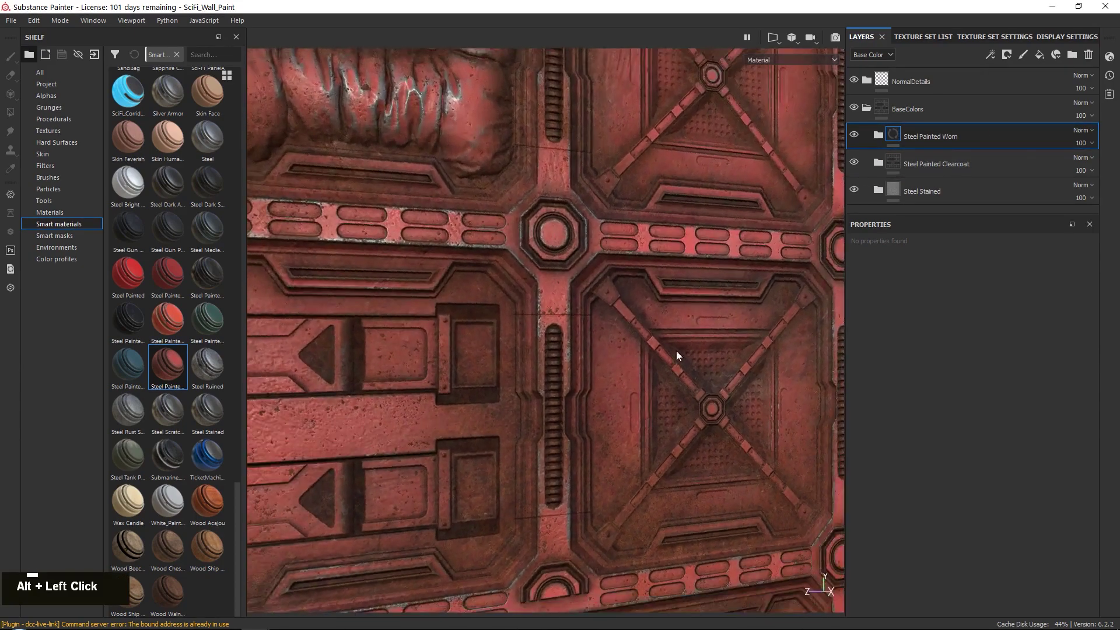
pyautogui.keyDown('alt'); pyautogui.moveTo(677, 351); pyautogui.dragTo(618, 344, button='right'); pyautogui.keyUp('alt')
pyautogui.keyDown('alt'); pyautogui.moveTo(618, 344); pyautogui.dragTo(576, 324); pyautogui.keyUp('alt')
pyautogui.keyDown('alt'); pyautogui.moveTo(576, 324); pyautogui.dragTo(651, 188, button='middle'); pyautogui.keyUp('alt')
pyautogui.keyDown('alt'); pyautogui.moveTo(651, 189); pyautogui.dragTo(782, 187, button='right'); pyautogui.keyUp('alt')
# - Delete the red Steel Painted Worn layer, leaving the dark clearcoat steel
pyautogui.click(1088, 55)
pyautogui.keyDown('alt'); pyautogui.moveTo(519, 268); pyautogui.dragTo(422, 228, button='middle'); pyautogui.keyUp('alt')
pyautogui.keyDown('alt'); pyautogui.moveTo(422, 280); pyautogui.dragTo(470, 320, button='right'); pyautogui.keyUp('alt')
pyautogui.keyDown('alt'); pyautogui.moveTo(470, 320); pyautogui.dragTo(496, 327); pyautogui.keyUp('alt')
# - Rename the Steel Painted Clearcoat layer to BaseSteel
pyautogui.doubleClick(939, 137)
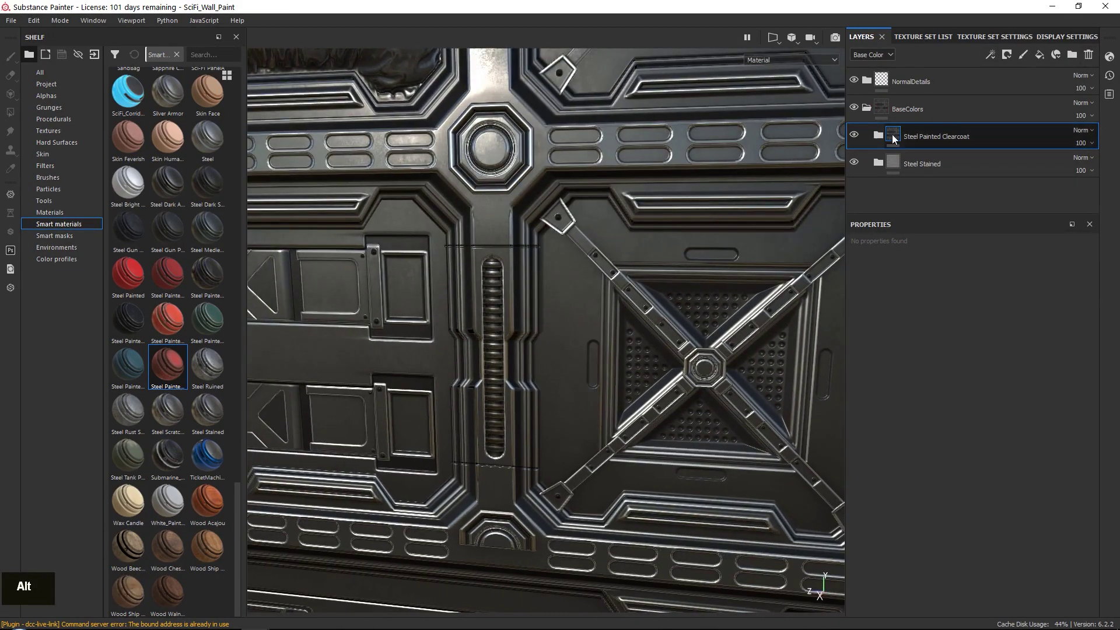
pyautogui.click(876, 143)
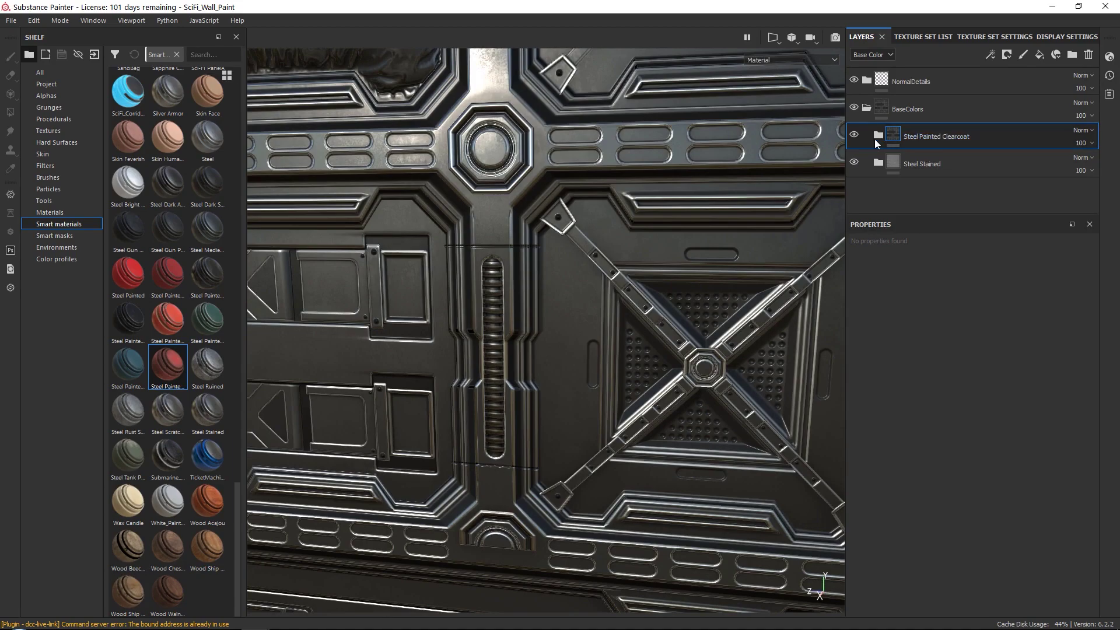
pyautogui.doubleClick(937, 136)
pyautogui.write('BaseSteel')
pyautogui.press('Return')
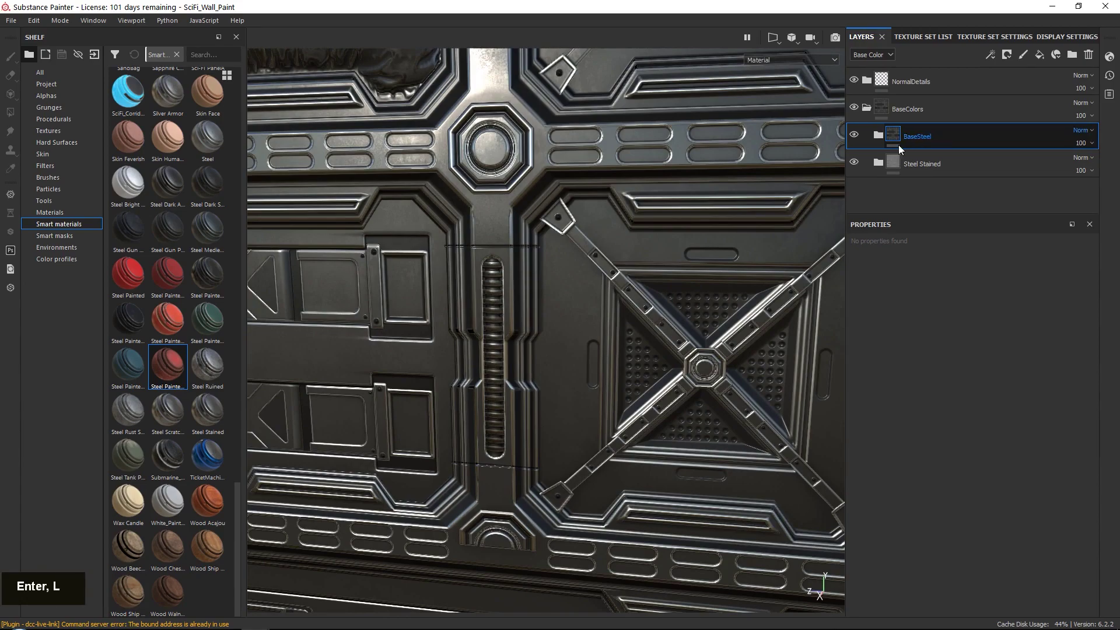
# - Expand BaseSteel and its Coating folder, then select the Metal fill layer
pyautogui.click(877, 135)
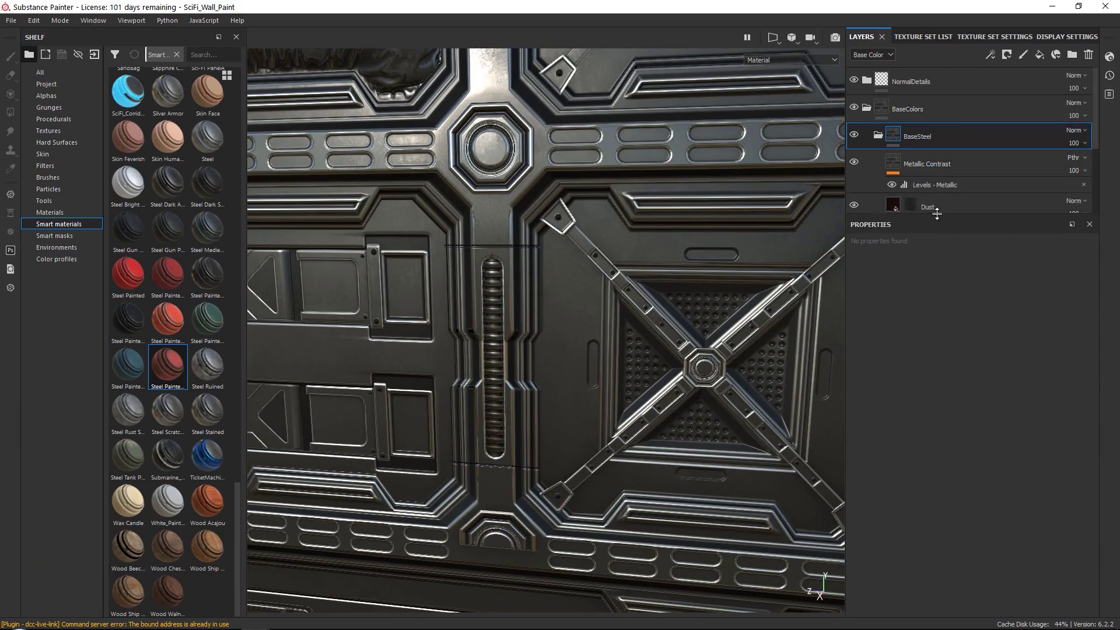
pyautogui.moveTo(936, 213); pyautogui.dragTo(936, 344)
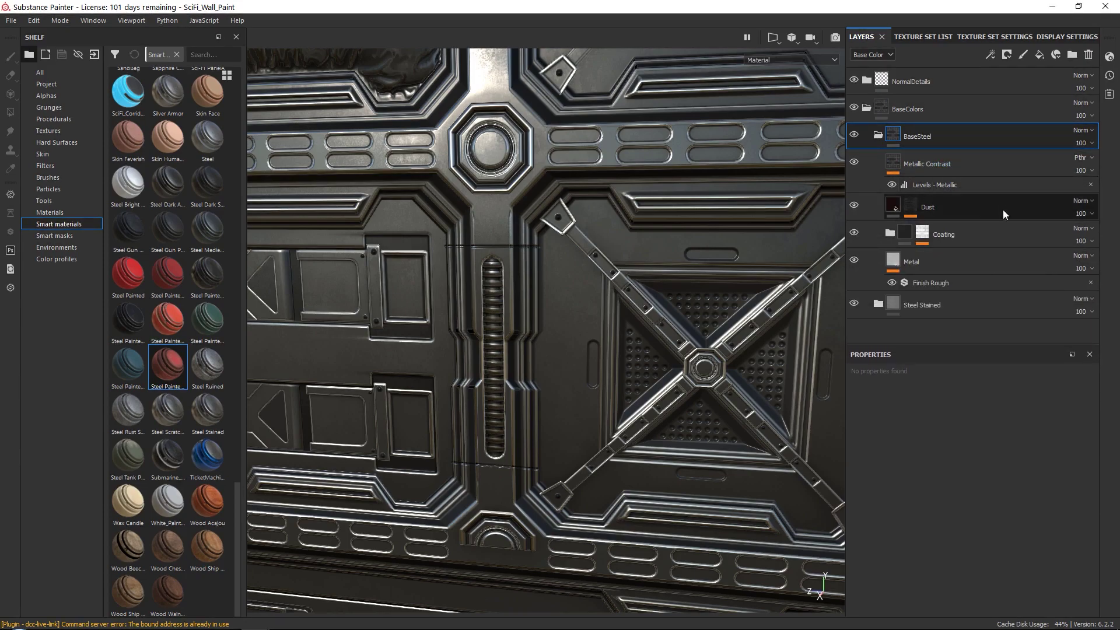
pyautogui.click(889, 233)
pyautogui.scroll(-1, 970, 258)
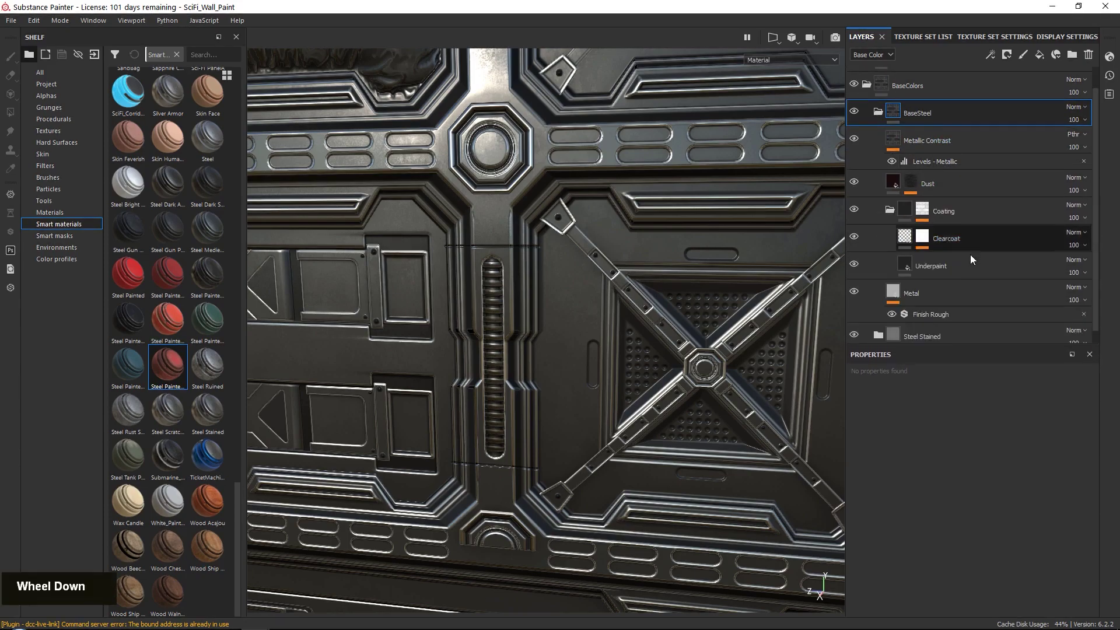
pyautogui.scroll(-1, 971, 254)
pyautogui.keyDown('alt'); pyautogui.moveTo(555, 259); pyautogui.dragTo(592, 255, button='middle'); pyautogui.keyUp('alt')
pyautogui.keyDown('alt'); pyautogui.moveTo(592, 256); pyautogui.dragTo(592, 350, button='right'); pyautogui.keyUp('alt')
pyautogui.keyDown('alt'); pyautogui.moveTo(593, 350); pyautogui.dragTo(664, 334); pyautogui.keyUp('alt')
pyautogui.click(963, 279)
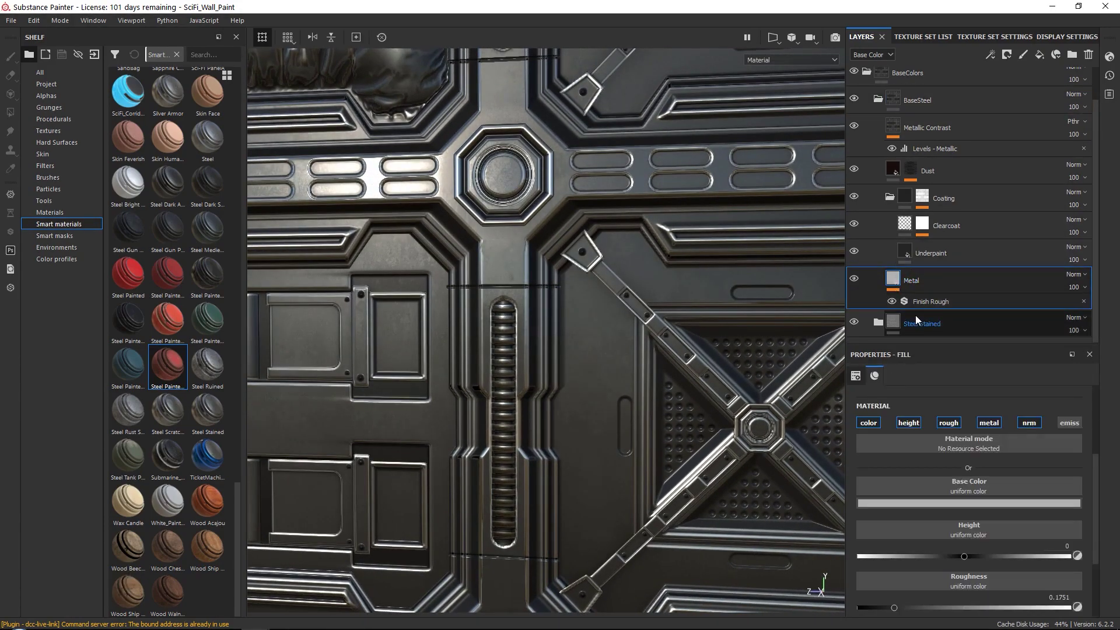
pyautogui.keyDown('alt'); pyautogui.moveTo(572, 192); pyautogui.dragTo(574, 279, button='right'); pyautogui.keyUp('alt')
pyautogui.keyDown('alt'); pyautogui.moveTo(574, 280); pyautogui.dragTo(576, 349); pyautogui.keyUp('alt')
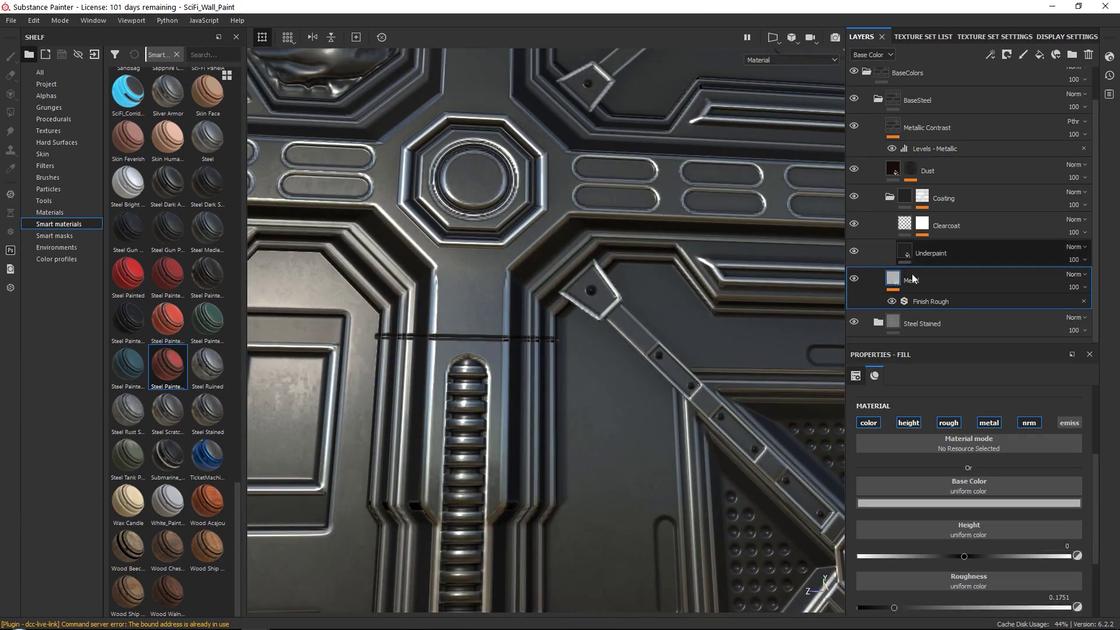
# - Show the Coating mask's effects and select the Metal Edge Wear generator
pyautogui.click(921, 198)
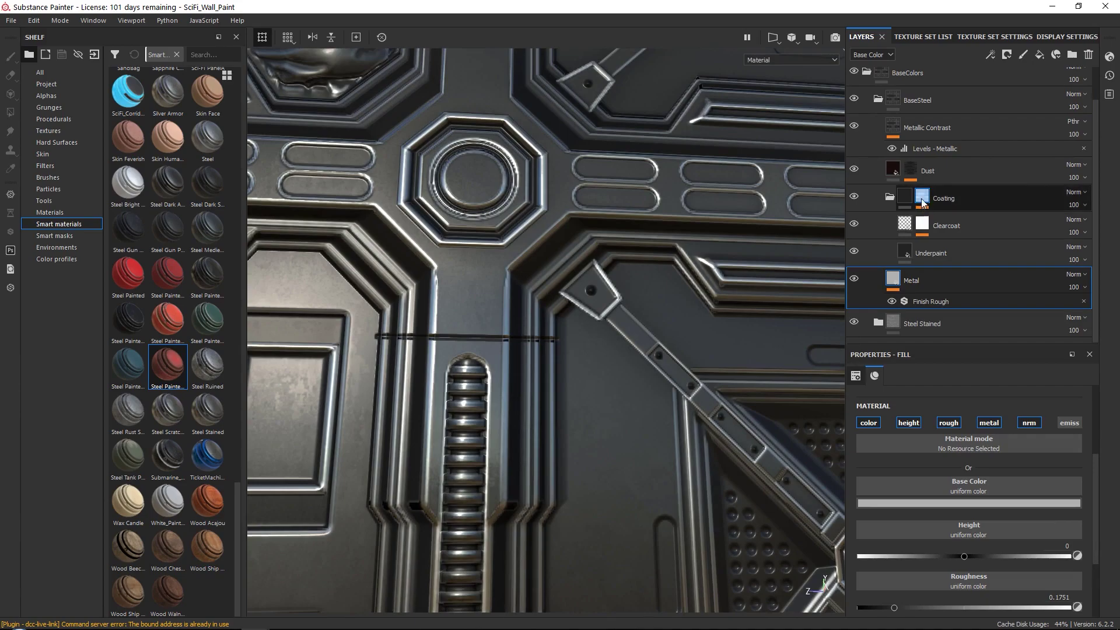
pyautogui.click(890, 199)
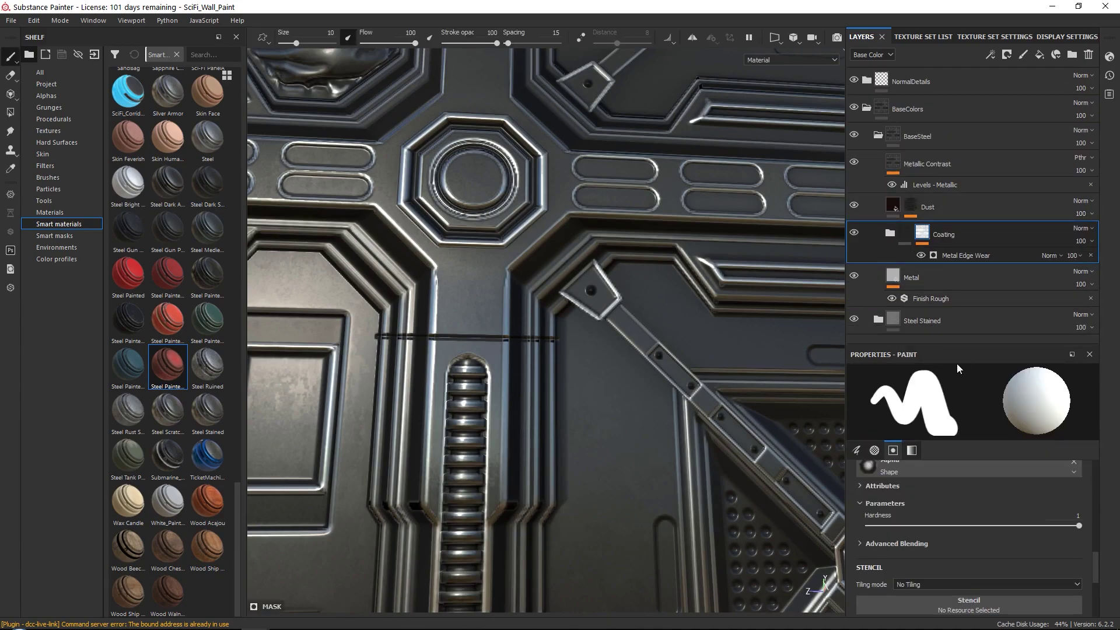
pyautogui.click(957, 253)
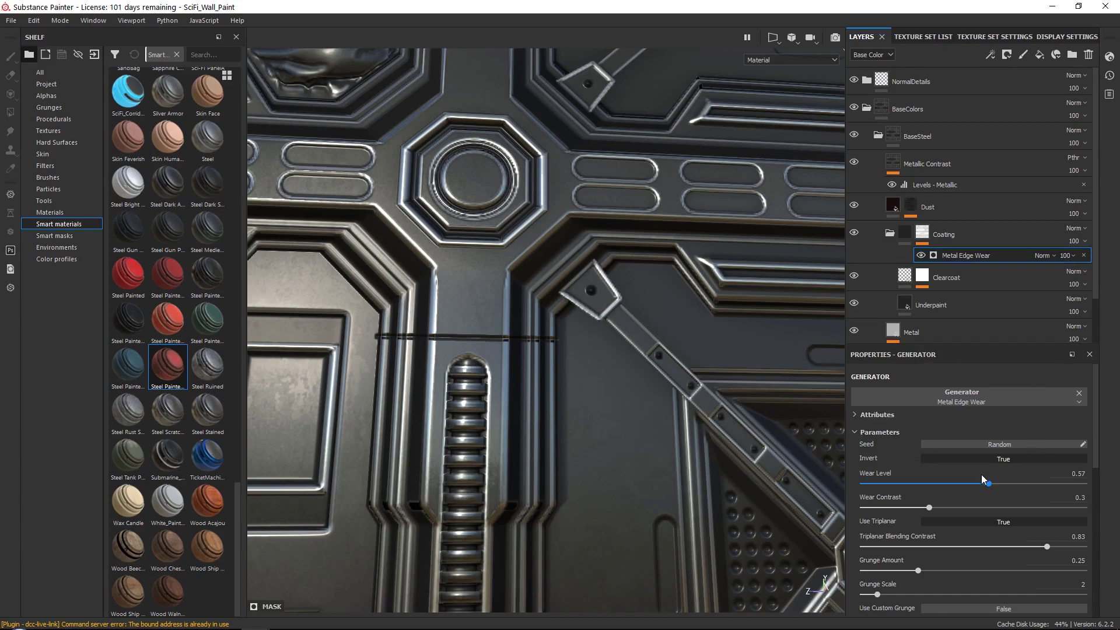
# - Set Metal Edge Wear's Wear Level to 0.38 and browse the Smart masks shelf
pyautogui.moveTo(986, 484); pyautogui.dragTo(946, 483)
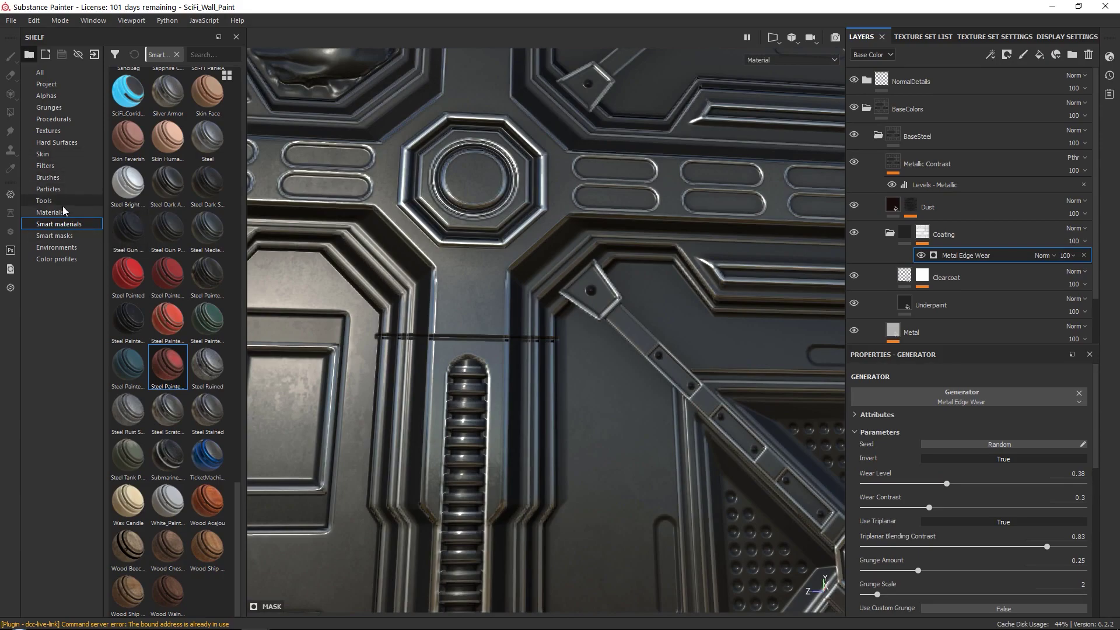
pyautogui.click(52, 236)
pyautogui.scroll(-5, 169, 350)
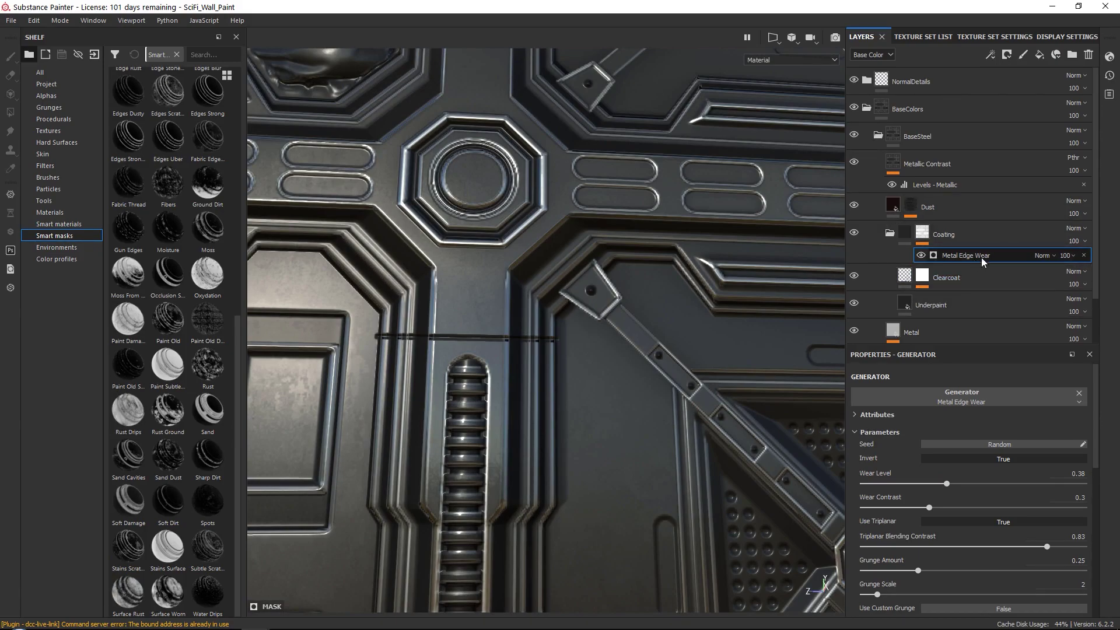
# - Replace the Metal Edge Wear generator with a white mask on the Coating folder
pyautogui.click(1083, 256)
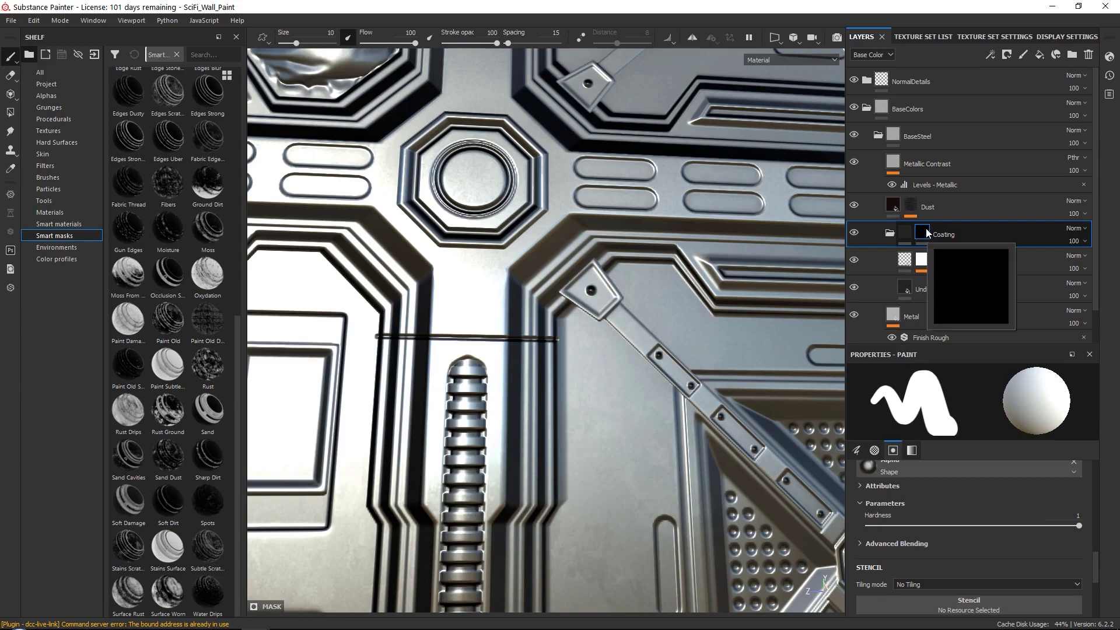
pyautogui.click(1005, 55)
pyautogui.click(1015, 69)
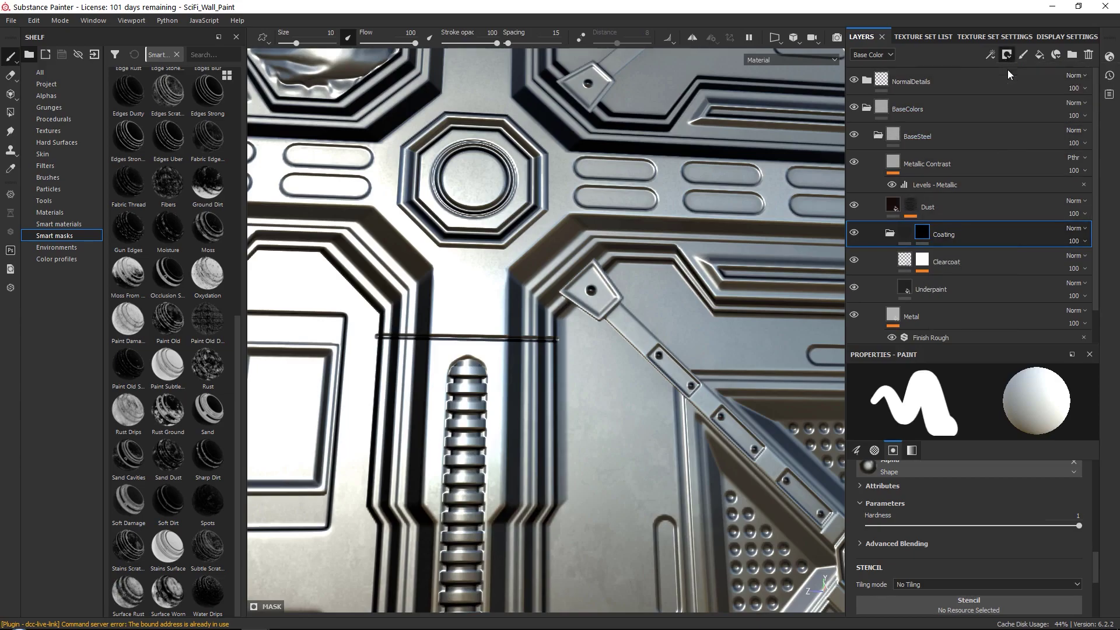
pyautogui.click(887, 233)
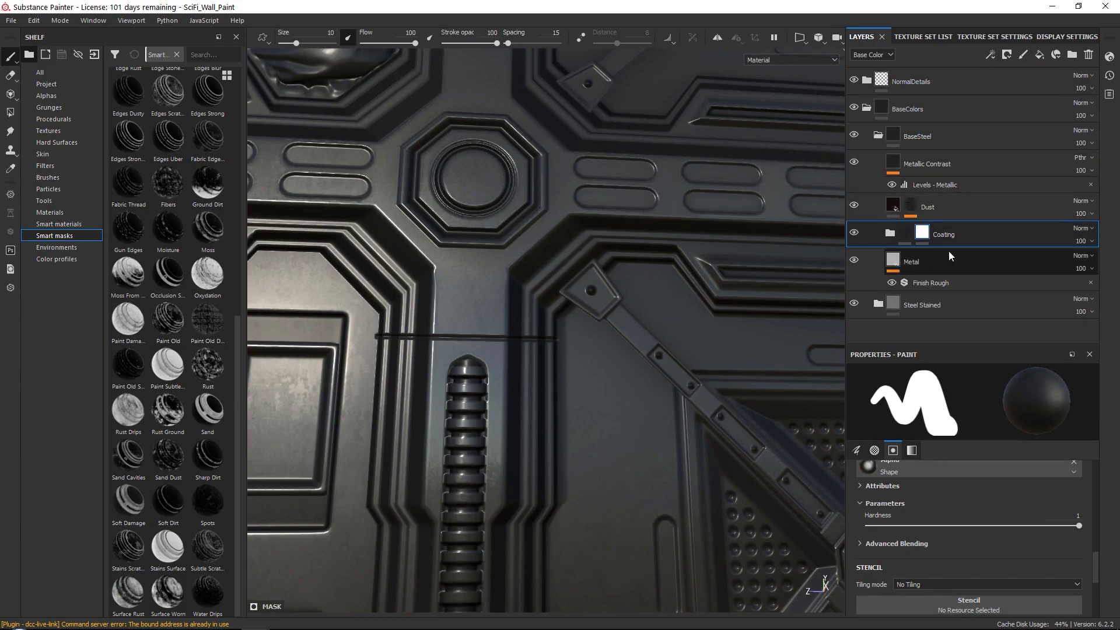
# - Try deleting the Metal fill layer, then undo the deletion
pyautogui.click(948, 255)
pyautogui.press('Delete')
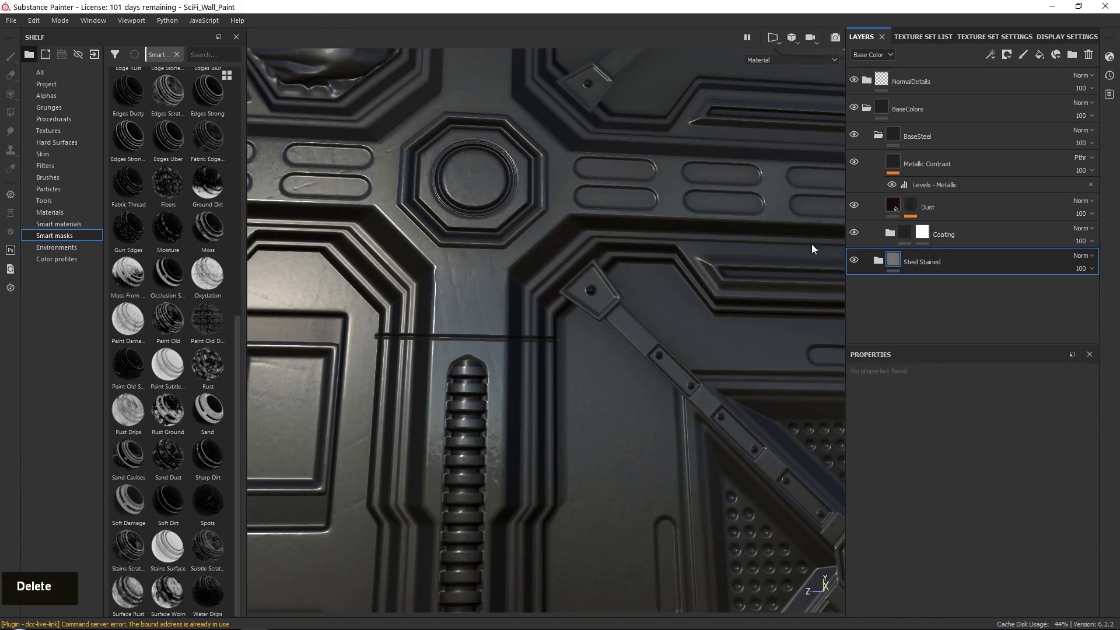
pyautogui.keyDown('alt'); pyautogui.moveTo(606, 330); pyautogui.dragTo(544, 453, button='right'); pyautogui.keyUp('alt')
pyautogui.keyDown('alt'); pyautogui.moveTo(544, 454); pyautogui.dragTo(563, 351); pyautogui.keyUp('alt')
pyautogui.hotkey('ctrl', 'z')
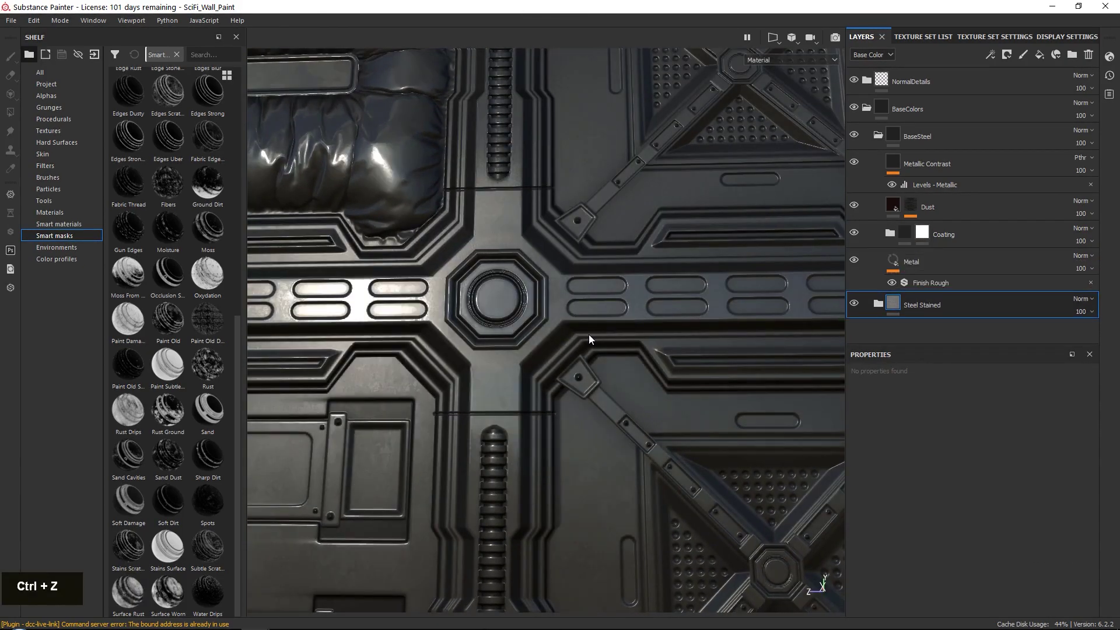
pyautogui.click(933, 262)
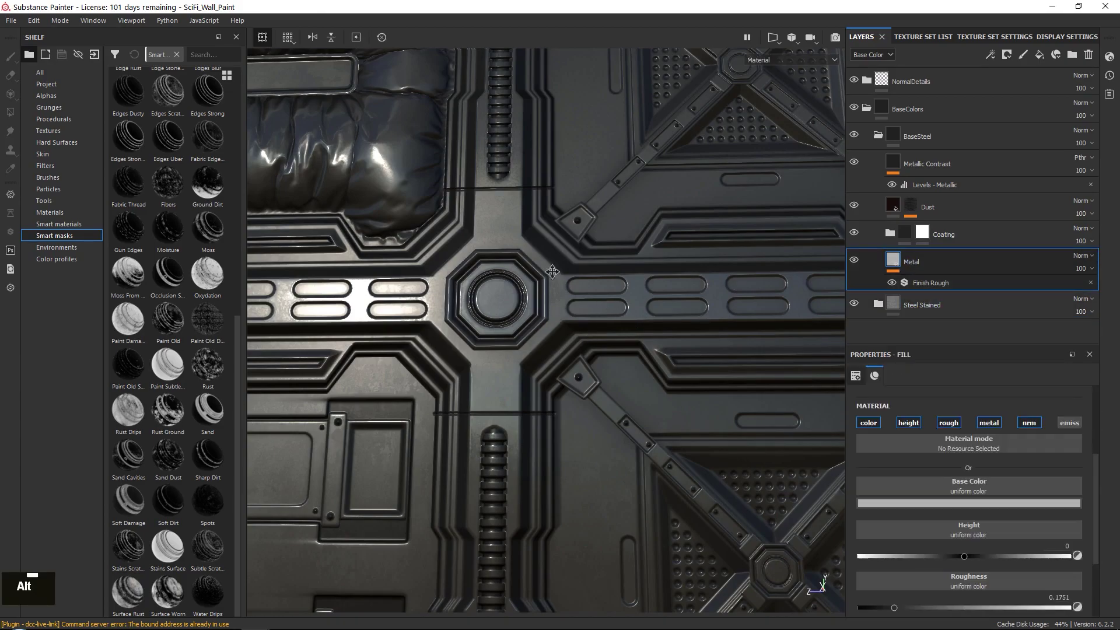
pyautogui.keyDown('alt'); pyautogui.moveTo(551, 272); pyautogui.dragTo(544, 452, button='right'); pyautogui.keyUp('alt')
pyautogui.keyDown('alt'); pyautogui.moveTo(544, 452); pyautogui.dragTo(545, 236); pyautogui.keyUp('alt')
pyautogui.press('Delete')
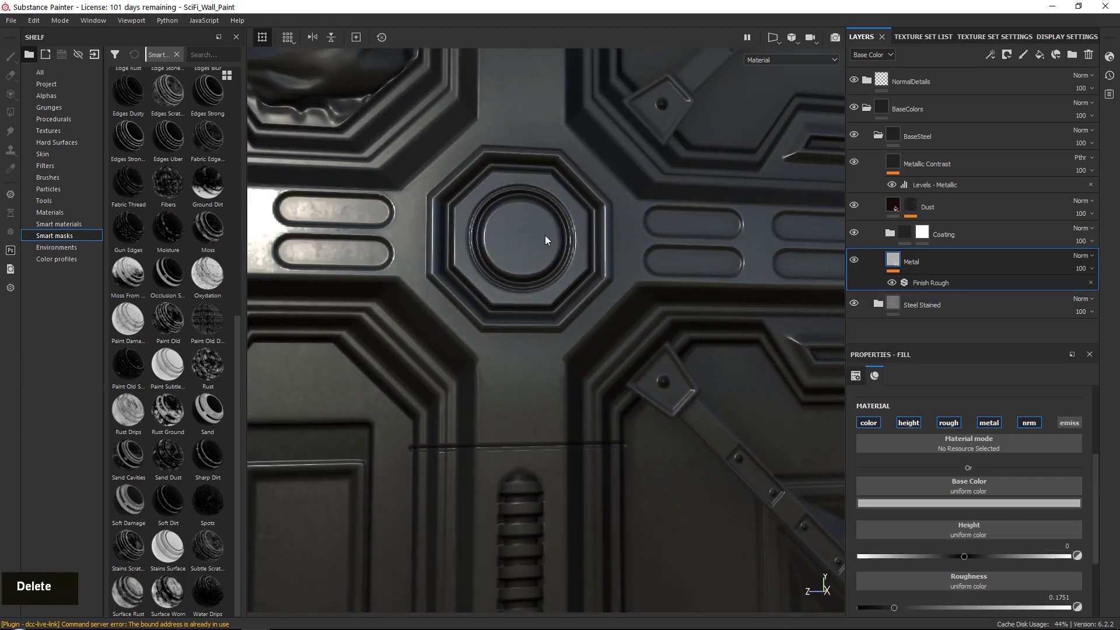
# - Delete the Metal layer once more, restore it with Ctrl+Z, and reopen the Coating folder
pyautogui.click(956, 225)
pyautogui.click(949, 260)
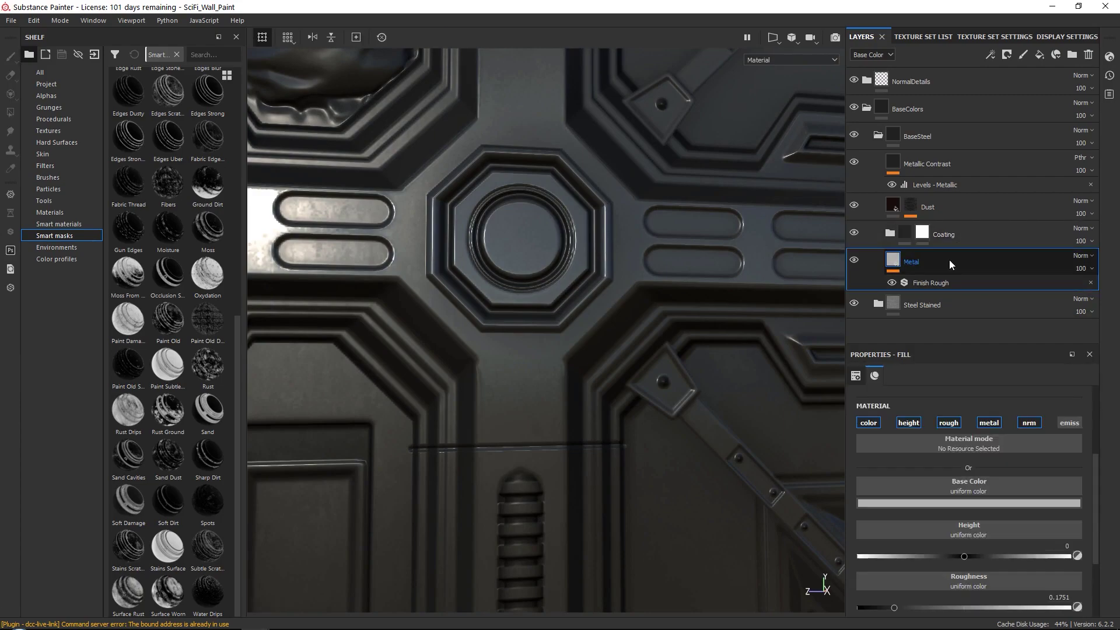
pyautogui.press('Delete')
pyautogui.keyDown('alt'); pyautogui.moveTo(828, 289); pyautogui.dragTo(767, 274); pyautogui.keyUp('alt')
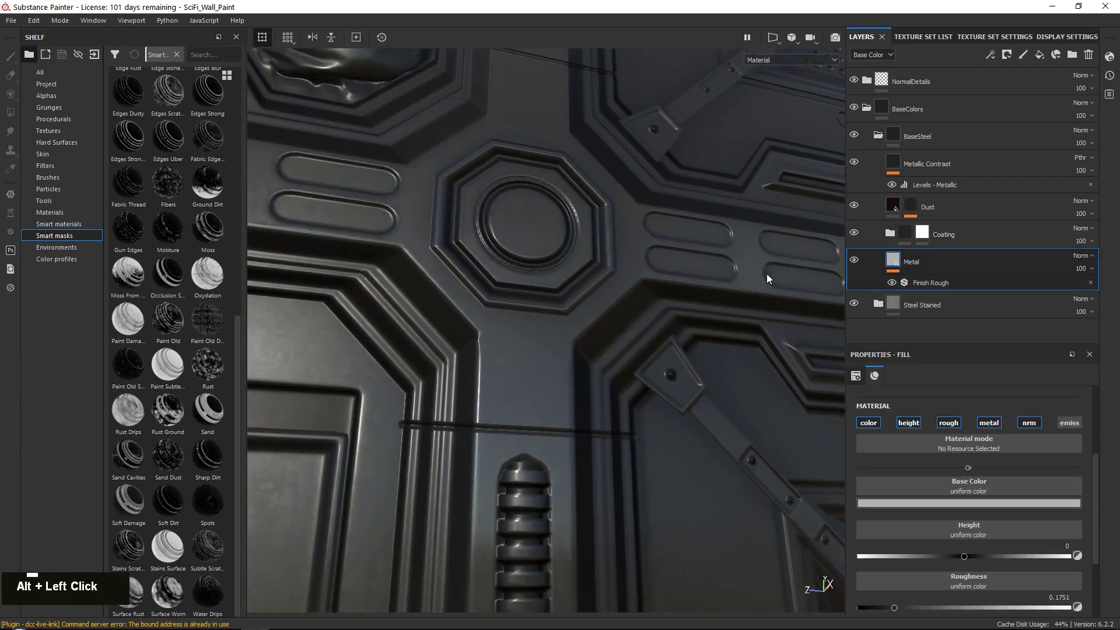
pyautogui.press('Delete')
pyautogui.keyDown('alt'); pyautogui.moveTo(537, 428); pyautogui.dragTo(577, 299); pyautogui.keyUp('alt')
pyautogui.hotkey('ctrl', 'z')
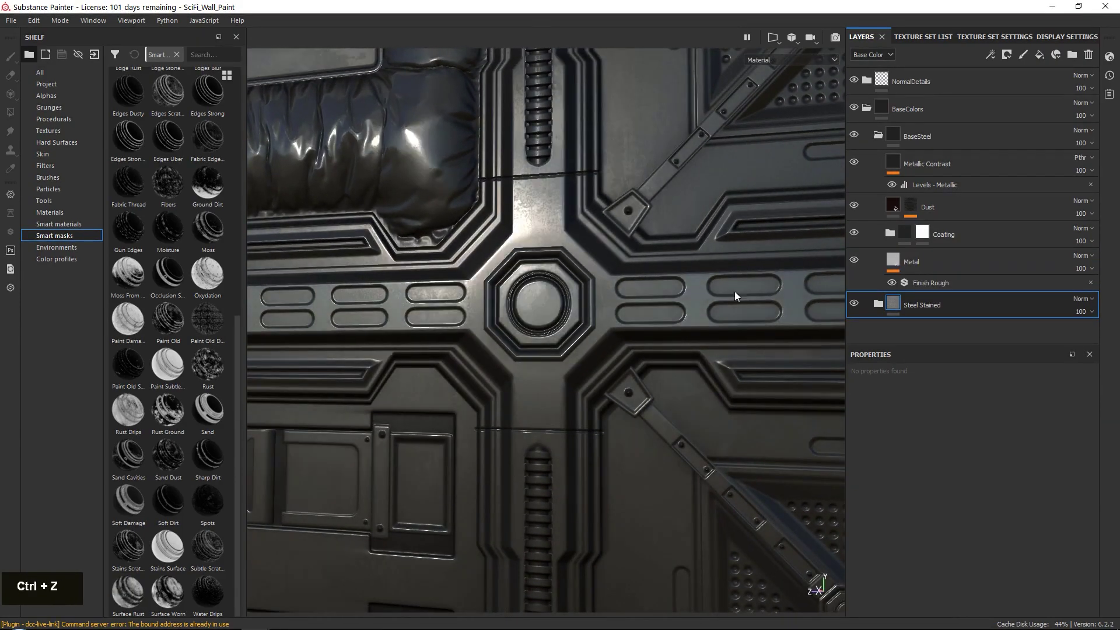
pyautogui.keyDown('alt'); pyautogui.moveTo(734, 291); pyautogui.dragTo(708, 291, button='middle'); pyautogui.keyUp('alt')
pyautogui.click(936, 270)
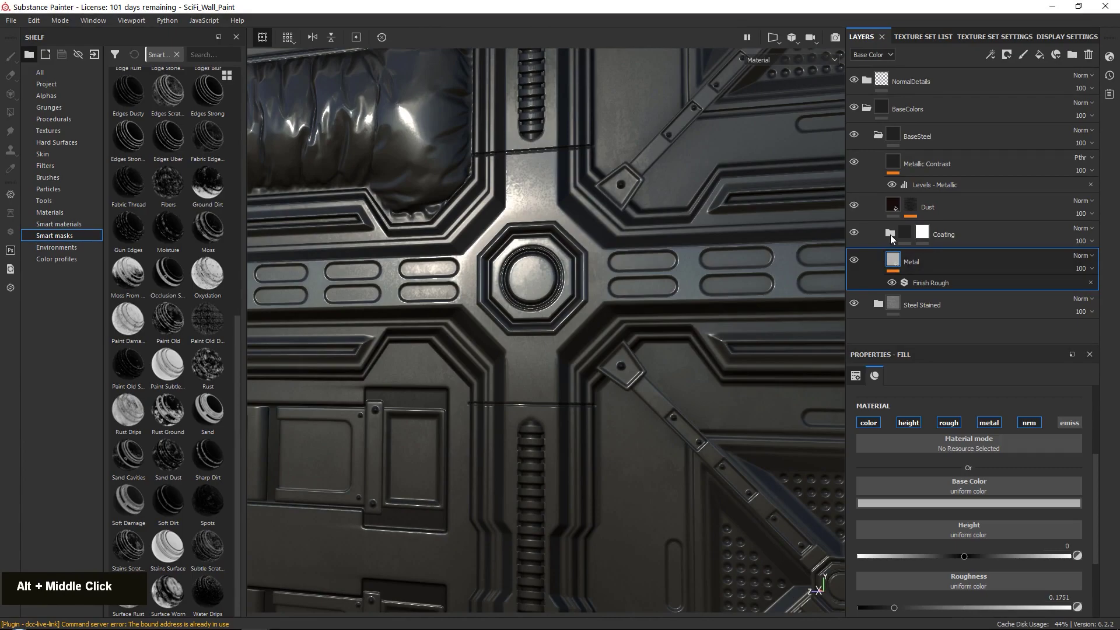
pyautogui.click(890, 234)
pyautogui.keyDown('alt'); pyautogui.moveTo(578, 329); pyautogui.dragTo(546, 265, button='middle'); pyautogui.keyUp('alt')
pyautogui.keyDown('alt'); pyautogui.moveTo(546, 265); pyautogui.dragTo(543, 344, button='right'); pyautogui.keyUp('alt')
pyautogui.keyDown('alt'); pyautogui.moveTo(542, 344); pyautogui.dragTo(558, 362); pyautogui.keyUp('alt')
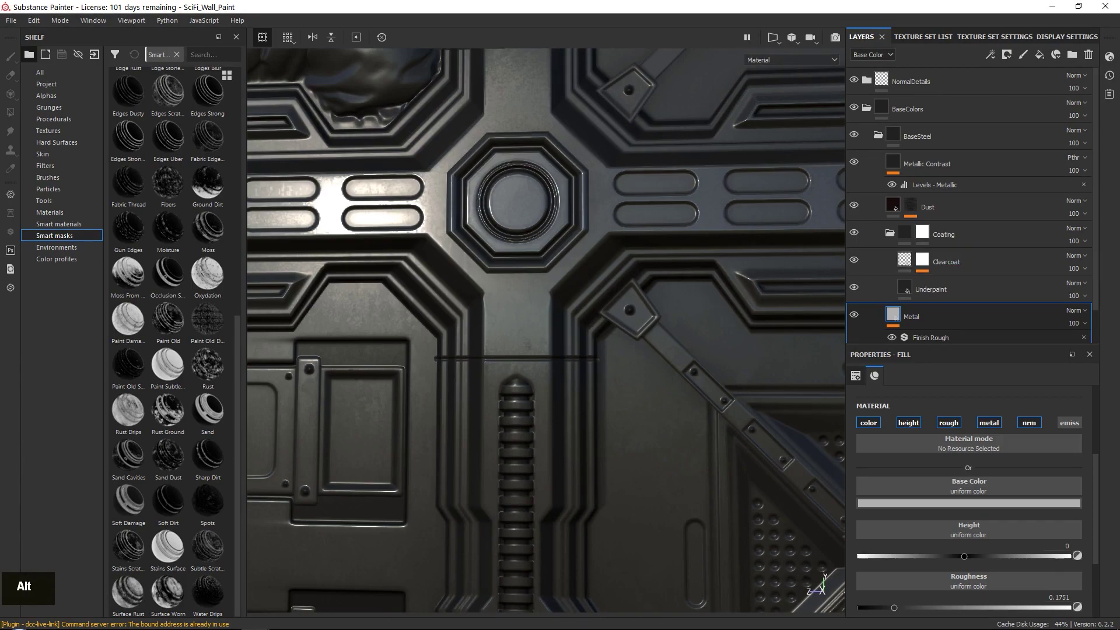
# - Select the Underpaint layer and orbit out to view more of the wall
pyautogui.click(929, 281)
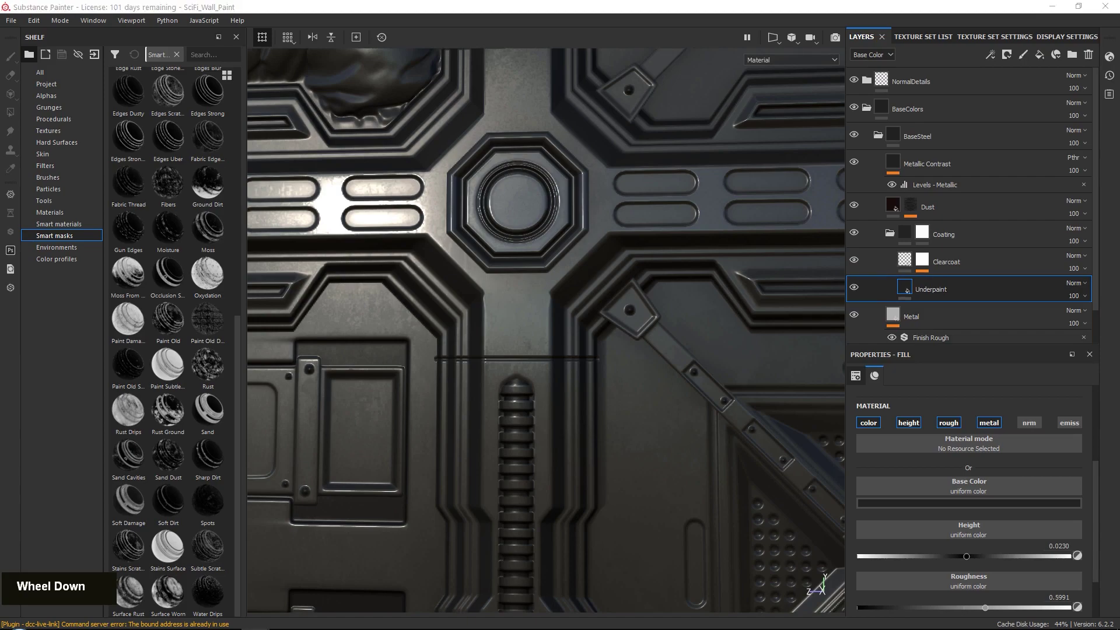
pyautogui.scroll(-1, 965, 456)
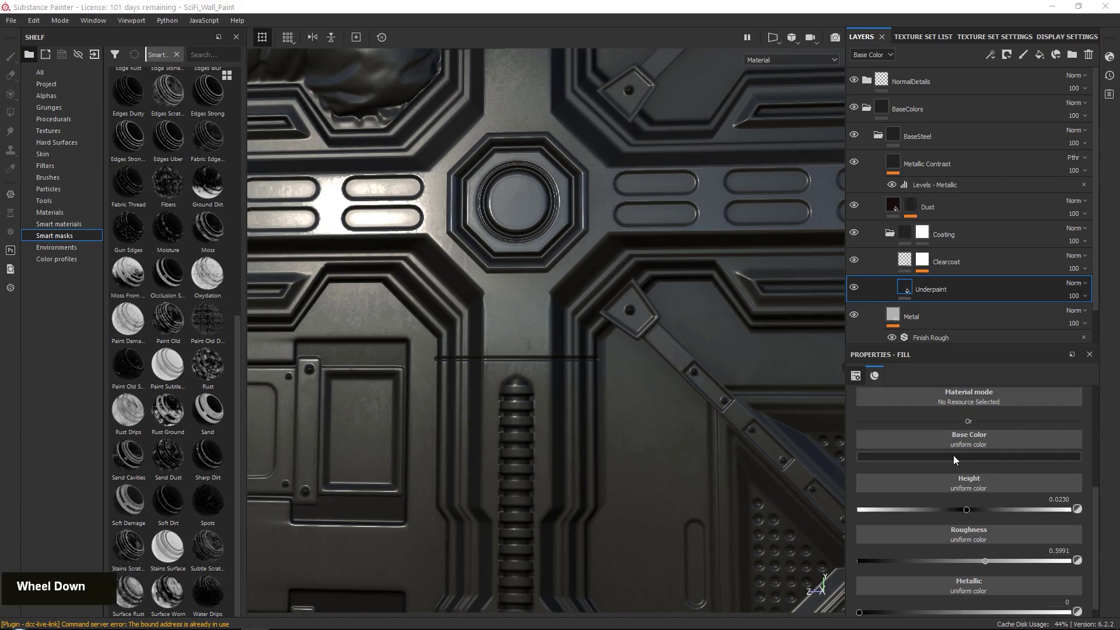
pyautogui.keyDown('alt'); pyautogui.moveTo(650, 380); pyautogui.dragTo(536, 148, button='right'); pyautogui.keyUp('alt')
pyautogui.keyDown('alt'); pyautogui.moveTo(536, 148); pyautogui.dragTo(443, 262); pyautogui.keyUp('alt')
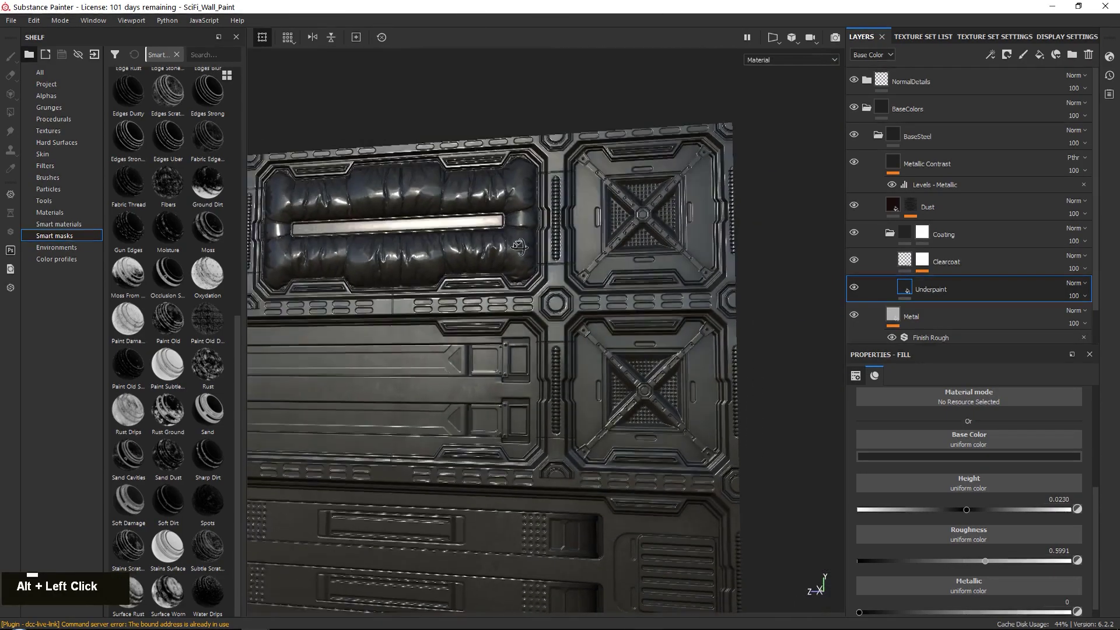
pyautogui.keyDown('alt'); pyautogui.moveTo(443, 262); pyautogui.dragTo(586, 378, button='right'); pyautogui.keyUp('alt')
pyautogui.keyDown('alt'); pyautogui.moveTo(586, 377); pyautogui.dragTo(618, 367); pyautogui.keyUp('alt')
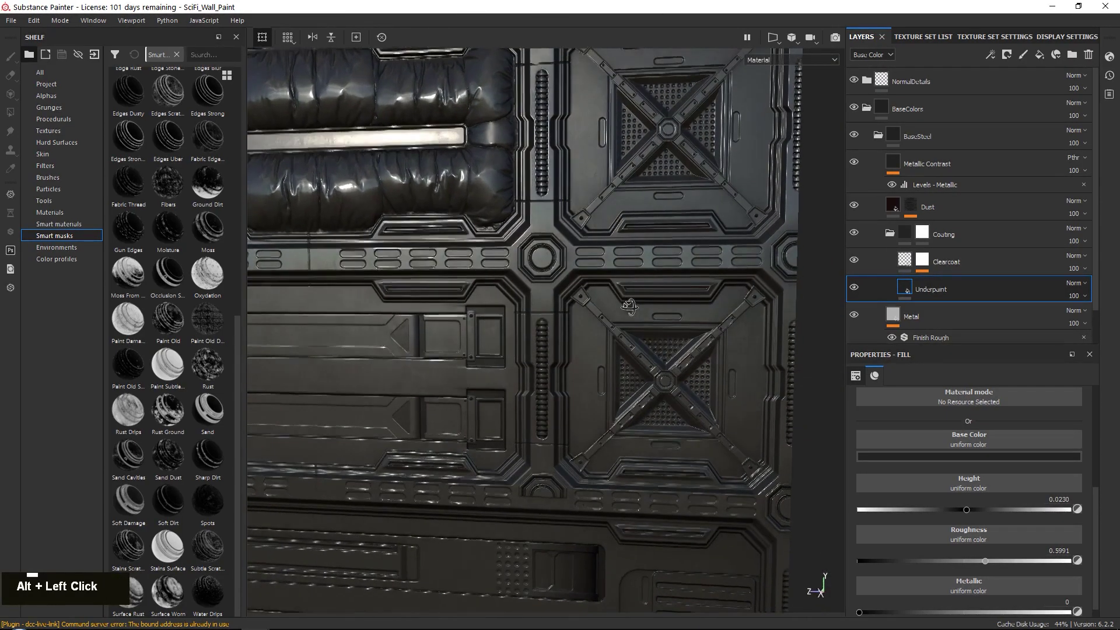
# - Tune Underpaint's base colour to a slightly brightened, low-saturation dark grey
pyautogui.click(917, 457)
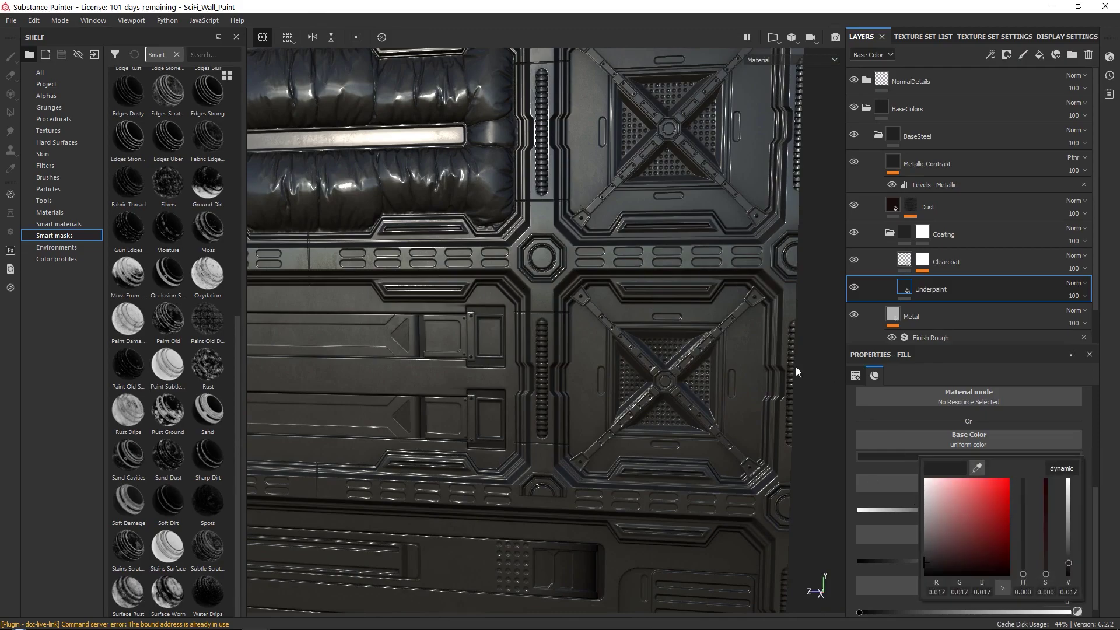
pyautogui.moveTo(936, 494); pyautogui.dragTo(890, 534)
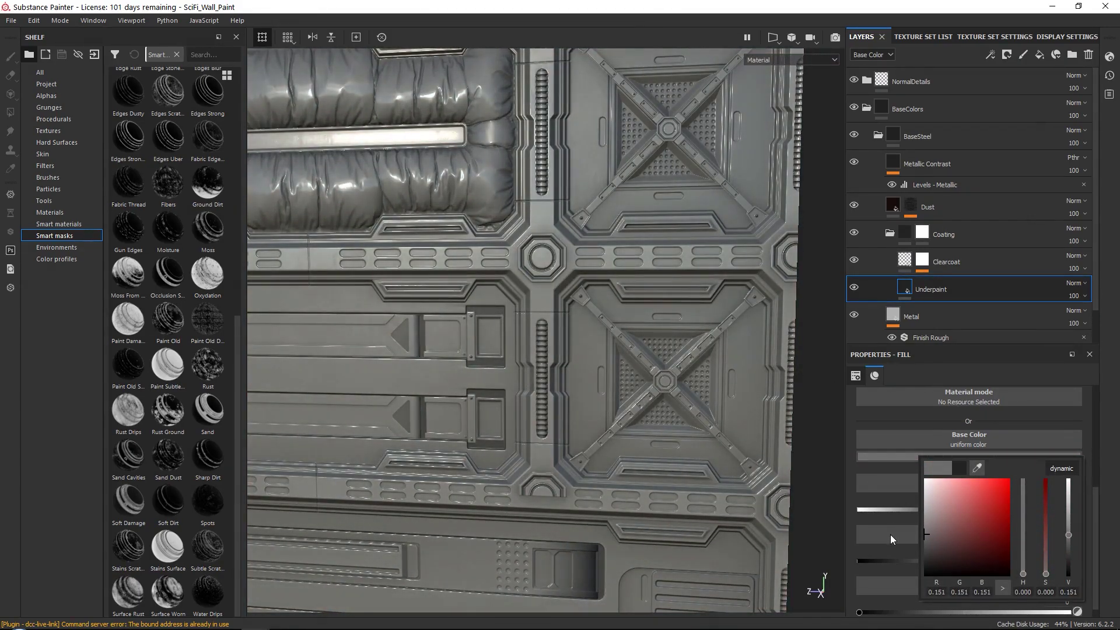
pyautogui.moveTo(1022, 573); pyautogui.dragTo(1023, 519)
pyautogui.moveTo(929, 529); pyautogui.dragTo(927, 543)
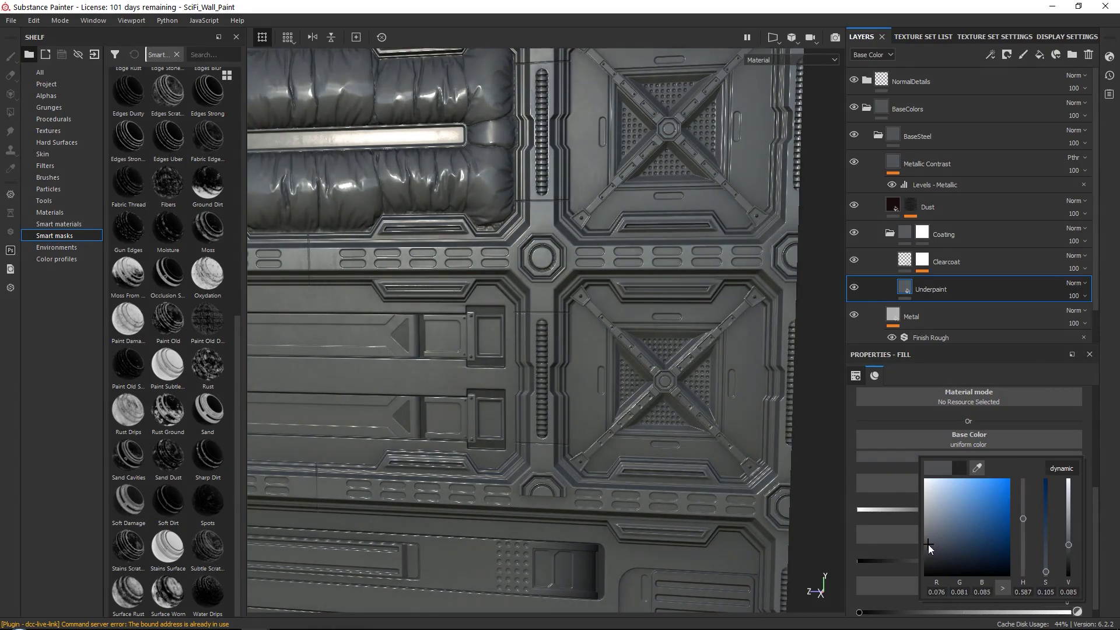
pyautogui.click(1009, 421)
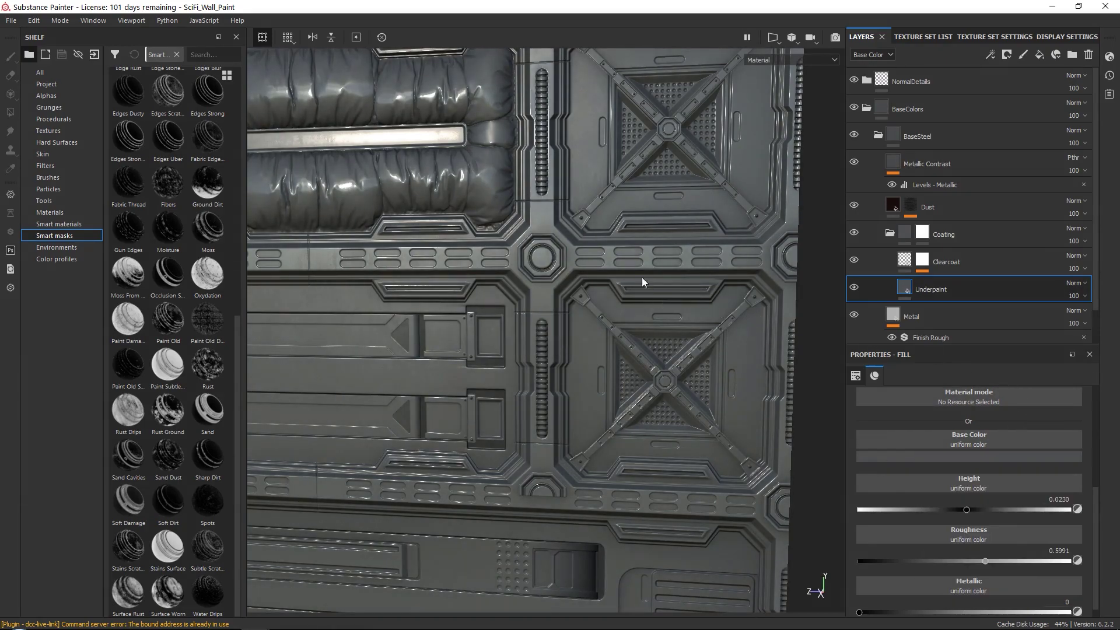
pyautogui.press('alt')
pyautogui.click(957, 457)
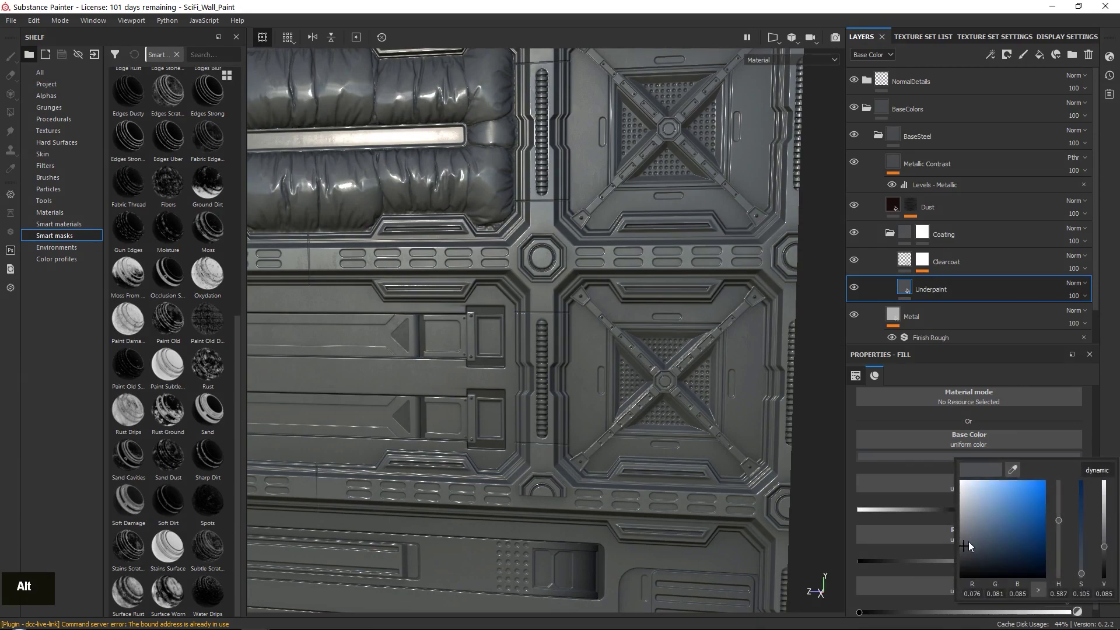
pyautogui.click(965, 540)
pyautogui.moveTo(965, 540); pyautogui.dragTo(964, 540)
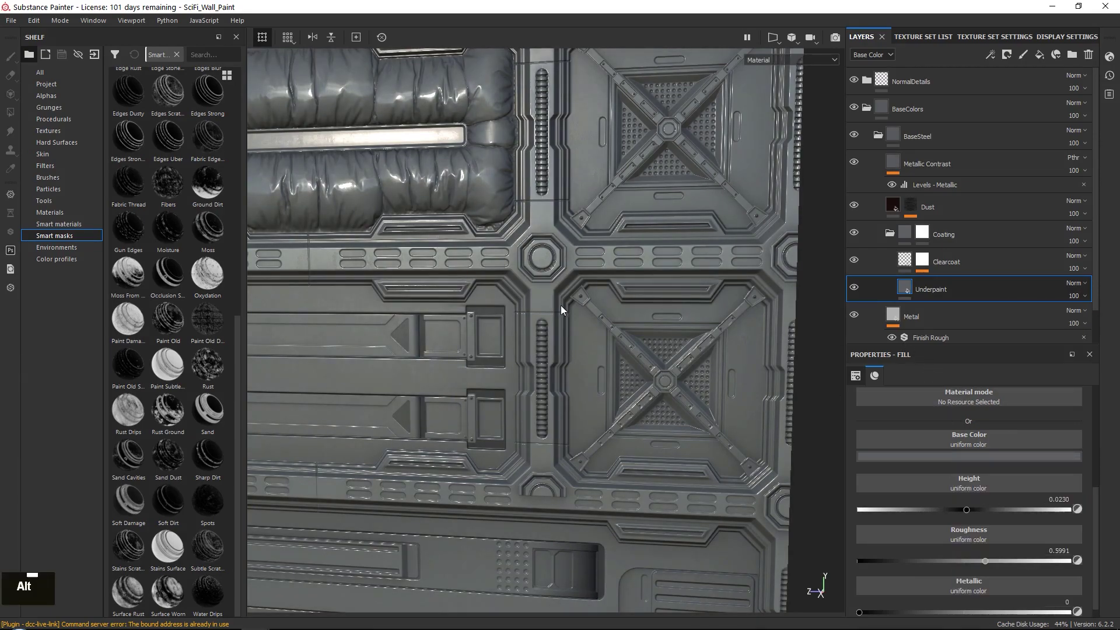
pyautogui.keyDown('alt'); pyautogui.moveTo(561, 306); pyautogui.dragTo(563, 350, button='right'); pyautogui.keyUp('alt')
pyautogui.keyDown('alt'); pyautogui.moveTo(564, 349); pyautogui.dragTo(598, 402); pyautogui.keyUp('alt')
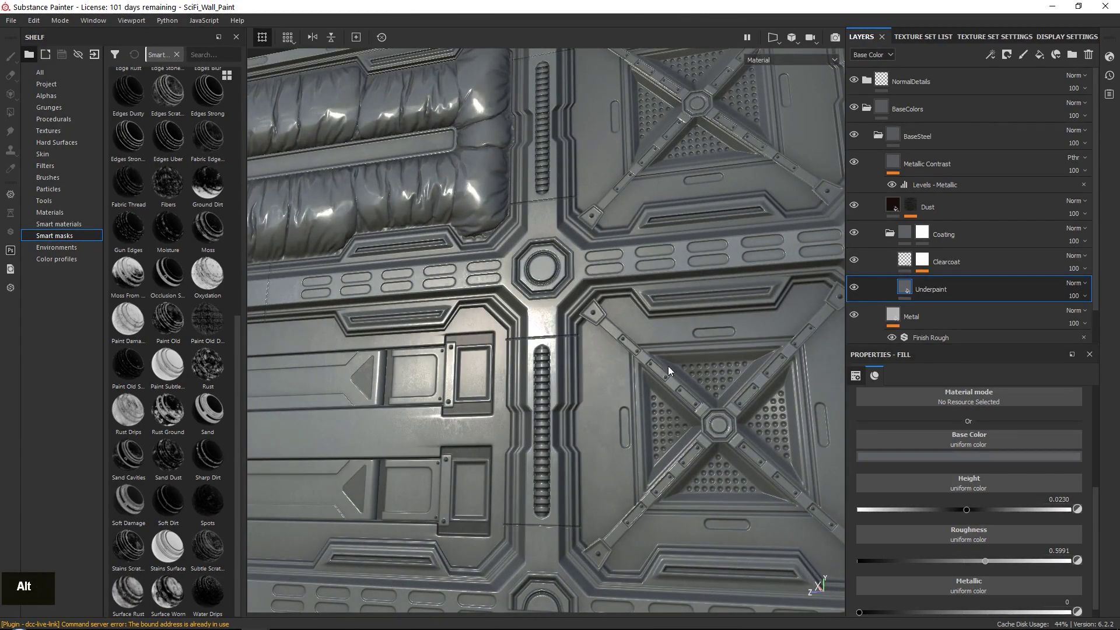
# - Raise Underpaint's roughness to 0.5847 and select the Clearcoat layer
pyautogui.scroll(-1, 946, 478)
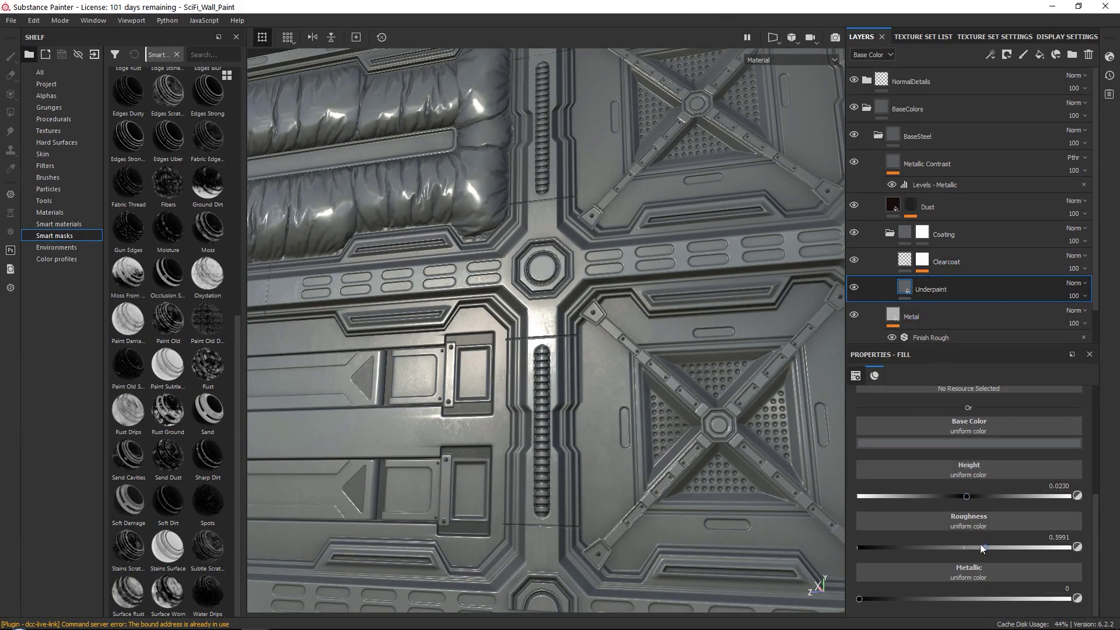
pyautogui.moveTo(985, 547); pyautogui.dragTo(1031, 546)
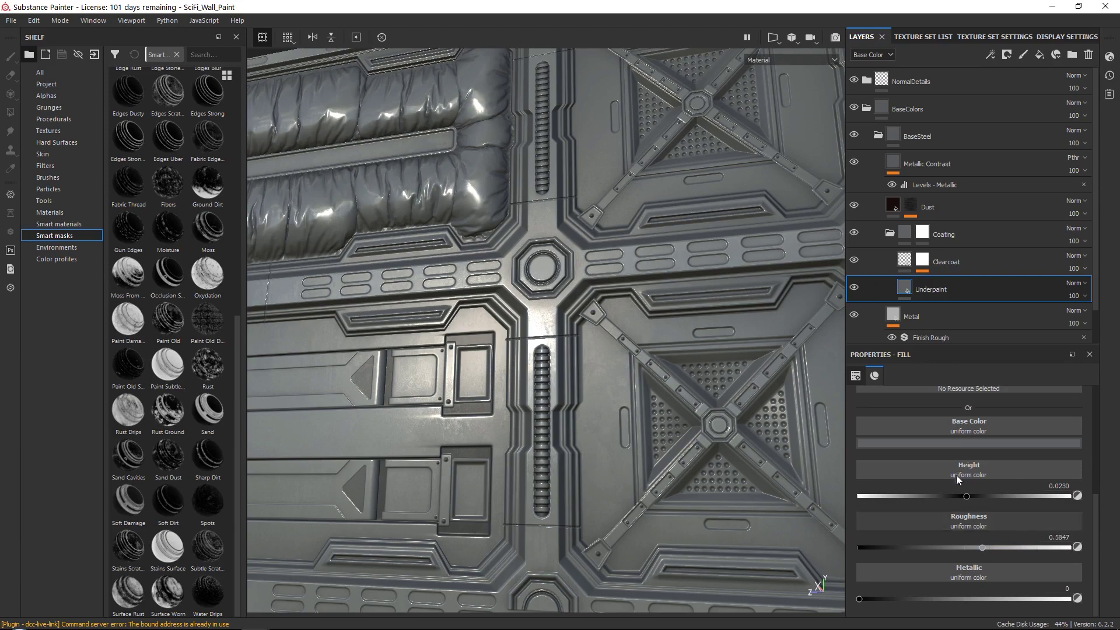
pyautogui.click(979, 255)
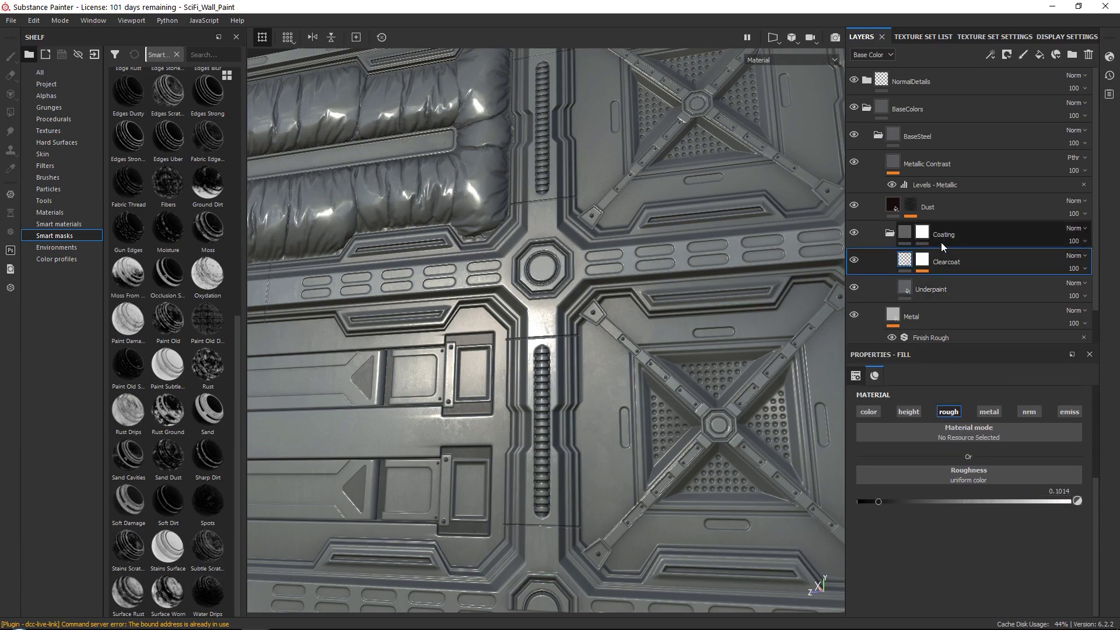
# - Compare Clearcoat on and off, then set its roughness to exactly 0.2
pyautogui.doubleClick(853, 261)
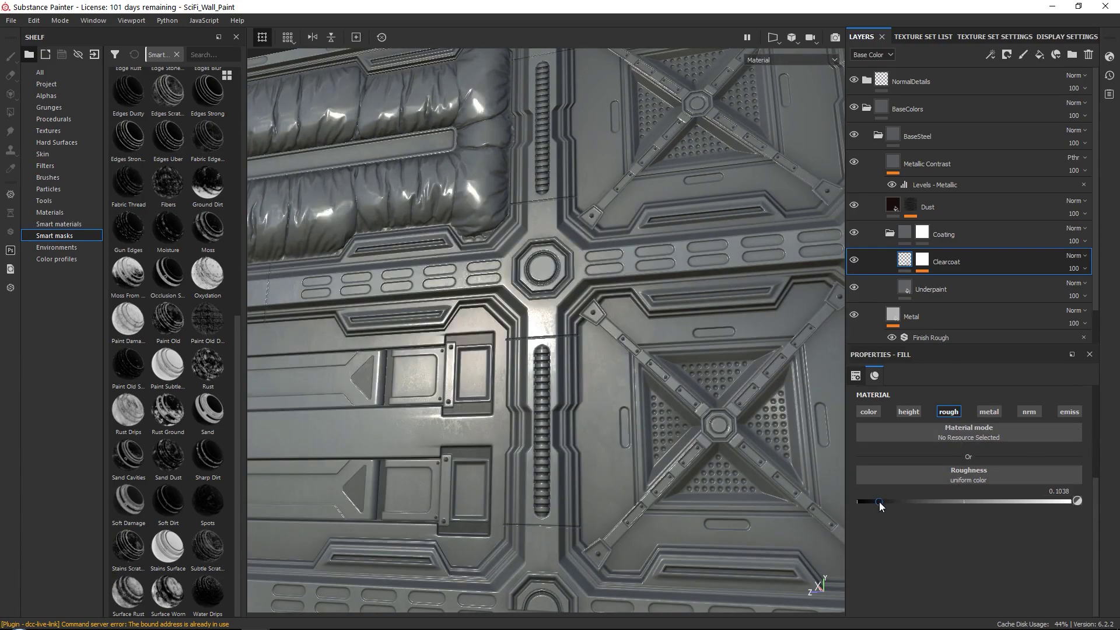
pyautogui.moveTo(880, 501)
pyautogui.mouseDown()
pyautogui.moveTo(927, 498)
pyautogui.moveTo(914, 497)
pyautogui.mouseUp()
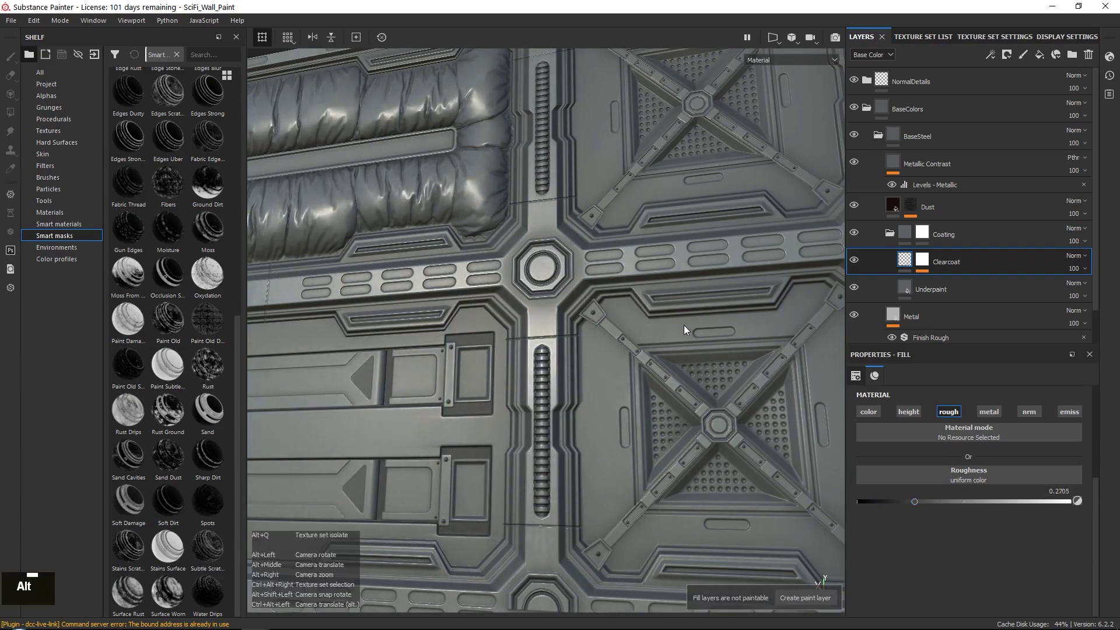
pyautogui.keyDown('alt'); pyautogui.moveTo(684, 324); pyautogui.dragTo(663, 358); pyautogui.keyUp('alt')
pyautogui.keyDown('alt'); pyautogui.moveTo(664, 354); pyautogui.dragTo(595, 220, button='middle'); pyautogui.keyUp('alt')
pyautogui.keyDown('alt'); pyautogui.moveTo(595, 219); pyautogui.dragTo(573, 434); pyautogui.keyUp('alt')
pyautogui.moveTo(905, 498); pyautogui.dragTo(901, 499)
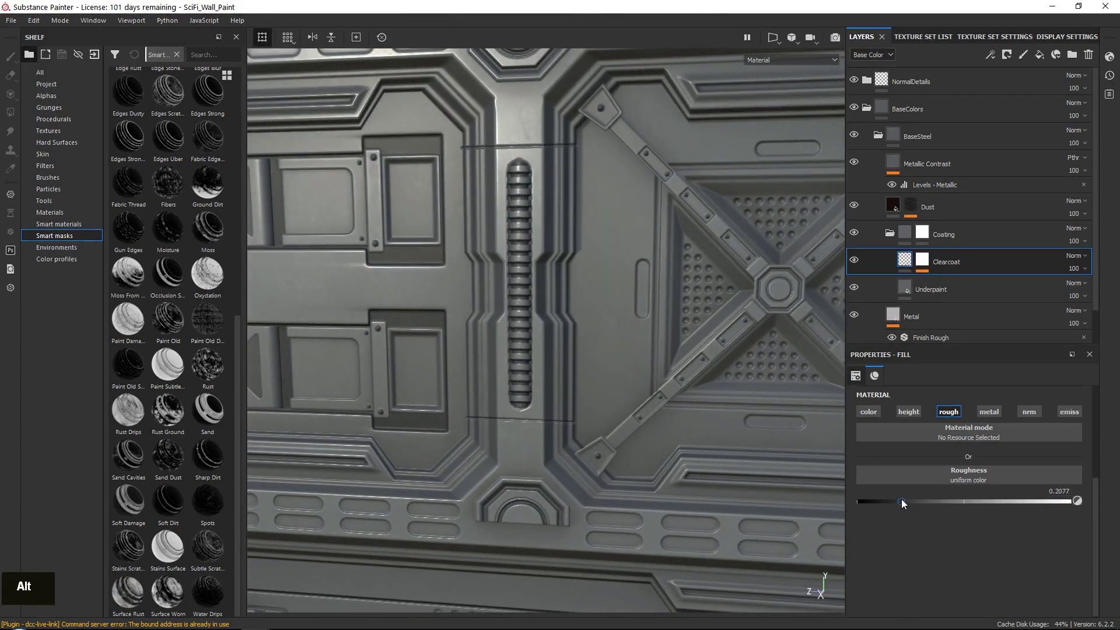
pyautogui.click(1072, 491)
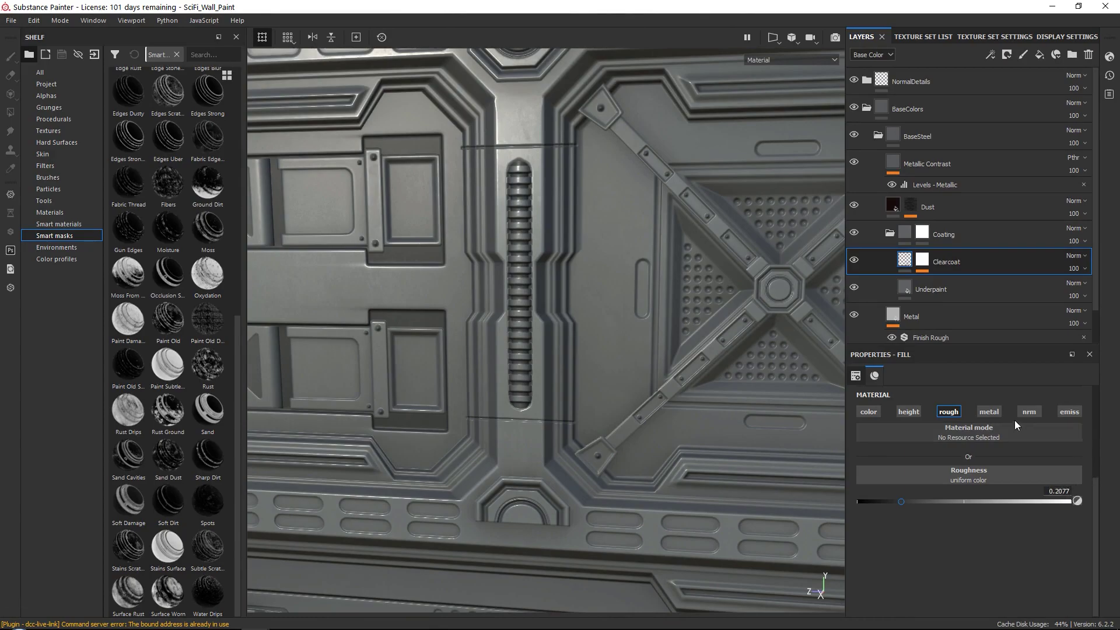
pyautogui.press('BackSpace')
pyautogui.press('BackSpace')
pyautogui.press('BackSpace')
pyautogui.press('Return')
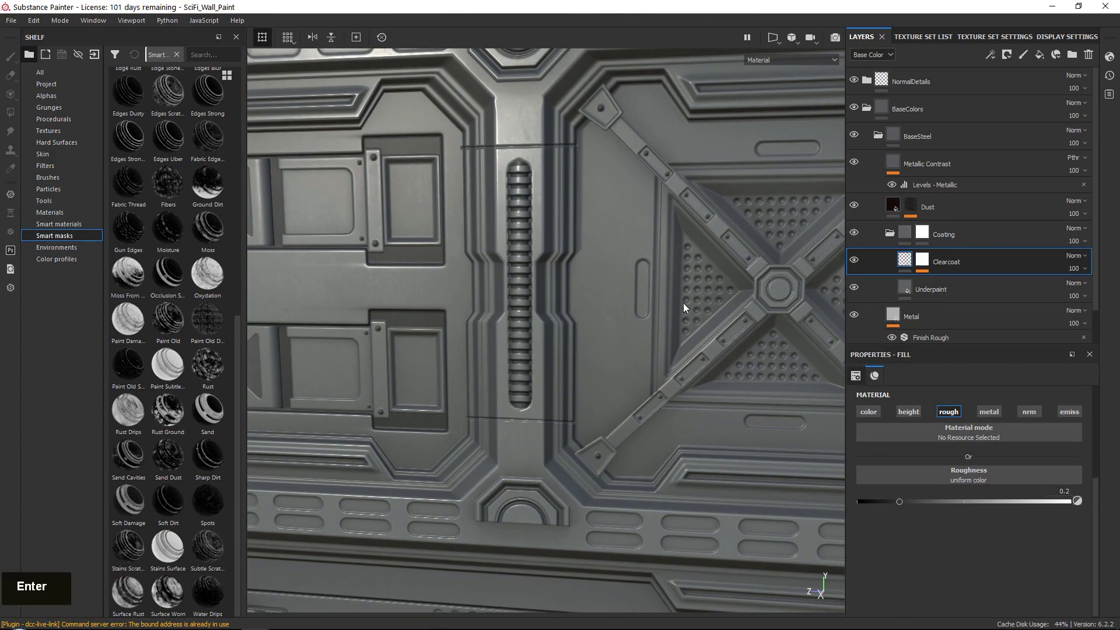
# - Orbit around the central panel junction to check the gloss, then collapse the Coating folder
pyautogui.keyDown('alt'); pyautogui.moveTo(530, 331); pyautogui.dragTo(521, 365, button='right'); pyautogui.keyUp('alt')
pyautogui.keyDown('alt'); pyautogui.moveTo(520, 365); pyautogui.dragTo(548, 356); pyautogui.keyUp('alt')
pyautogui.keyDown('alt'); pyautogui.moveTo(549, 356); pyautogui.dragTo(565, 350, button='middle'); pyautogui.keyUp('alt')
pyautogui.keyDown('alt'); pyautogui.moveTo(566, 350); pyautogui.dragTo(580, 336); pyautogui.keyUp('alt')
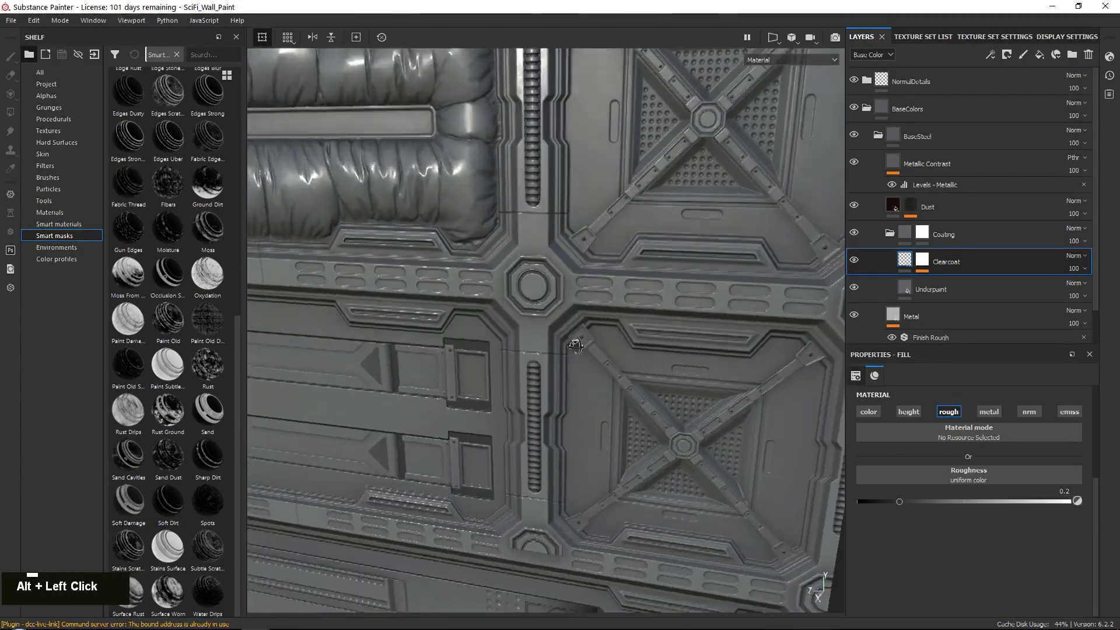
pyautogui.keyDown('alt'); pyautogui.moveTo(580, 335); pyautogui.dragTo(628, 203, button='middle'); pyautogui.keyUp('alt')
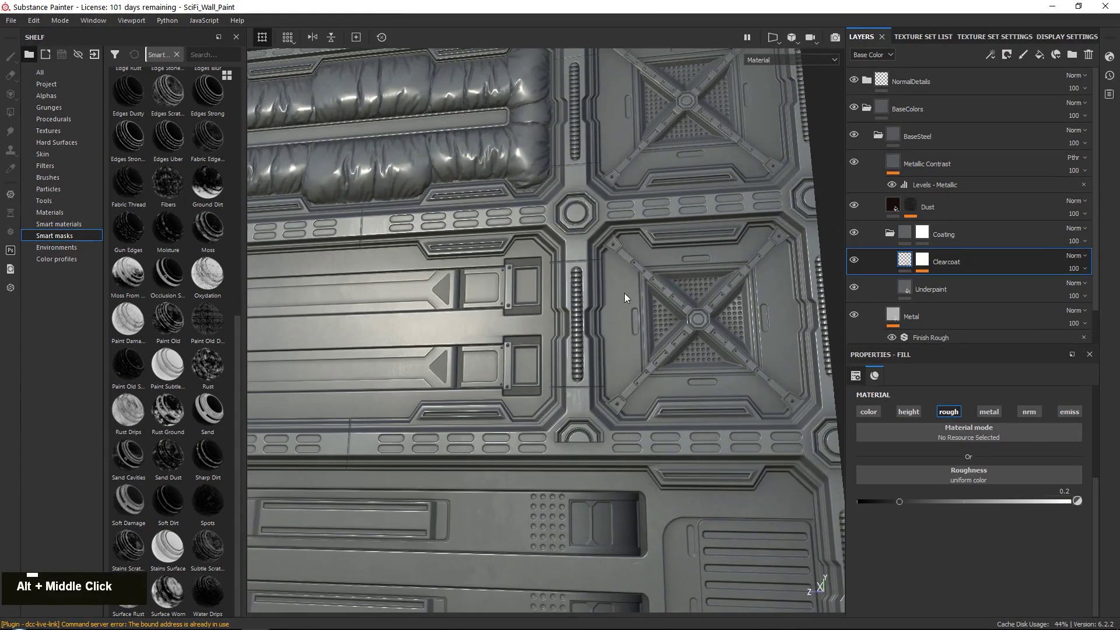
pyautogui.keyDown('alt'); pyautogui.moveTo(585, 170); pyautogui.dragTo(627, 292, button='right'); pyautogui.keyUp('alt')
pyautogui.keyDown('alt'); pyautogui.moveTo(627, 292); pyautogui.dragTo(660, 303); pyautogui.keyUp('alt')
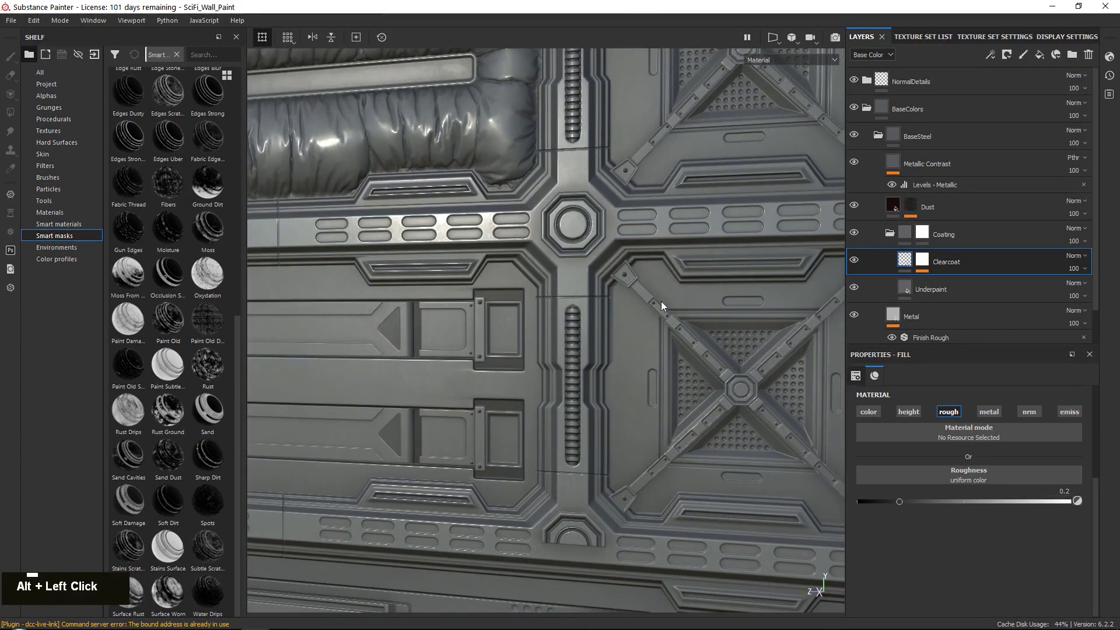
pyautogui.click(889, 233)
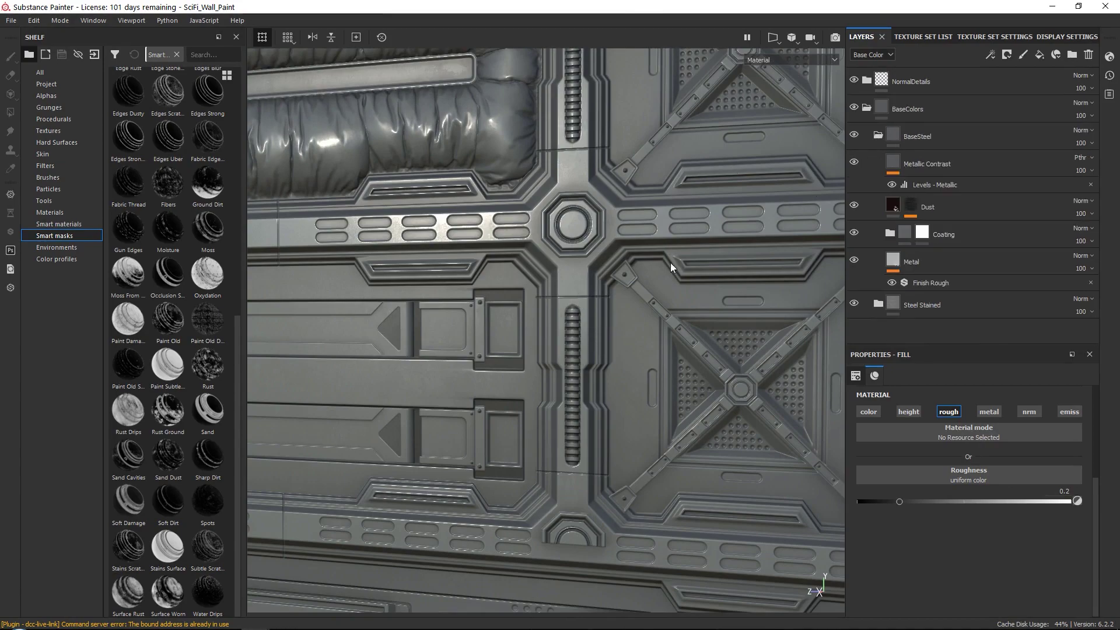
# - Switch the Dust layer off and on repeatedly to compare the panel with and without it
pyautogui.click(974, 205)
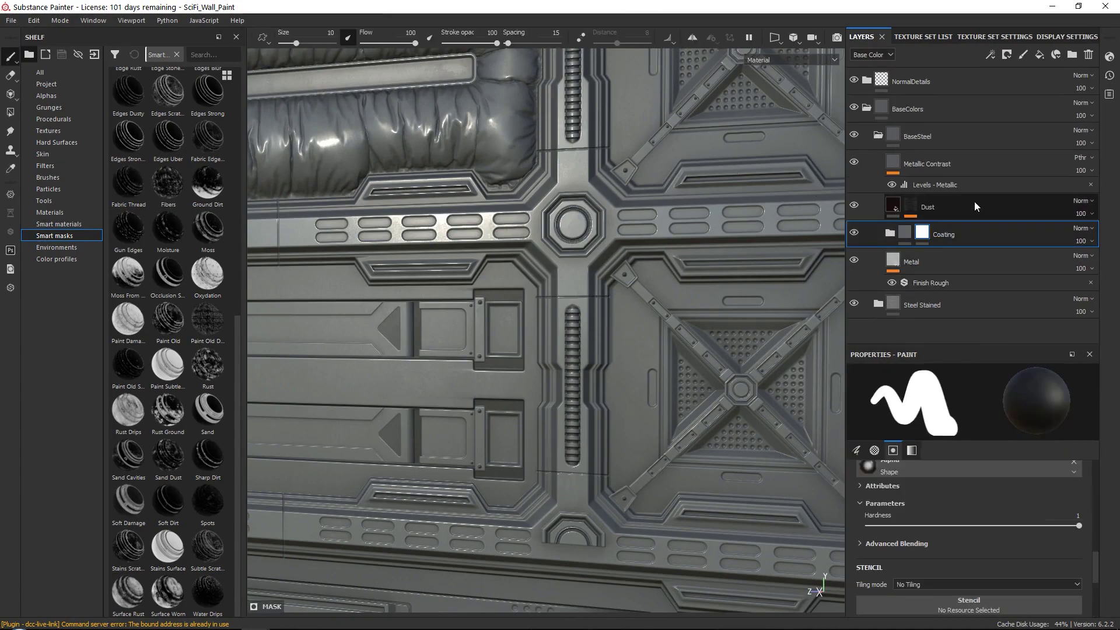
pyautogui.click(854, 206)
pyautogui.click(853, 206)
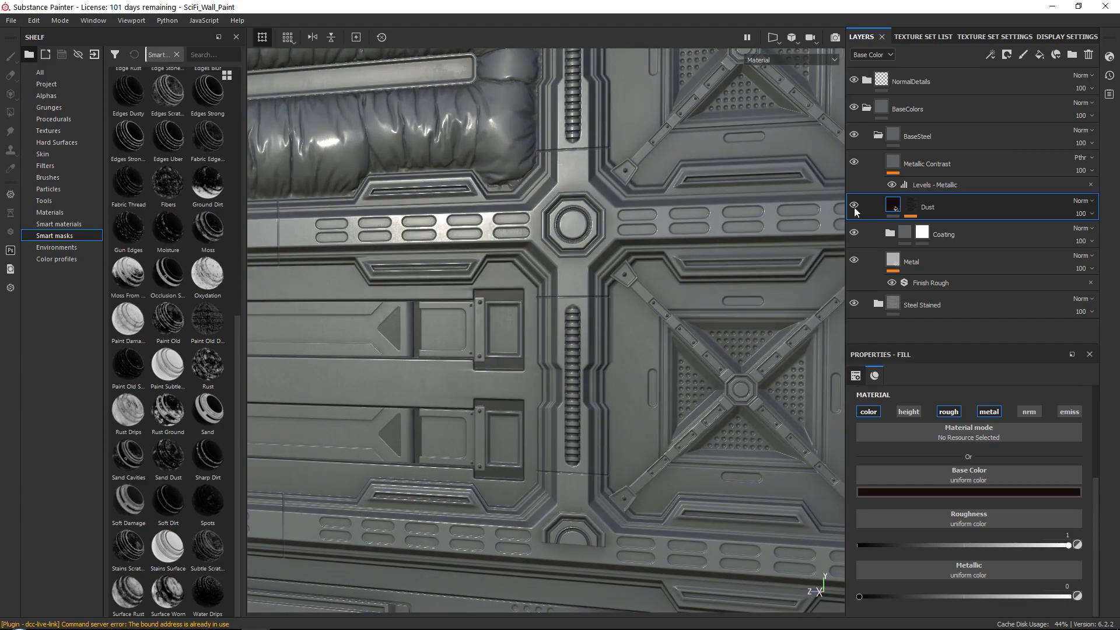
pyautogui.doubleClick(854, 206)
pyautogui.click(853, 206)
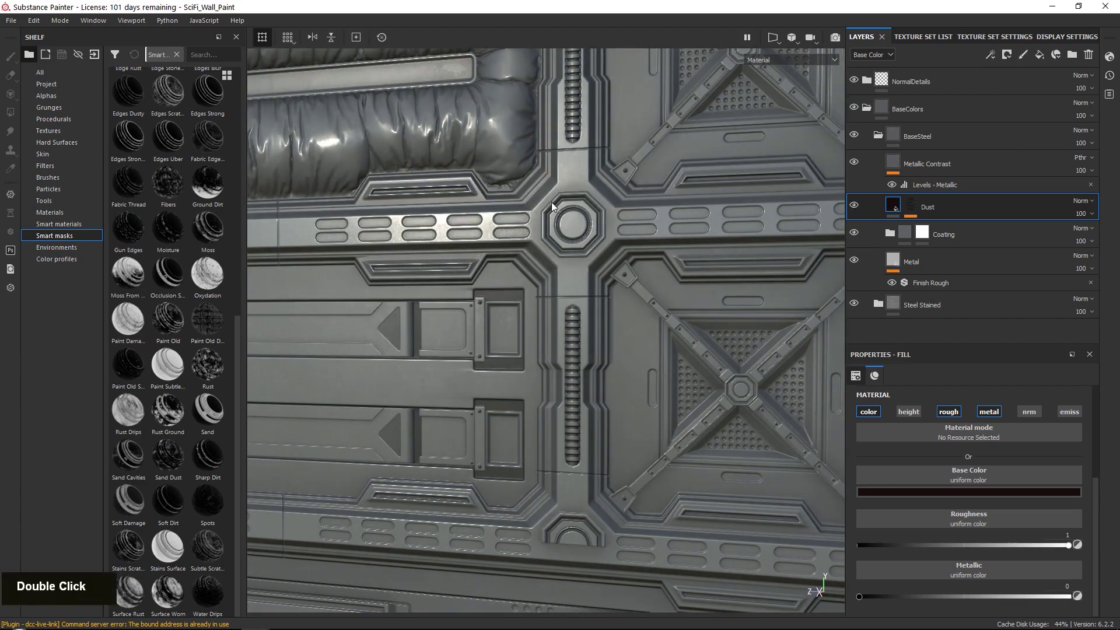
# - Make the Metallic Contrast layer visible again and inspect the ribbed strip up close
pyautogui.click(1017, 169)
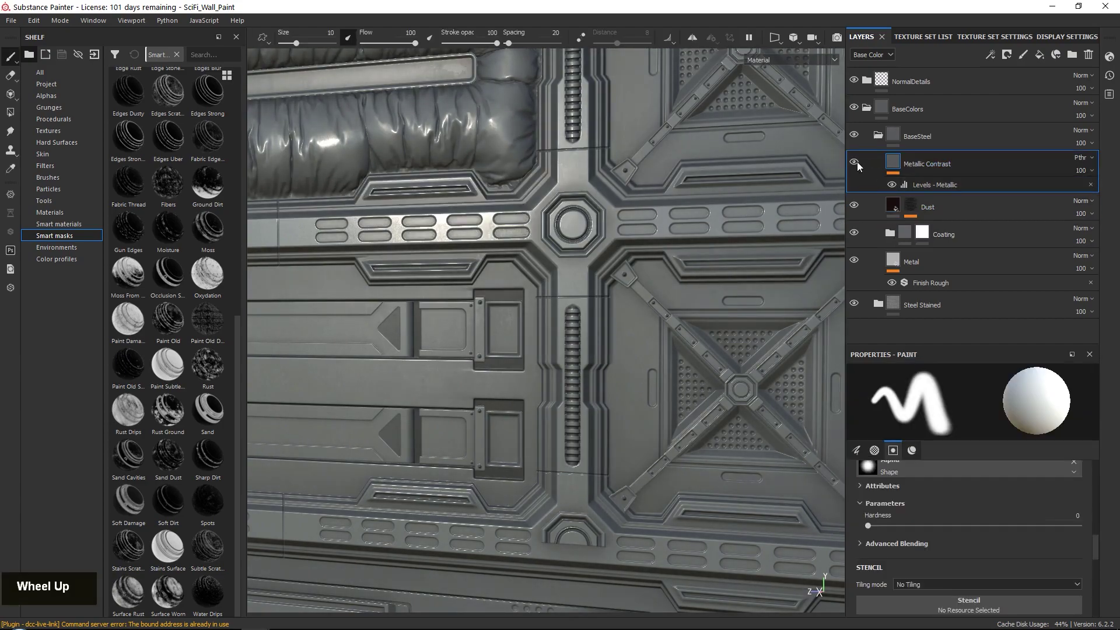
pyautogui.click(855, 162)
pyautogui.doubleClick(913, 165)
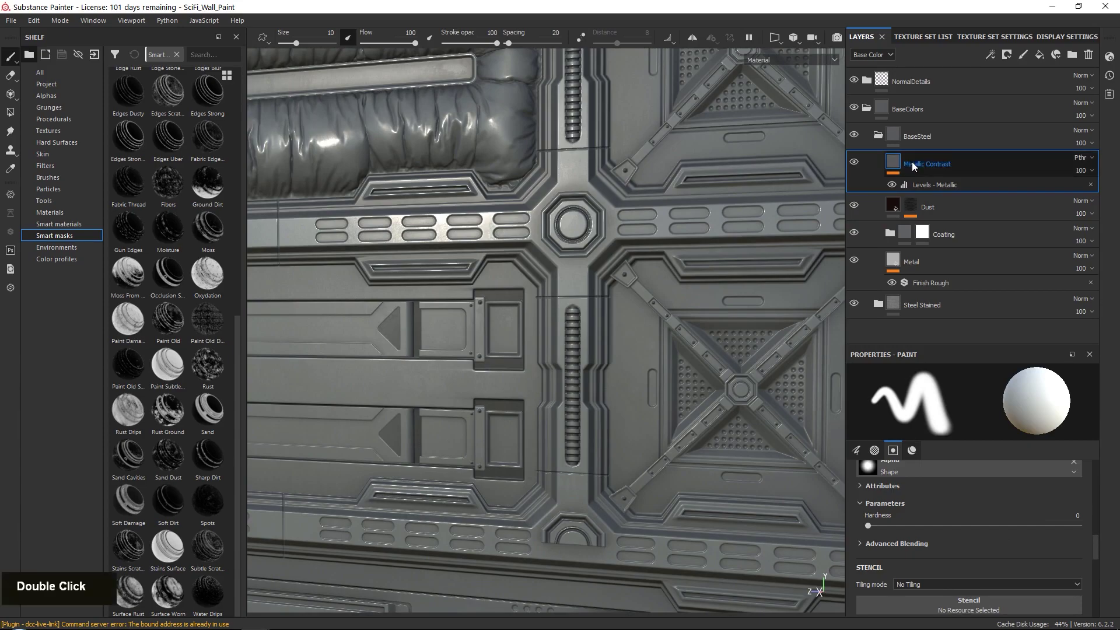
pyautogui.keyDown('alt'); pyautogui.moveTo(653, 280); pyautogui.dragTo(620, 297); pyautogui.keyUp('alt')
pyautogui.keyDown('alt'); pyautogui.moveTo(621, 296); pyautogui.dragTo(659, 303, button='right'); pyautogui.keyUp('alt')
pyautogui.moveTo(658, 303)
pyautogui.keyDown('alt'); pyautogui.mouseDown()
pyautogui.moveTo(643, 308)
pyautogui.moveTo(656, 318)
pyautogui.mouseUp(); pyautogui.keyUp('alt')
pyautogui.keyDown('alt'); pyautogui.moveTo(656, 317); pyautogui.dragTo(647, 233, button='middle'); pyautogui.keyUp('alt')
pyautogui.keyDown('alt'); pyautogui.moveTo(647, 233); pyautogui.dragTo(603, 275); pyautogui.keyUp('alt')
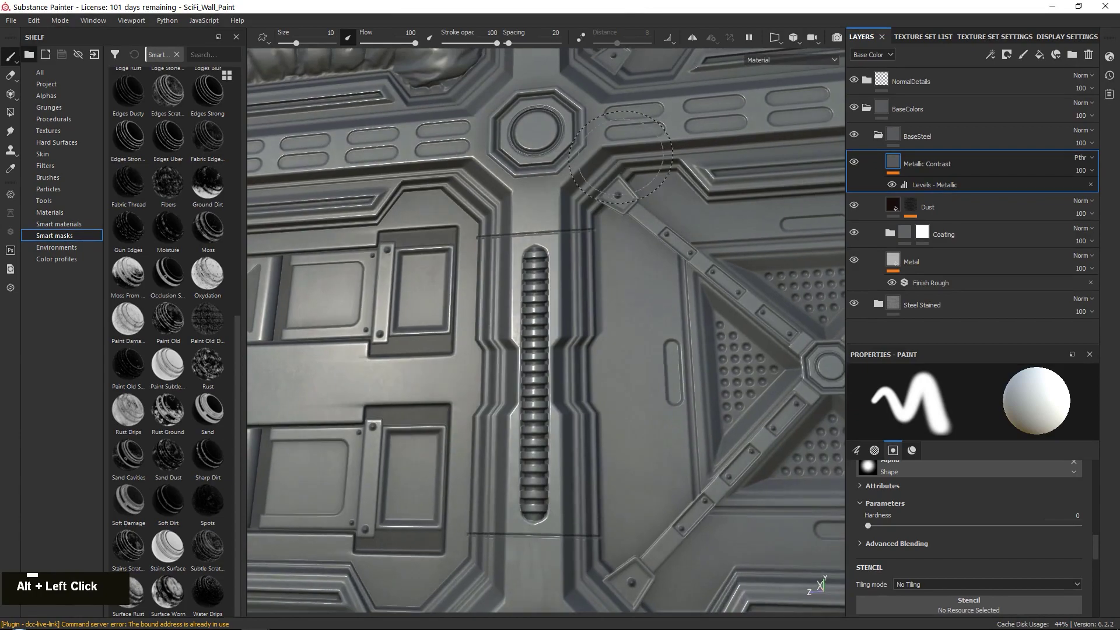
pyautogui.keyDown('alt'); pyautogui.moveTo(604, 274); pyautogui.dragTo(616, 293, button='right'); pyautogui.keyUp('alt')
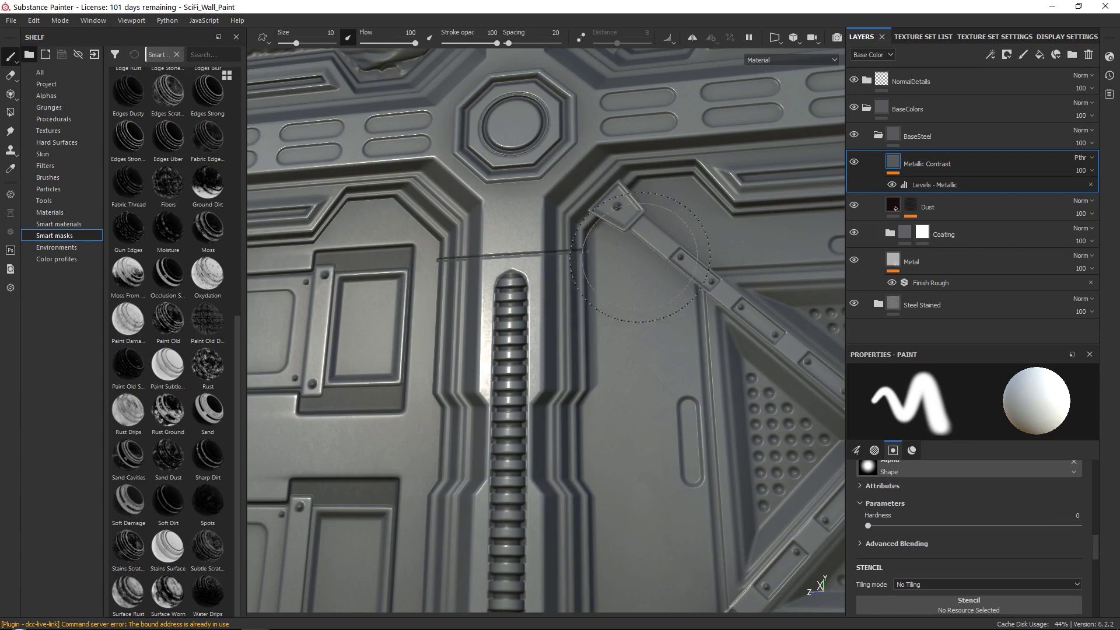
# - Add a new fill layer above Metallic Contrast and name it Scratches
pyautogui.click(1042, 55)
pyautogui.doubleClick(922, 165)
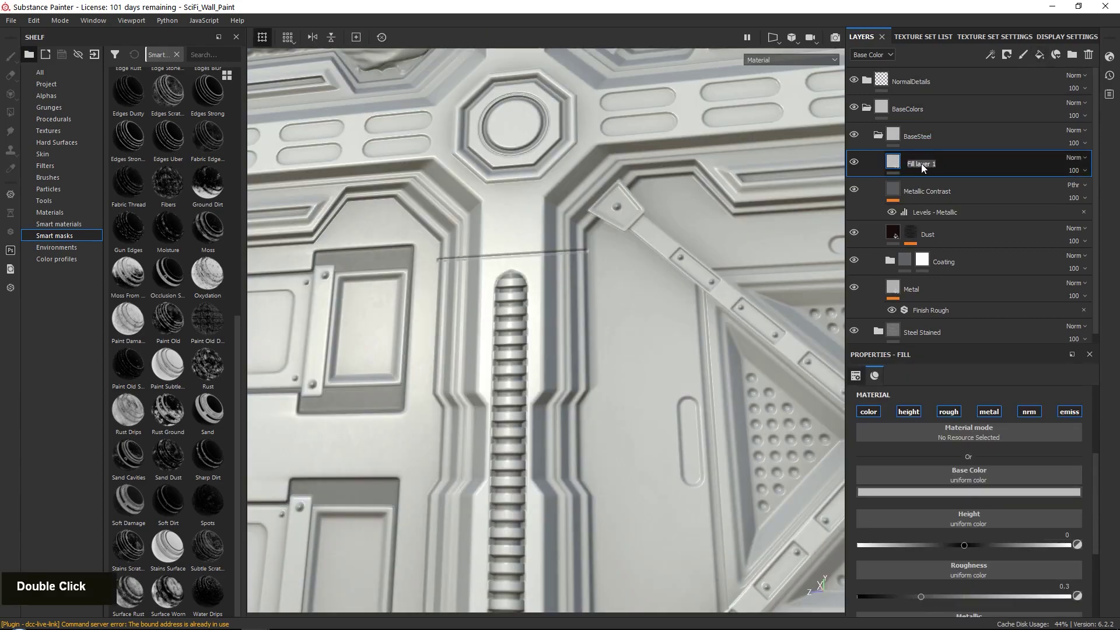
pyautogui.write('Scratches')
pyautogui.press('Return')
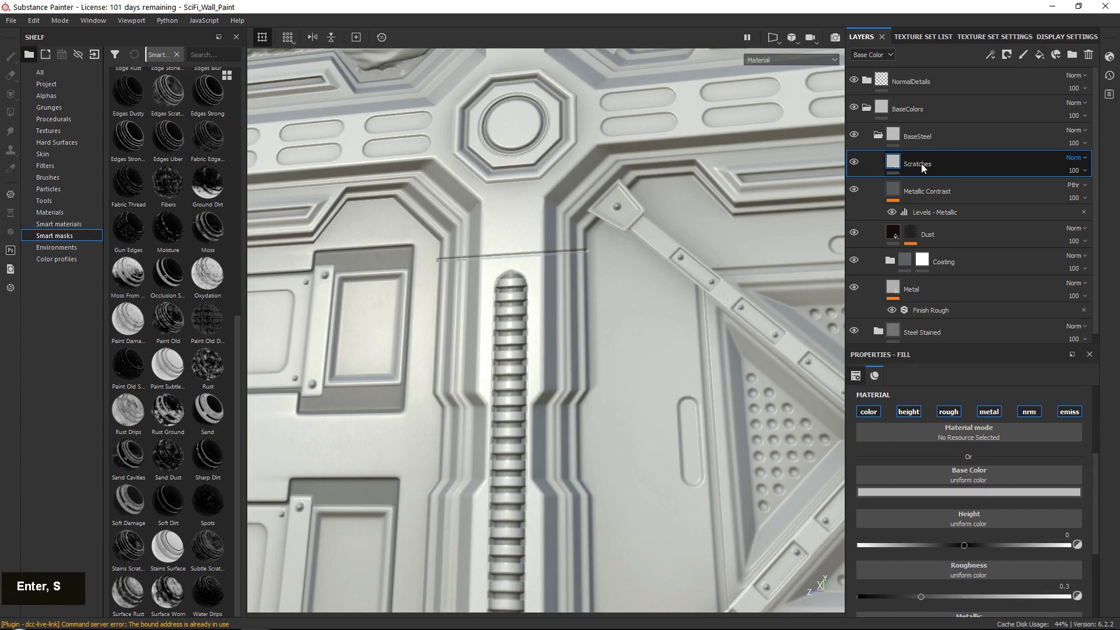
# - Disable the Scratches fill's color, height, metallic, normal and emissive channels, leaving only roughness
pyautogui.click(869, 412)
pyautogui.click(907, 412)
pyautogui.click(986, 412)
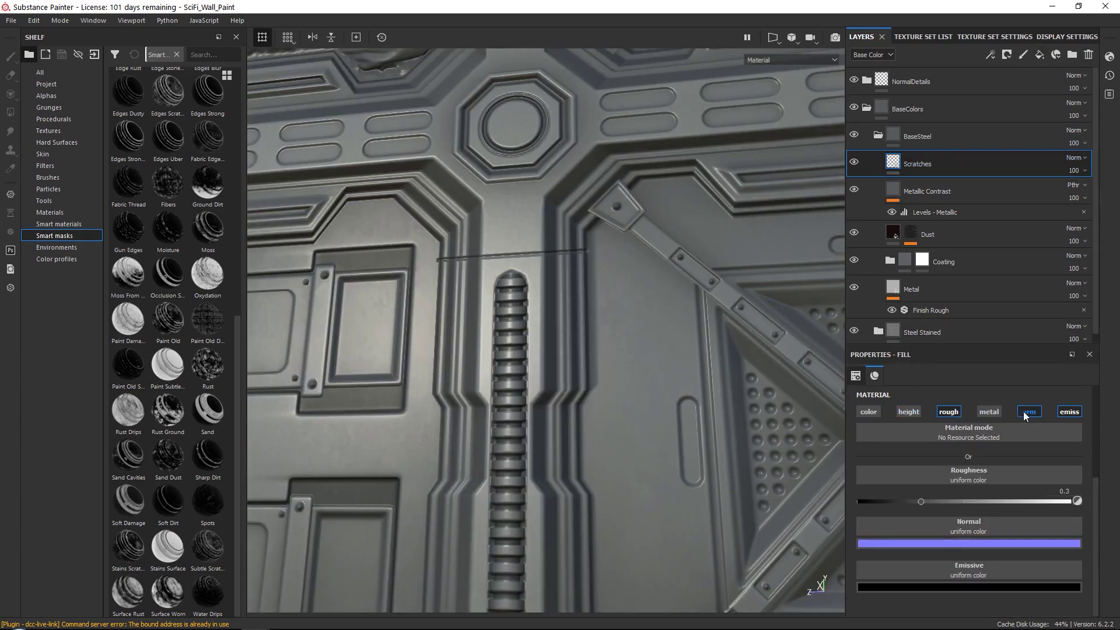
pyautogui.click(1029, 412)
pyautogui.click(1068, 411)
pyautogui.moveTo(981, 345); pyautogui.dragTo(974, 234)
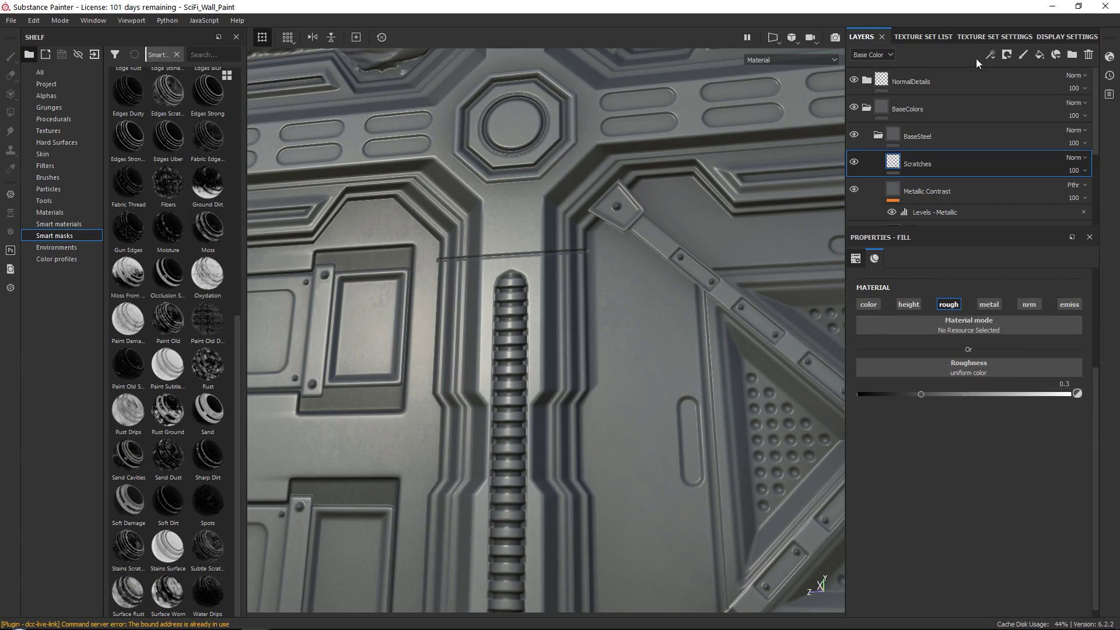
pyautogui.click(1007, 54)
# - Give Scratches a black mask and drag the scratches grunge from the Grunges shelf onto it
pyautogui.click(1010, 82)
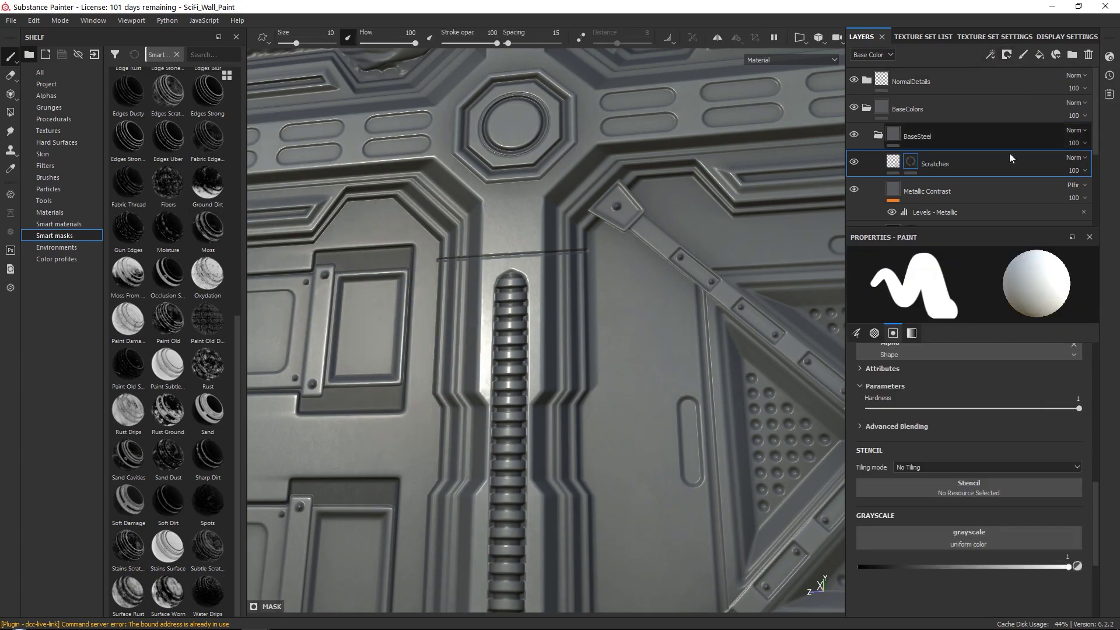
pyautogui.click(68, 109)
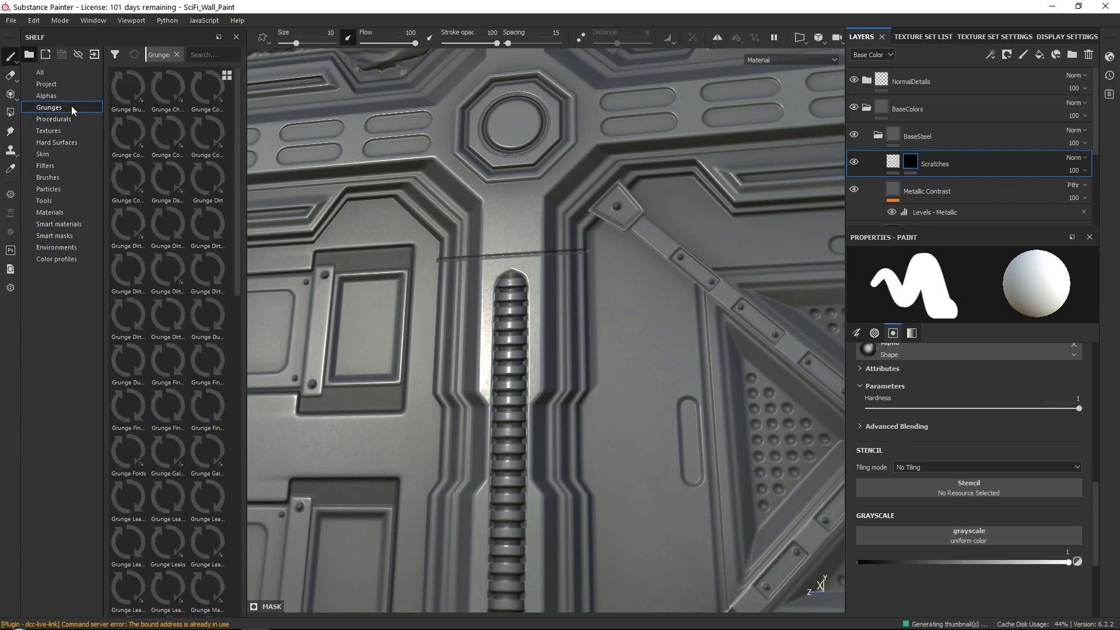
pyautogui.scroll(-10, 202, 248)
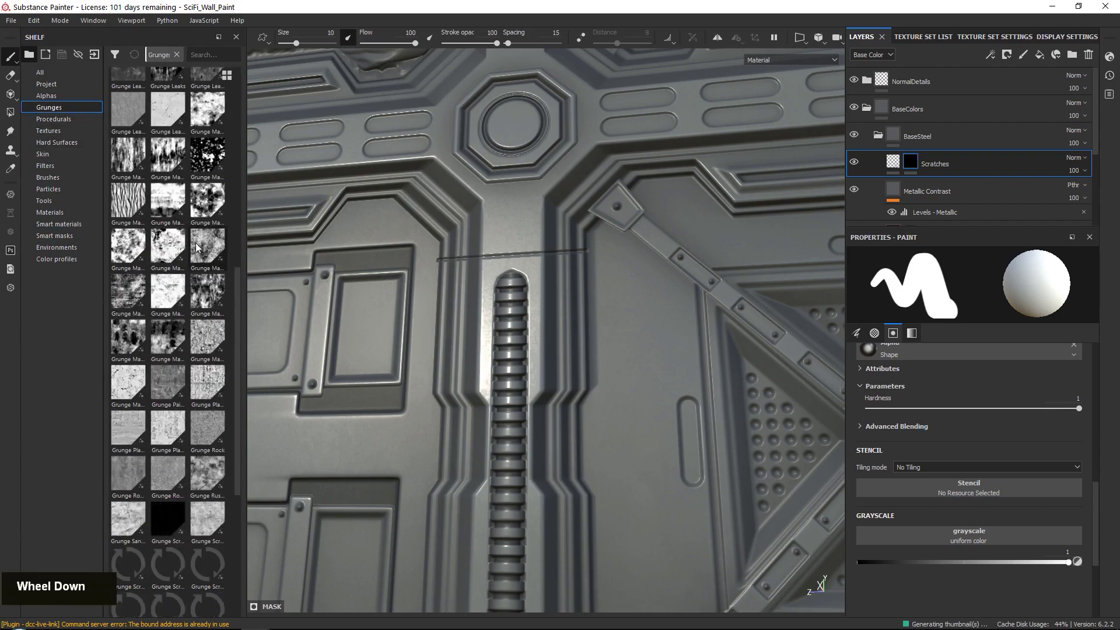
pyautogui.moveTo(203, 269)
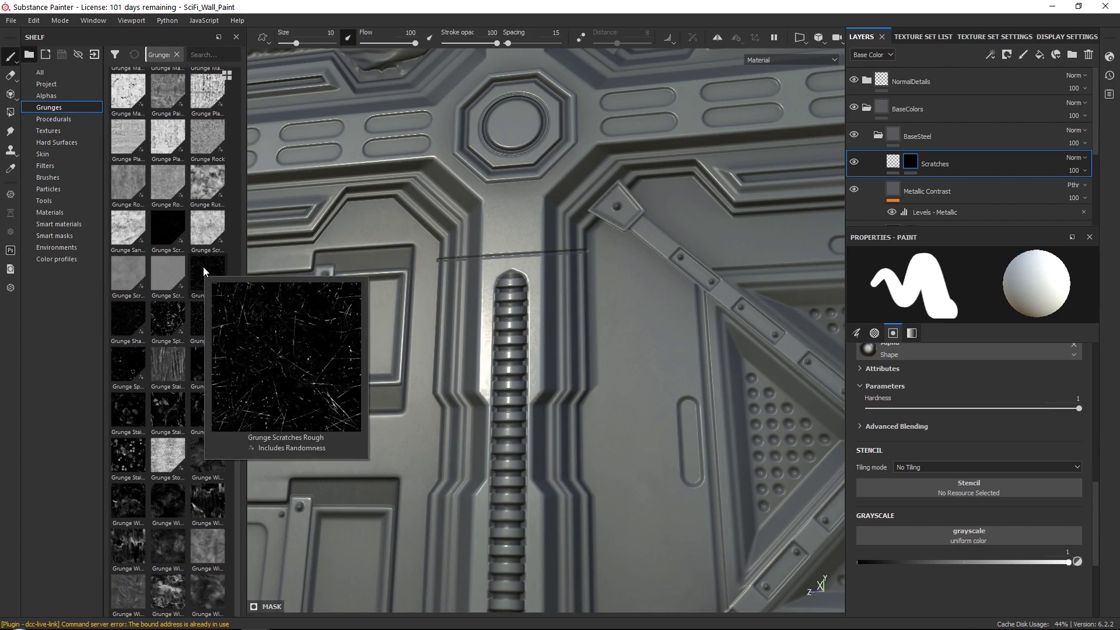
pyautogui.moveTo(156, 260)
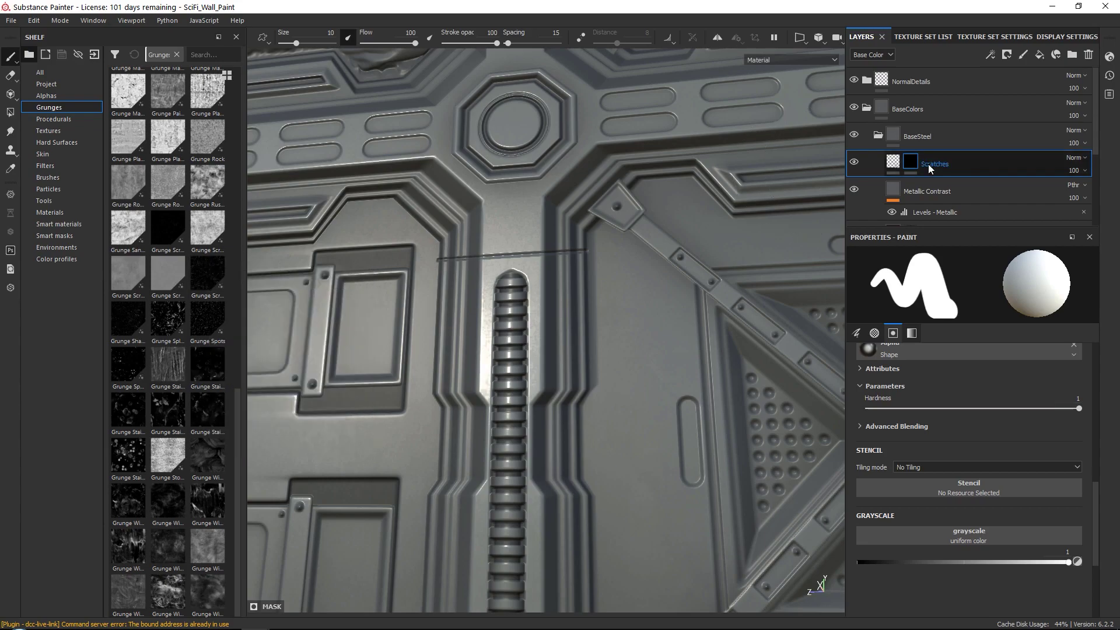
pyautogui.moveTo(211, 274); pyautogui.dragTo(922, 158)
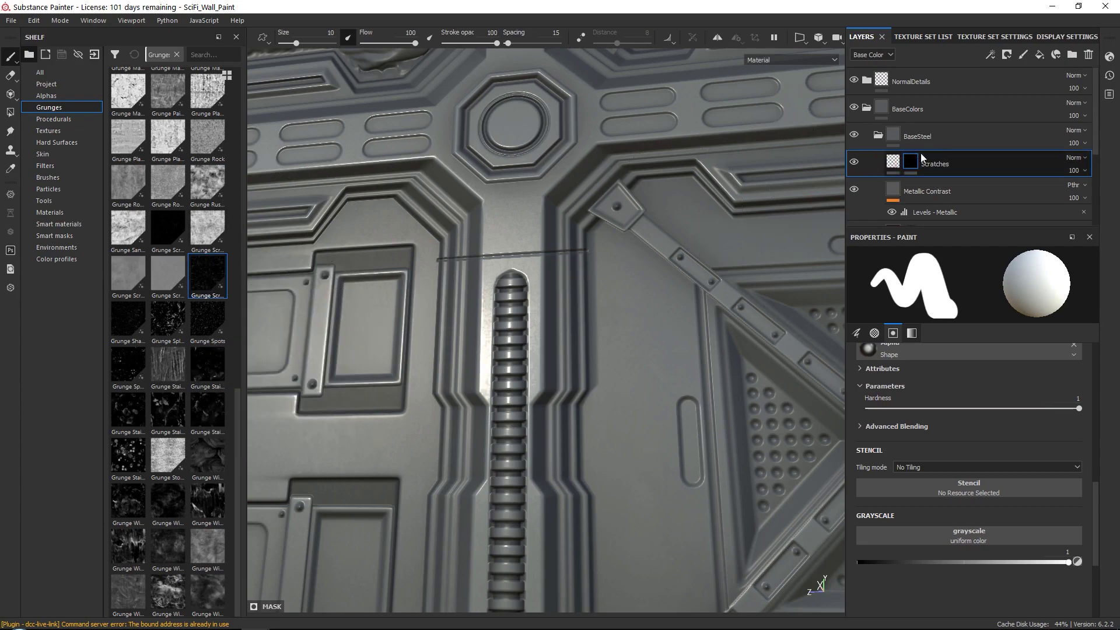
# - Add a fill effect to the Scratches mask using Grunge Scratches Rough, then reselect the layer
pyautogui.click(993, 58)
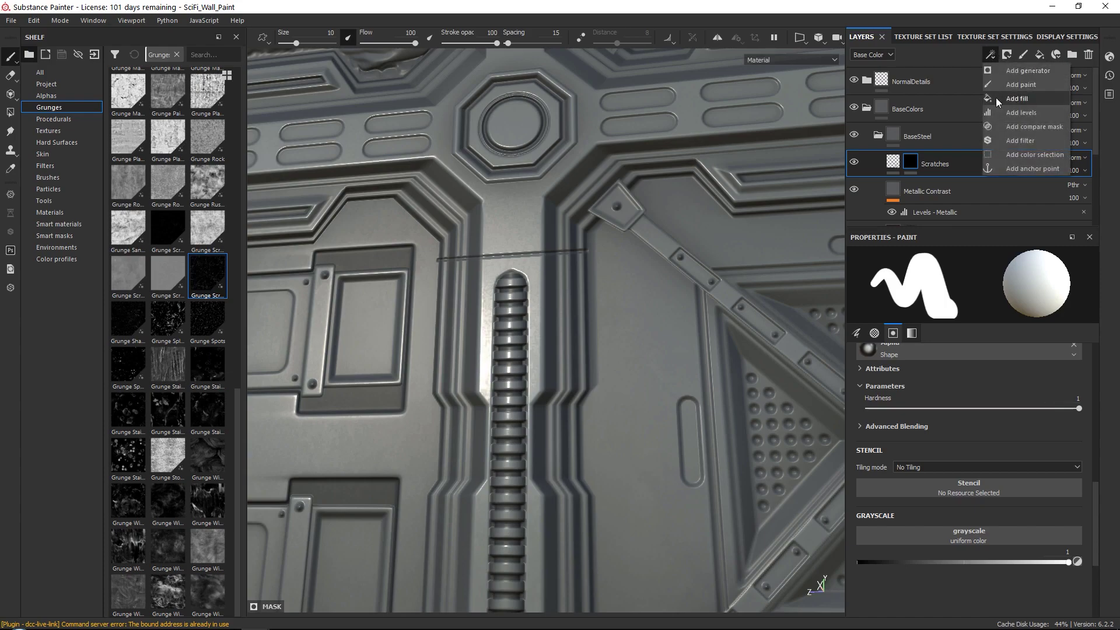
pyautogui.click(996, 97)
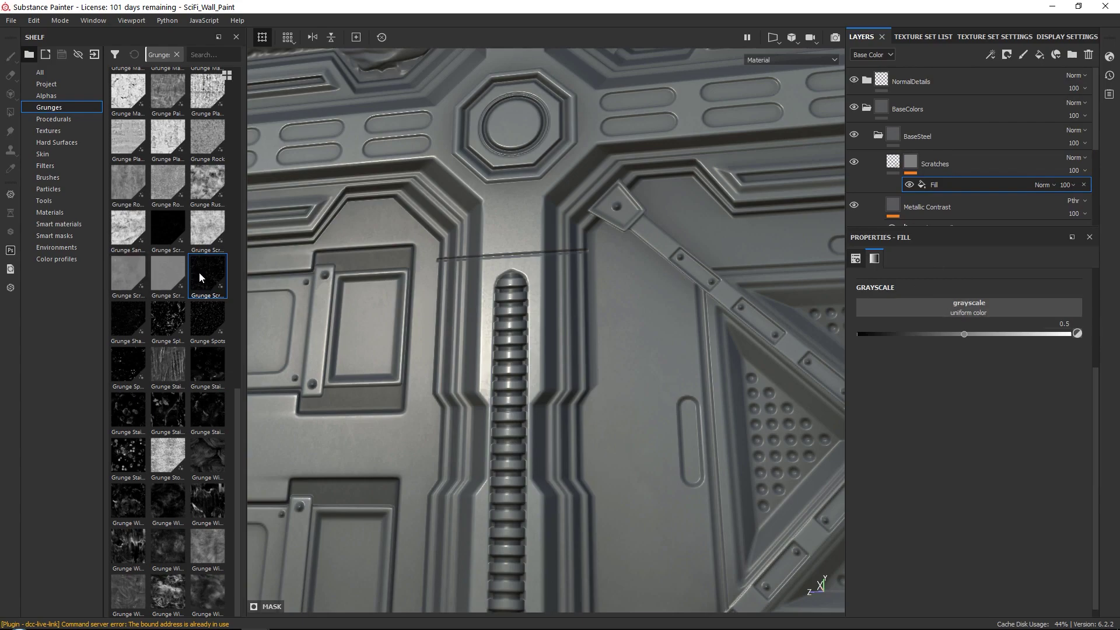
pyautogui.moveTo(198, 278); pyautogui.dragTo(920, 304)
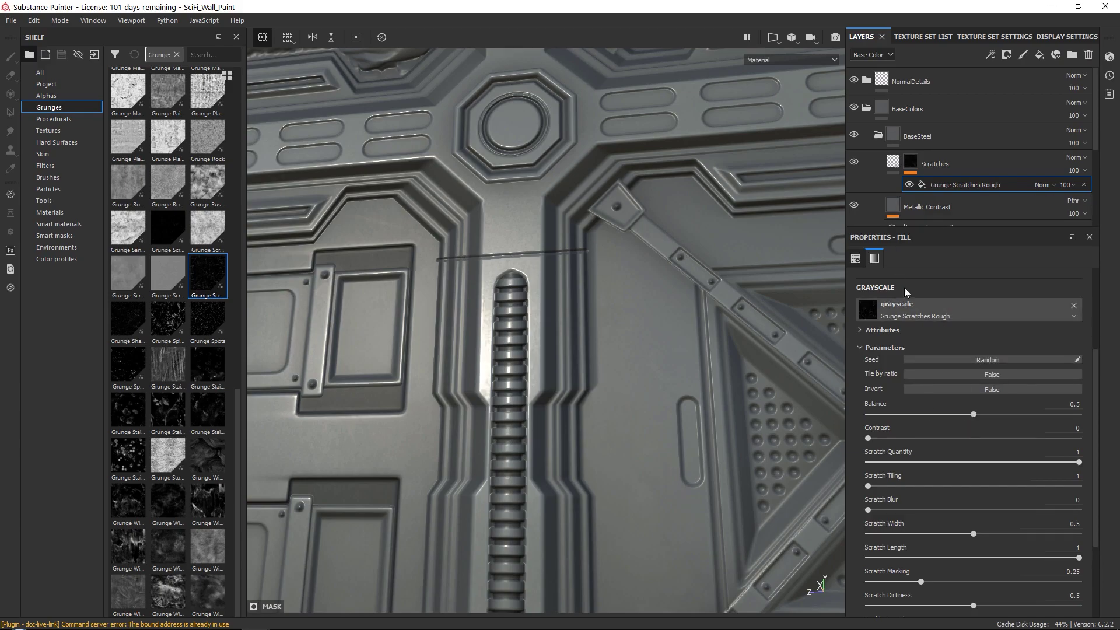
pyautogui.keyDown('alt'); pyautogui.moveTo(456, 152); pyautogui.dragTo(456, 76, button='right'); pyautogui.keyUp('alt')
pyautogui.keyDown('alt'); pyautogui.moveTo(484, 175); pyautogui.dragTo(518, 205); pyautogui.keyUp('alt')
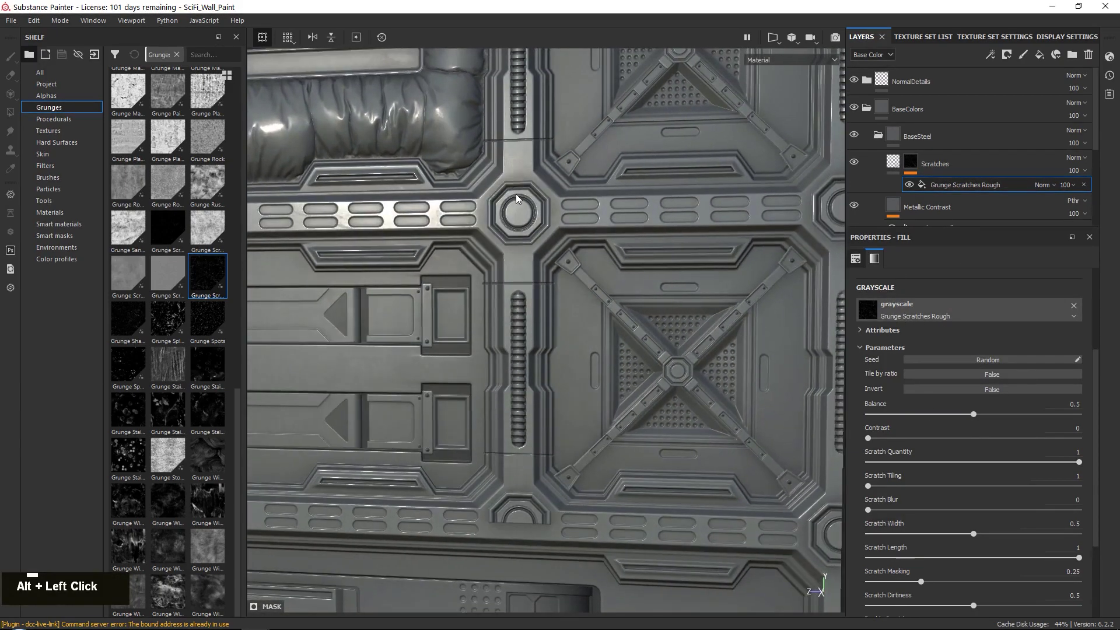
pyautogui.keyDown('alt'); pyautogui.moveTo(559, 227); pyautogui.dragTo(559, 192, button='right'); pyautogui.keyUp('alt')
pyautogui.keyDown('alt'); pyautogui.moveTo(569, 187); pyautogui.dragTo(613, 181); pyautogui.keyUp('alt')
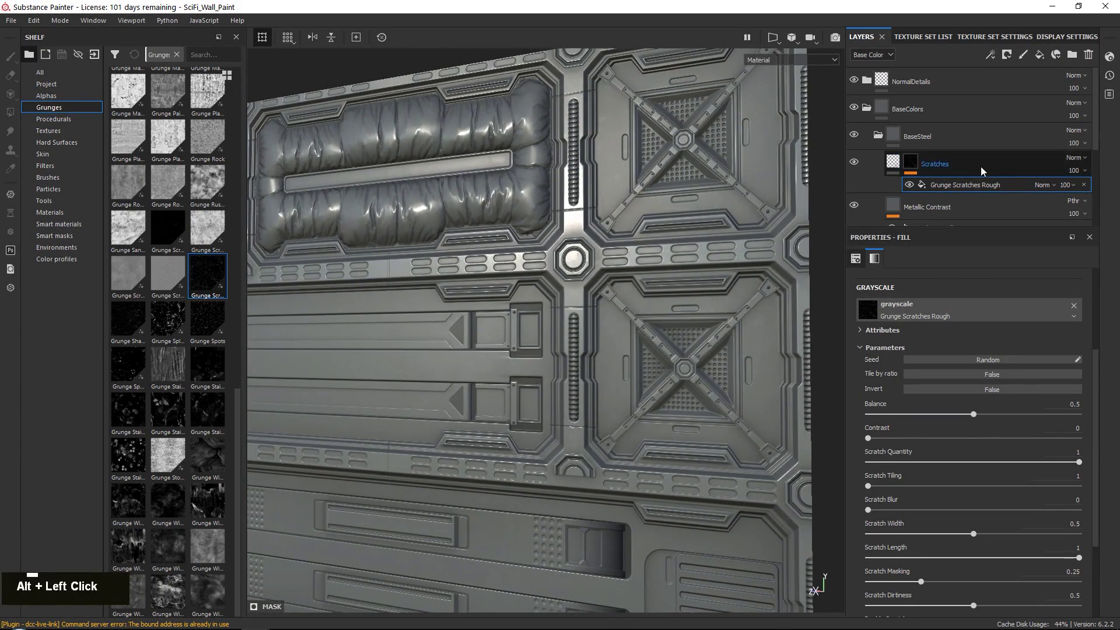
pyautogui.click(900, 163)
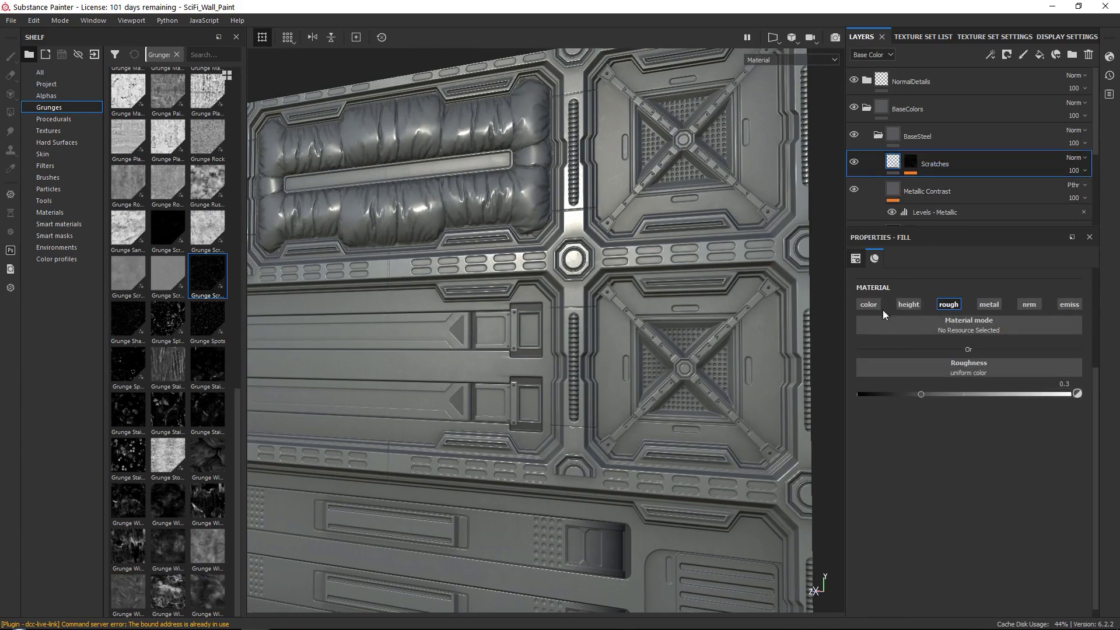
# - Enable the Scratches base colour and set it to red
pyautogui.click(877, 306)
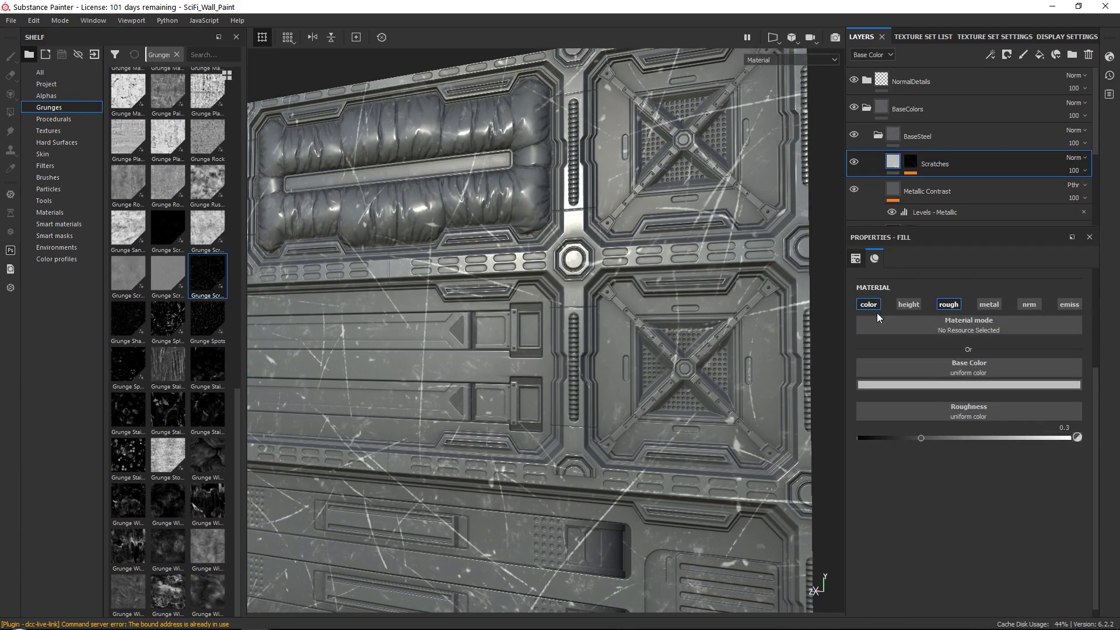
pyautogui.click(931, 384)
pyautogui.click(1018, 403)
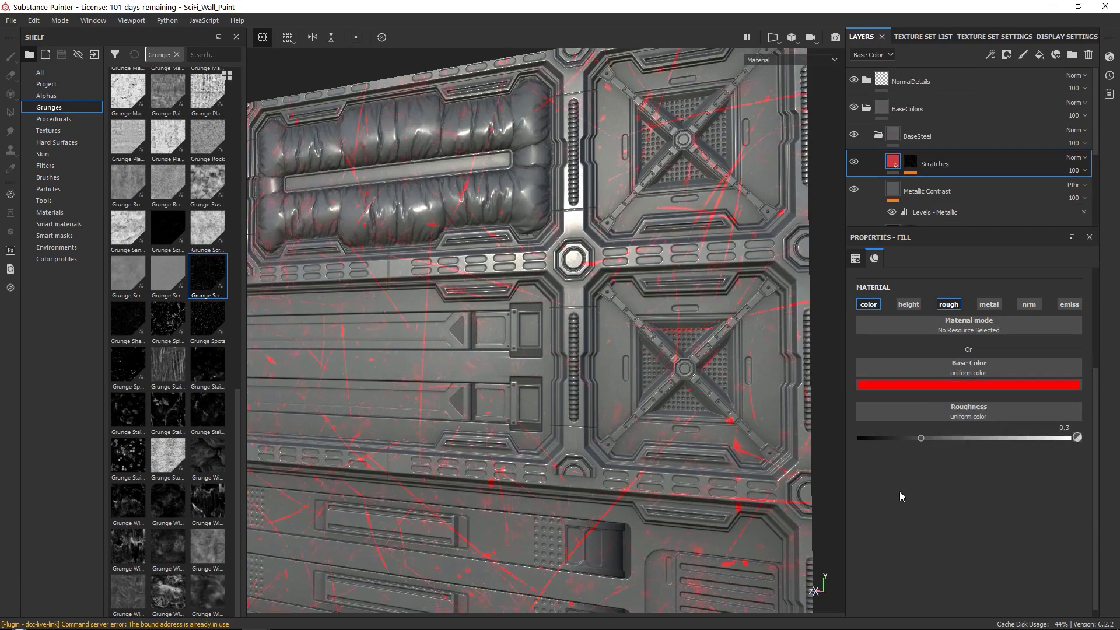
pyautogui.keyDown('alt'); pyautogui.moveTo(624, 292); pyautogui.dragTo(623, 263, button='right'); pyautogui.keyUp('alt')
pyautogui.keyDown('alt'); pyautogui.moveTo(624, 264); pyautogui.dragTo(679, 246); pyautogui.keyUp('alt')
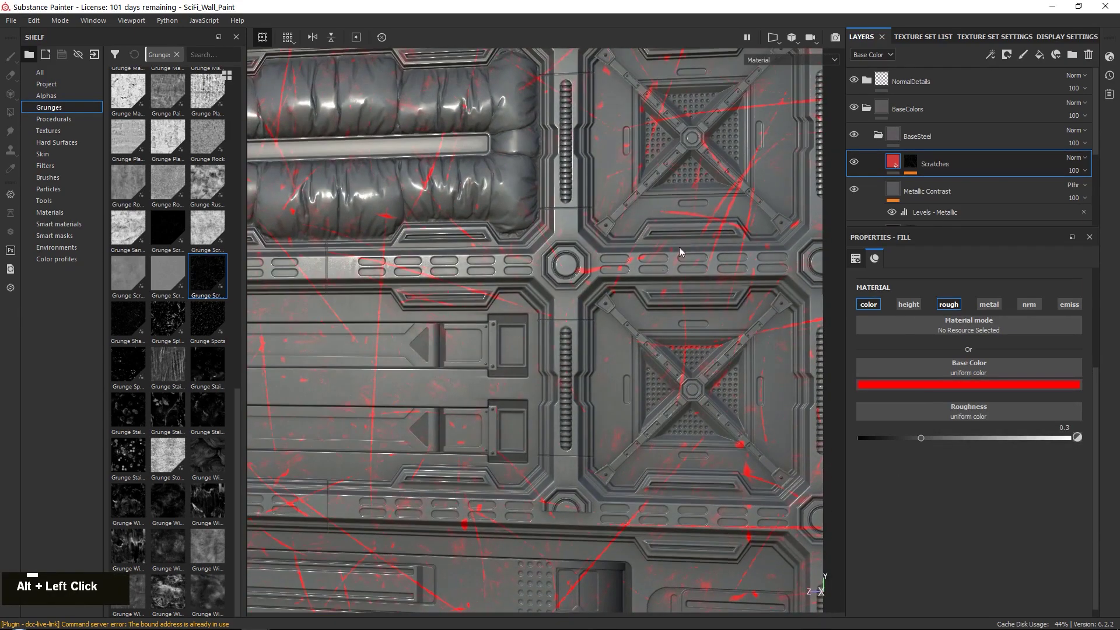
# - In the mask fill, set Scratch Tiling to 5 for a denser, finer pattern
pyautogui.click(910, 163)
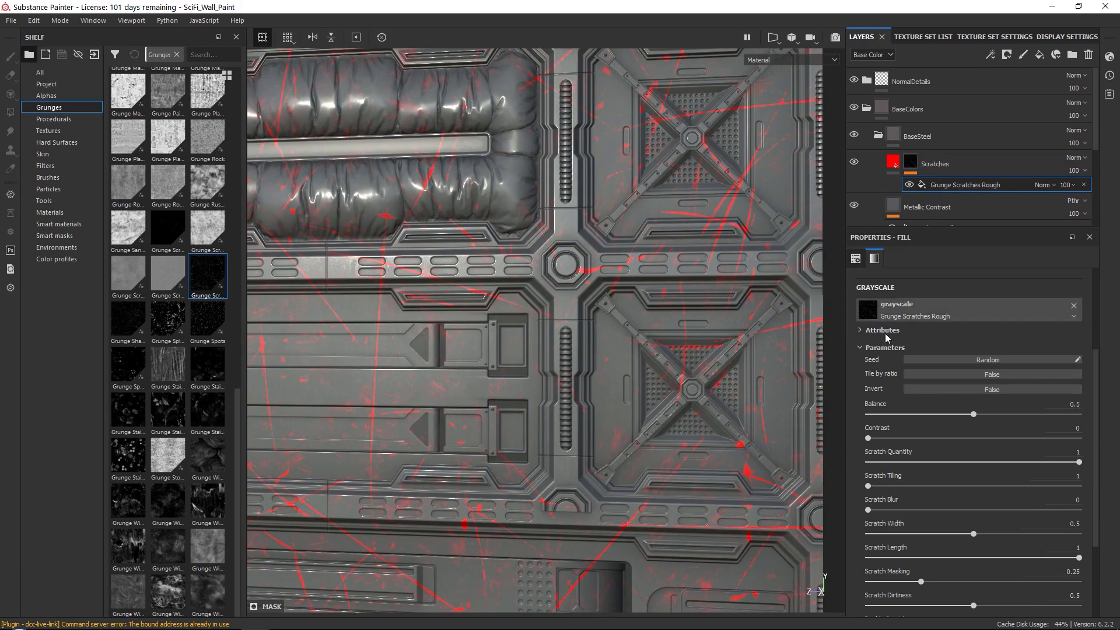
pyautogui.scroll(-2, 874, 419)
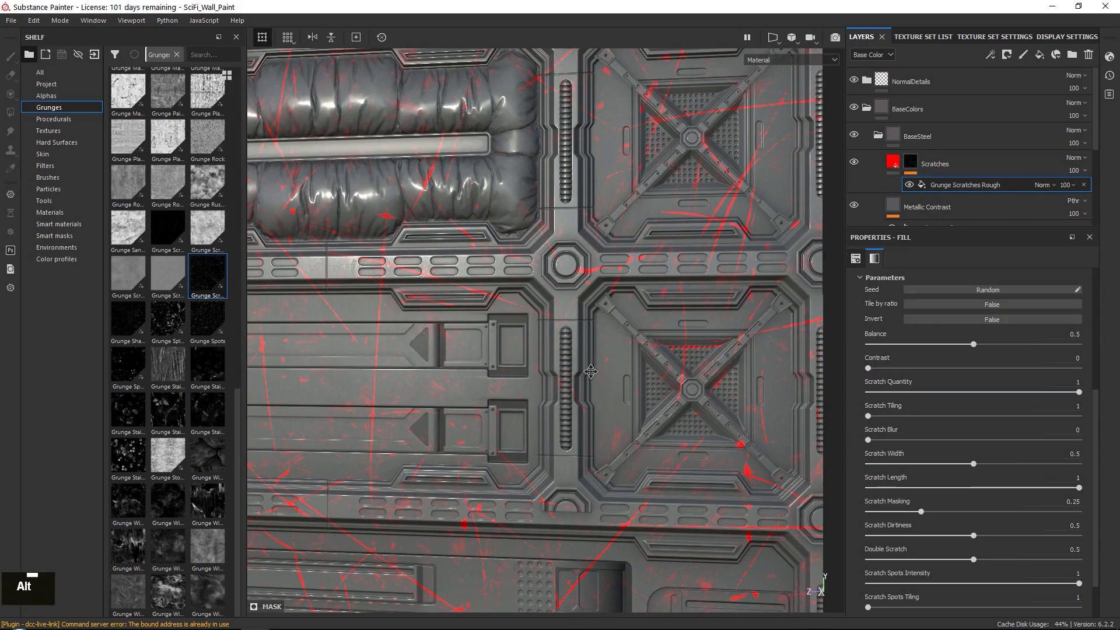
pyautogui.keyDown('alt'); pyautogui.moveTo(574, 241); pyautogui.dragTo(552, 171, button='middle'); pyautogui.keyUp('alt')
pyautogui.moveTo(883, 416); pyautogui.dragTo(1002, 416)
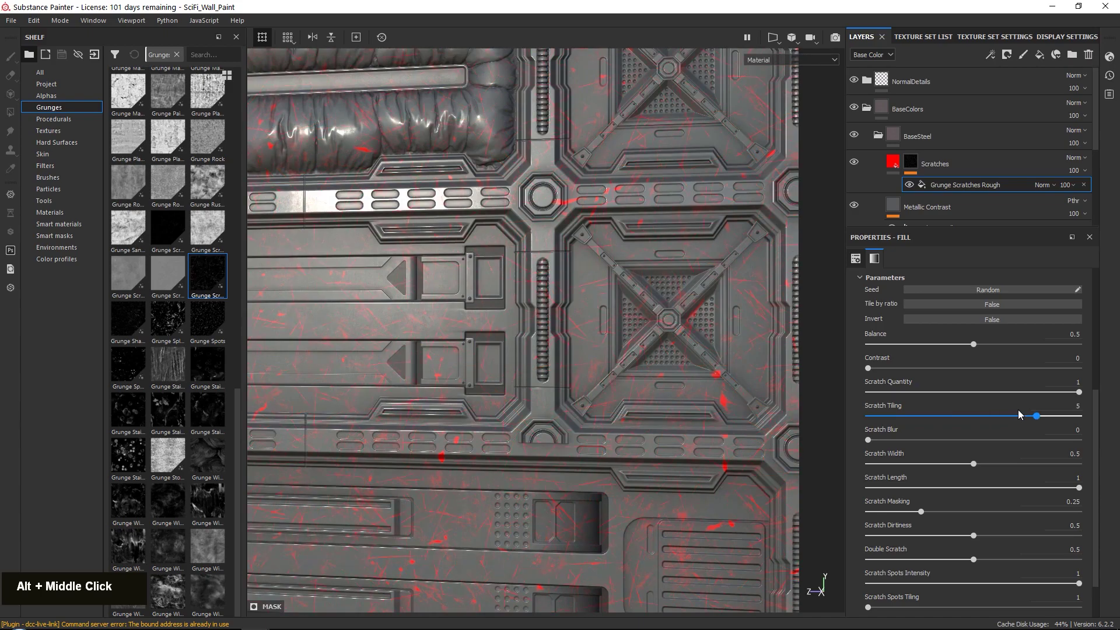
pyautogui.keyDown('alt'); pyautogui.moveTo(647, 350); pyautogui.dragTo(647, 388, button='right'); pyautogui.keyUp('alt')
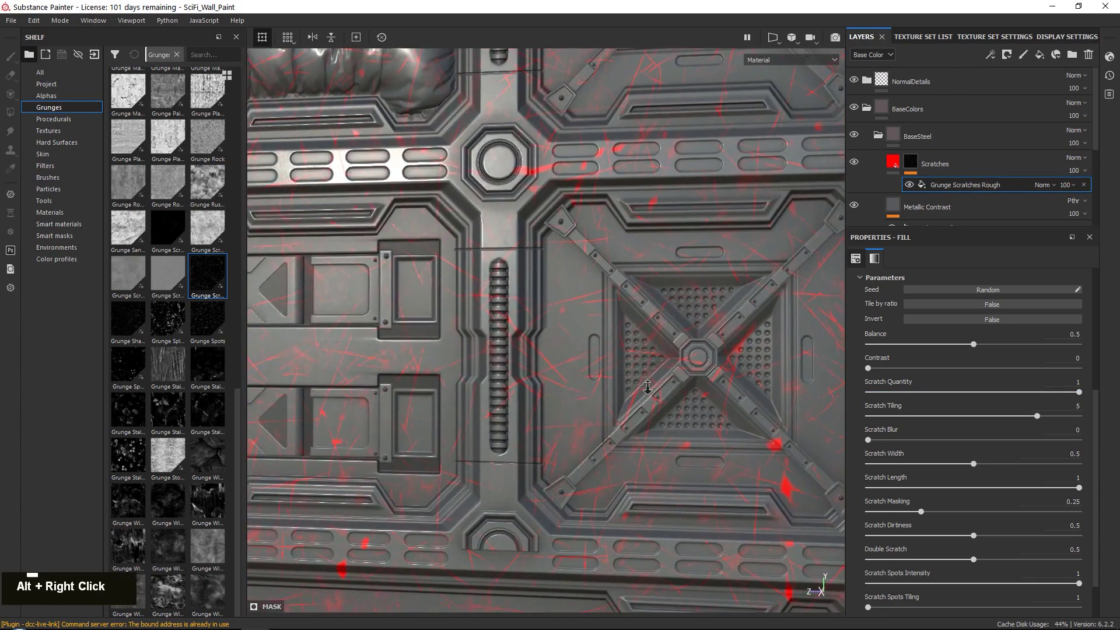
# - Set Scratch Masking to 0.48 and reduce Dust and Scratch Spots Intensity to 0
pyautogui.scroll(-2, 857, 481)
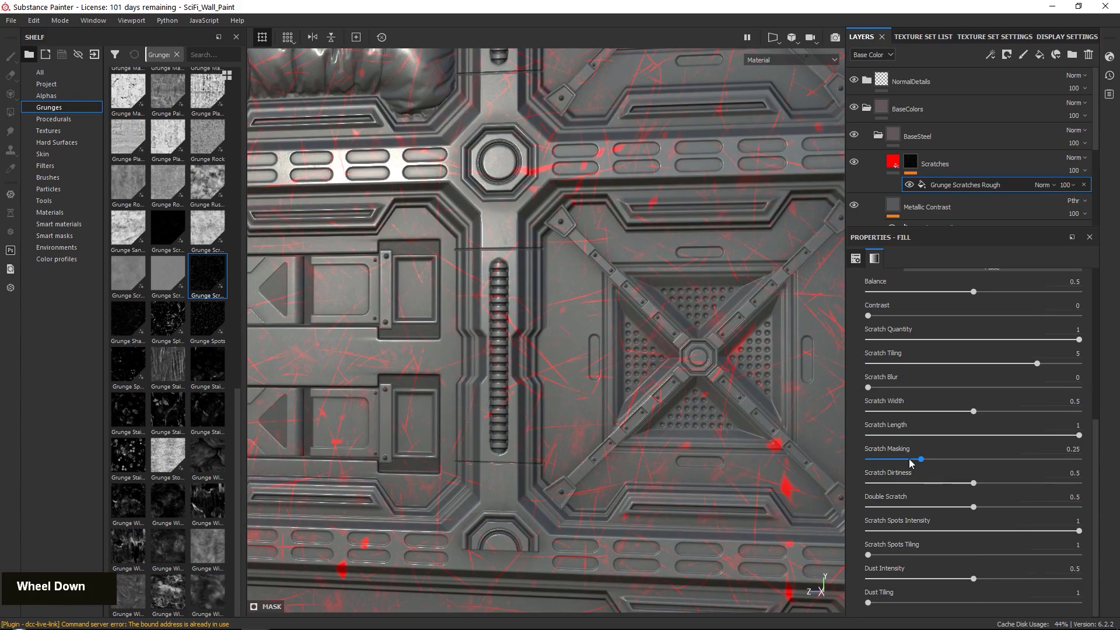
pyautogui.moveTo(920, 461); pyautogui.dragTo(918, 460)
pyautogui.moveTo(1029, 463); pyautogui.dragTo(908, 463)
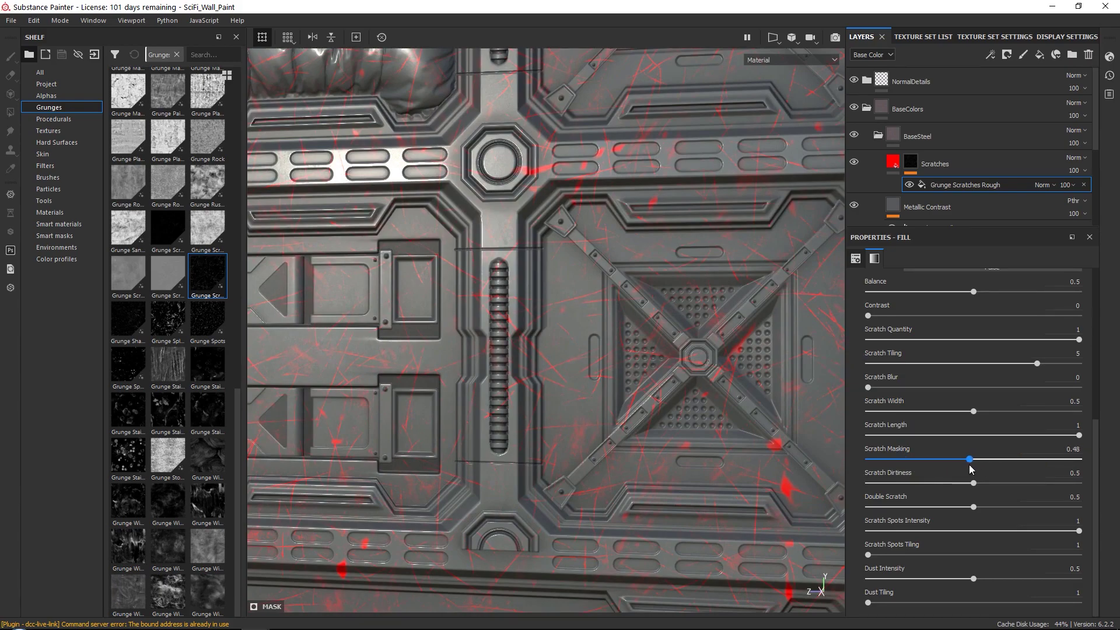
pyautogui.scroll(-1, 924, 504)
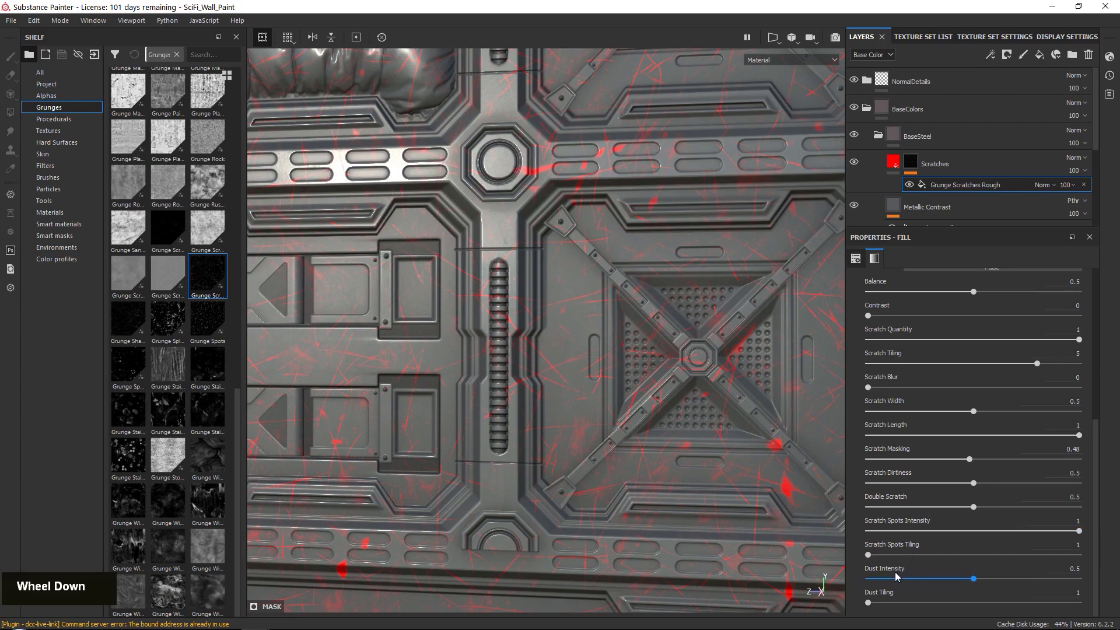
pyautogui.moveTo(958, 577); pyautogui.dragTo(922, 569)
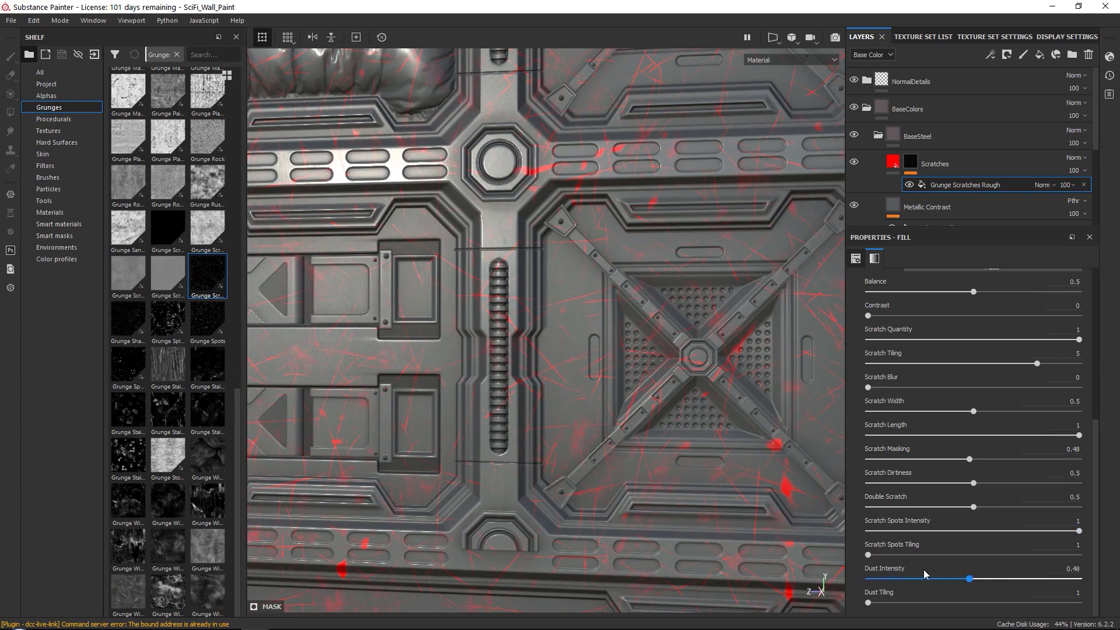
pyautogui.scroll(1, 919, 533)
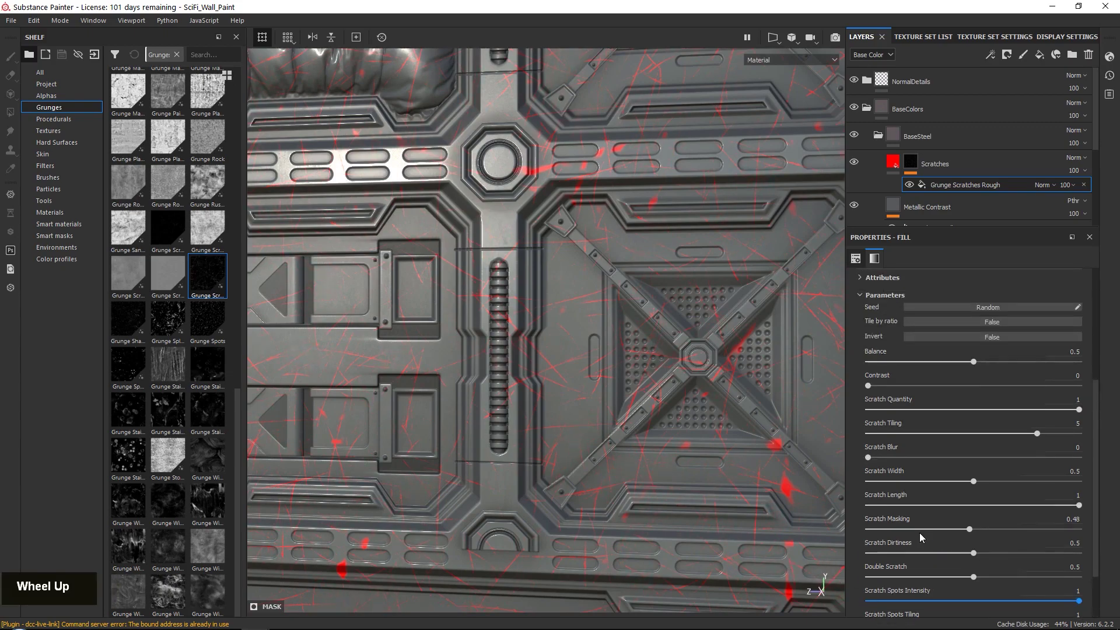
pyautogui.scroll(-1, 897, 554)
pyautogui.moveTo(942, 531); pyautogui.dragTo(864, 531)
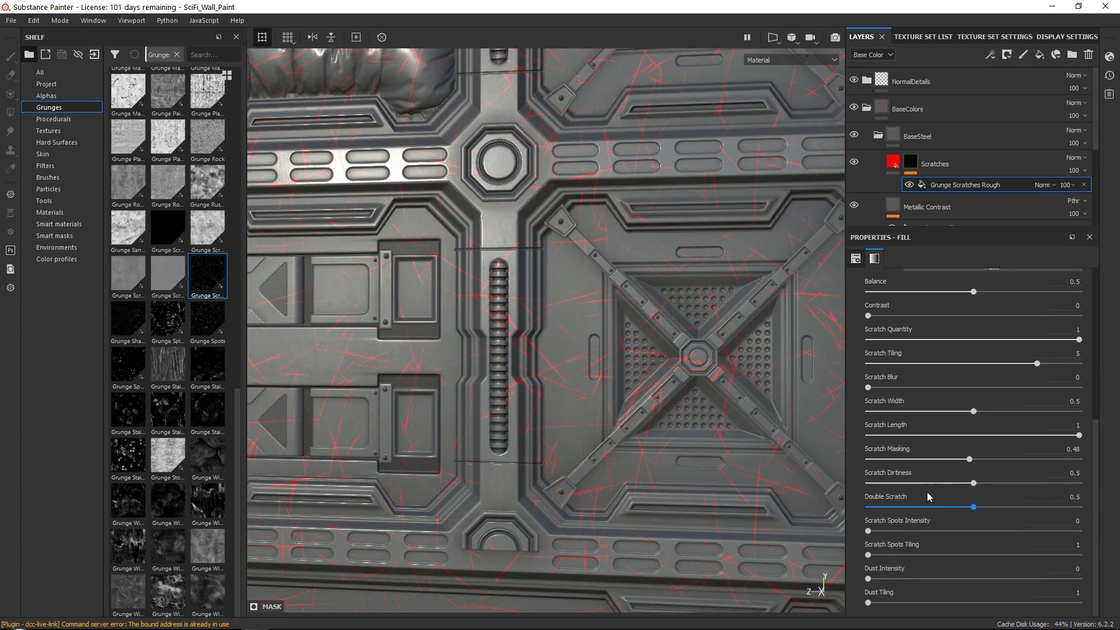
# - Set the mask fill Scale to 2 and inspect the scratches around the round port
pyautogui.scroll(5, 919, 499)
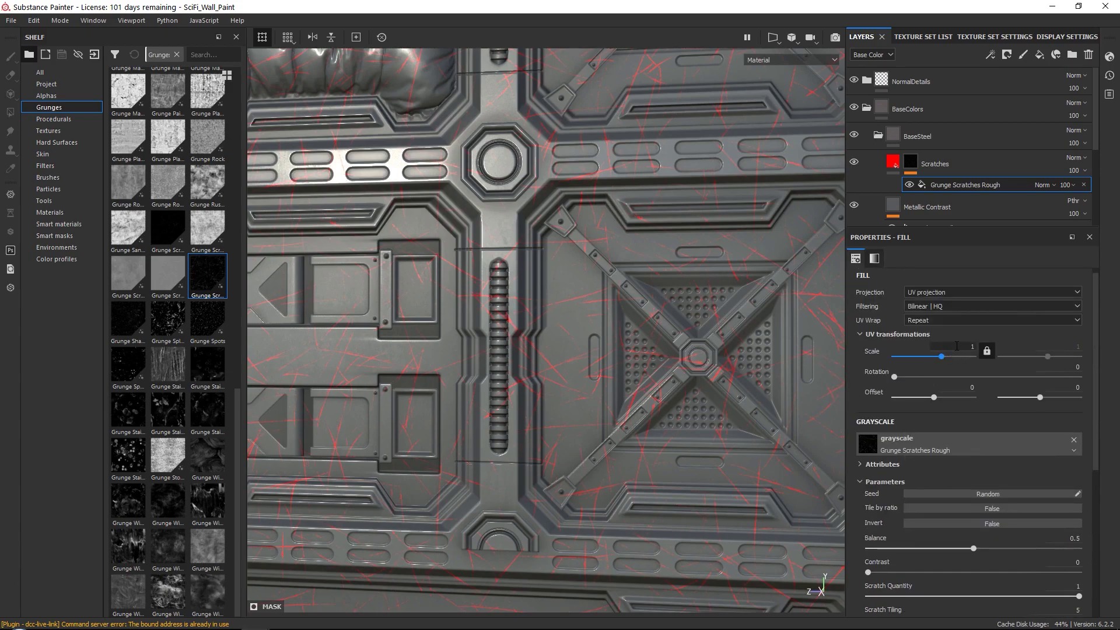
pyautogui.scroll(1, 948, 352)
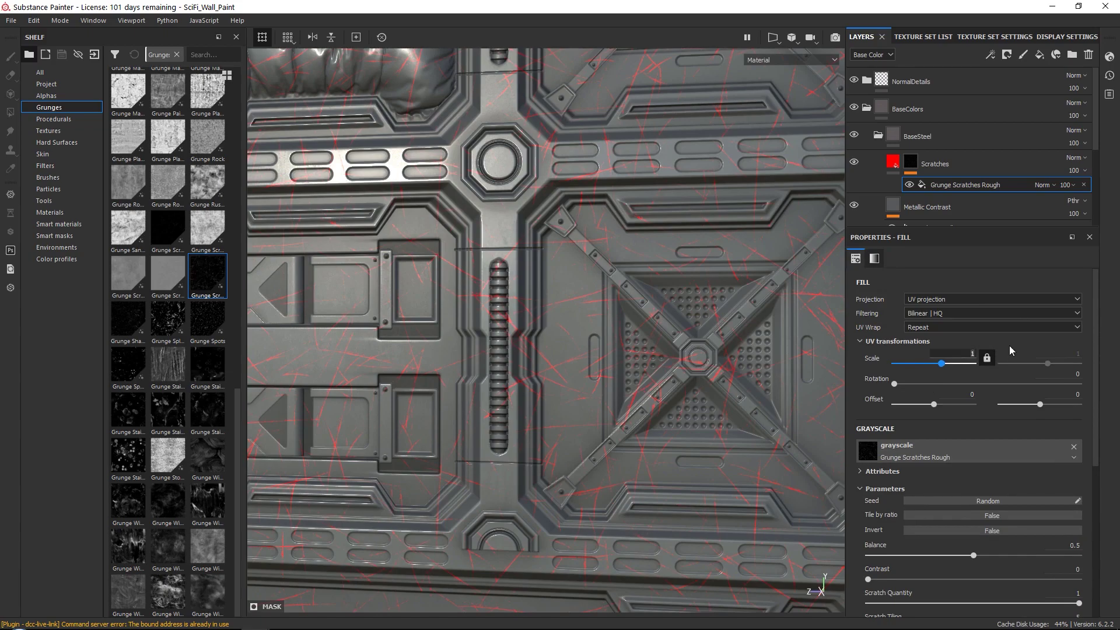
pyautogui.write('2')
pyautogui.press('Return')
pyautogui.keyDown('alt'); pyautogui.moveTo(583, 362); pyautogui.dragTo(560, 364); pyautogui.keyUp('alt')
pyautogui.keyDown('alt'); pyautogui.moveTo(559, 364); pyautogui.dragTo(527, 156, button='right'); pyautogui.keyUp('alt')
pyautogui.keyDown('alt'); pyautogui.moveTo(405, 240); pyautogui.dragTo(668, 219, button='middle'); pyautogui.keyUp('alt')
pyautogui.keyDown('alt'); pyautogui.moveTo(667, 218); pyautogui.dragTo(619, 268, button='right'); pyautogui.keyUp('alt')
pyautogui.keyDown('alt'); pyautogui.moveTo(620, 268); pyautogui.dragTo(714, 238); pyautogui.keyUp('alt')
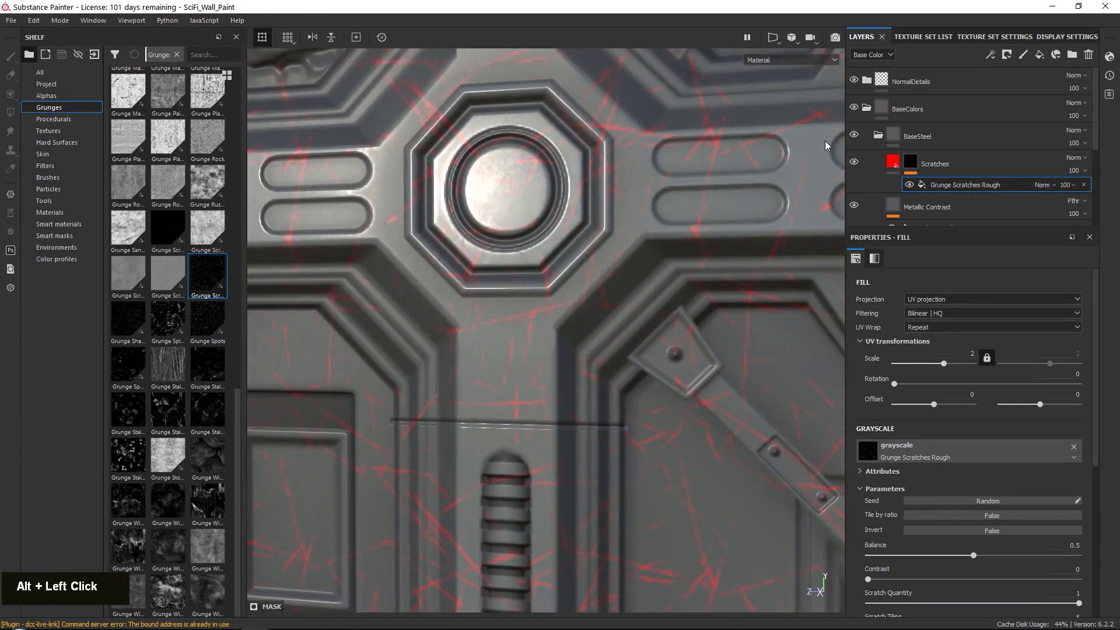
pyautogui.scroll(-3, 949, 453)
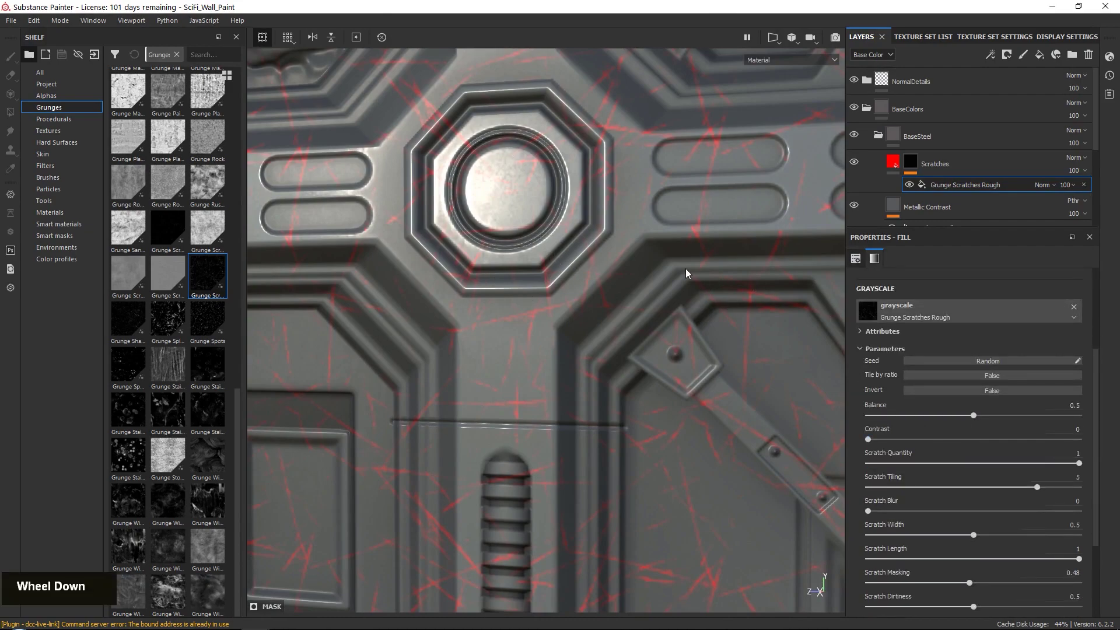
pyautogui.scroll(-2, 648, 236)
pyautogui.scroll(4, 915, 292)
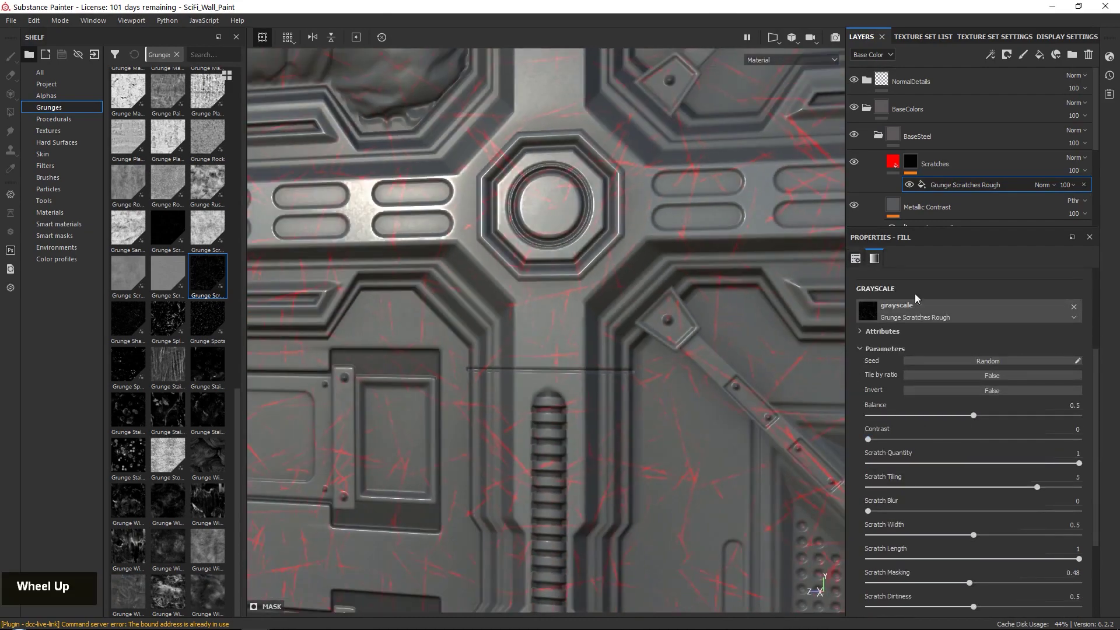
# - Turn off the Scratches colour channel and settle roughness at 0.0574 after testing 0 and 1
pyautogui.click(891, 161)
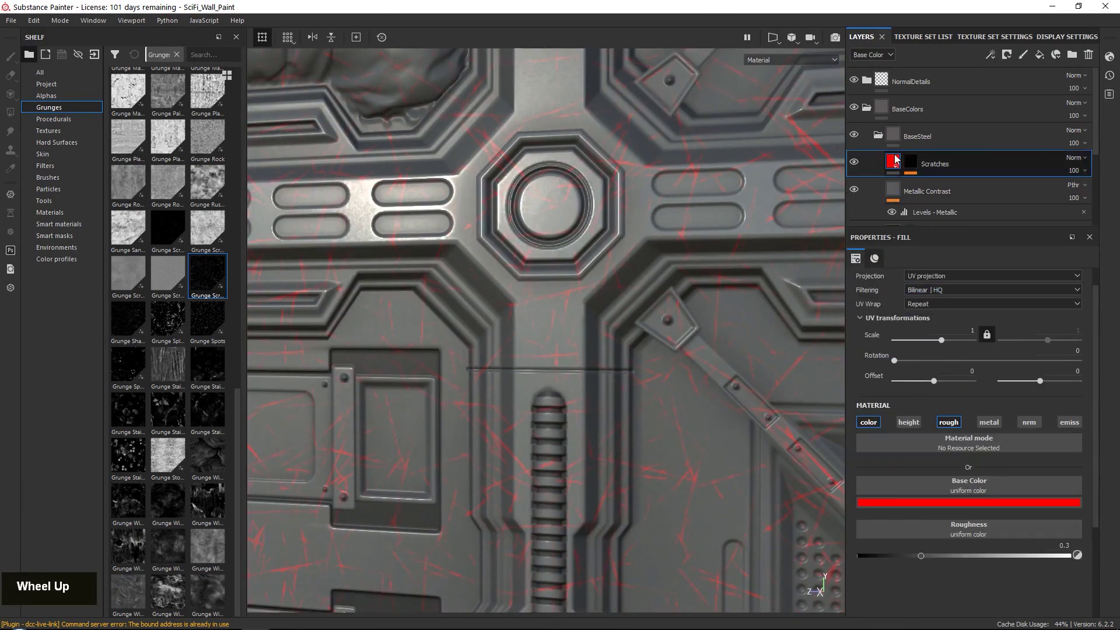
pyautogui.click(876, 424)
pyautogui.moveTo(921, 511); pyautogui.dragTo(834, 491)
pyautogui.keyDown('alt'); pyautogui.moveTo(526, 247); pyautogui.dragTo(498, 236); pyautogui.keyUp('alt')
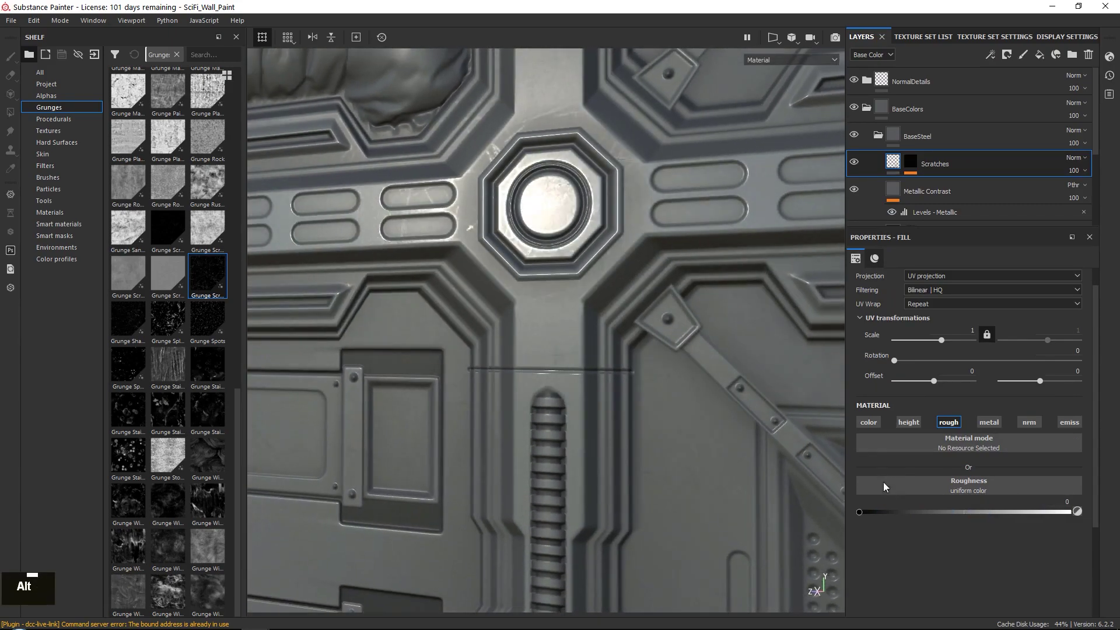
pyautogui.moveTo(877, 509); pyautogui.dragTo(1073, 511)
pyautogui.keyDown('alt'); pyautogui.moveTo(548, 261); pyautogui.dragTo(668, 297); pyautogui.keyUp('alt')
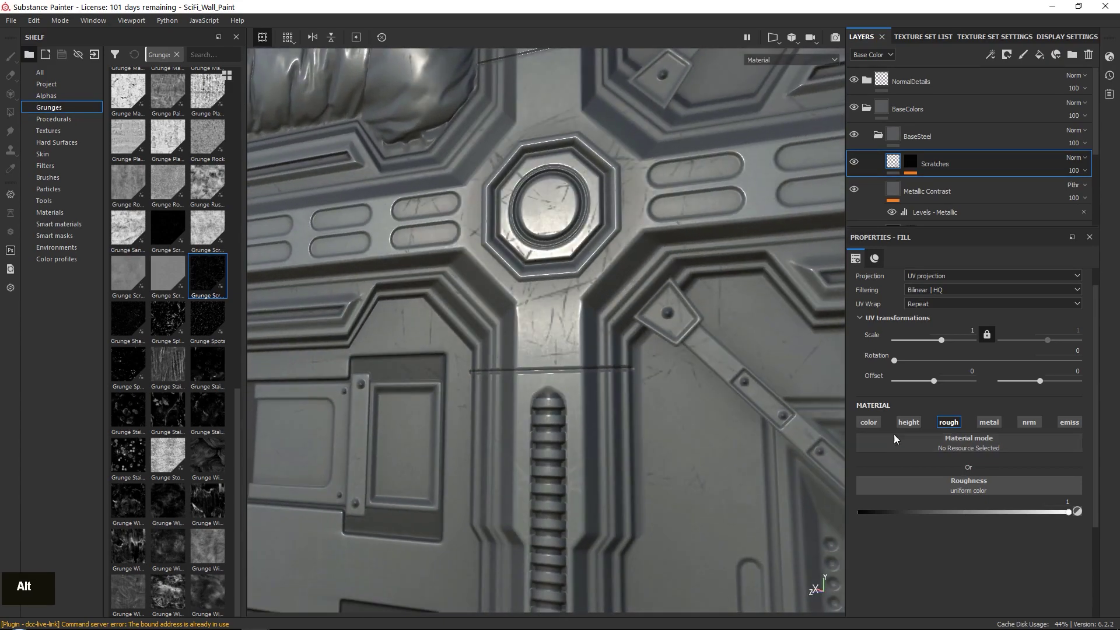
pyautogui.moveTo(1034, 512); pyautogui.dragTo(859, 511)
pyautogui.keyDown('alt'); pyautogui.moveTo(578, 250); pyautogui.dragTo(491, 234); pyautogui.keyUp('alt')
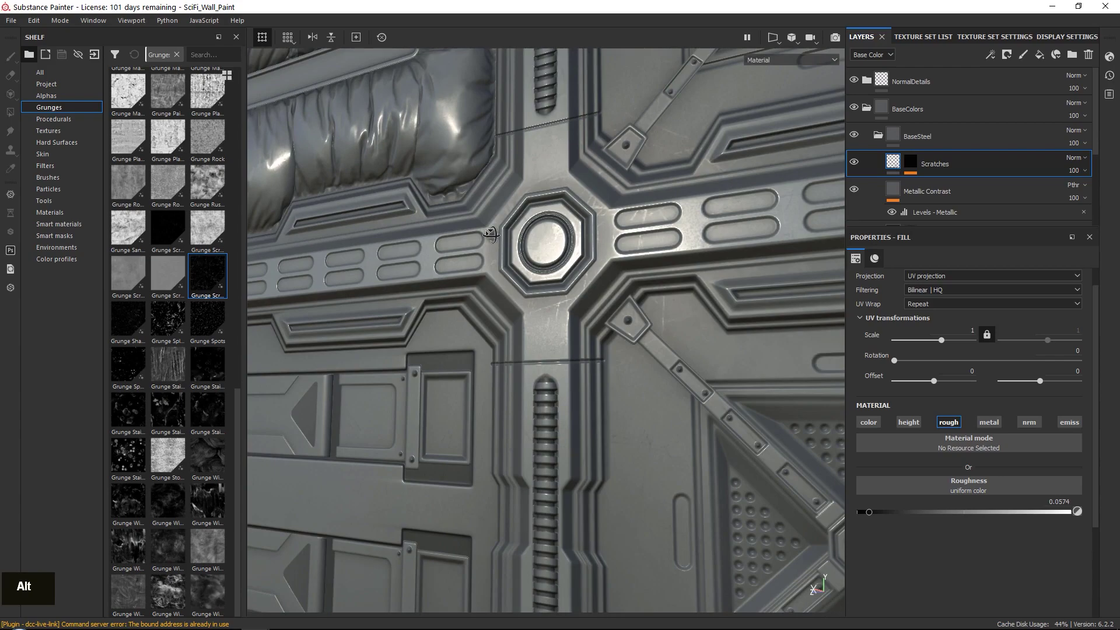
pyautogui.scroll(-3, 927, 209)
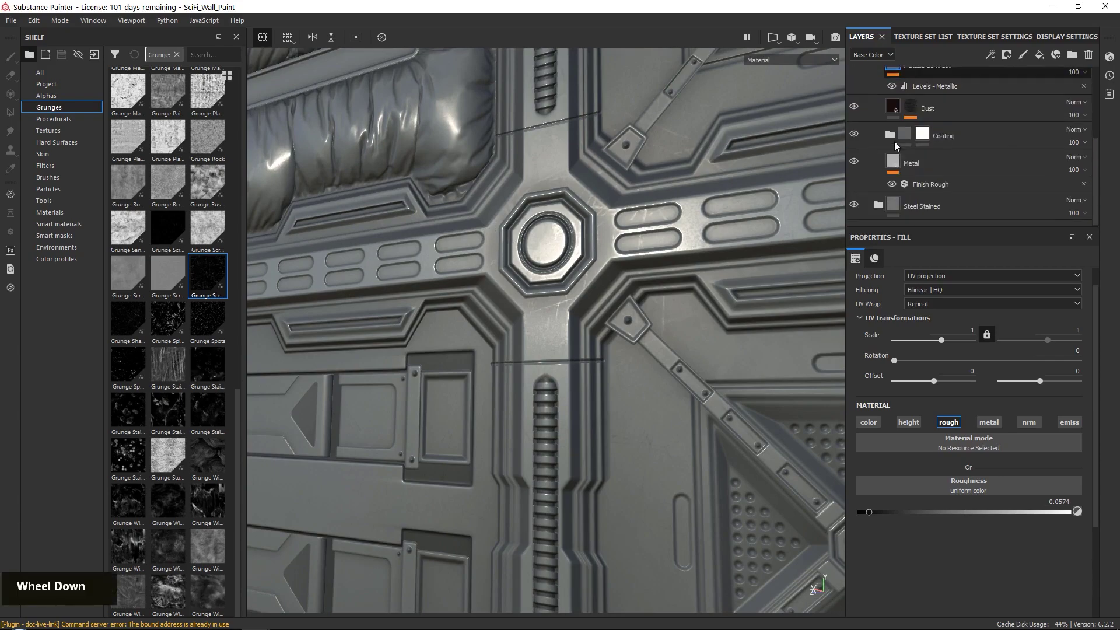
# - Select Steel Stained, collapse BaseSteel and view the wall panel in perspective
pyautogui.click(972, 207)
pyautogui.scroll(4, 932, 204)
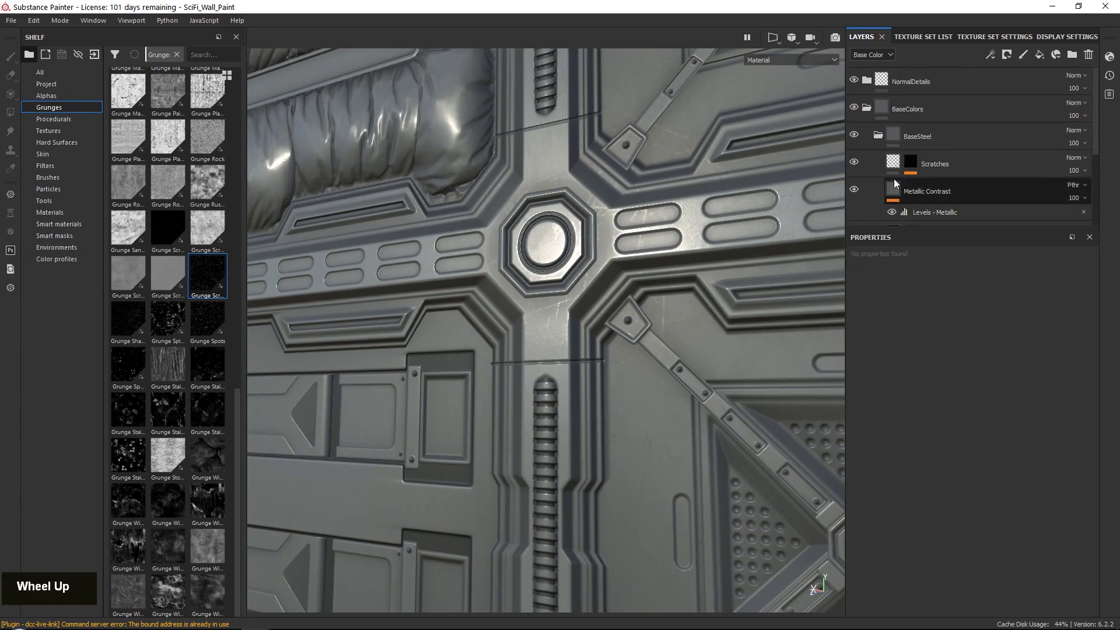
pyautogui.click(878, 135)
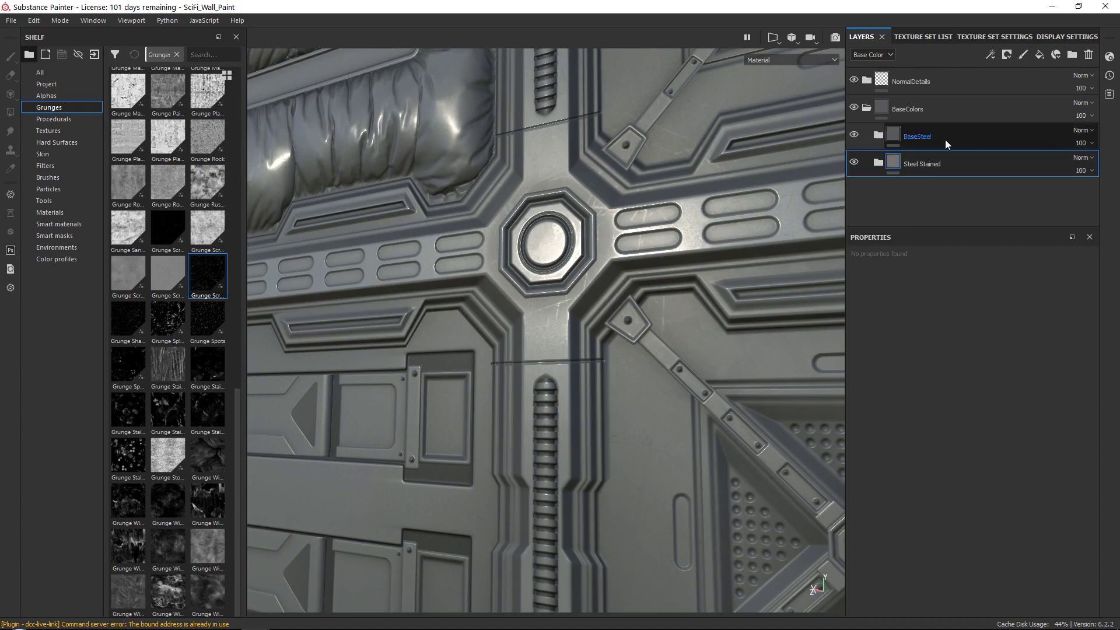
pyautogui.scroll(2, 945, 140)
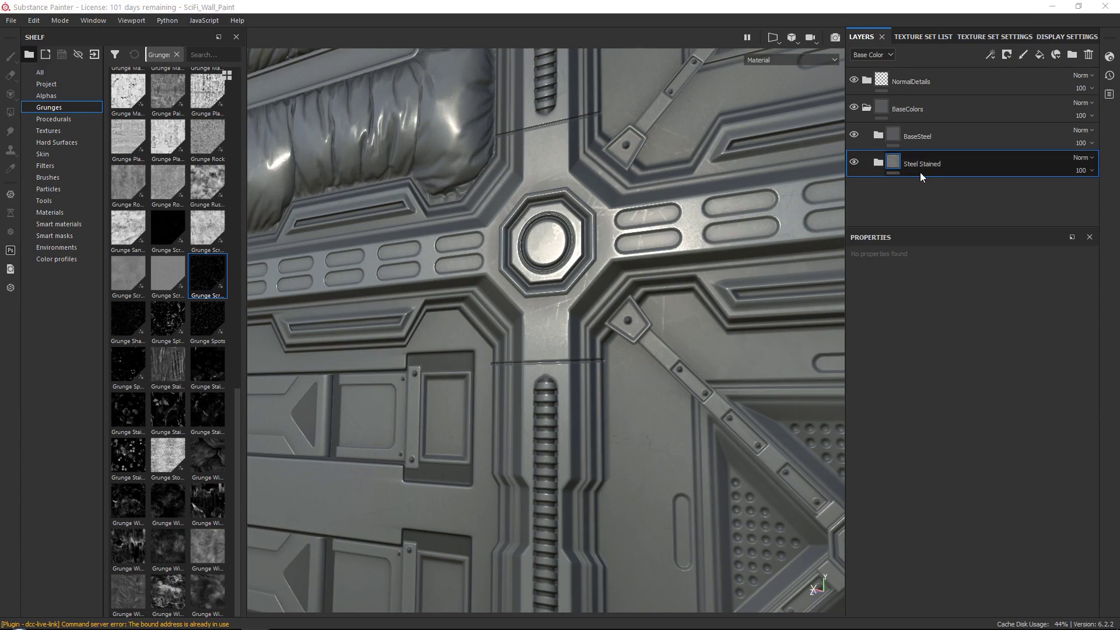
pyautogui.keyDown('alt'); pyautogui.moveTo(622, 289); pyautogui.dragTo(632, 244, button='right'); pyautogui.keyUp('alt')
pyautogui.moveTo(632, 245)
pyautogui.keyDown('alt'); pyautogui.mouseDown()
pyautogui.moveTo(643, 209)
pyautogui.moveTo(618, 233)
pyautogui.mouseUp(); pyautogui.keyUp('alt')
pyautogui.keyDown('alt'); pyautogui.moveTo(618, 233); pyautogui.dragTo(601, 257, button='middle'); pyautogui.keyUp('alt')
pyautogui.keyDown('alt'); pyautogui.moveTo(600, 257); pyautogui.dragTo(583, 327); pyautogui.keyUp('alt')
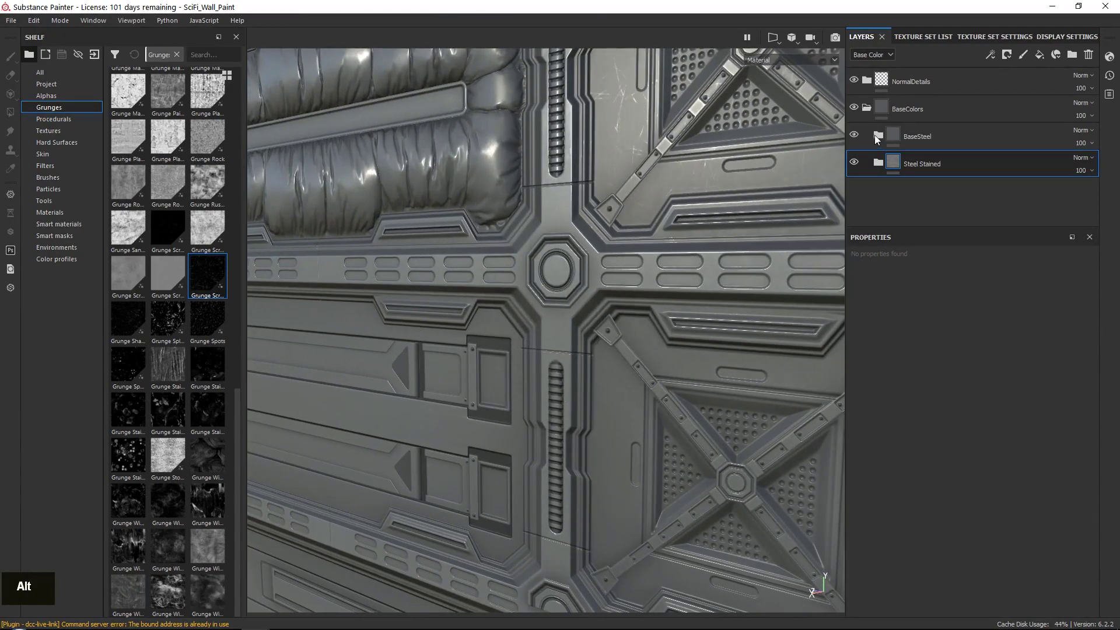
# - Expand BaseSteel > Coating and raise the Underpaint base colour's value slightly
pyautogui.click(877, 138)
pyautogui.scroll(-5, 898, 169)
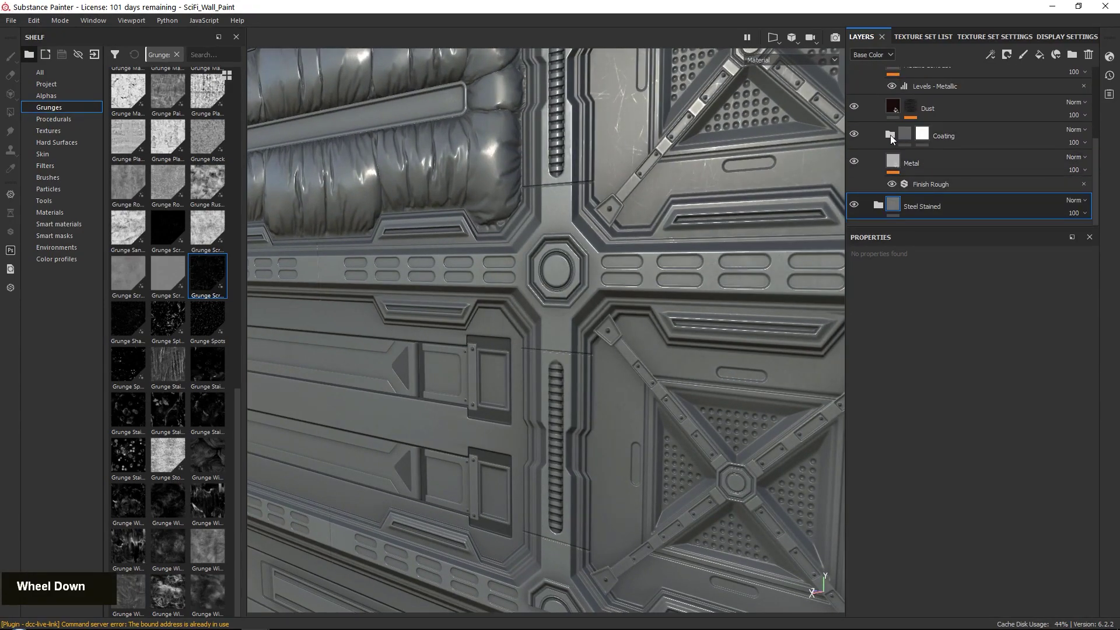
pyautogui.click(890, 135)
pyautogui.click(965, 150)
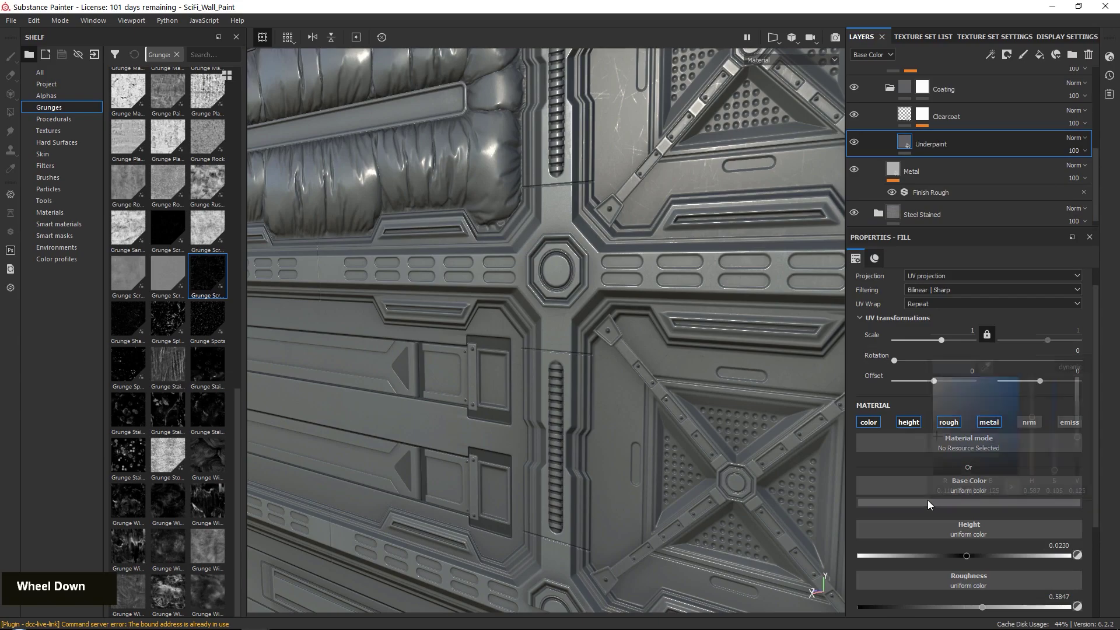
pyautogui.moveTo(1077, 433); pyautogui.dragTo(1076, 428)
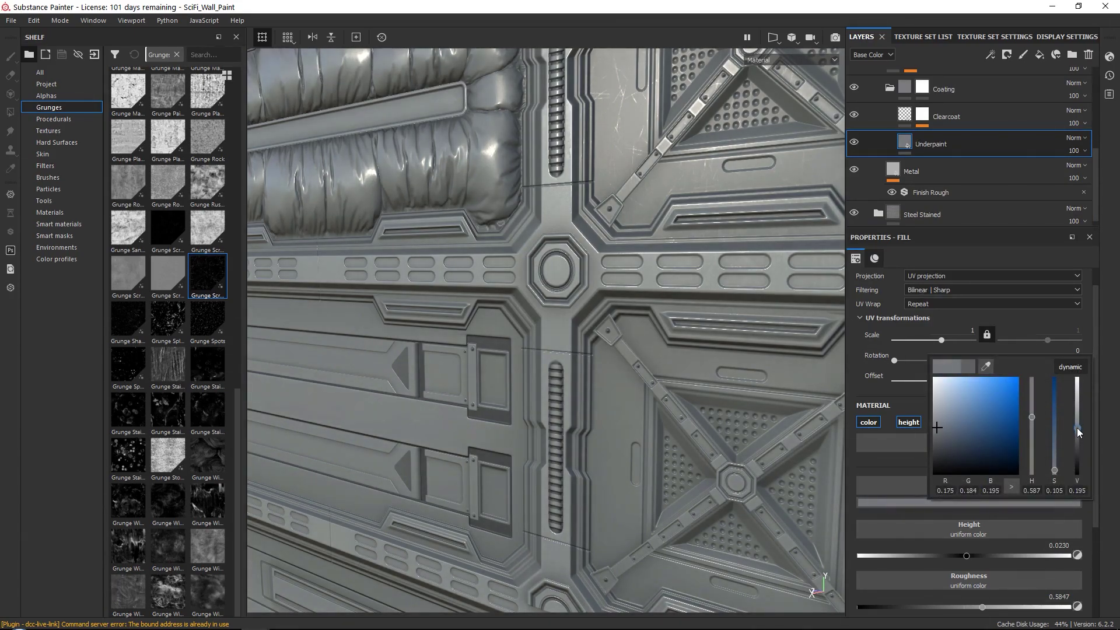
pyautogui.click(1031, 321)
pyautogui.scroll(3, 959, 139)
pyautogui.scroll(3, 960, 139)
pyautogui.scroll(-2, 891, 209)
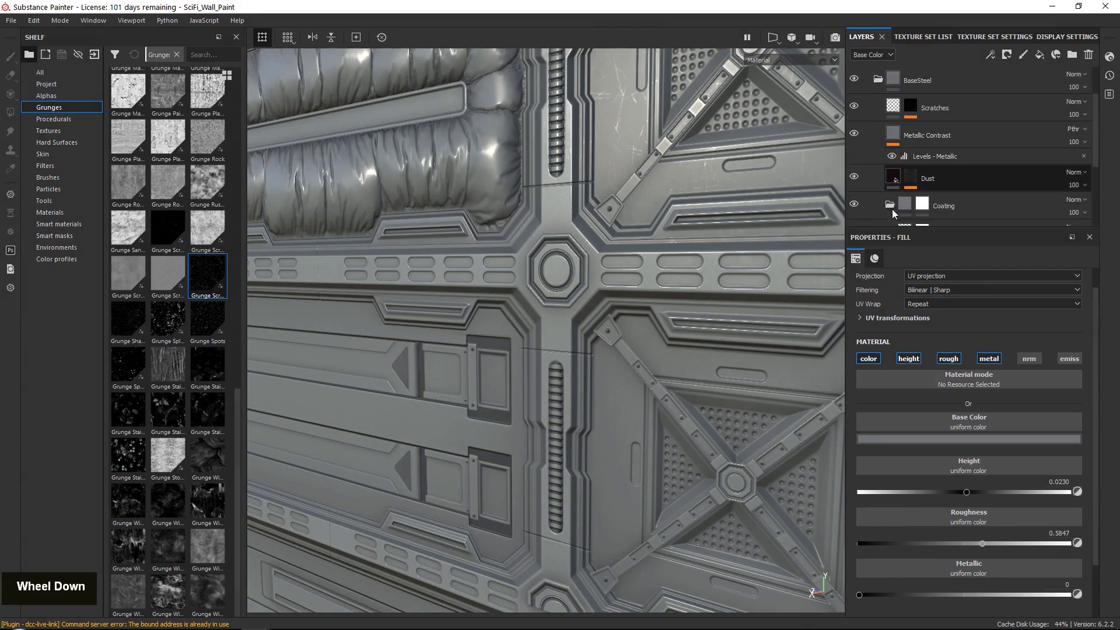
pyautogui.scroll(1, 896, 169)
pyautogui.scroll(2, 894, 170)
# - Collapse BaseSteel, inspect the panel junction close up, and select the BaseSteel folder
pyautogui.click(878, 135)
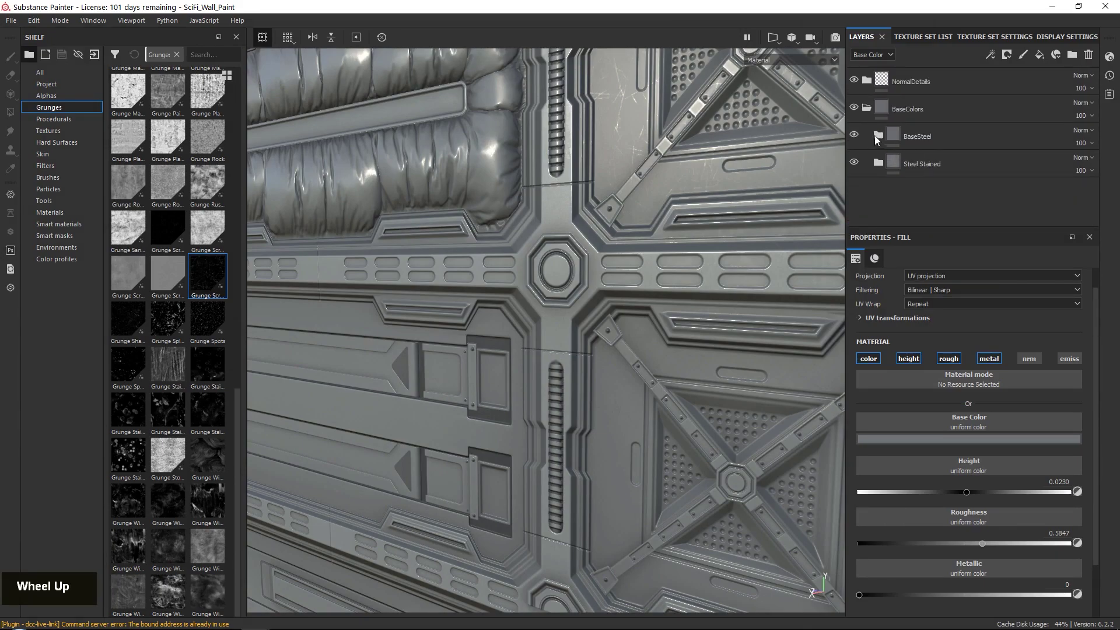
pyautogui.keyDown('alt'); pyautogui.moveTo(490, 286); pyautogui.dragTo(583, 298); pyautogui.keyUp('alt')
pyautogui.keyDown('alt'); pyautogui.moveTo(584, 297); pyautogui.dragTo(590, 399, button='right'); pyautogui.keyUp('alt')
pyautogui.keyDown('alt'); pyautogui.moveTo(587, 347); pyautogui.dragTo(570, 265, button='middle'); pyautogui.keyUp('alt')
pyautogui.keyDown('alt'); pyautogui.moveTo(570, 266); pyautogui.dragTo(560, 405, button='right'); pyautogui.keyUp('alt')
pyautogui.keyDown('alt'); pyautogui.moveTo(560, 405); pyautogui.dragTo(544, 382); pyautogui.keyUp('alt')
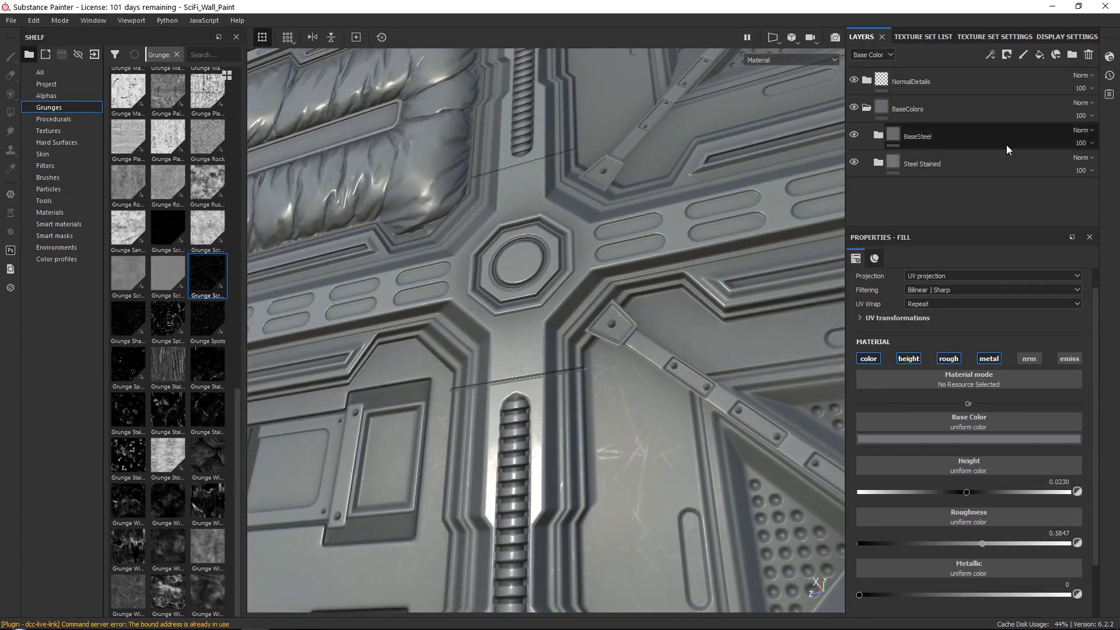
pyautogui.scroll(-1, 1007, 147)
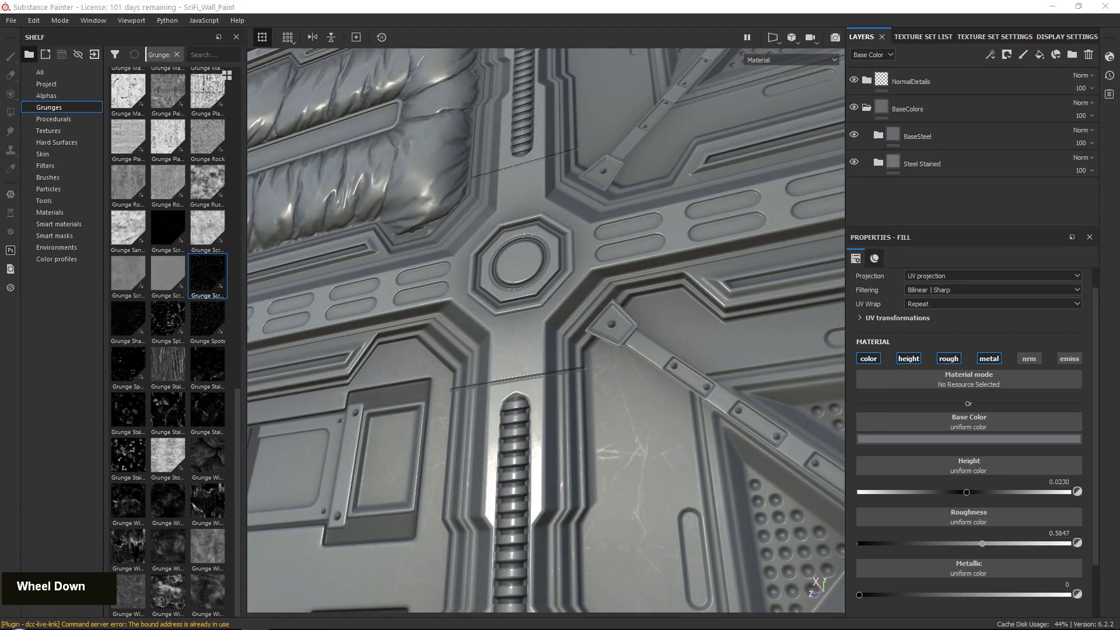
pyautogui.click(950, 138)
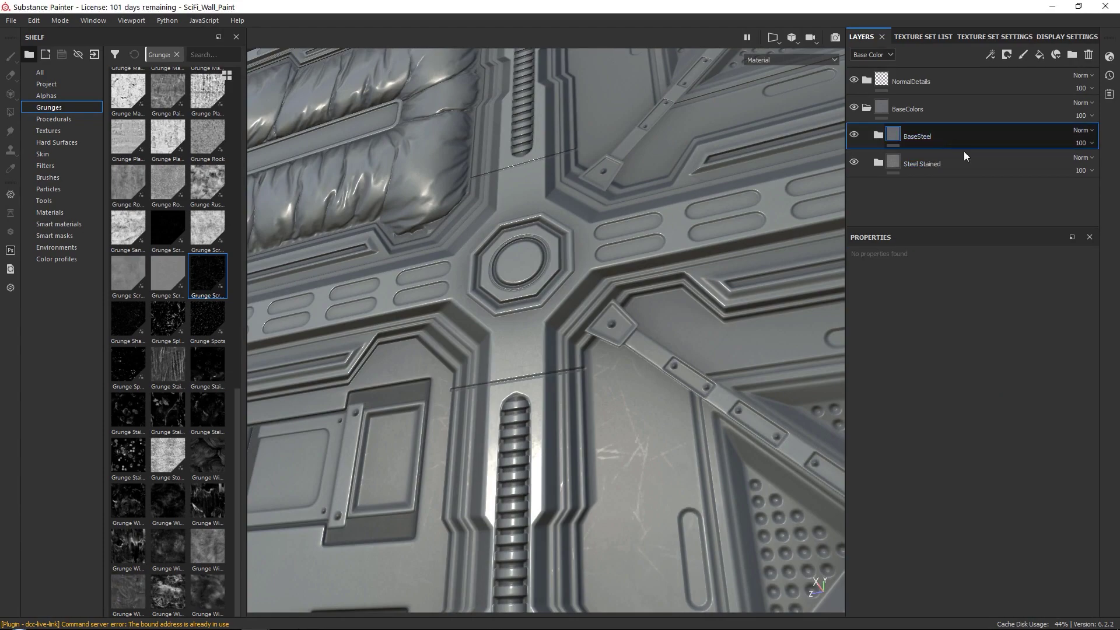
# - Add a black mask to the BaseSteel folder
pyautogui.click(1006, 54)
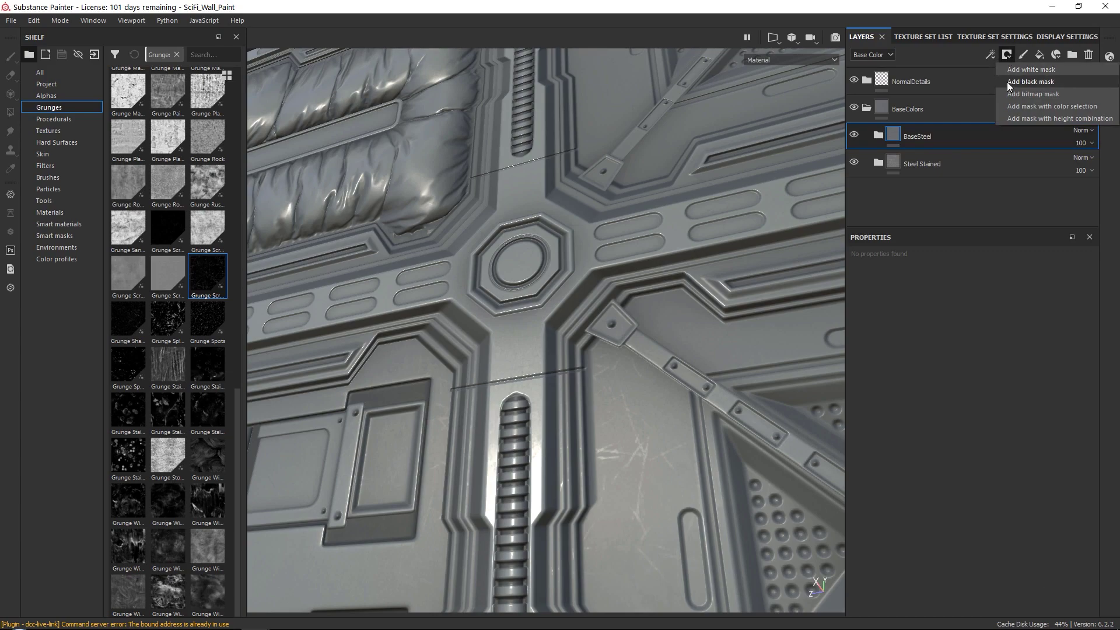
pyautogui.click(1010, 86)
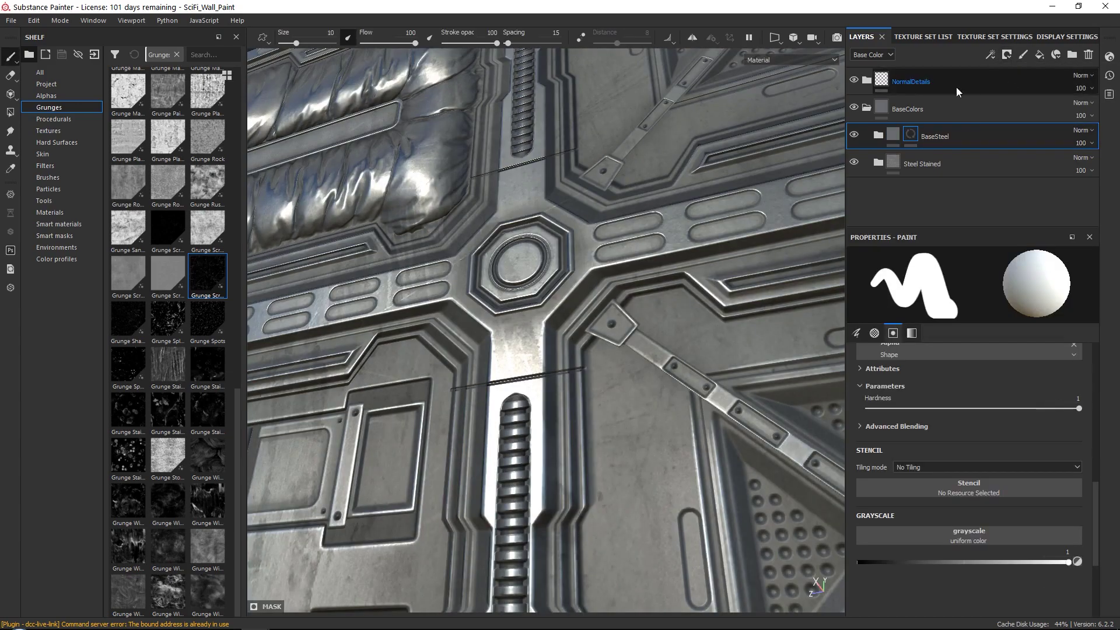
pyautogui.keyDown('alt'); pyautogui.moveTo(552, 345); pyautogui.dragTo(551, 257, button='middle'); pyautogui.keyUp('alt')
pyautogui.moveTo(551, 257)
pyautogui.keyDown('alt'); pyautogui.mouseDown()
pyautogui.moveTo(605, 232)
pyautogui.moveTo(508, 233)
pyautogui.moveTo(501, 227)
pyautogui.moveTo(554, 201)
pyautogui.moveTo(510, 196)
pyautogui.mouseUp(); pyautogui.keyUp('alt')
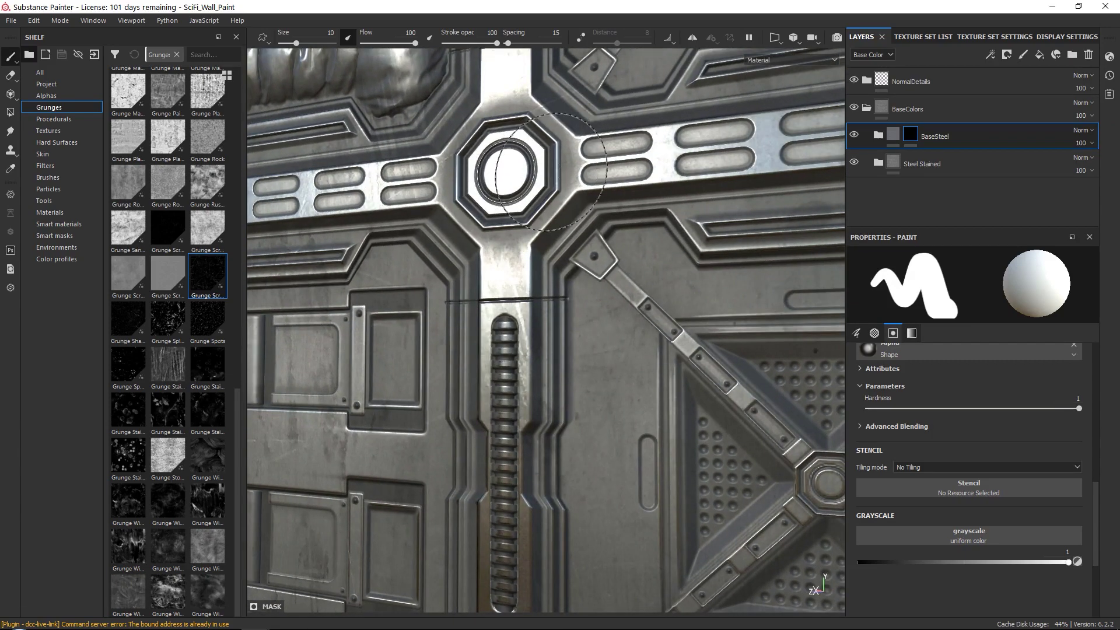
# - Apply the Gun Edges smart mask to BaseSteel and check the worn edges
pyautogui.click(53, 236)
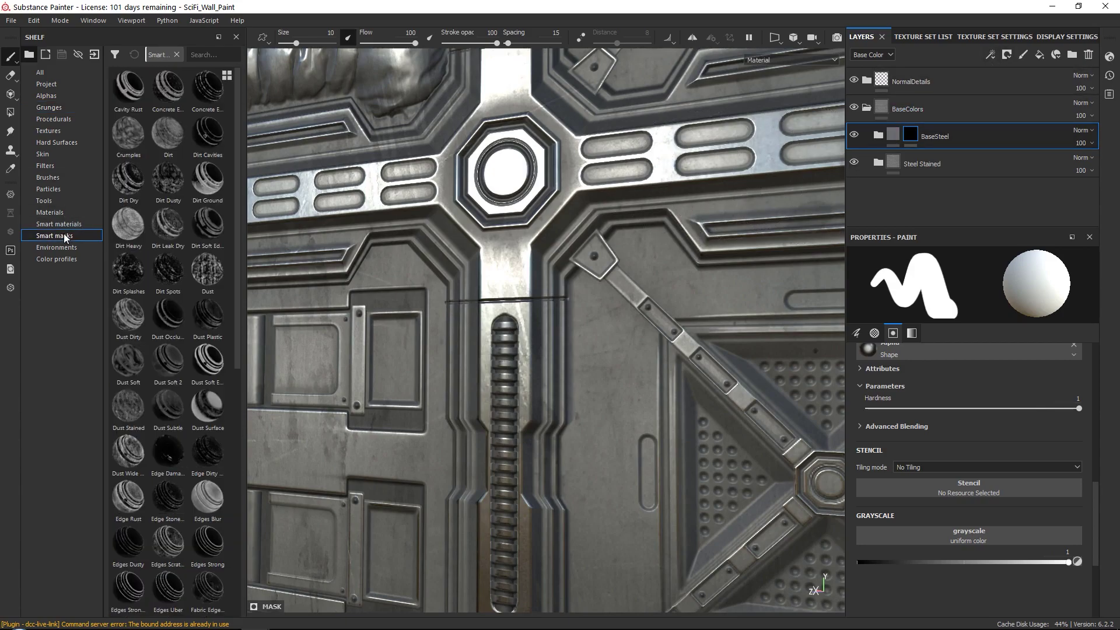
pyautogui.moveTo(236, 219); pyautogui.dragTo(231, 357)
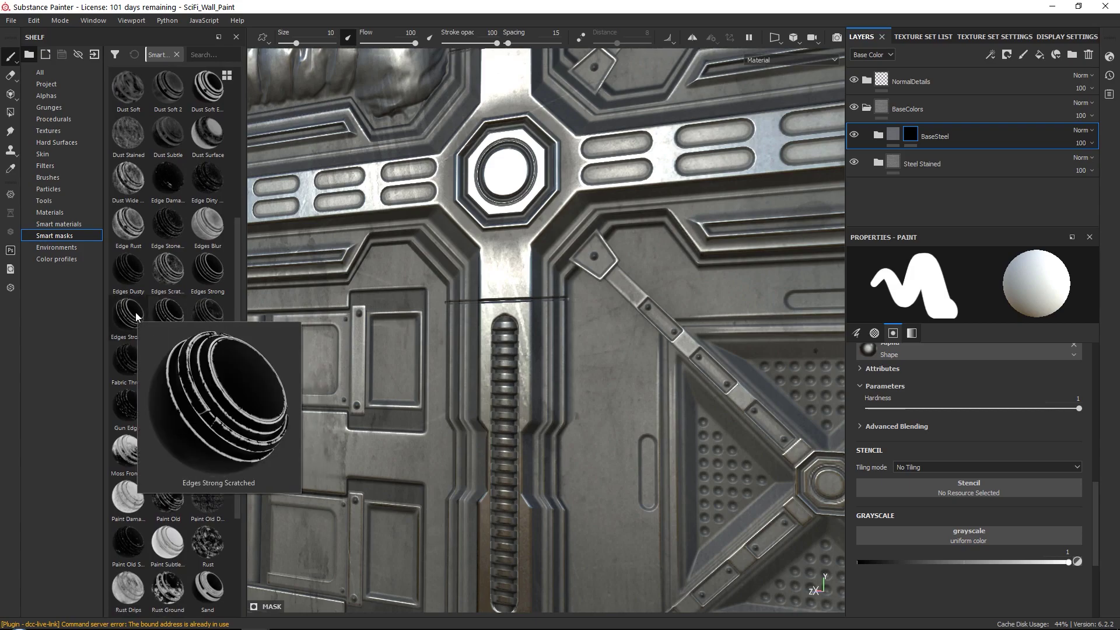
pyautogui.moveTo(239, 254)
pyautogui.mouseDown()
pyautogui.moveTo(236, 330)
pyautogui.moveTo(235, 275)
pyautogui.mouseUp()
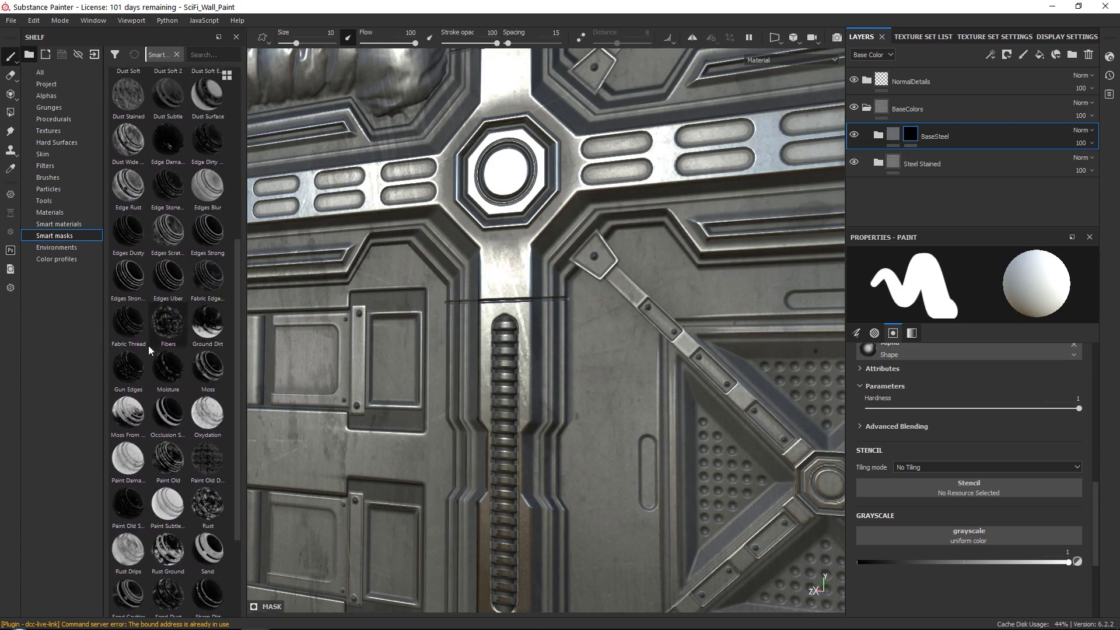
pyautogui.moveTo(125, 371); pyautogui.dragTo(966, 140)
pyautogui.keyDown('alt'); pyautogui.moveTo(494, 270); pyautogui.dragTo(518, 332, button='right'); pyautogui.keyUp('alt')
pyautogui.moveTo(518, 332)
pyautogui.keyDown('alt'); pyautogui.mouseDown()
pyautogui.moveTo(561, 334)
pyautogui.moveTo(642, 272)
pyautogui.moveTo(550, 272)
pyautogui.mouseUp(); pyautogui.keyUp('alt')
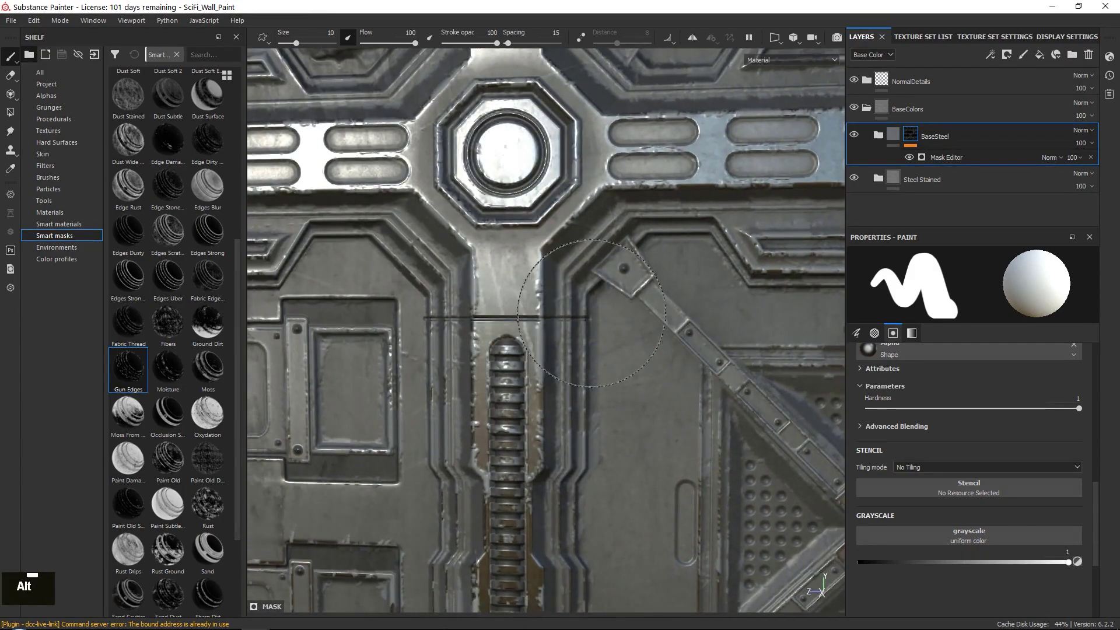
# - Set Global Invert to True on the Gun Edges Mask Editor and inspect the inverted mask
pyautogui.click(946, 157)
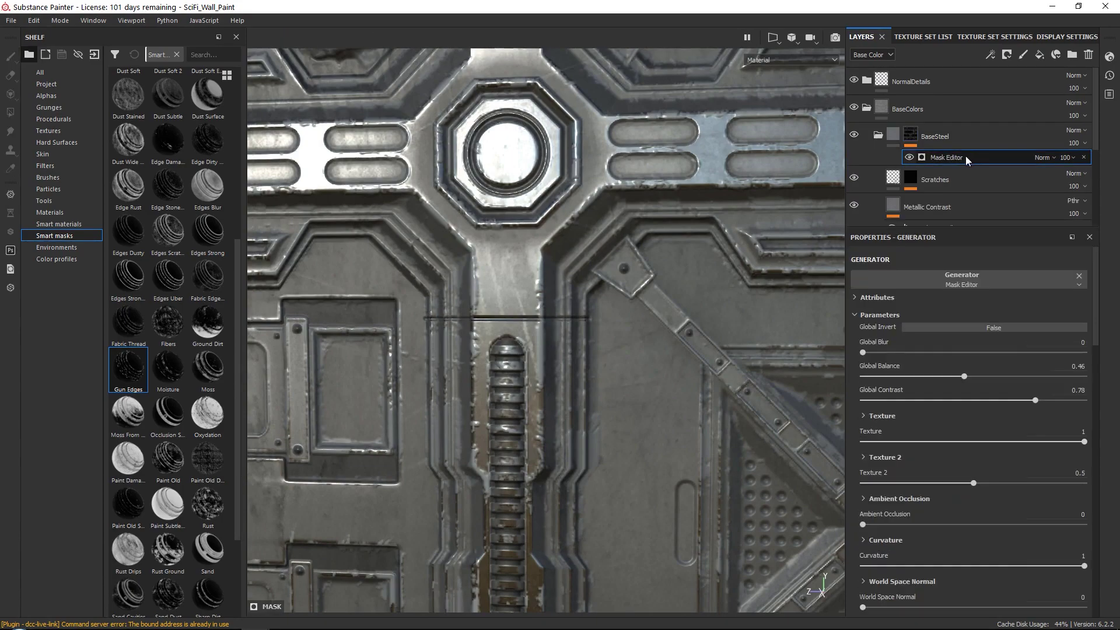
pyautogui.click(967, 327)
pyautogui.keyDown('alt'); pyautogui.moveTo(579, 341); pyautogui.dragTo(589, 315, button='right'); pyautogui.keyUp('alt')
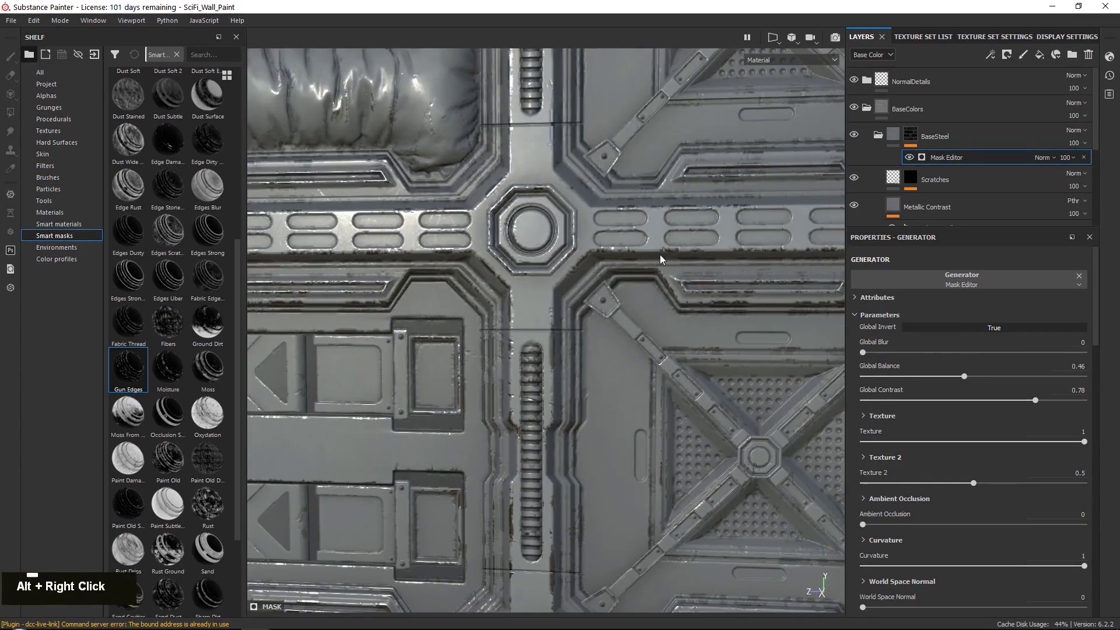
pyautogui.keyDown('alt'); pyautogui.moveTo(589, 315); pyautogui.dragTo(658, 291); pyautogui.keyUp('alt')
pyautogui.keyDown('alt'); pyautogui.moveTo(658, 291); pyautogui.dragTo(630, 344, button='middle'); pyautogui.keyUp('alt')
pyautogui.keyDown('alt'); pyautogui.moveTo(630, 344); pyautogui.dragTo(711, 344, button='right'); pyautogui.keyUp('alt')
pyautogui.keyDown('alt'); pyautogui.moveTo(711, 344); pyautogui.dragTo(618, 350); pyautogui.keyUp('alt')
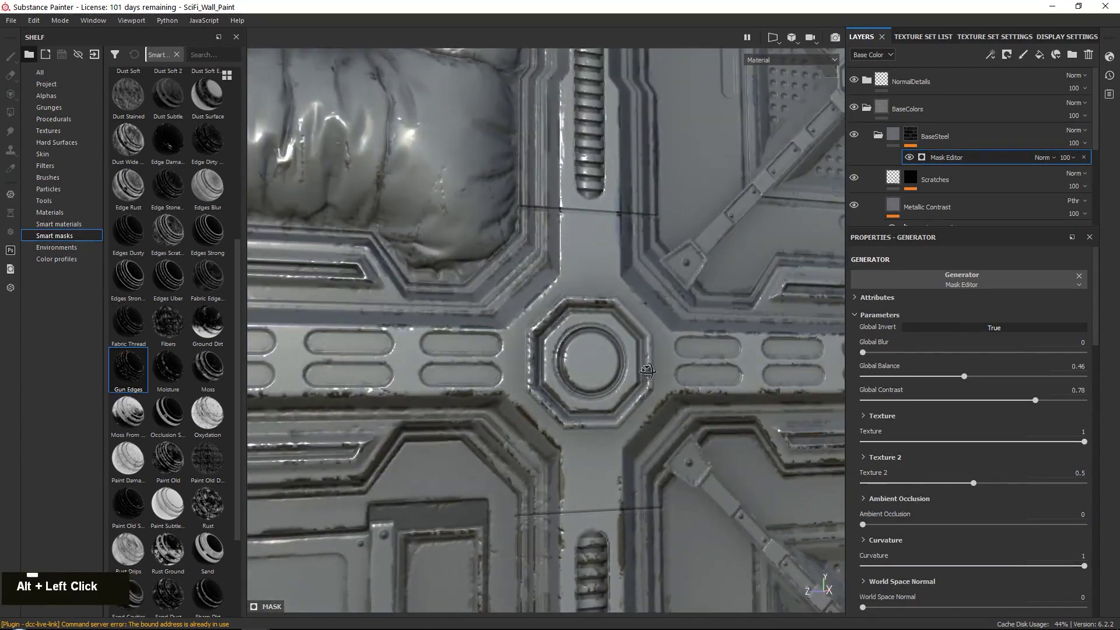
pyautogui.keyDown('alt'); pyautogui.moveTo(618, 350); pyautogui.dragTo(583, 332, button='middle'); pyautogui.keyUp('alt')
pyautogui.keyDown('alt'); pyautogui.moveTo(584, 332); pyautogui.dragTo(560, 321, button='right'); pyautogui.keyUp('alt')
pyautogui.keyDown('alt'); pyautogui.moveTo(560, 321); pyautogui.dragTo(545, 310); pyautogui.keyUp('alt')
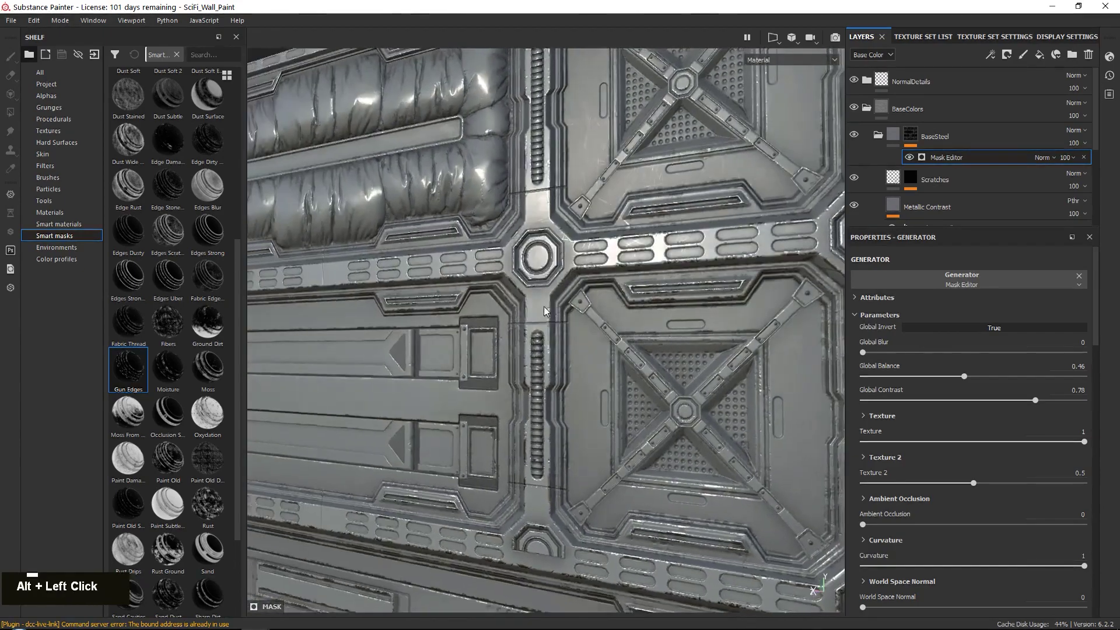
pyautogui.keyDown('alt'); pyautogui.moveTo(545, 311); pyautogui.dragTo(560, 350, button='right'); pyautogui.keyUp('alt')
pyautogui.keyDown('alt'); pyautogui.moveTo(560, 350); pyautogui.dragTo(580, 408); pyautogui.keyUp('alt')
pyautogui.keyDown('alt'); pyautogui.moveTo(579, 408); pyautogui.dragTo(595, 382, button='middle'); pyautogui.keyUp('alt')
pyautogui.keyDown('alt'); pyautogui.moveTo(595, 383); pyautogui.dragTo(624, 350); pyautogui.keyUp('alt')
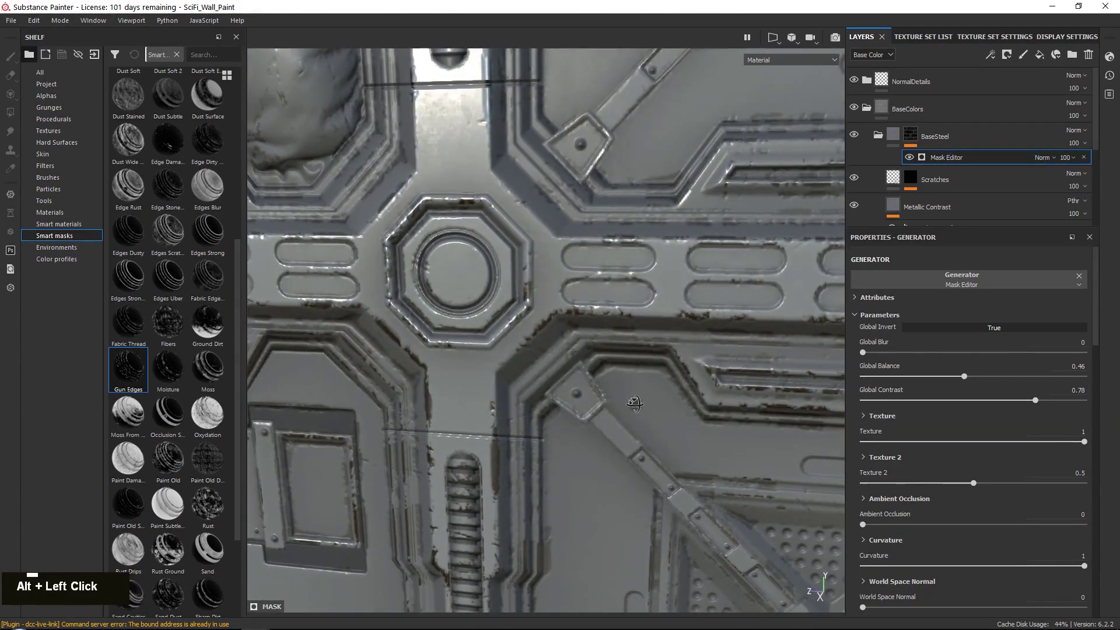
pyautogui.keyDown('alt'); pyautogui.moveTo(624, 350); pyautogui.dragTo(607, 295, button='right'); pyautogui.keyUp('alt')
pyautogui.keyDown('alt'); pyautogui.moveTo(607, 295); pyautogui.dragTo(636, 345); pyautogui.keyUp('alt')
pyautogui.keyDown('alt'); pyautogui.moveTo(636, 344); pyautogui.dragTo(632, 293, button='middle'); pyautogui.keyUp('alt')
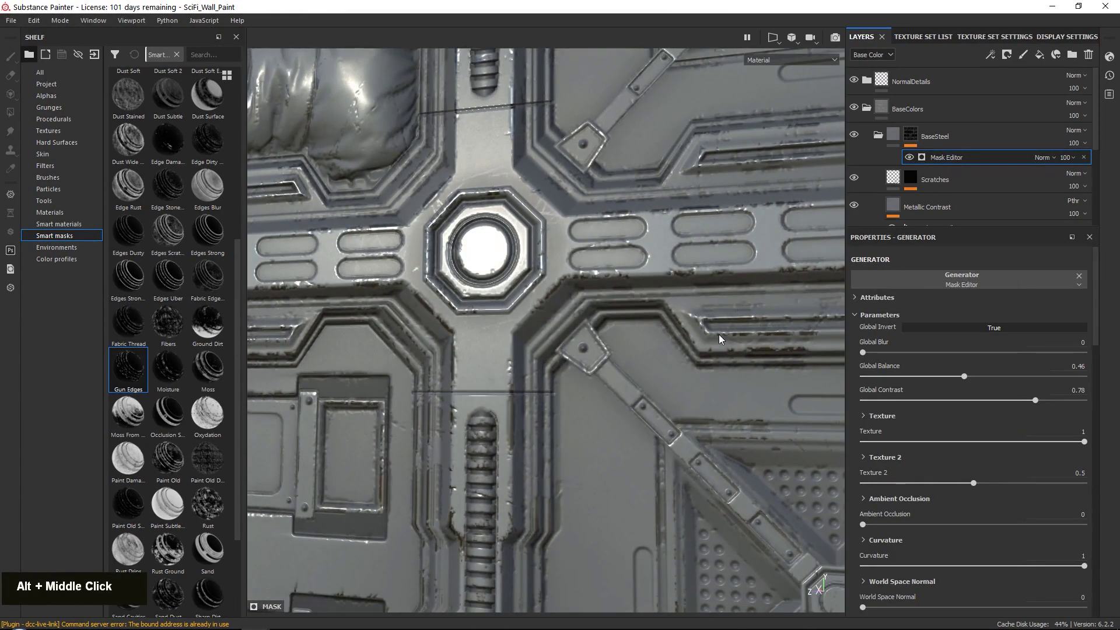
# - Set Global Balance 0.61, Global Contrast 0.5, Texture 0.65 and Texture 2 0.13
pyautogui.scroll(-2, 961, 382)
pyautogui.scroll(-2, 965, 328)
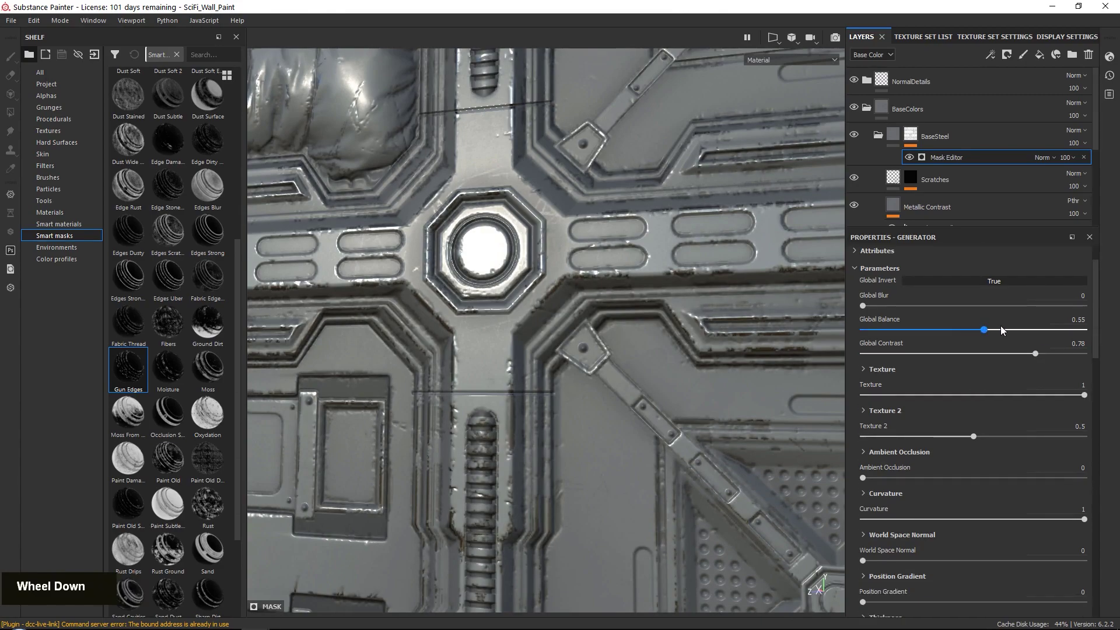
pyautogui.moveTo(965, 327); pyautogui.dragTo(989, 332)
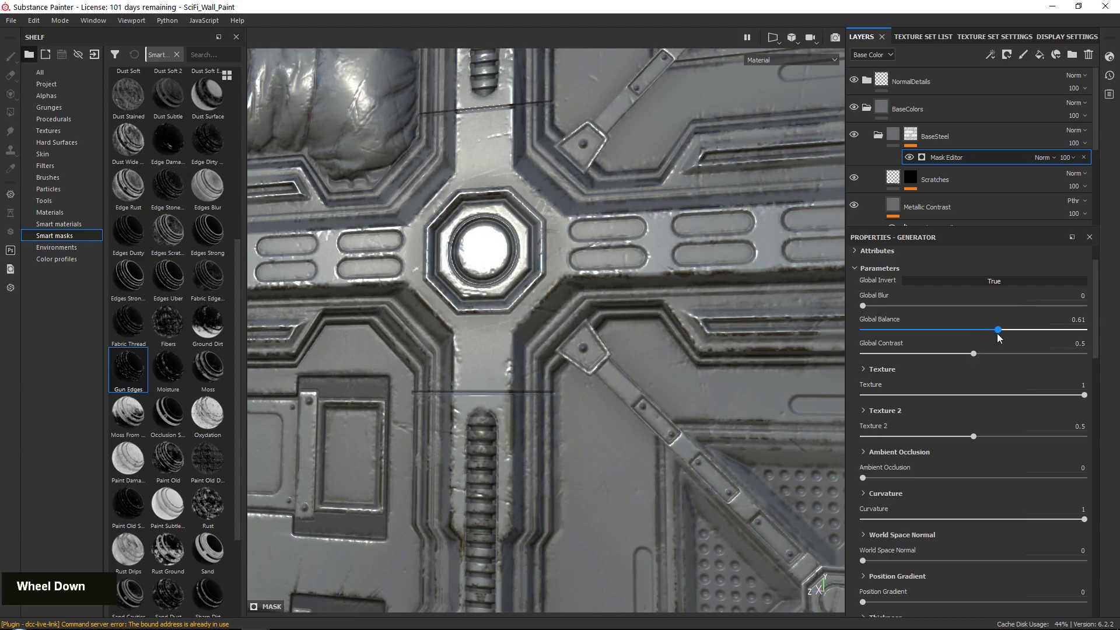
pyautogui.scroll(-1, 969, 383)
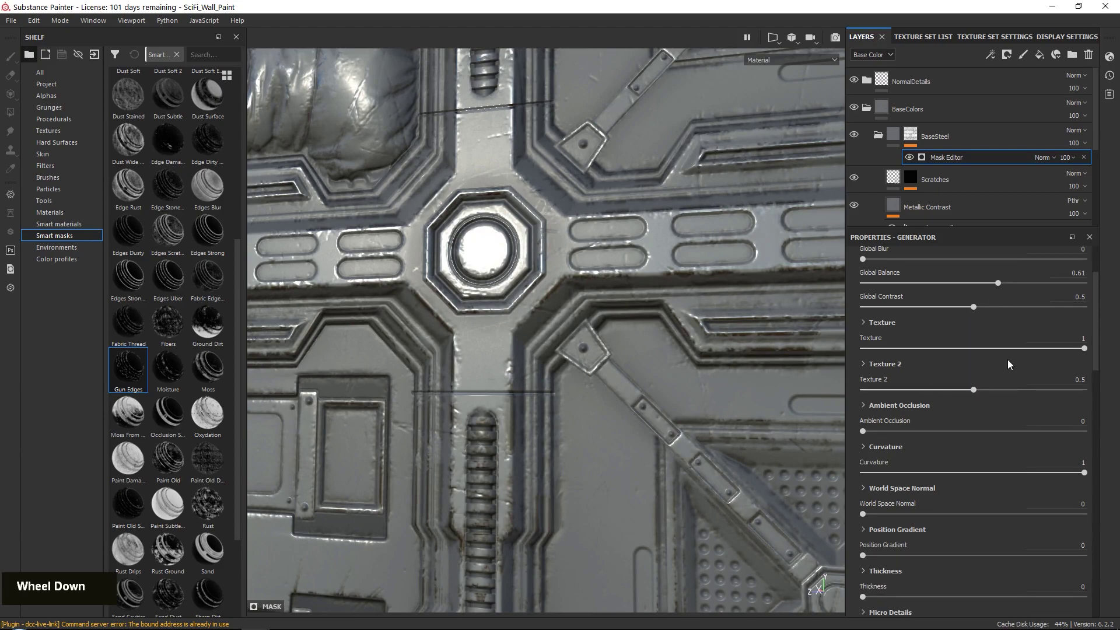
pyautogui.moveTo(1014, 354); pyautogui.dragTo(865, 355)
pyautogui.moveTo(973, 357); pyautogui.dragTo(1006, 351)
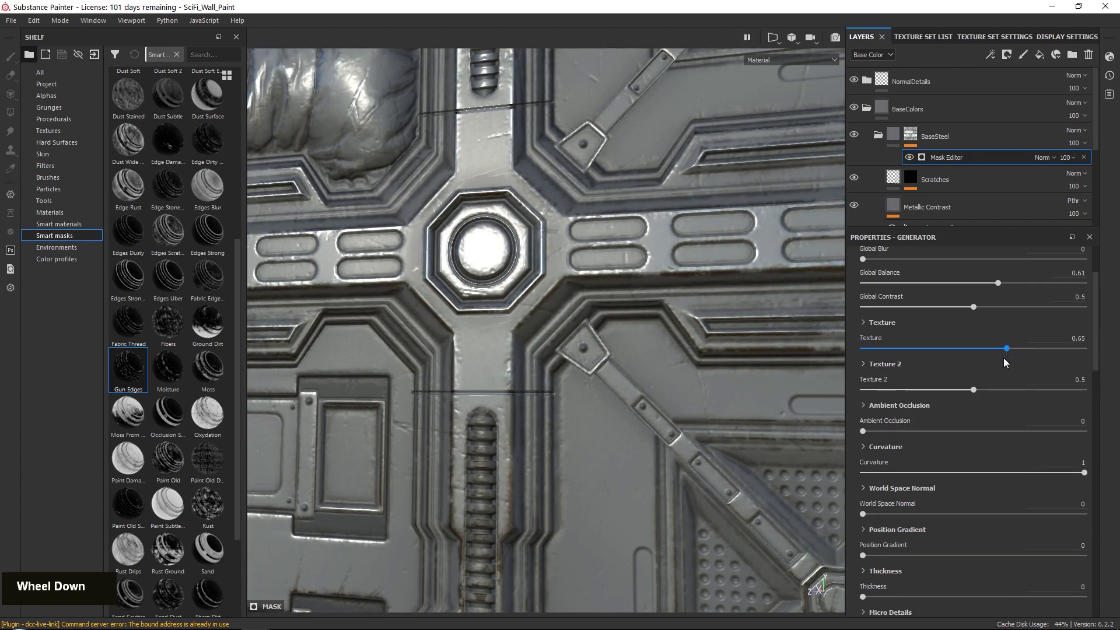
pyautogui.moveTo(892, 397); pyautogui.dragTo(808, 389)
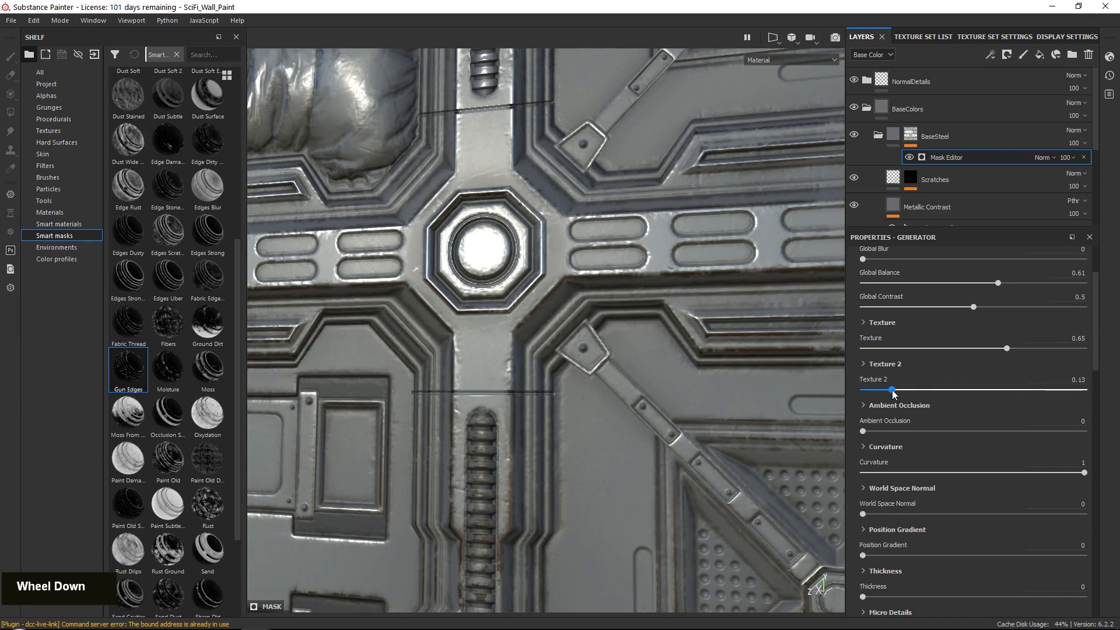
pyautogui.moveTo(1007, 348); pyautogui.dragTo(987, 359)
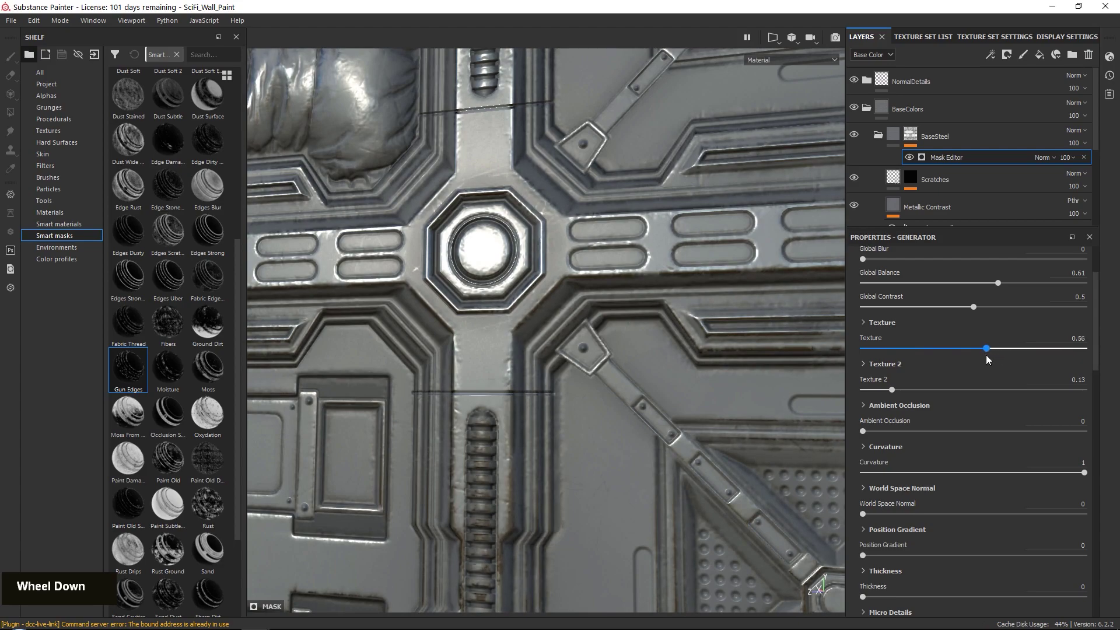
pyautogui.moveTo(1060, 338); pyautogui.dragTo(1112, 338)
pyautogui.write('5')
pyautogui.press('Return')
pyautogui.keyDown('alt'); pyautogui.moveTo(487, 314); pyautogui.dragTo(478, 4, button='right'); pyautogui.keyUp('alt')
pyautogui.keyDown('alt'); pyautogui.moveTo(495, 239); pyautogui.dragTo(519, 248); pyautogui.keyUp('alt')
pyautogui.keyDown('alt'); pyautogui.moveTo(519, 248); pyautogui.dragTo(627, 437, button='right'); pyautogui.keyUp('alt')
pyautogui.keyDown('alt'); pyautogui.moveTo(627, 437); pyautogui.dragTo(497, 274); pyautogui.keyUp('alt')
pyautogui.keyDown('alt'); pyautogui.moveTo(496, 274); pyautogui.dragTo(519, 247, button='middle'); pyautogui.keyUp('alt')
pyautogui.keyDown('alt'); pyautogui.moveTo(519, 248); pyautogui.dragTo(527, 337); pyautogui.keyUp('alt')
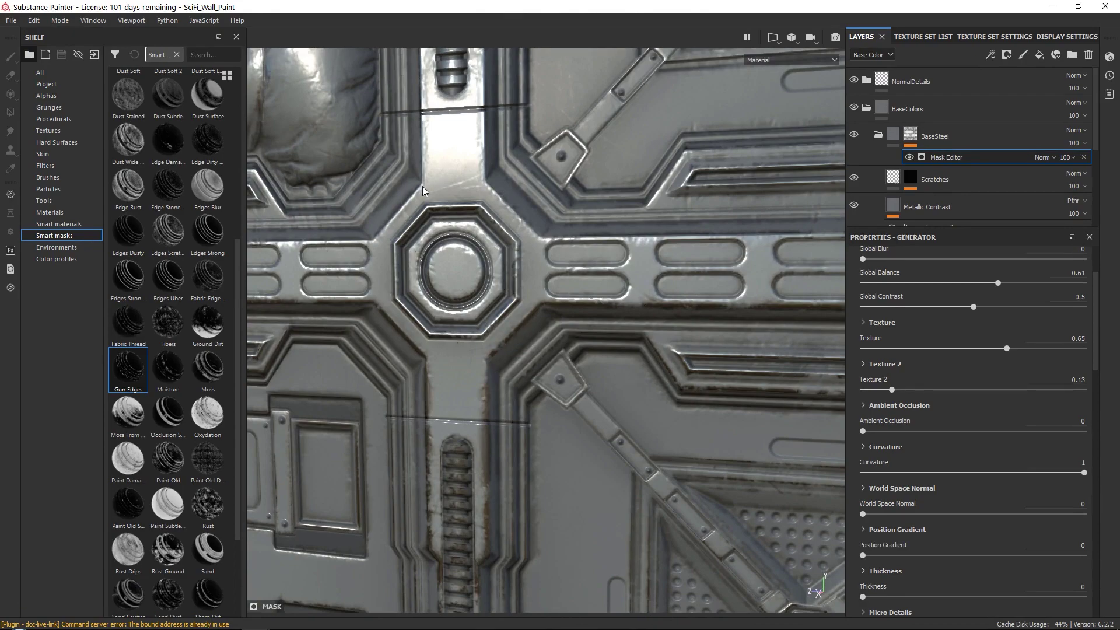
# - Orbit, pan and zoom around the steel wall panel to inspect it from several angles
pyautogui.keyDown('alt'); pyautogui.moveTo(520, 342); pyautogui.dragTo(561, 314, button='right'); pyautogui.keyUp('alt')
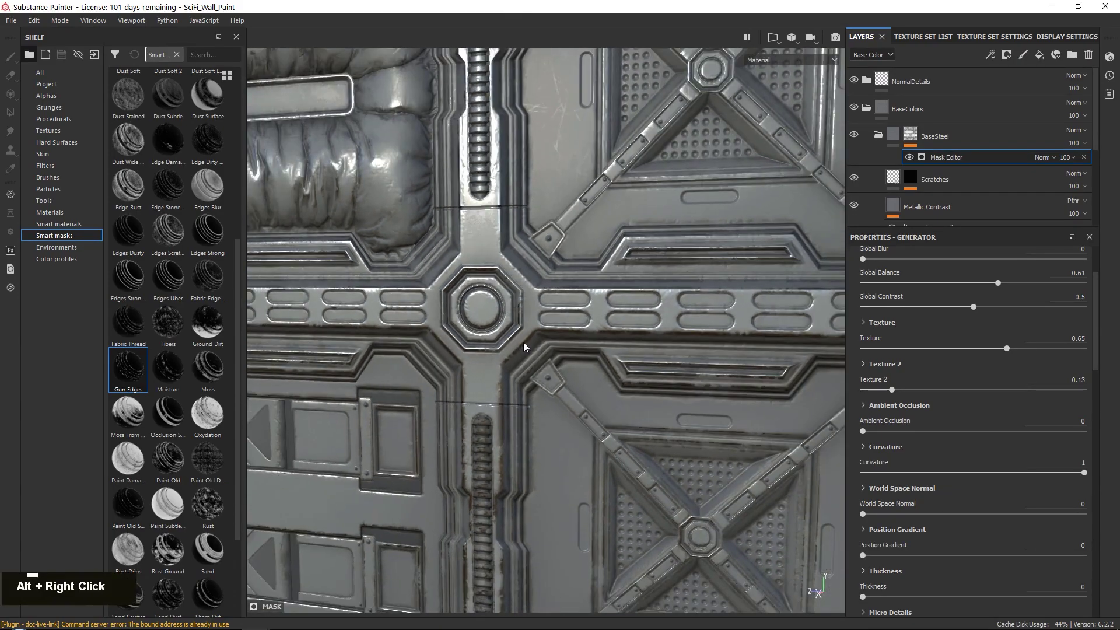
pyautogui.keyDown('alt'); pyautogui.moveTo(561, 314); pyautogui.dragTo(451, 392); pyautogui.keyUp('alt')
pyautogui.keyDown('alt'); pyautogui.moveTo(409, 343); pyautogui.dragTo(489, 125, button='middle'); pyautogui.keyUp('alt')
pyautogui.keyDown('alt'); pyautogui.moveTo(489, 126); pyautogui.dragTo(617, 130, button='right'); pyautogui.keyUp('alt')
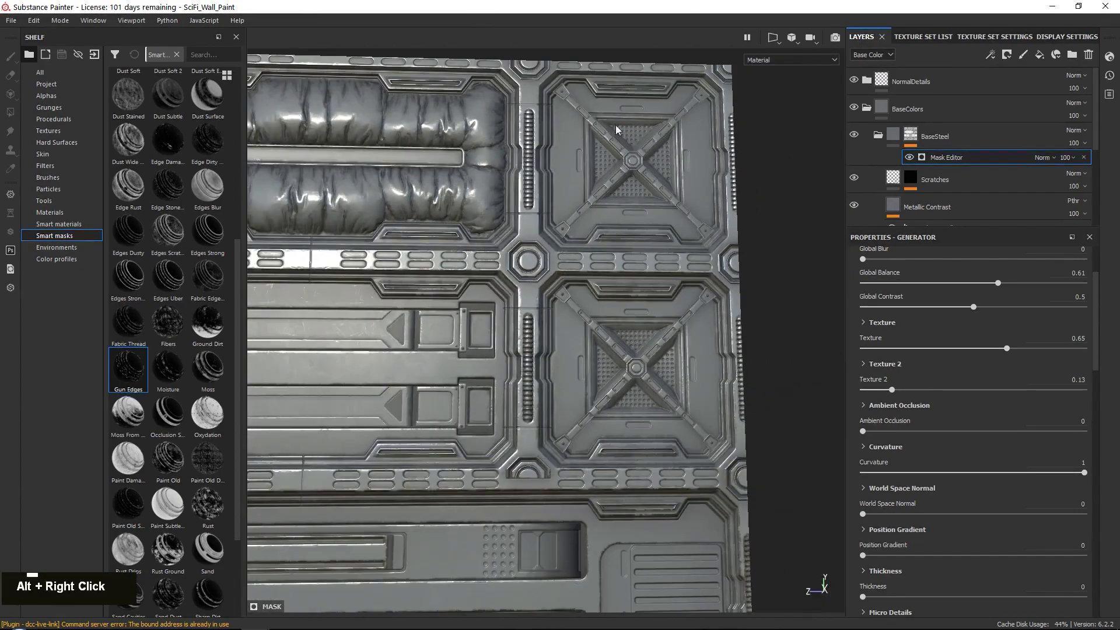
pyautogui.keyDown('alt'); pyautogui.moveTo(617, 130); pyautogui.dragTo(590, 195); pyautogui.keyUp('alt')
pyautogui.keyDown('alt'); pyautogui.moveTo(564, 175); pyautogui.dragTo(541, 111, button='middle'); pyautogui.keyUp('alt')
pyautogui.keyDown('alt'); pyautogui.moveTo(542, 115); pyautogui.dragTo(560, 152, button='right'); pyautogui.keyUp('alt')
pyautogui.keyDown('alt'); pyautogui.moveTo(560, 152); pyautogui.dragTo(536, 221); pyautogui.keyUp('alt')
pyautogui.keyDown('alt'); pyautogui.moveTo(537, 221); pyautogui.dragTo(481, 206, button='middle'); pyautogui.keyUp('alt')
pyautogui.keyDown('alt'); pyautogui.moveTo(513, 239); pyautogui.dragTo(488, 245); pyautogui.keyUp('alt')
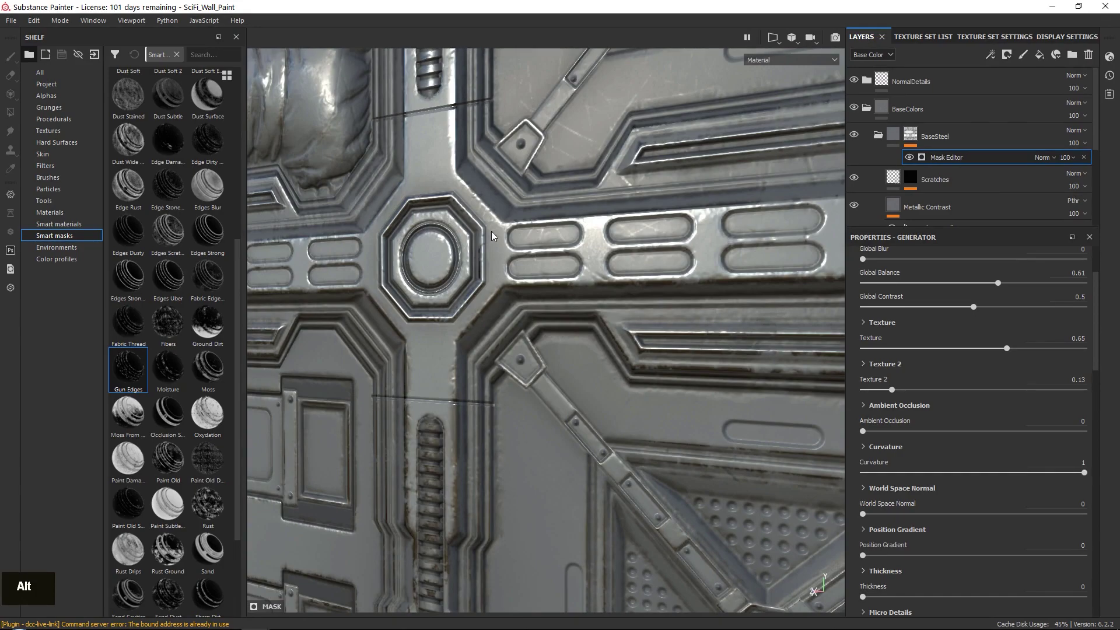
pyautogui.keyDown('alt'); pyautogui.moveTo(499, 285); pyautogui.dragTo(545, 267); pyautogui.keyUp('alt')
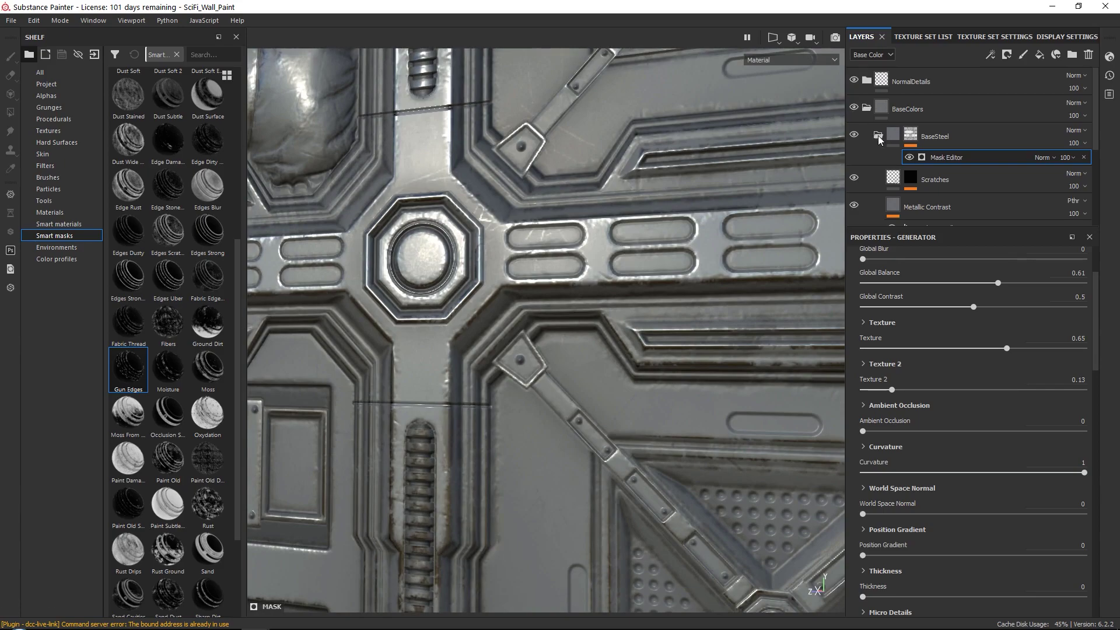
pyautogui.keyDown('alt'); pyautogui.moveTo(516, 252); pyautogui.dragTo(500, 361); pyautogui.keyUp('alt')
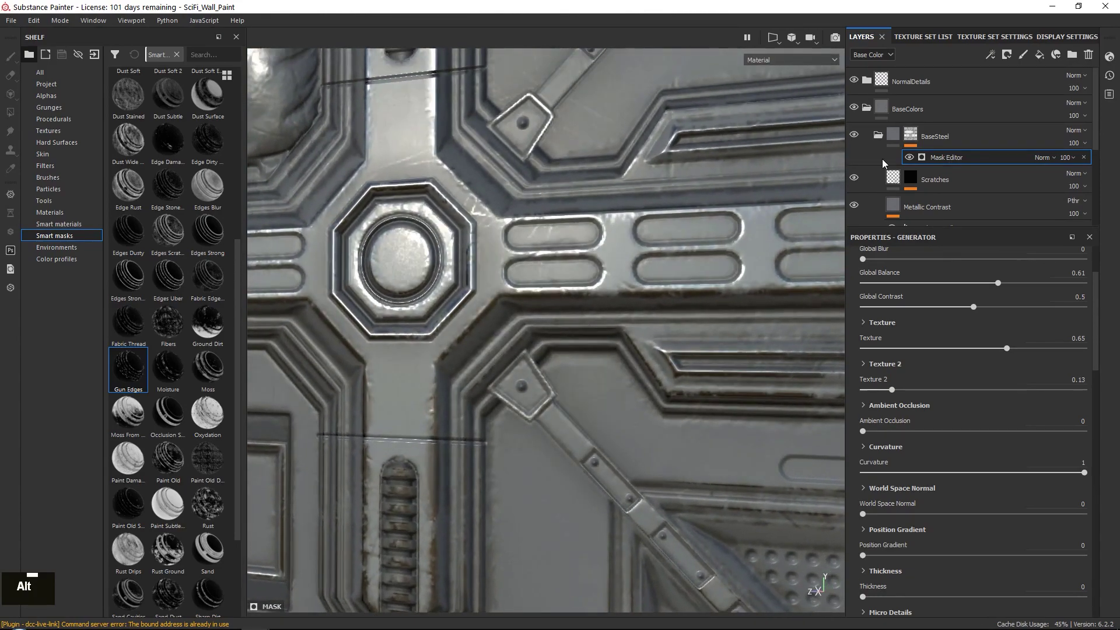
# - Select BaseSteel, collapse its folder, and re-examine the wall panel from a frontal view
pyautogui.click(960, 137)
pyautogui.click(876, 137)
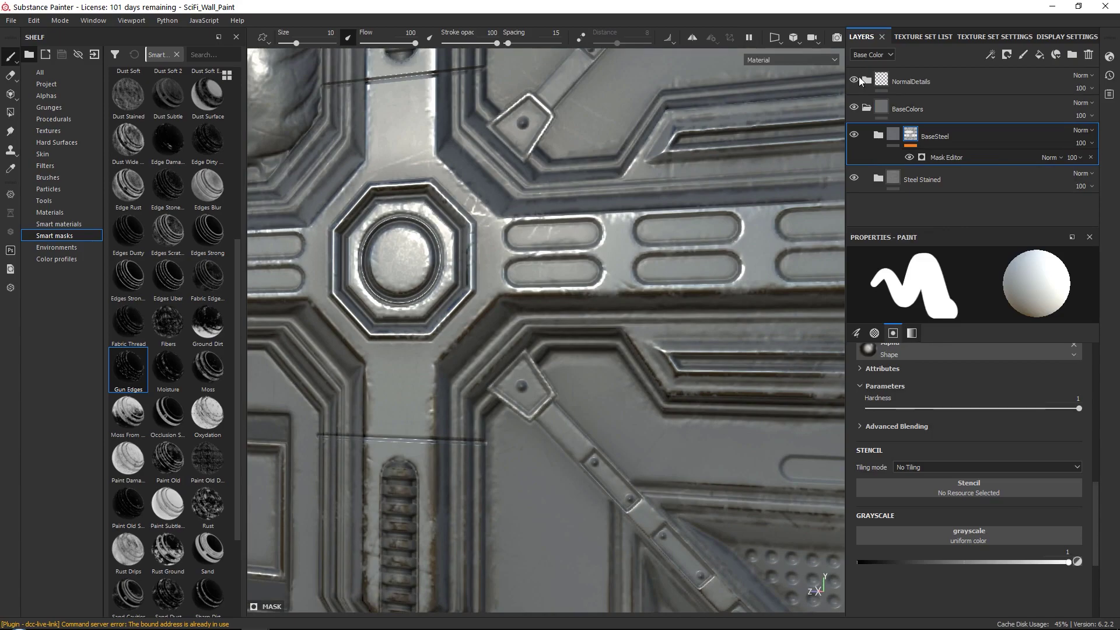
pyautogui.keyDown('alt'); pyautogui.moveTo(528, 274); pyautogui.dragTo(577, 263); pyautogui.keyUp('alt')
pyautogui.keyDown('alt'); pyautogui.moveTo(577, 262); pyautogui.dragTo(594, 245, button='right'); pyautogui.keyUp('alt')
pyautogui.keyDown('alt'); pyautogui.moveTo(589, 262); pyautogui.dragTo(599, 446, button='middle'); pyautogui.keyUp('alt')
pyautogui.keyDown('alt'); pyautogui.moveTo(599, 446); pyautogui.dragTo(610, 476, button='right'); pyautogui.keyUp('alt')
pyautogui.keyDown('alt'); pyautogui.moveTo(609, 475); pyautogui.dragTo(519, 432); pyautogui.keyUp('alt')
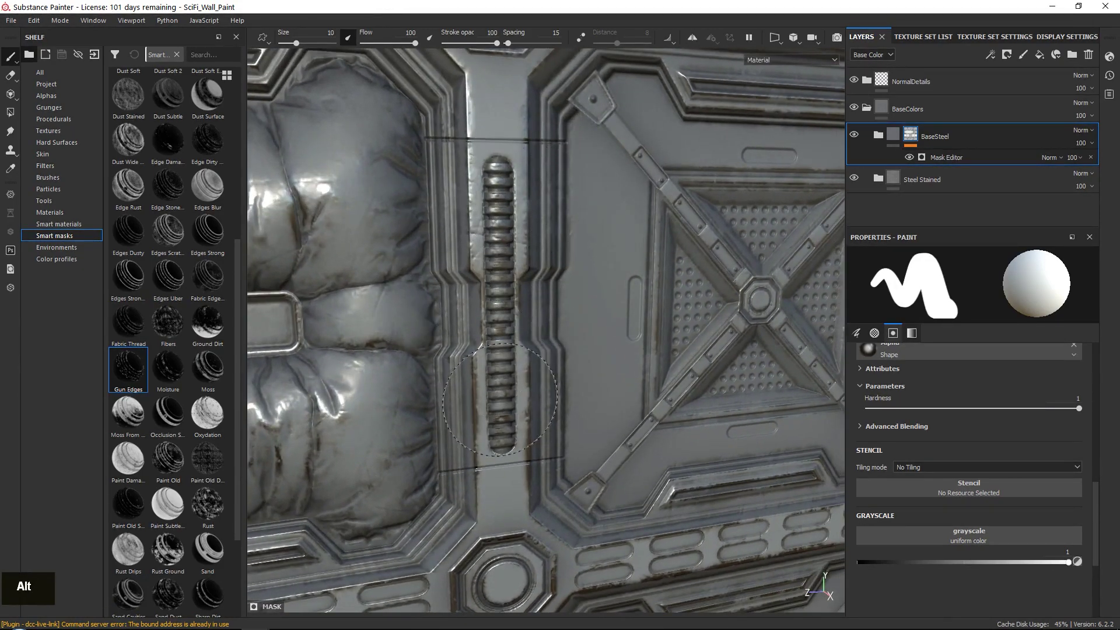
pyautogui.keyDown('alt'); pyautogui.moveTo(500, 399); pyautogui.dragTo(513, 361, button='right'); pyautogui.keyUp('alt')
pyautogui.keyDown('alt'); pyautogui.moveTo(513, 362); pyautogui.dragTo(530, 315); pyautogui.keyUp('alt')
pyautogui.keyDown('alt'); pyautogui.moveTo(531, 314); pyautogui.dragTo(566, 217, button='middle'); pyautogui.keyUp('alt')
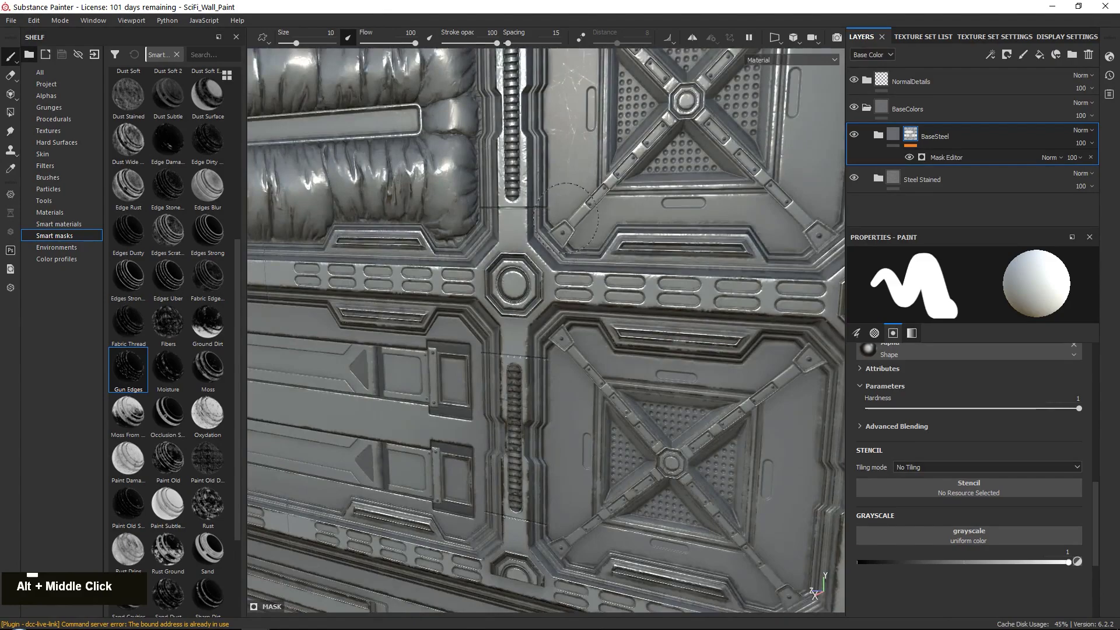
pyautogui.keyDown('alt'); pyautogui.moveTo(565, 216); pyautogui.dragTo(583, 179, button='right'); pyautogui.keyUp('alt')
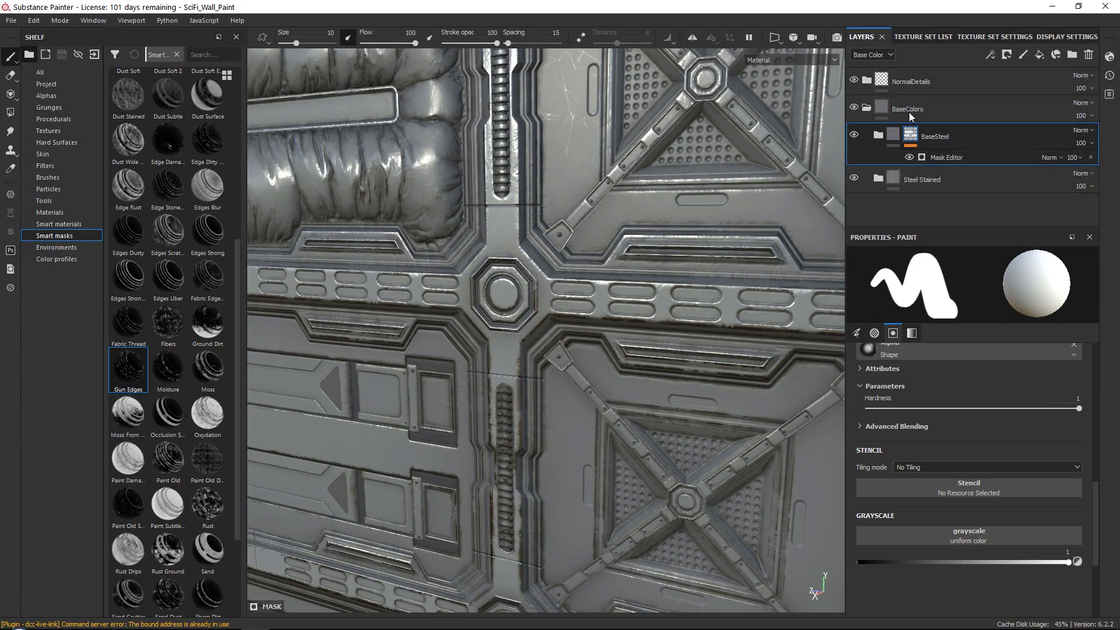
pyautogui.keyDown('alt'); pyautogui.moveTo(644, 156); pyautogui.dragTo(652, 246, button='right'); pyautogui.keyUp('alt')
pyautogui.keyDown('alt'); pyautogui.moveTo(652, 246); pyautogui.dragTo(683, 141, button='middle'); pyautogui.keyUp('alt')
pyautogui.keyDown('alt'); pyautogui.moveTo(683, 141); pyautogui.dragTo(664, 204); pyautogui.keyUp('alt')
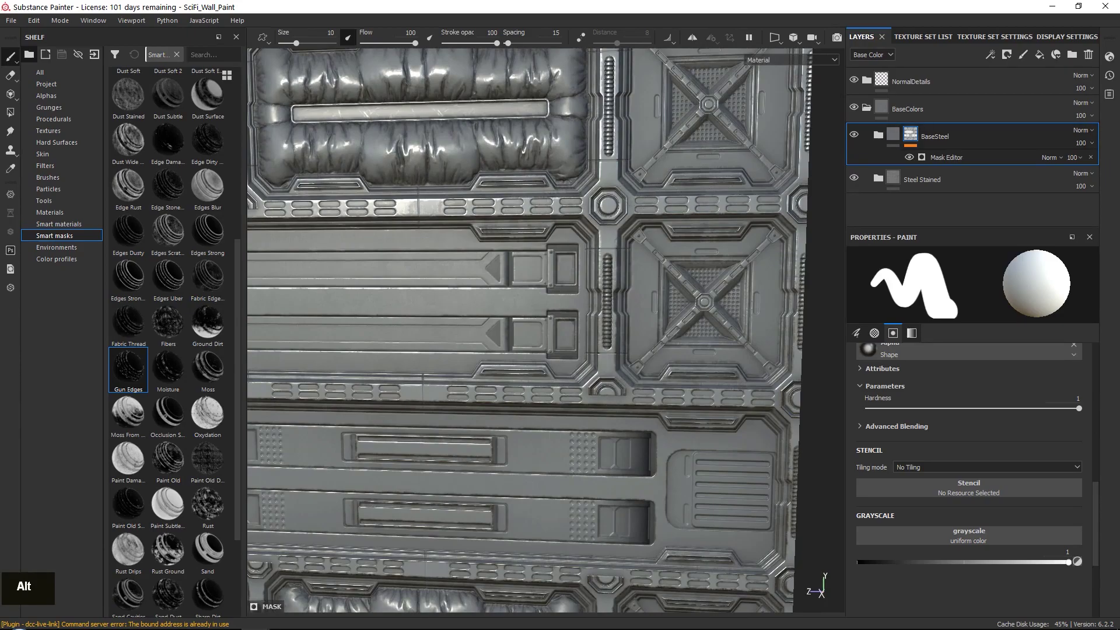
pyautogui.scroll(-1, 665, 204)
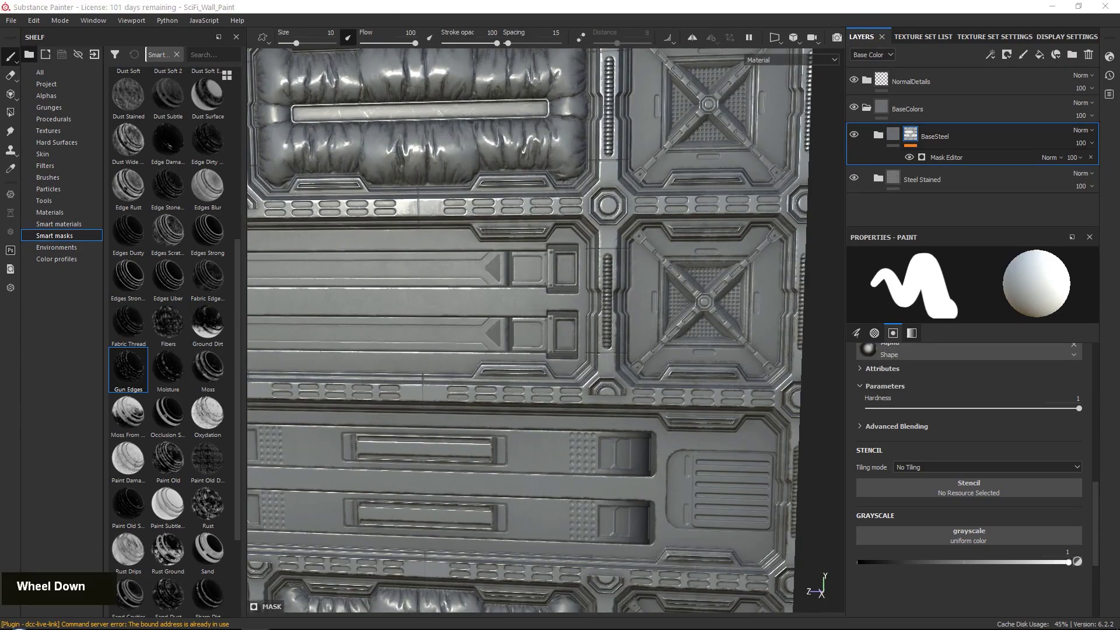
# - Duplicate the BaseSteel folder and delete the Mask Editor from the copy
pyautogui.press('alt')
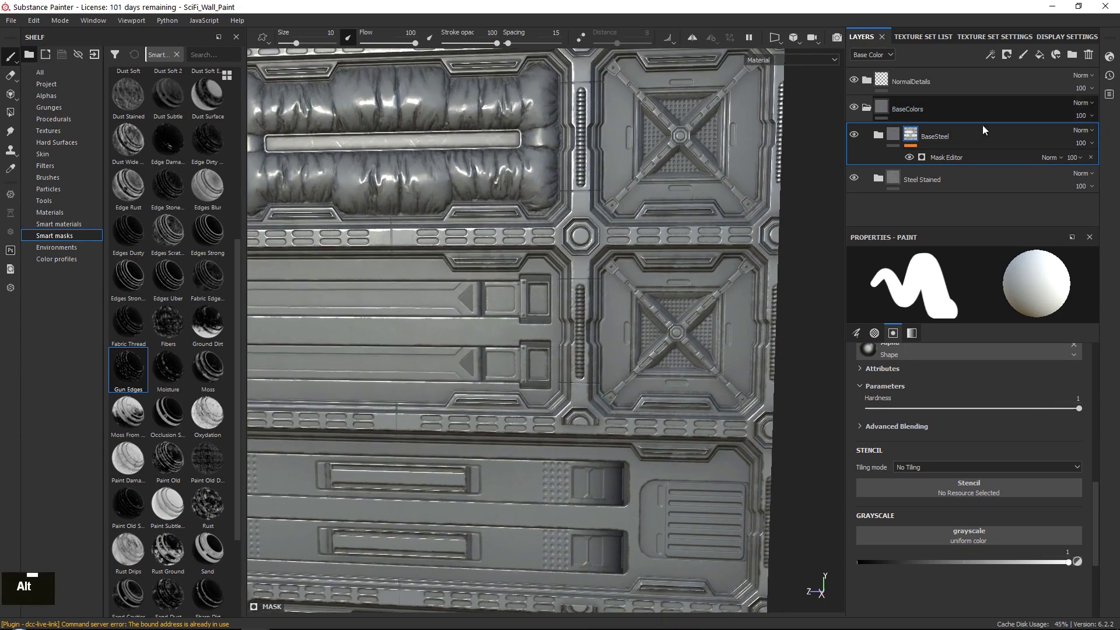
pyautogui.rightClick(982, 125)
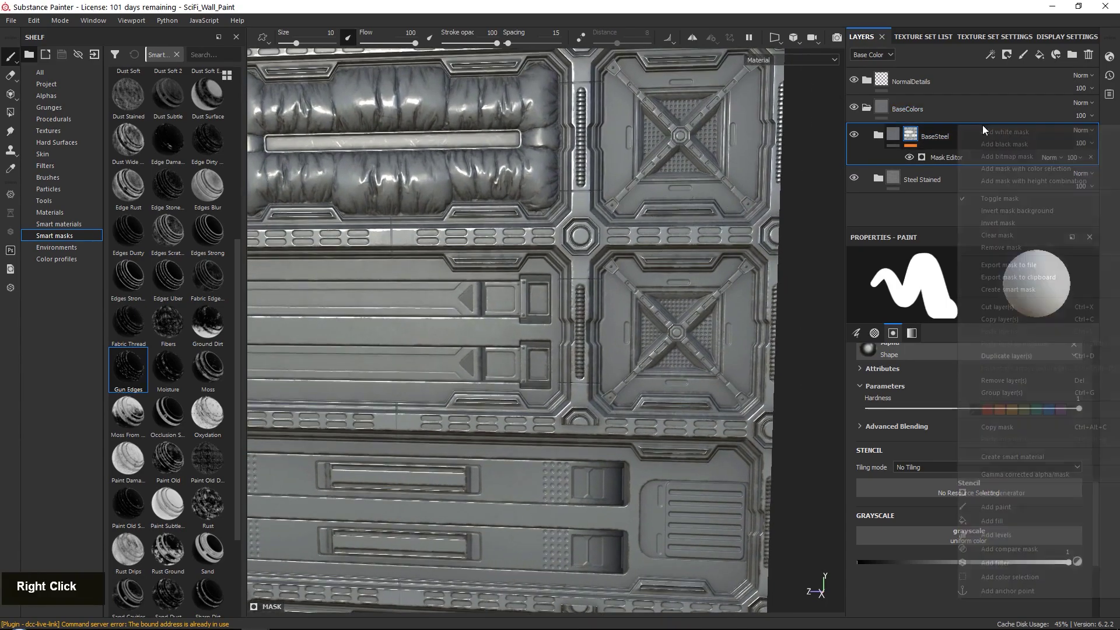
pyautogui.click(1002, 355)
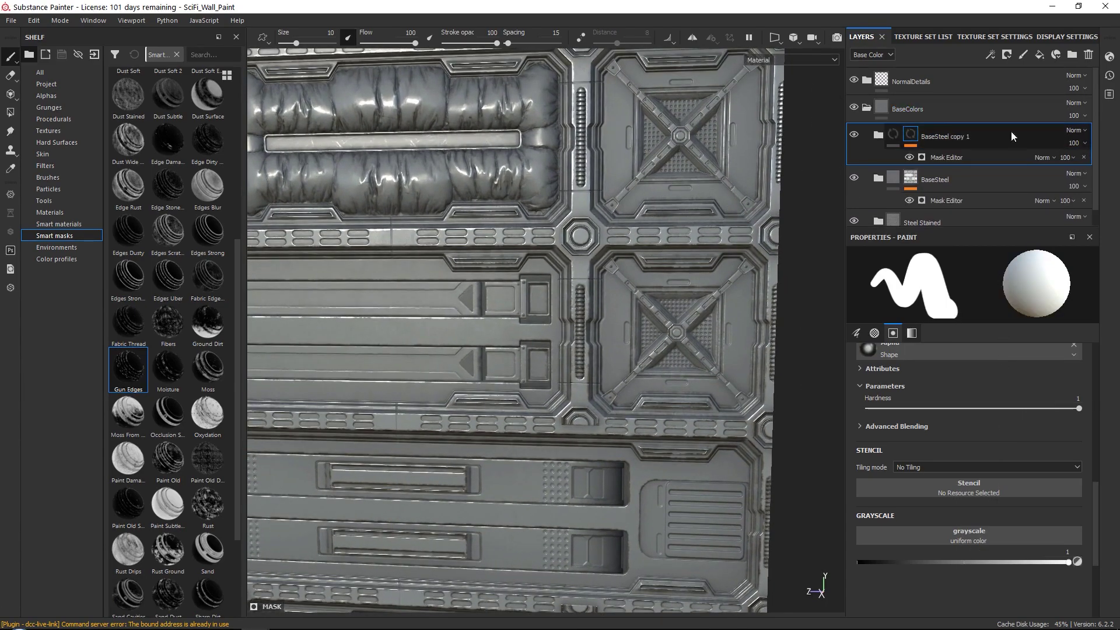
pyautogui.click(1083, 158)
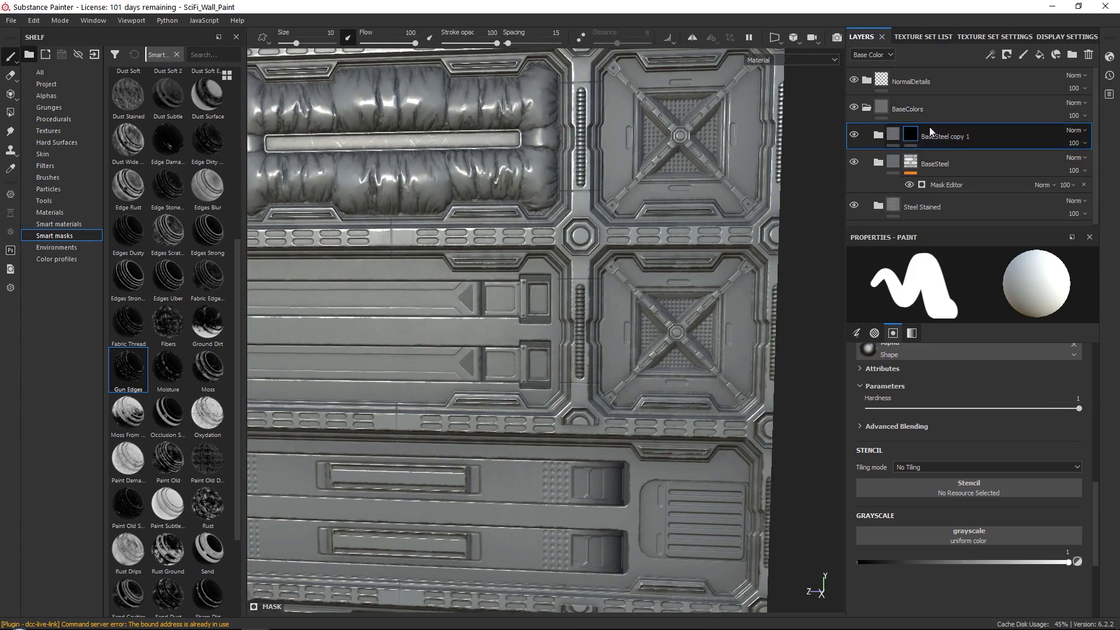
pyautogui.keyDown('alt'); pyautogui.moveTo(618, 292); pyautogui.dragTo(619, 315, button='right'); pyautogui.keyUp('alt')
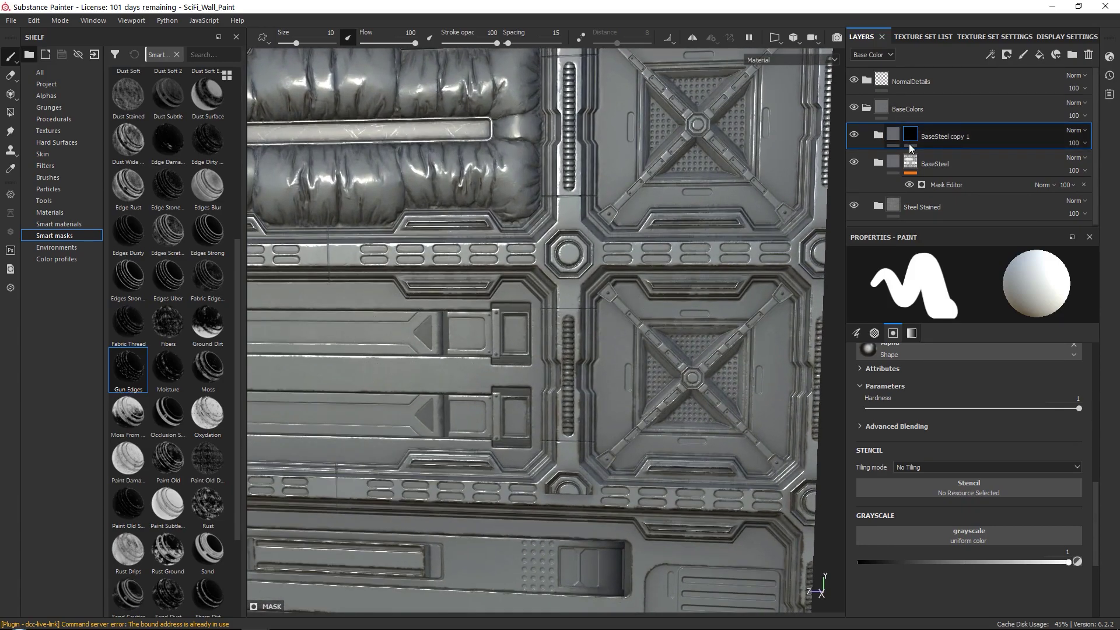
# - Rename the copy Light_Gray_Streel, correcting the initial 'Grey' spelling to 'Gray'
pyautogui.doubleClick(940, 138)
pyautogui.write('Light_Grey_Streel')
pyautogui.press('Return')
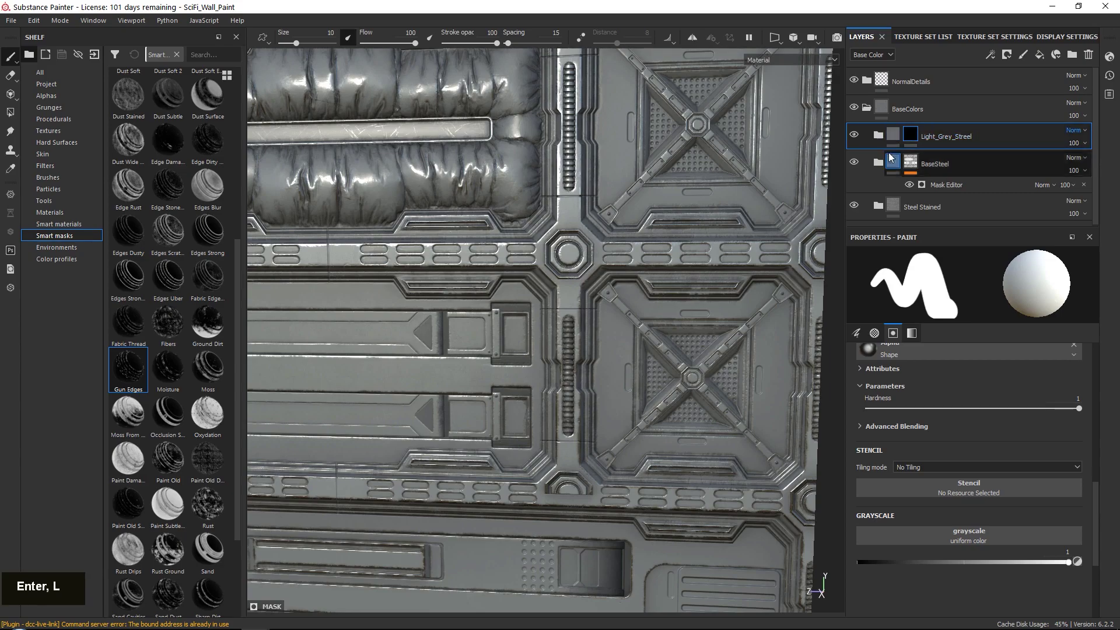
pyautogui.doubleClick(936, 137)
pyautogui.click(953, 138)
pyautogui.press('BackSpace')
pyautogui.write('a')
pyautogui.press('Return')
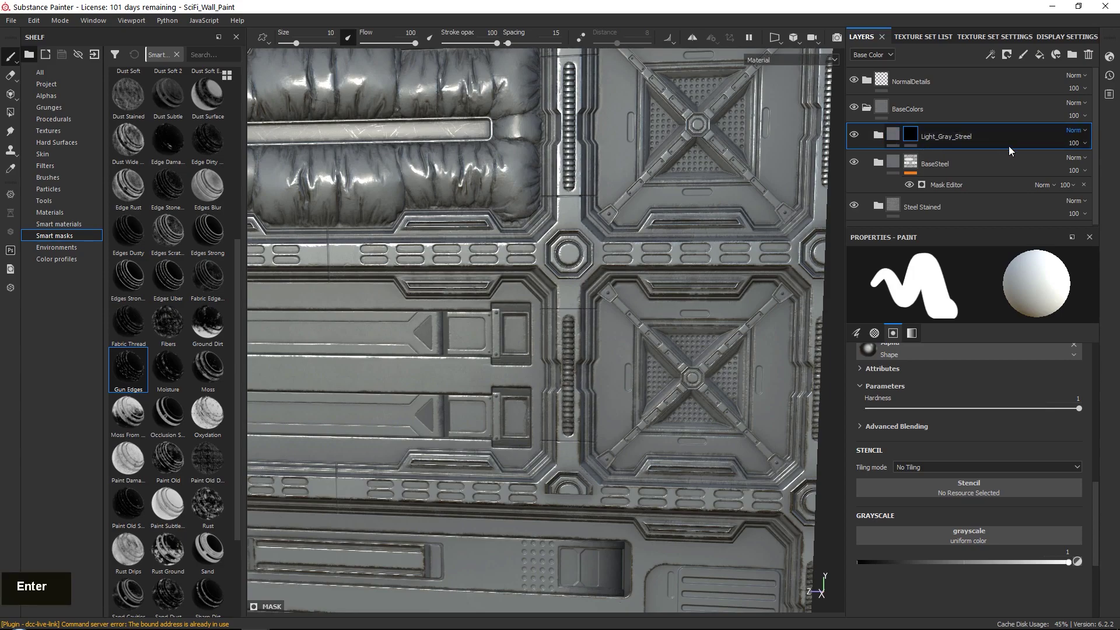
pyautogui.click(879, 136)
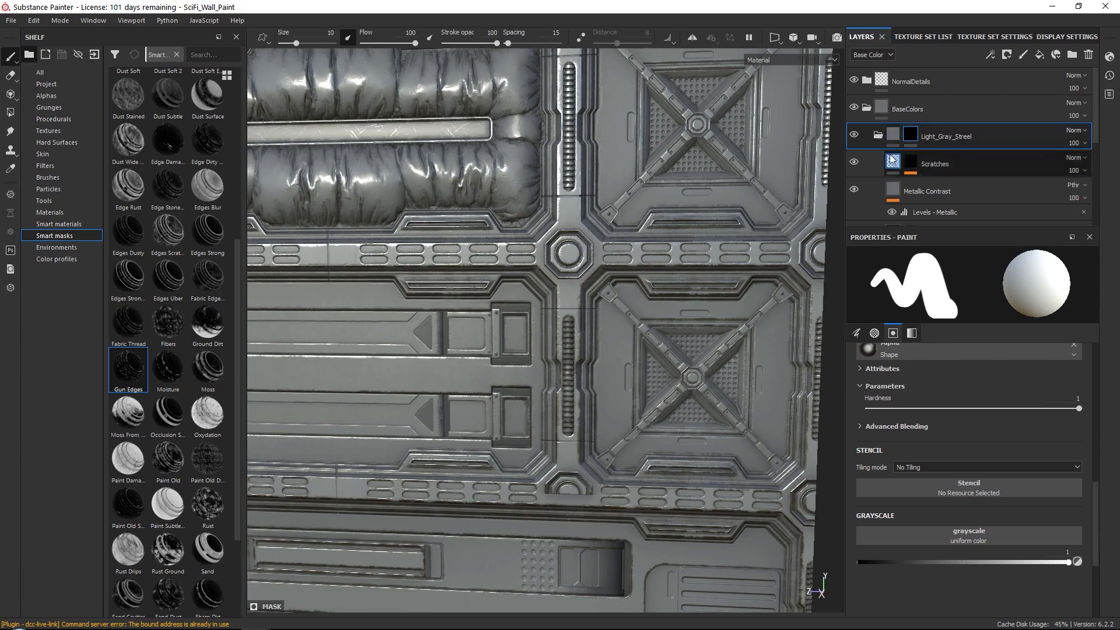
# - Expand Coating, select Underpaint, and lower its Base Color value from 0.180 to about 0.08
pyautogui.scroll(-3, 892, 185)
pyautogui.click(890, 168)
pyautogui.scroll(-2, 909, 174)
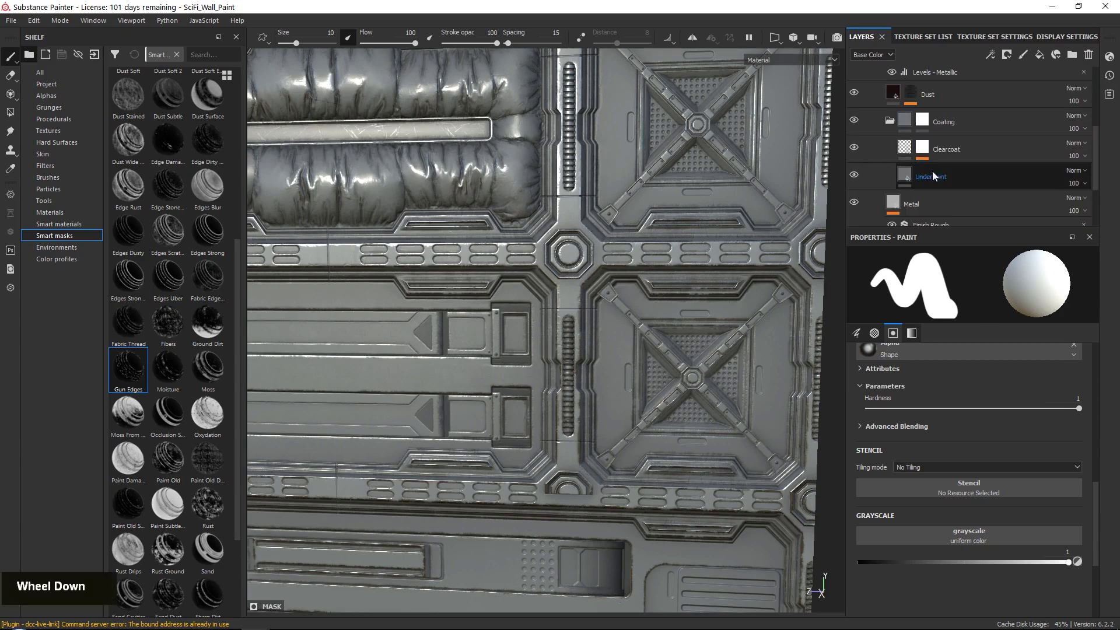
pyautogui.click(984, 173)
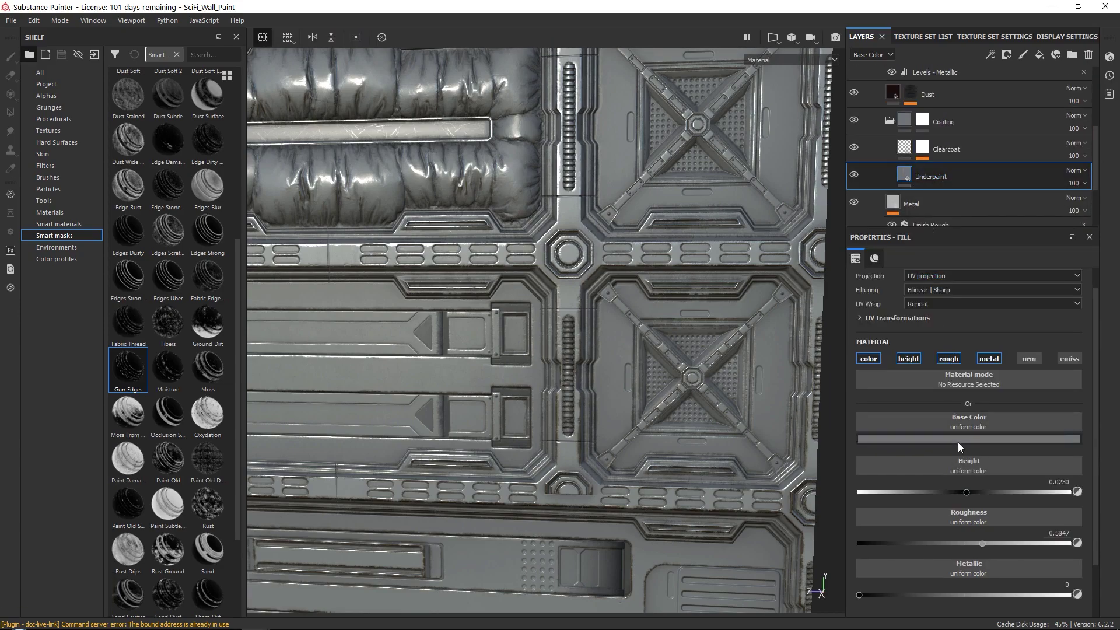
pyautogui.click(958, 441)
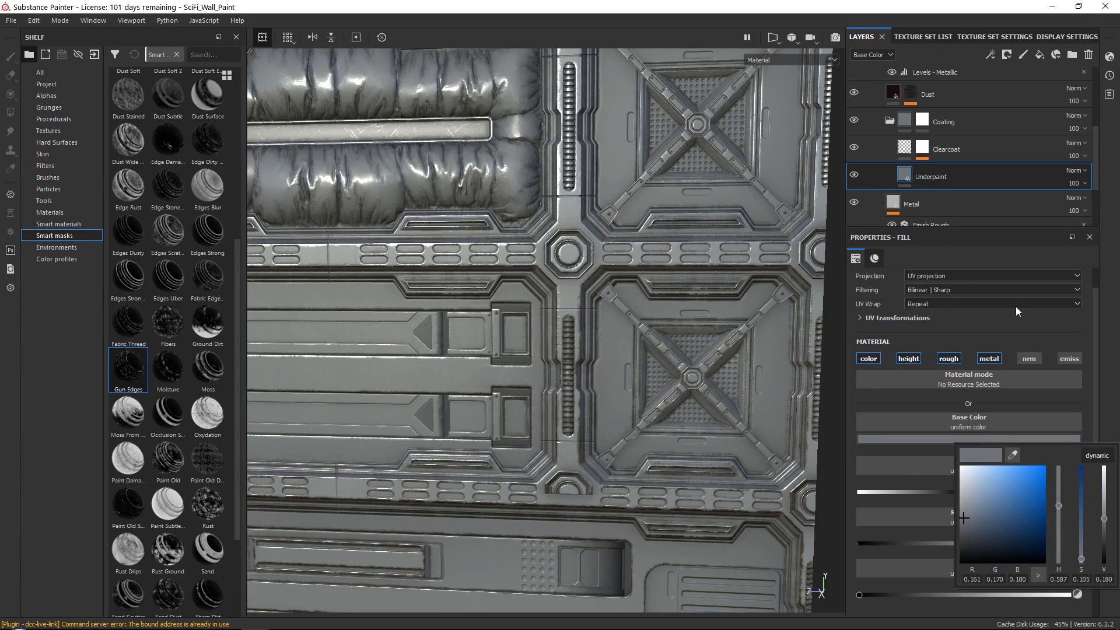
pyautogui.moveTo(1108, 526); pyautogui.dragTo(1104, 536)
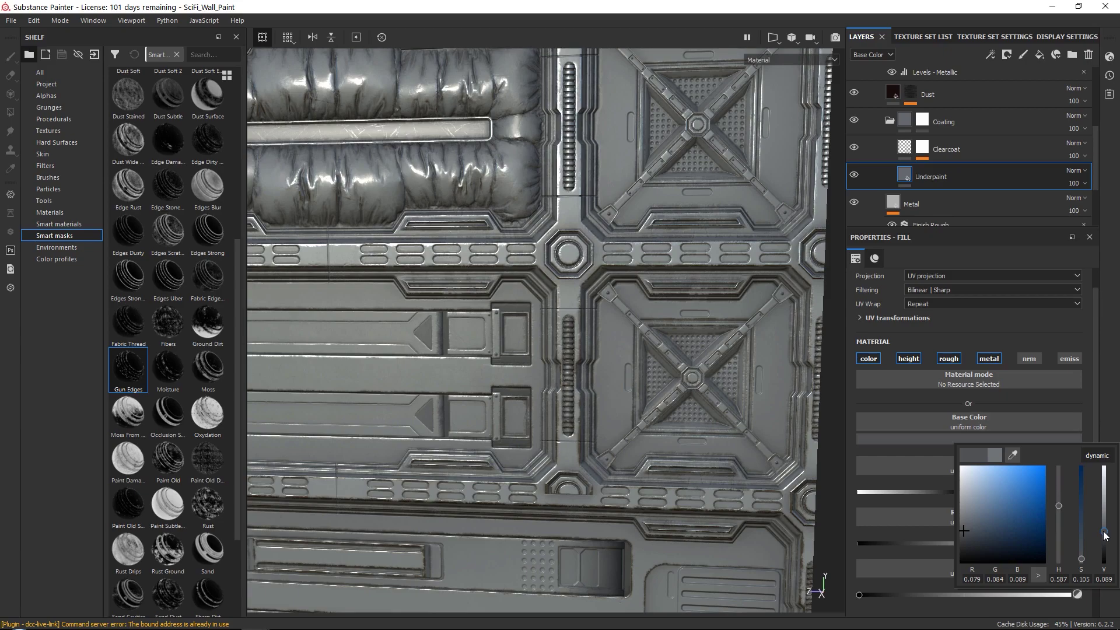
pyautogui.moveTo(1103, 537); pyautogui.dragTo(1102, 535)
pyautogui.scroll(2, 927, 117)
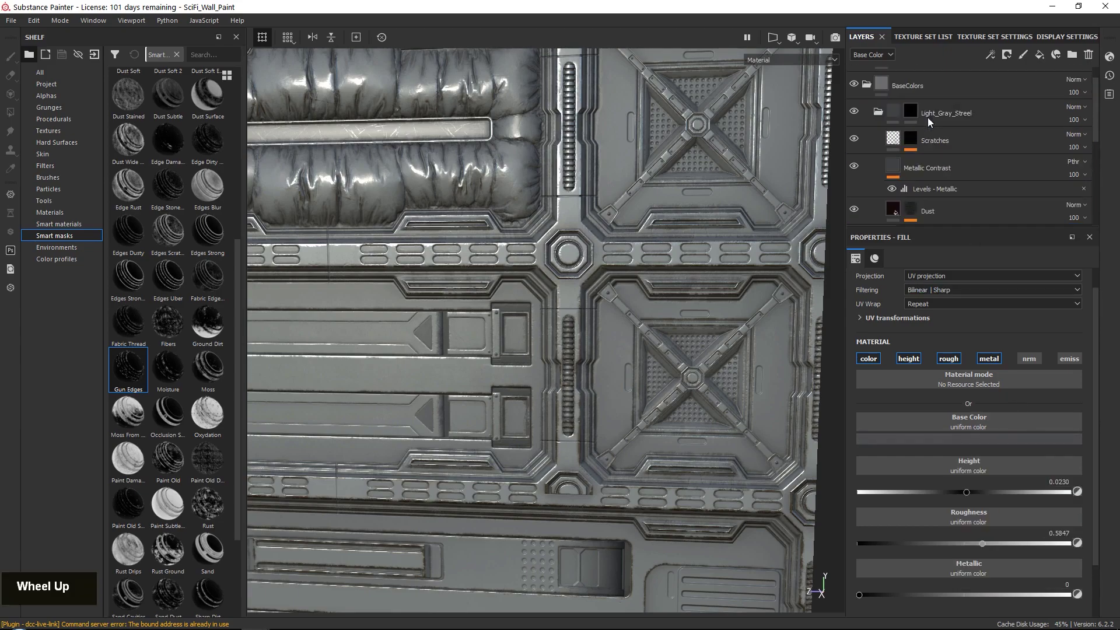
pyautogui.scroll(1, 922, 148)
# - Add a white mask to Light_Gray_Streel and review the dark glossy steel across the panel
pyautogui.click(910, 138)
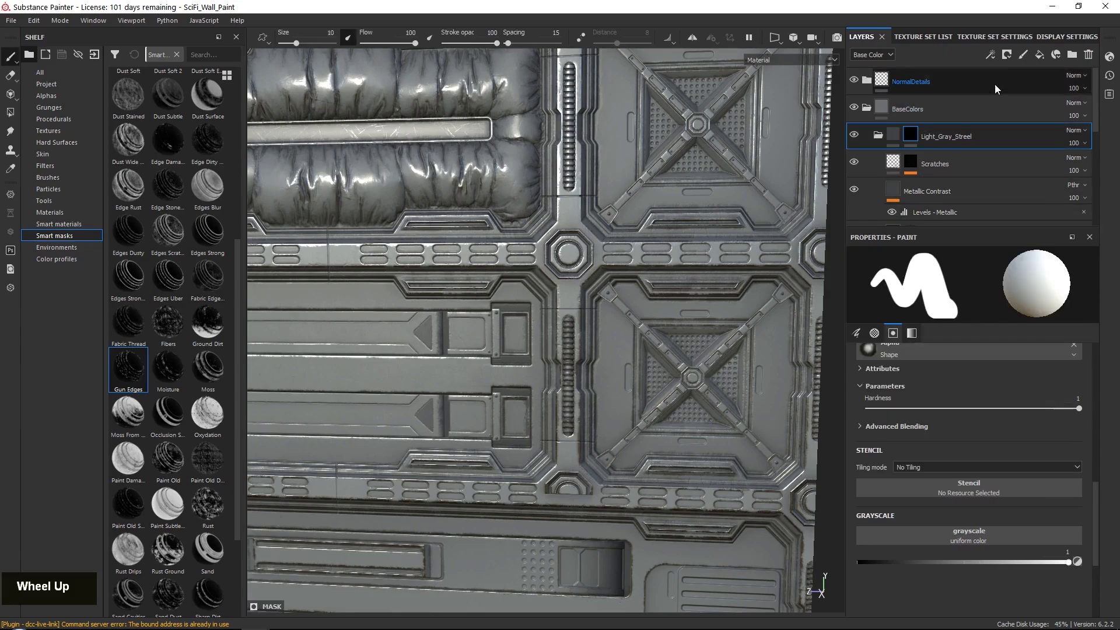
pyautogui.click(1007, 55)
pyautogui.click(1018, 69)
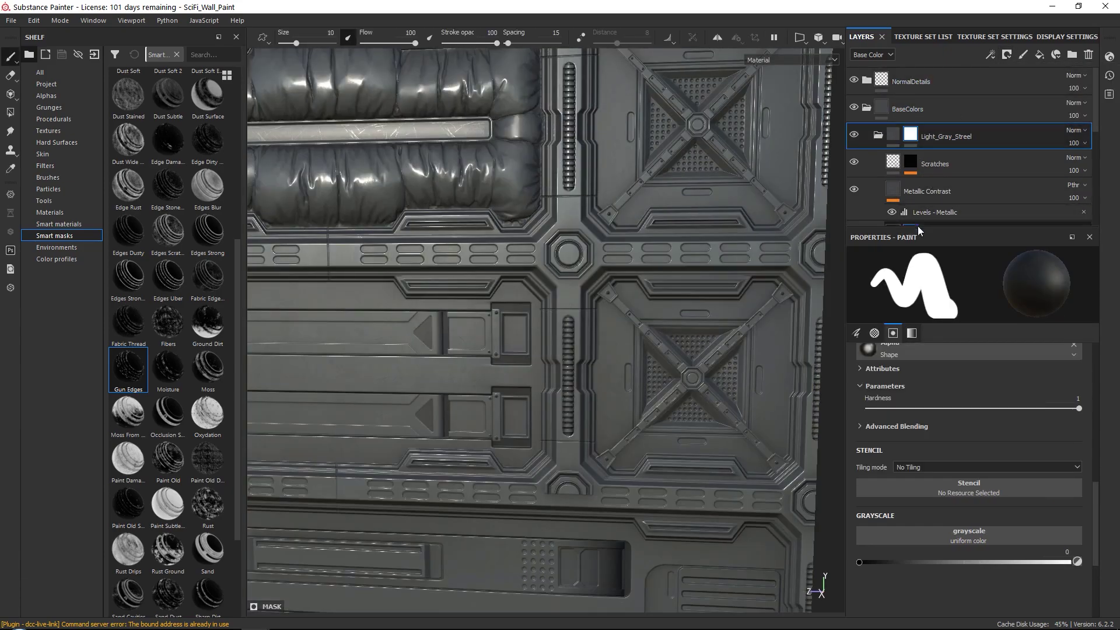
pyautogui.keyDown('alt'); pyautogui.moveTo(642, 354); pyautogui.dragTo(670, 309); pyautogui.keyUp('alt')
pyautogui.keyDown('alt'); pyautogui.moveTo(671, 309); pyautogui.dragTo(618, 292, button='right'); pyautogui.keyUp('alt')
pyautogui.keyDown('alt'); pyautogui.moveTo(679, 289); pyautogui.dragTo(644, 293); pyautogui.keyUp('alt')
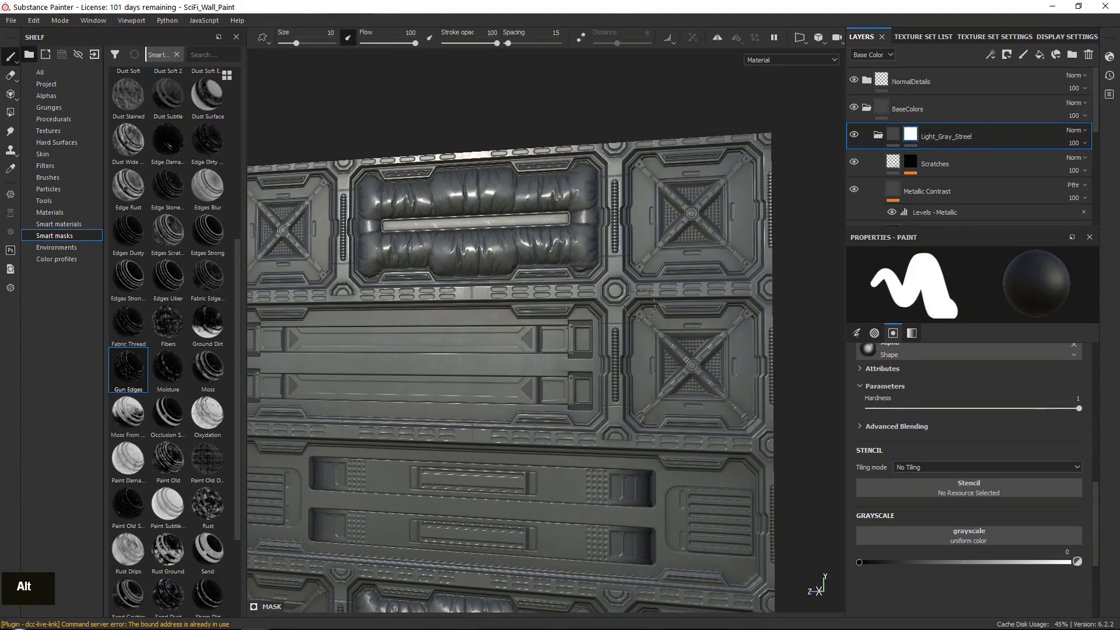
pyautogui.keyDown('alt'); pyautogui.moveTo(551, 291); pyautogui.dragTo(558, 216, button='middle'); pyautogui.keyUp('alt')
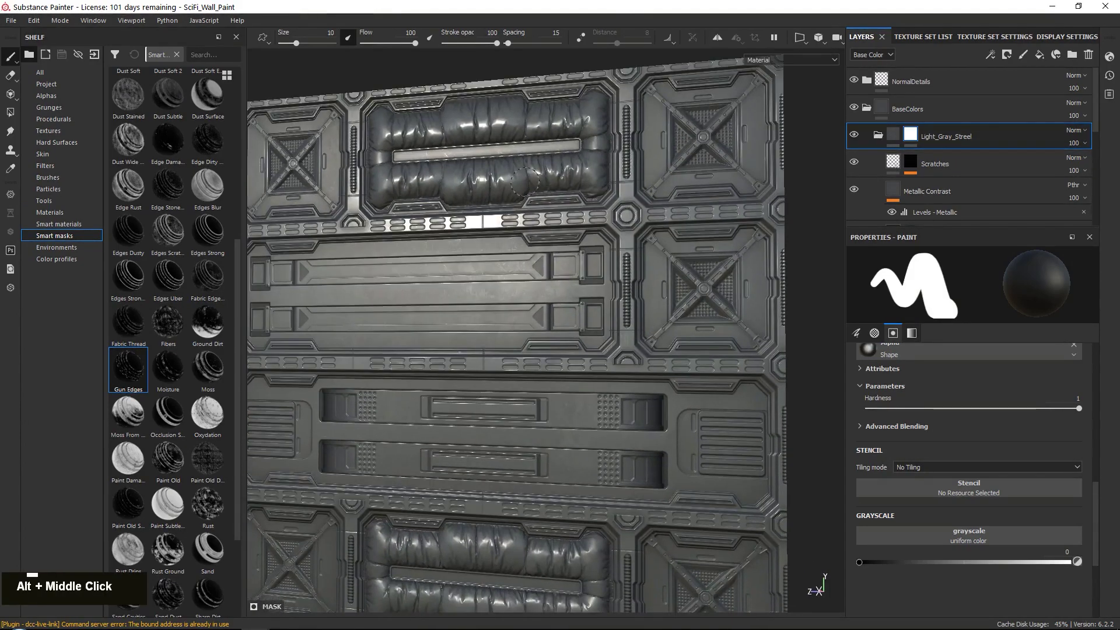
pyautogui.keyDown('alt'); pyautogui.moveTo(558, 217); pyautogui.dragTo(425, 297, button='right'); pyautogui.keyUp('alt')
pyautogui.keyDown('alt'); pyautogui.moveTo(397, 311); pyautogui.dragTo(440, 316); pyautogui.keyUp('alt')
pyautogui.keyDown('alt'); pyautogui.moveTo(702, 280); pyautogui.dragTo(615, 295, button='middle'); pyautogui.keyUp('alt')
pyautogui.keyDown('alt'); pyautogui.moveTo(615, 295); pyautogui.dragTo(586, 248); pyautogui.keyUp('alt')
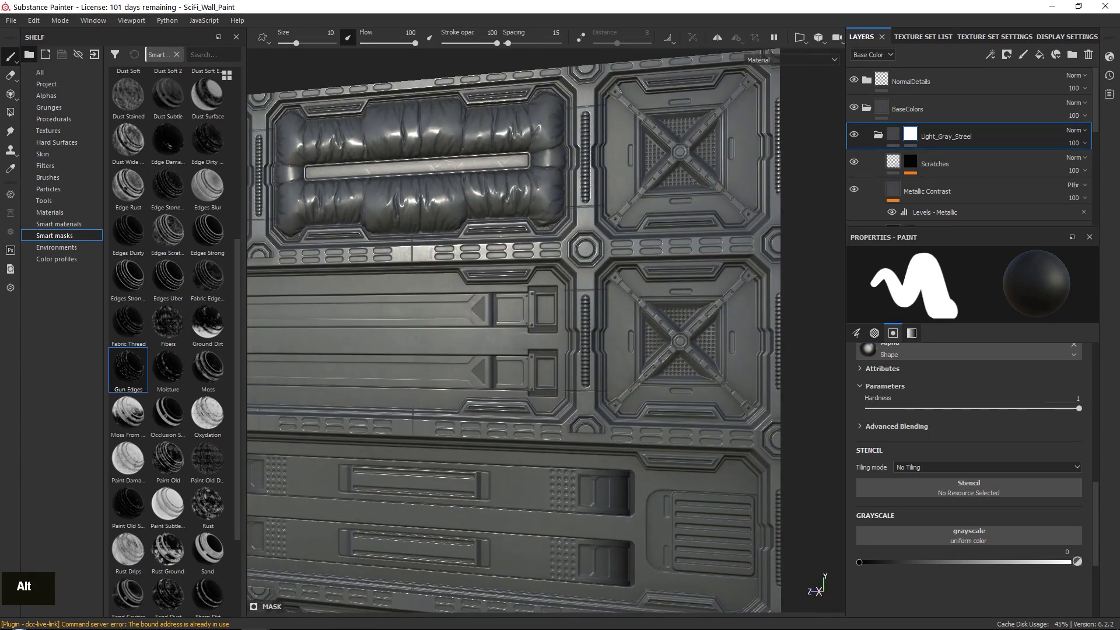
# - Switch to the C_Main Camera.jpg render in Photo Viewer, zoom in and pan around its details
pyautogui.hotkey('alt', 'Tab')
pyautogui.scroll(-2, 524, 235)
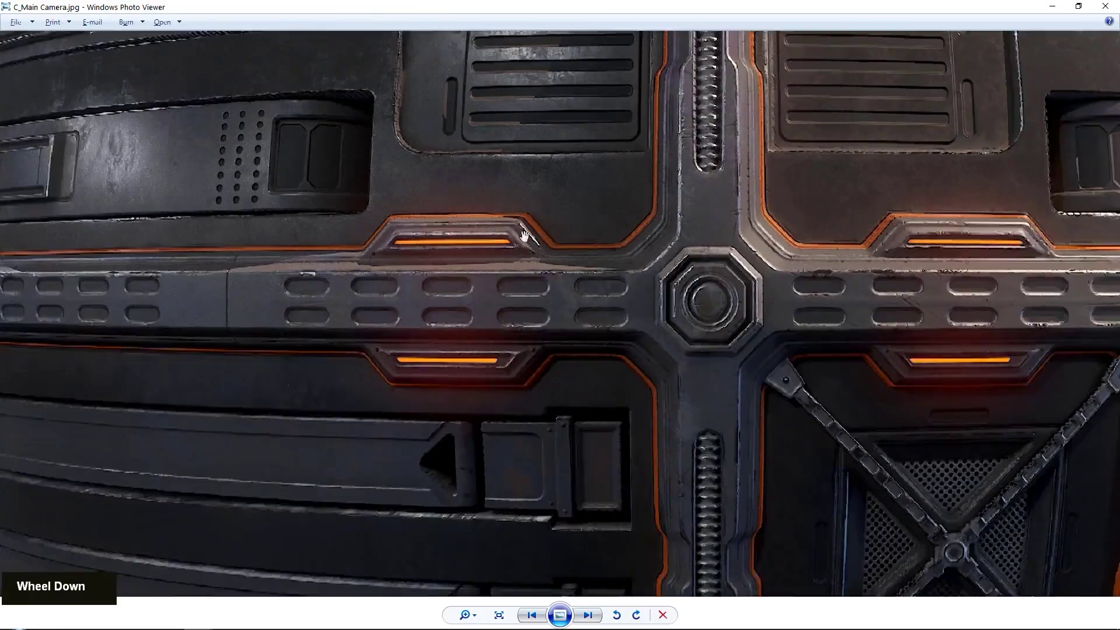
pyautogui.scroll(-3, 523, 236)
pyautogui.scroll(1, 692, 231)
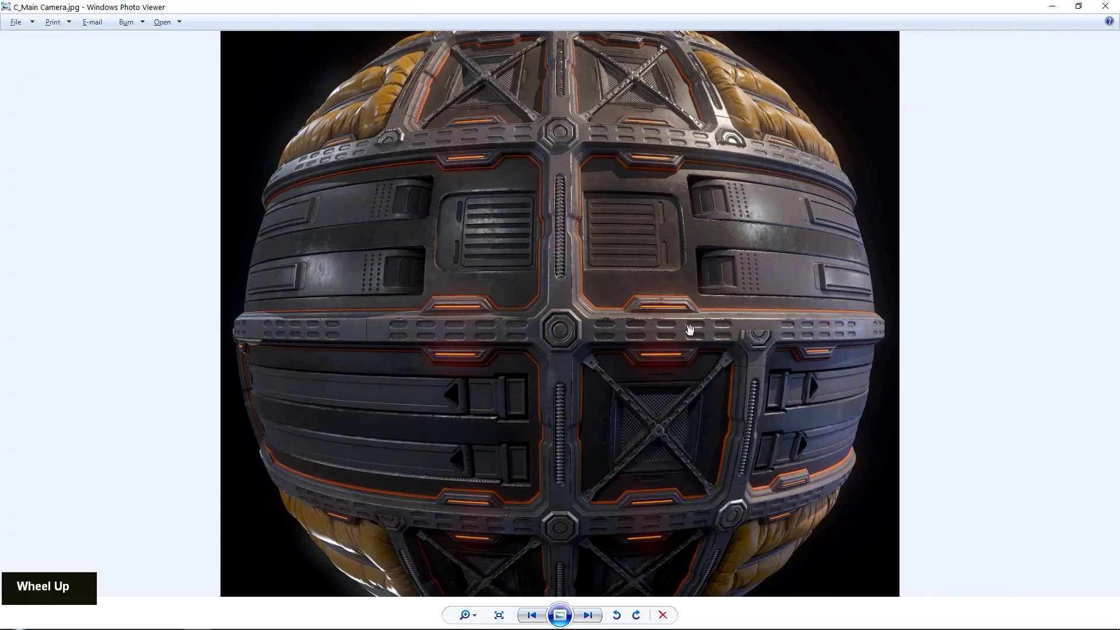
pyautogui.scroll(1, 782, 292)
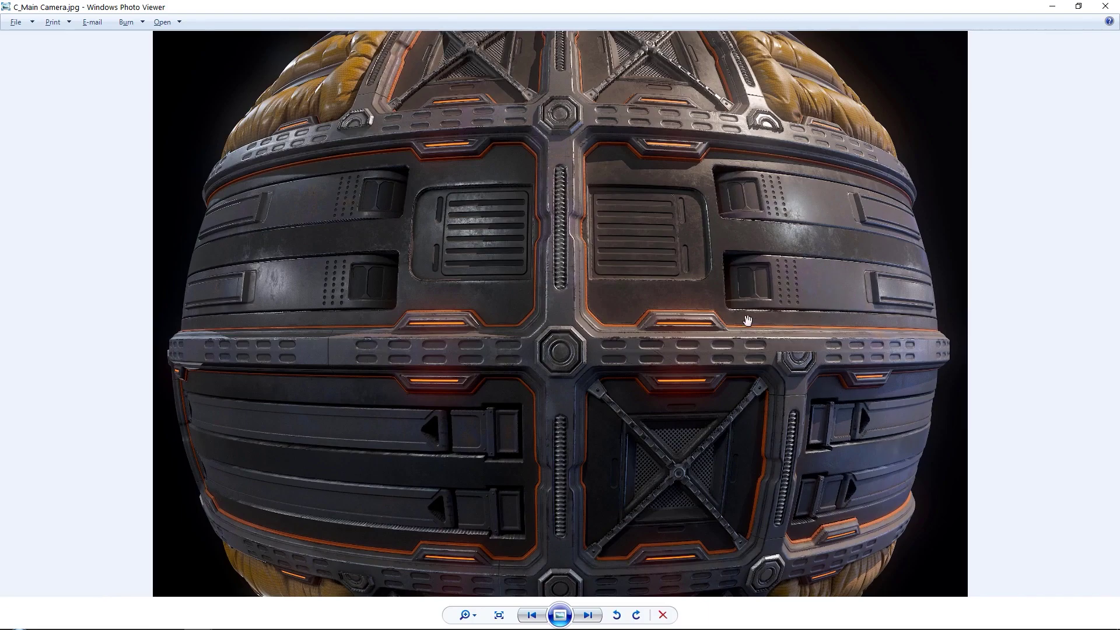
pyautogui.moveTo(747, 320); pyautogui.dragTo(534, 359)
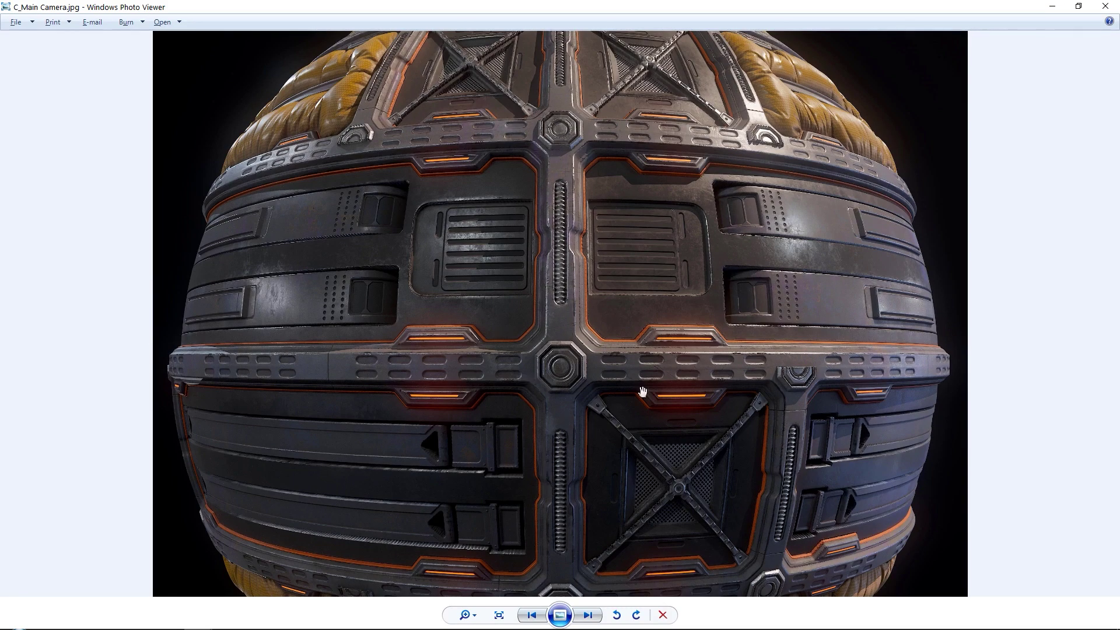
pyautogui.moveTo(549, 367); pyautogui.dragTo(551, 418)
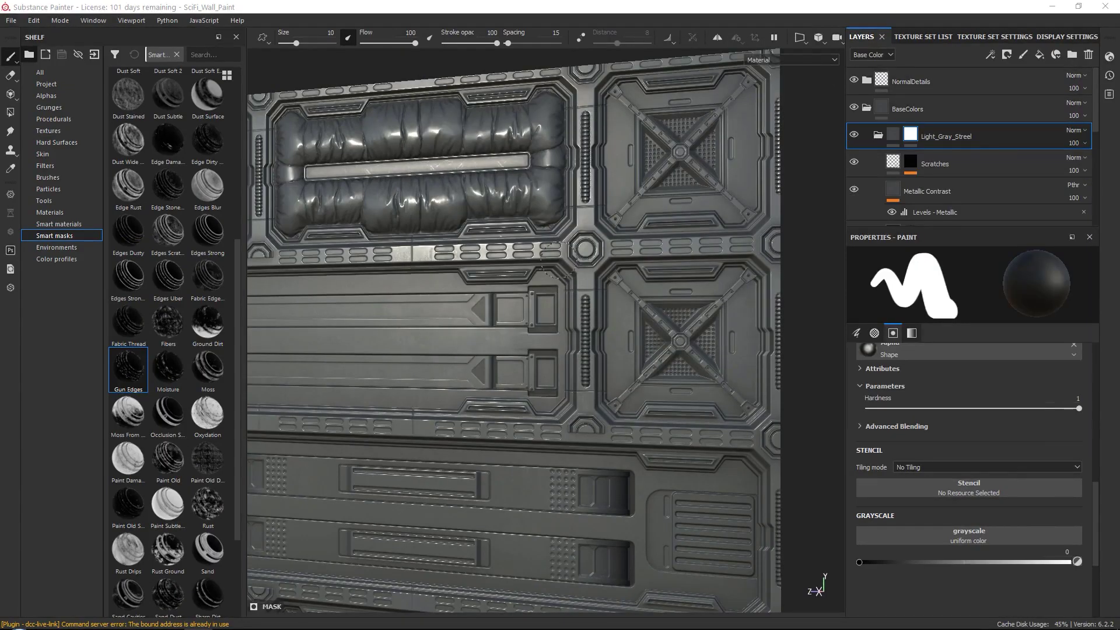
# - Collapse Light_Gray_Streel and add a mask with color selection to it
pyautogui.keyDown('alt'); pyautogui.moveTo(606, 233); pyautogui.dragTo(616, 230); pyautogui.keyUp('alt')
pyautogui.keyDown('alt'); pyautogui.moveTo(615, 231); pyautogui.dragTo(612, 227, button='right'); pyautogui.keyUp('alt')
pyautogui.keyDown('alt'); pyautogui.moveTo(612, 226); pyautogui.dragTo(622, 248, button='middle'); pyautogui.keyUp('alt')
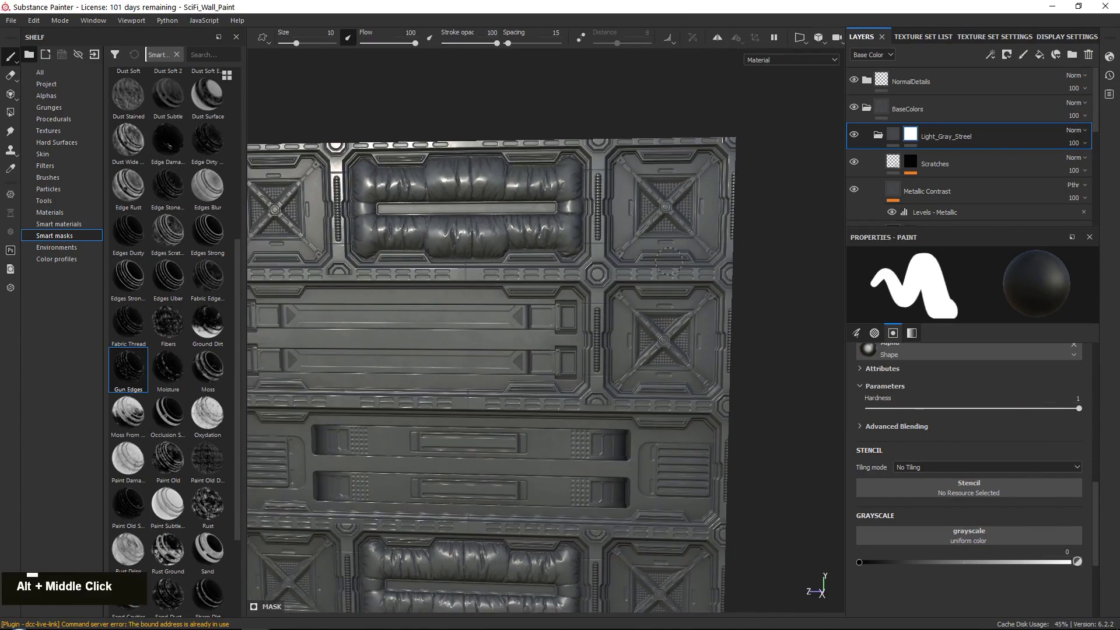
pyautogui.click(879, 137)
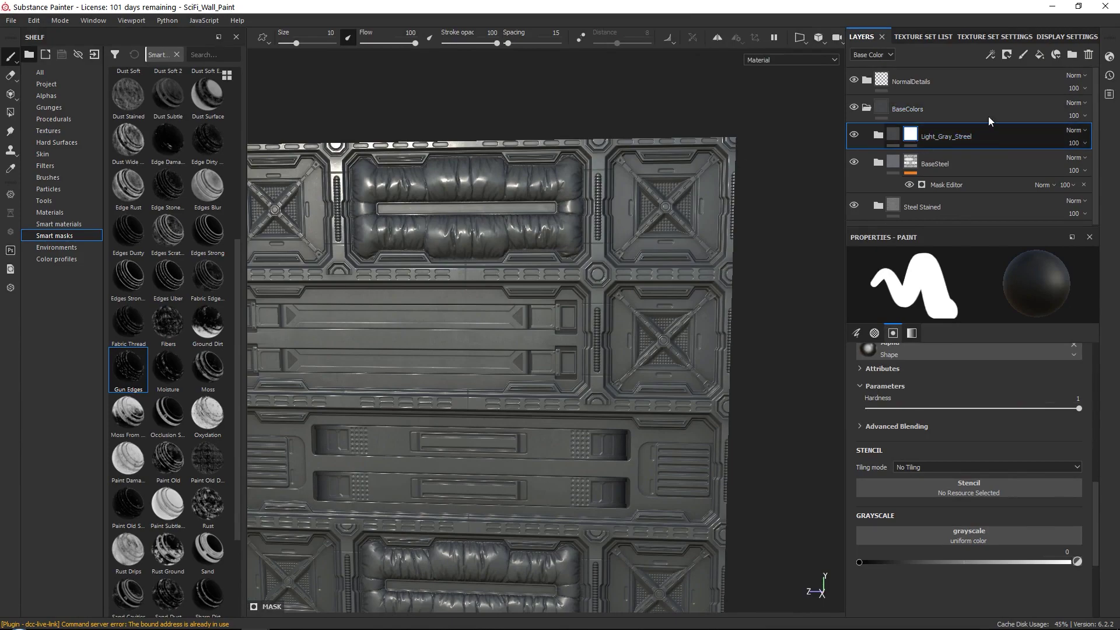
pyautogui.click(1006, 56)
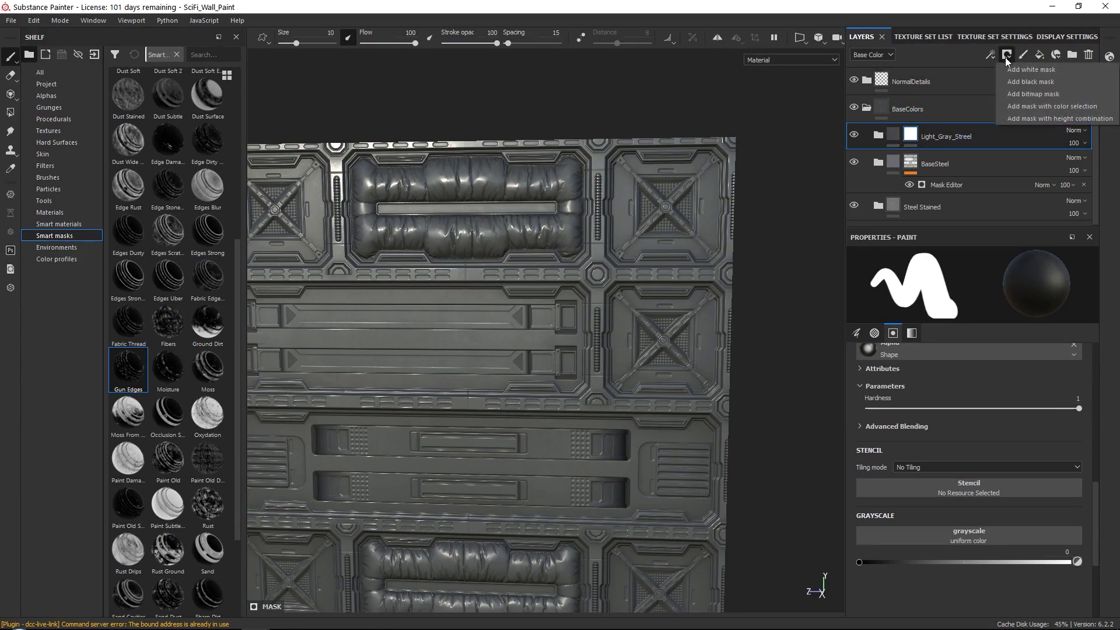
pyautogui.click(1036, 109)
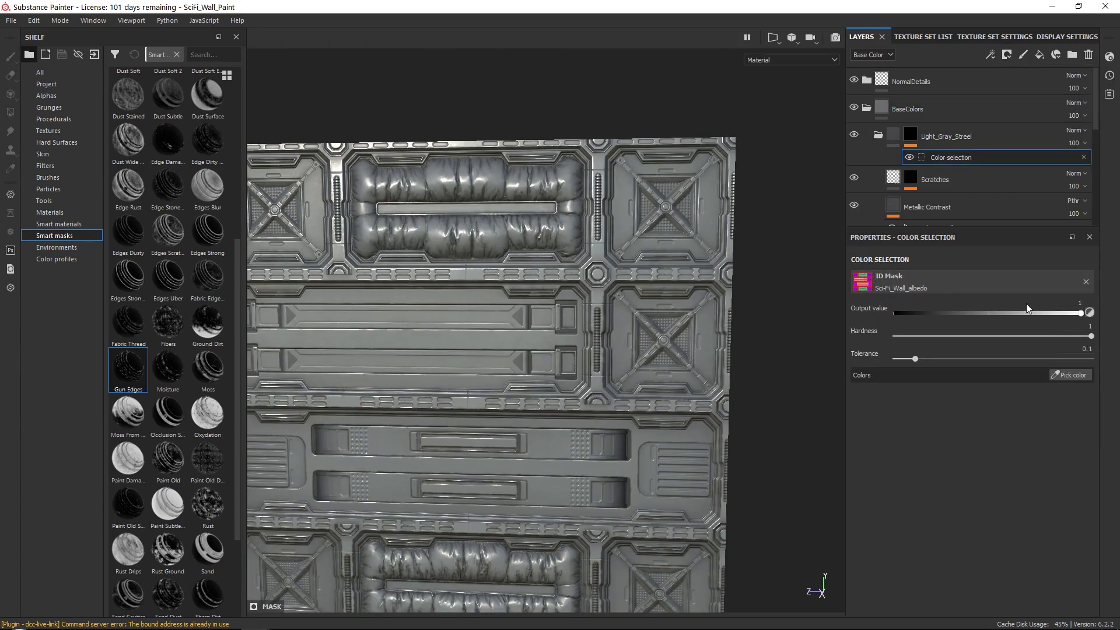
# - Pick the two purple ID colours from Sci-Fi_Wall_albedo for the color-selection mask
pyautogui.click(1087, 376)
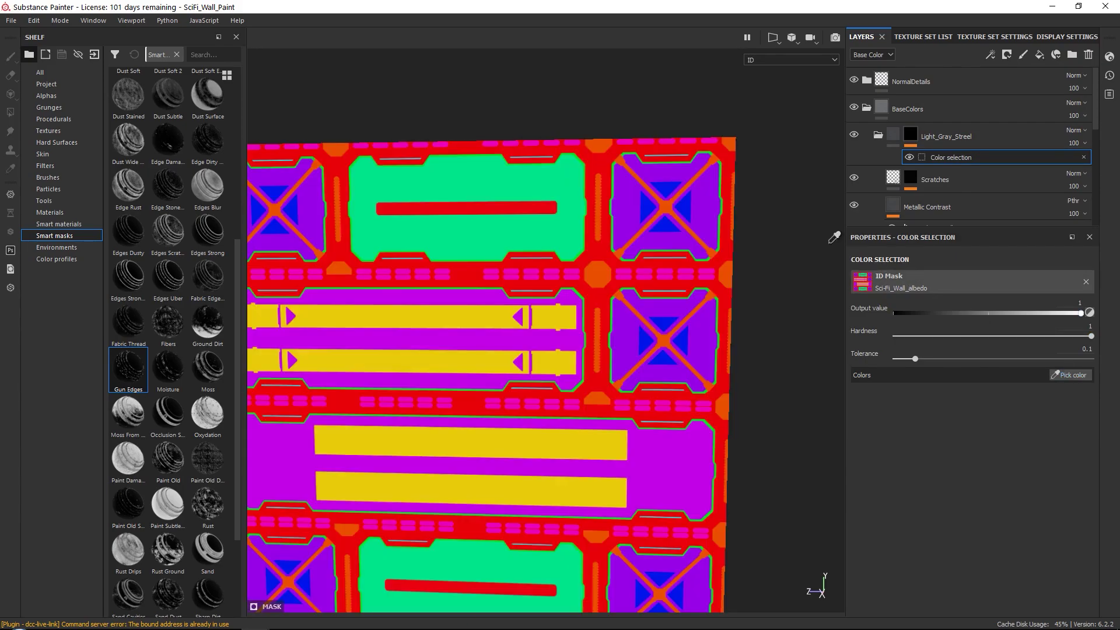
pyautogui.click(704, 202)
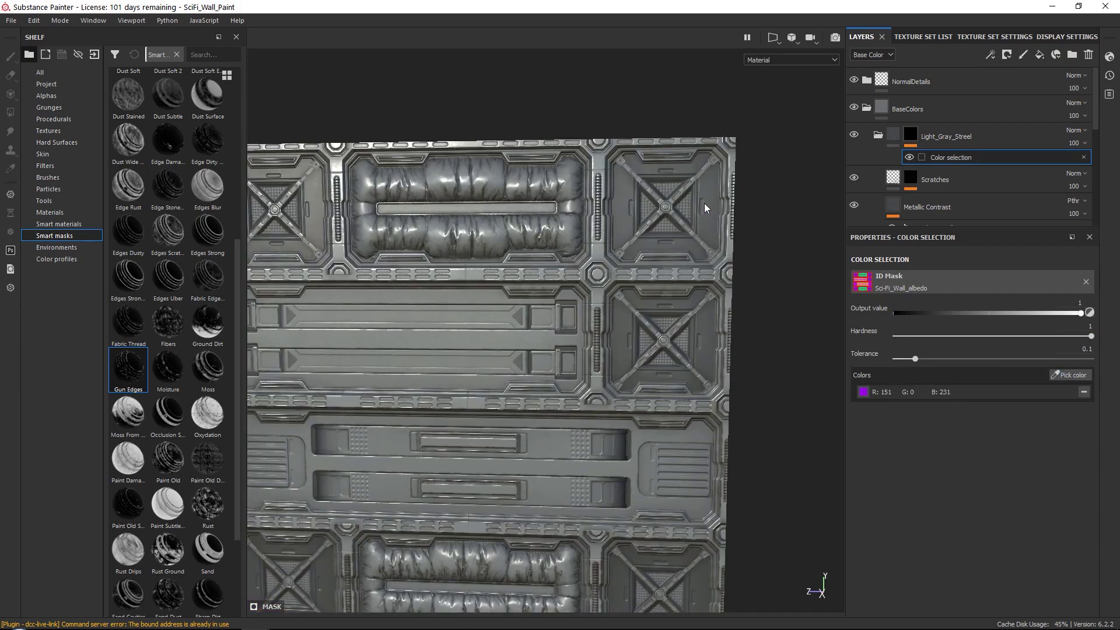
pyautogui.click(1073, 376)
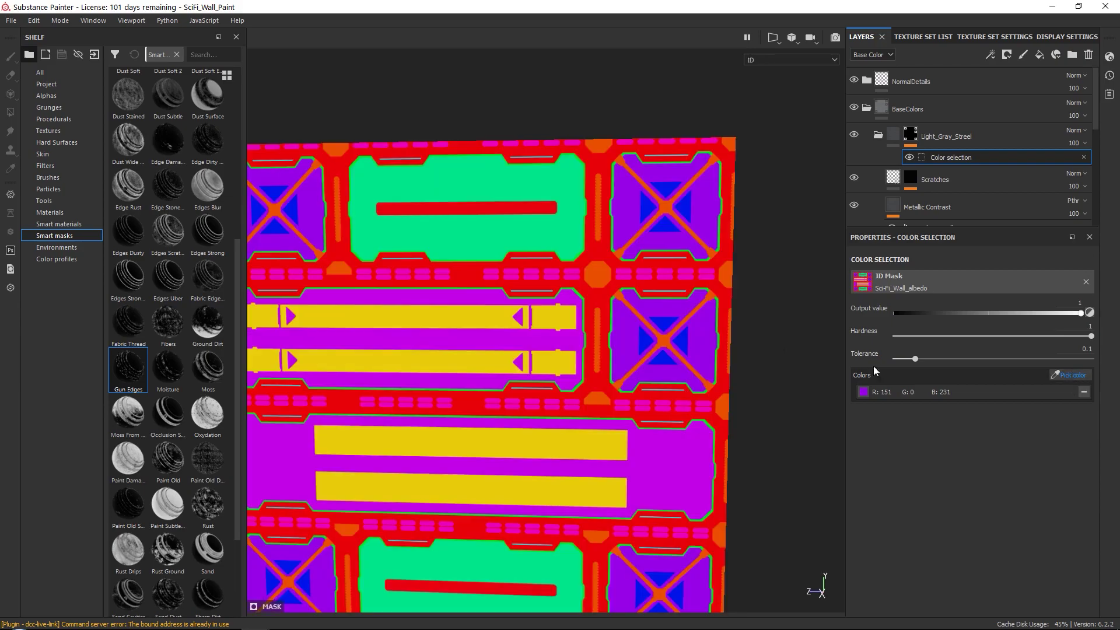
pyautogui.click(476, 293)
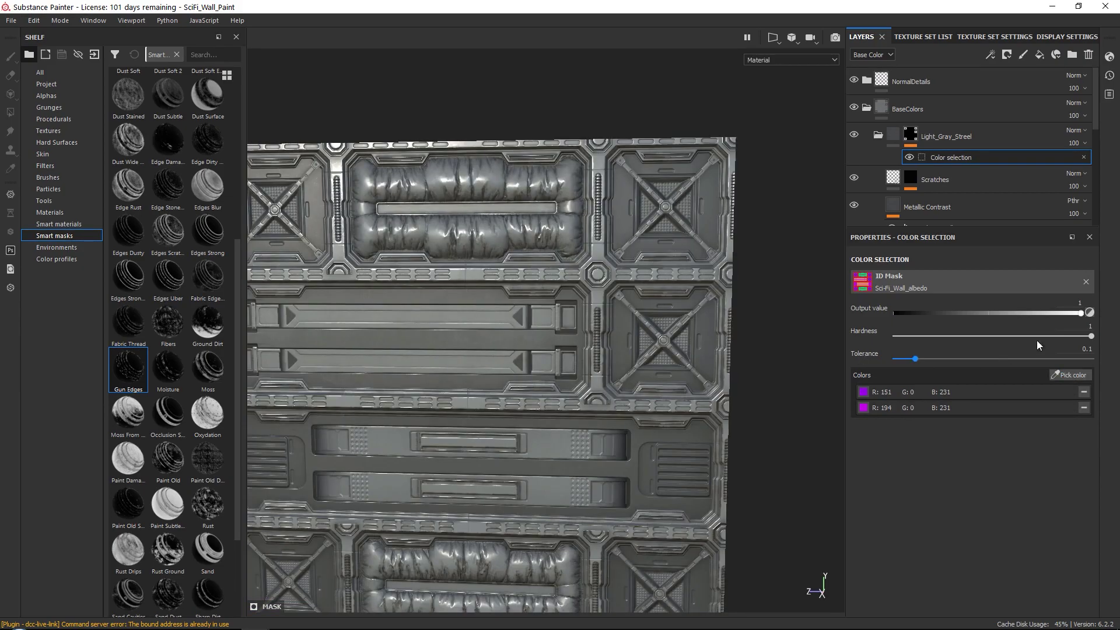
pyautogui.click(1071, 375)
pyautogui.click(683, 455)
pyautogui.keyDown('alt'); pyautogui.moveTo(542, 428); pyautogui.dragTo(592, 227, button='middle'); pyautogui.keyUp('alt')
pyautogui.keyDown('alt'); pyautogui.moveTo(592, 228); pyautogui.dragTo(612, 244); pyautogui.keyUp('alt')
pyautogui.keyDown('alt'); pyautogui.moveTo(612, 245); pyautogui.dragTo(561, 308, button='middle'); pyautogui.keyUp('alt')
pyautogui.keyDown('alt'); pyautogui.moveTo(561, 308); pyautogui.dragTo(938, 438); pyautogui.keyUp('alt')
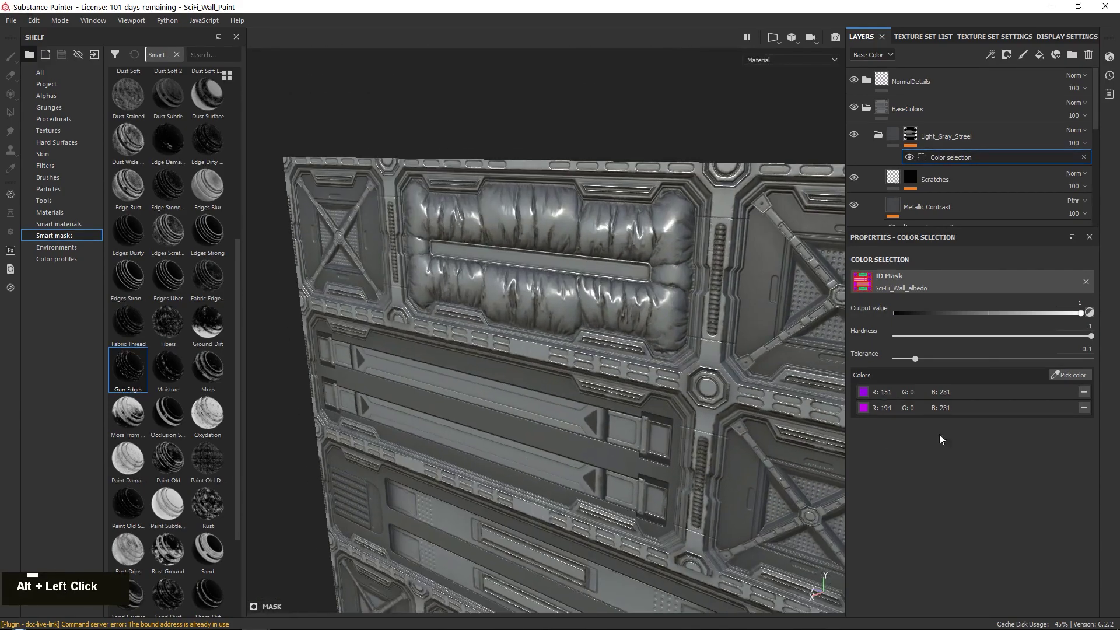
pyautogui.click(1055, 377)
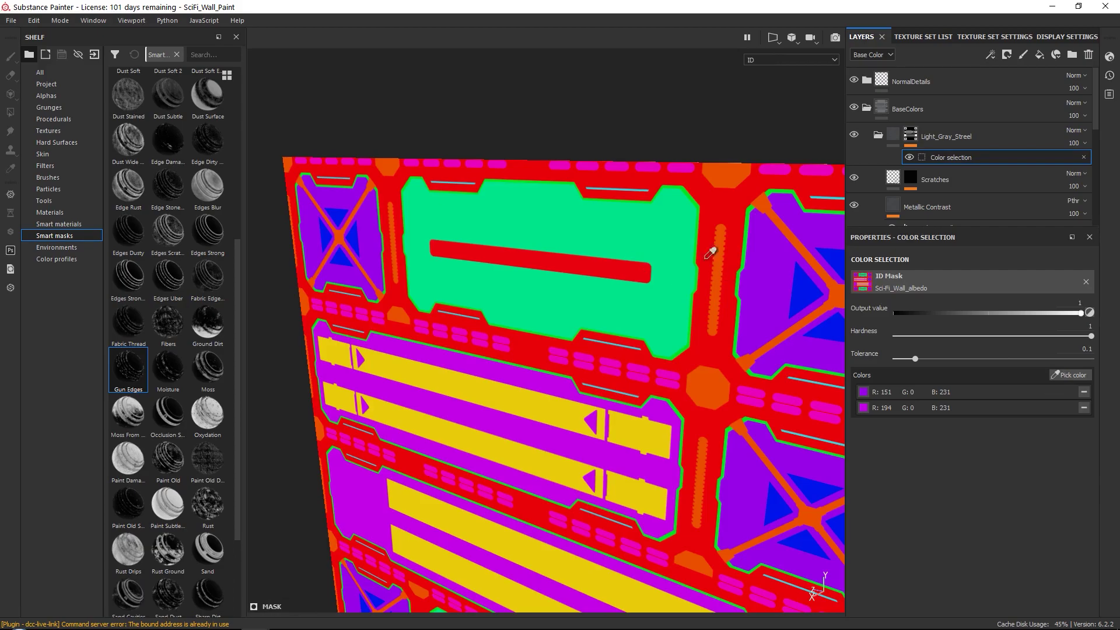
pyautogui.click(370, 233)
# - Orbit and zoom around the wall panels to check the ID-masked Light_Gray_Streel areas
pyautogui.keyDown('alt'); pyautogui.moveTo(512, 375); pyautogui.dragTo(517, 251, button='middle'); pyautogui.keyUp('alt')
pyautogui.keyDown('alt'); pyautogui.moveTo(517, 252); pyautogui.dragTo(490, 246, button='right'); pyautogui.keyUp('alt')
pyautogui.keyDown('alt'); pyautogui.moveTo(490, 246); pyautogui.dragTo(632, 251); pyautogui.keyUp('alt')
pyautogui.keyDown('alt'); pyautogui.moveTo(632, 250); pyautogui.dragTo(572, 201, button='middle'); pyautogui.keyUp('alt')
pyautogui.keyDown('alt'); pyautogui.moveTo(571, 202); pyautogui.dragTo(589, 195); pyautogui.keyUp('alt')
pyautogui.keyDown('alt'); pyautogui.moveTo(589, 195); pyautogui.dragTo(658, 247, button='middle'); pyautogui.keyUp('alt')
pyautogui.keyDown('alt'); pyautogui.moveTo(658, 248); pyautogui.dragTo(620, 194, button='right'); pyautogui.keyUp('alt')
pyautogui.keyDown('alt'); pyautogui.moveTo(619, 194); pyautogui.dragTo(571, 257); pyautogui.keyUp('alt')
pyautogui.keyDown('alt'); pyautogui.moveTo(571, 257); pyautogui.dragTo(543, 274, button='middle'); pyautogui.keyUp('alt')
pyautogui.keyDown('alt'); pyautogui.moveTo(542, 274); pyautogui.dragTo(558, 315, button='right'); pyautogui.keyUp('alt')
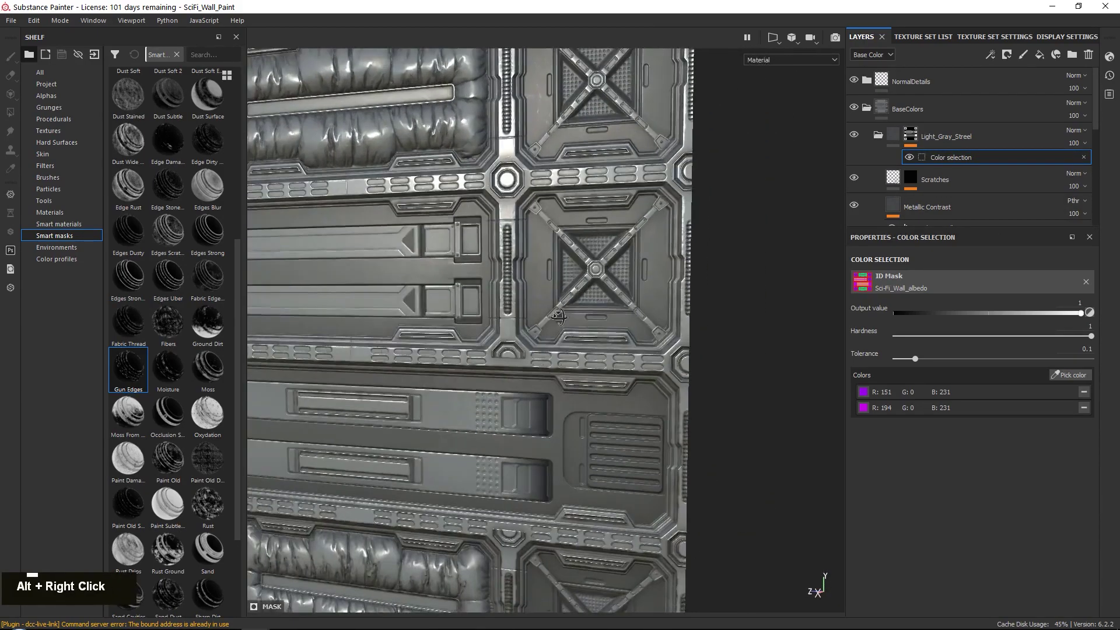
pyautogui.keyDown('alt'); pyautogui.moveTo(558, 315); pyautogui.dragTo(531, 338); pyautogui.keyUp('alt')
pyautogui.keyDown('alt'); pyautogui.moveTo(530, 337); pyautogui.dragTo(526, 333, button='middle'); pyautogui.keyUp('alt')
pyautogui.keyDown('alt'); pyautogui.moveTo(526, 333); pyautogui.dragTo(633, 317); pyautogui.keyUp('alt')
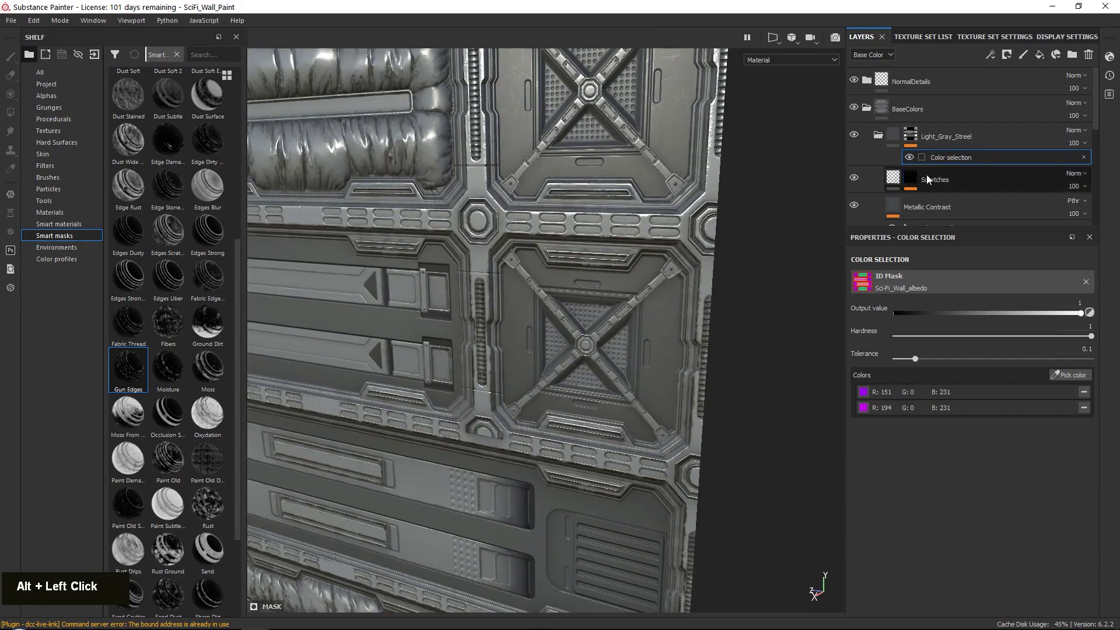
pyautogui.scroll(-4, 928, 180)
# - Darken the Underpaint layer's base colour with its V slider
pyautogui.click(959, 170)
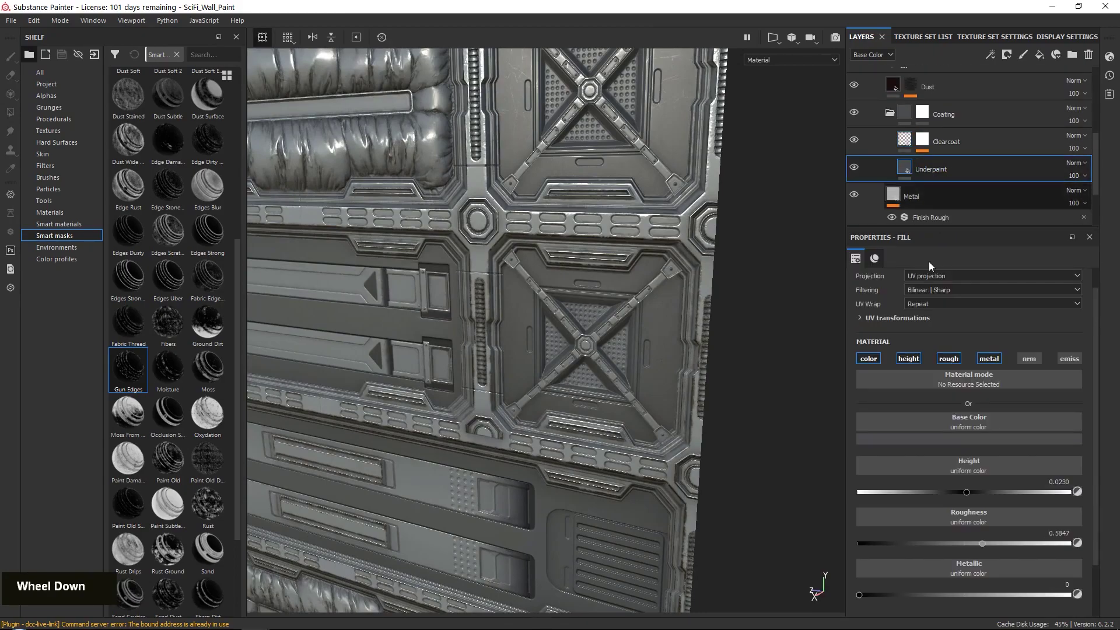
pyautogui.click(961, 437)
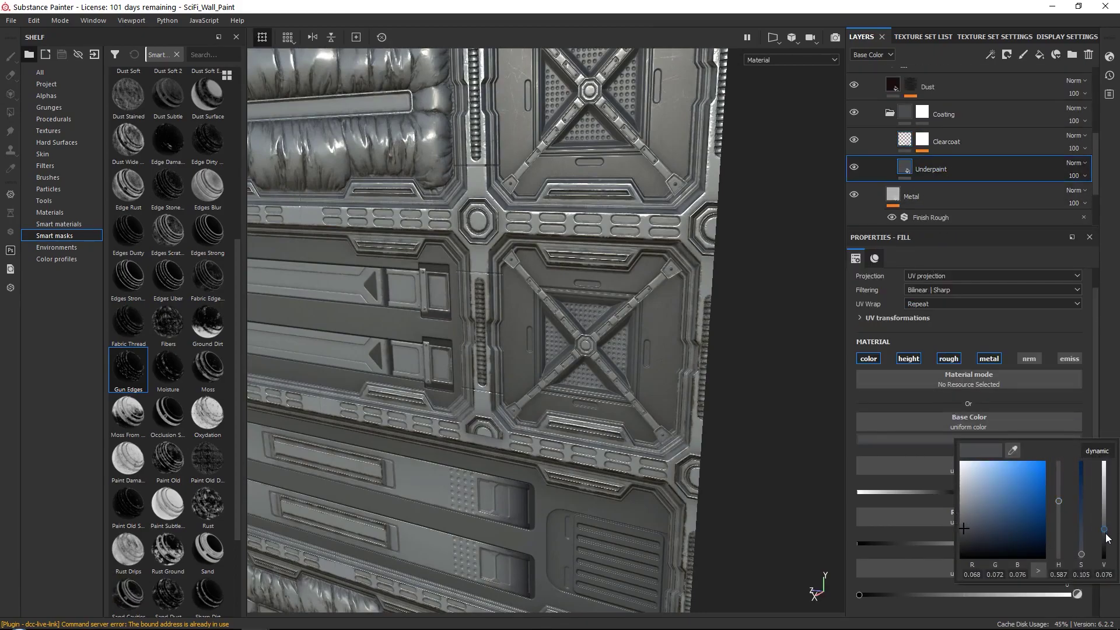
pyautogui.moveTo(1105, 533); pyautogui.dragTo(1105, 534)
pyautogui.keyDown('alt'); pyautogui.moveTo(633, 402); pyautogui.dragTo(665, 400, button='right'); pyautogui.keyUp('alt')
pyautogui.keyDown('alt'); pyautogui.moveTo(665, 400); pyautogui.dragTo(652, 323); pyautogui.keyUp('alt')
# - Raise the Clearcoat layer's roughness from 0.2 to 0.2678
pyautogui.click(961, 145)
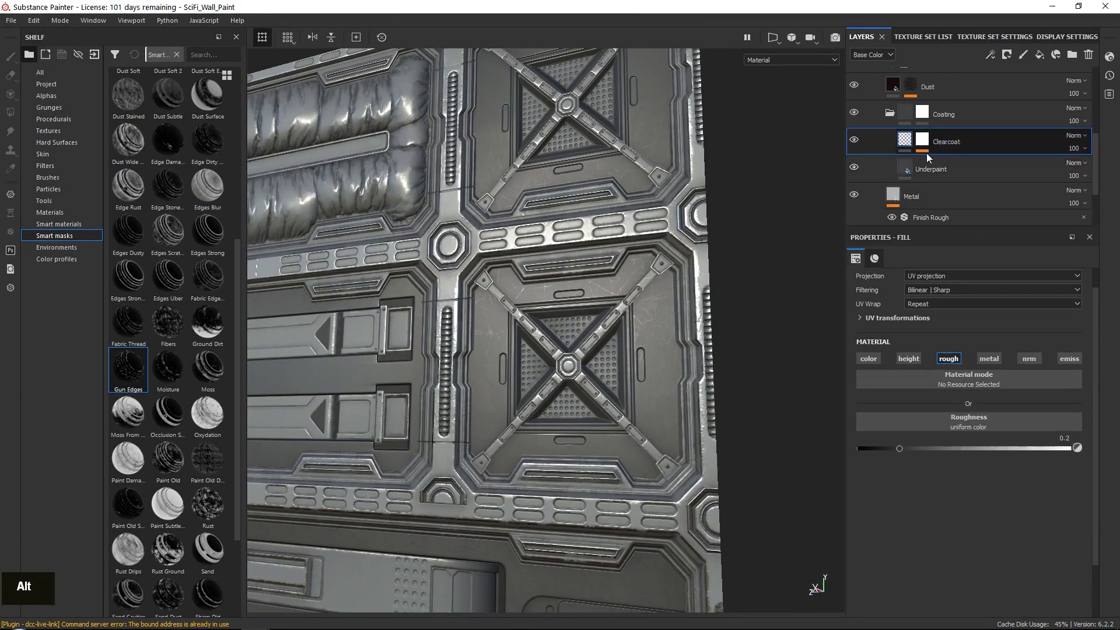
pyautogui.moveTo(900, 450); pyautogui.dragTo(913, 447)
pyautogui.keyDown('alt'); pyautogui.moveTo(526, 325); pyautogui.dragTo(489, 326, button='right'); pyautogui.keyUp('alt')
pyautogui.keyDown('alt'); pyautogui.moveTo(488, 326); pyautogui.dragTo(538, 317); pyautogui.keyUp('alt')
pyautogui.keyDown('alt'); pyautogui.moveTo(537, 316); pyautogui.dragTo(631, 247, button='middle'); pyautogui.keyUp('alt')
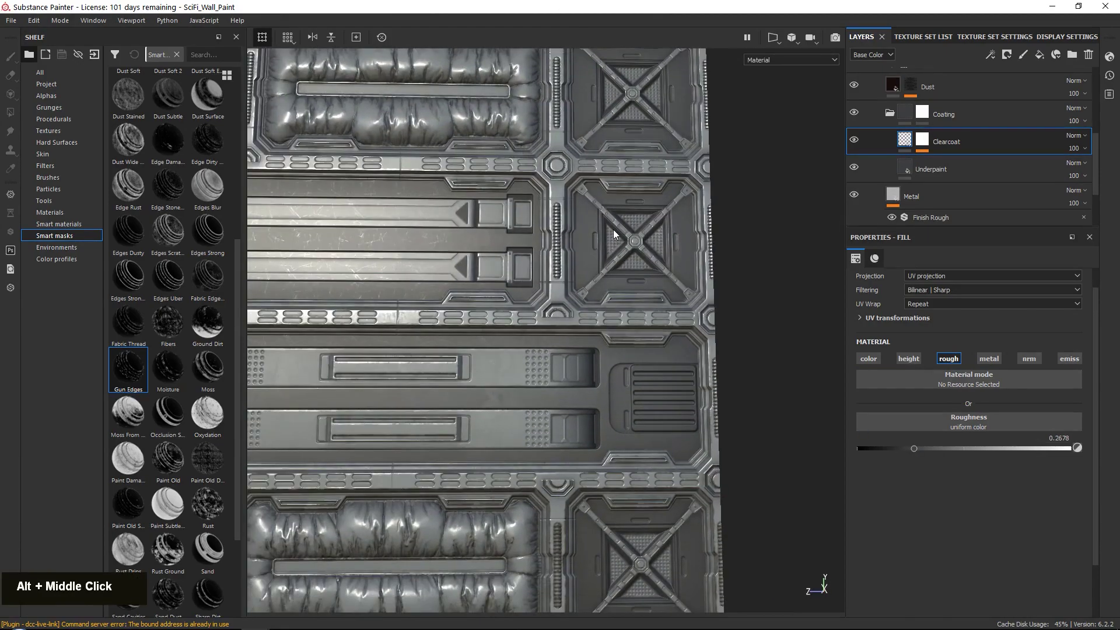
pyautogui.scroll(4, 915, 129)
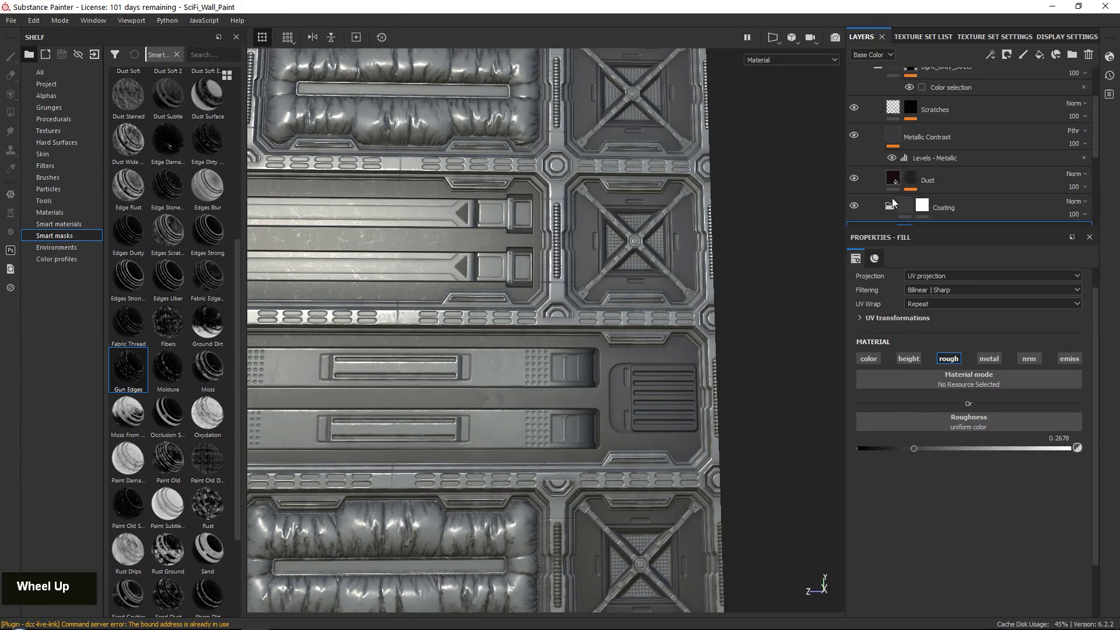
pyautogui.scroll(3, 958, 170)
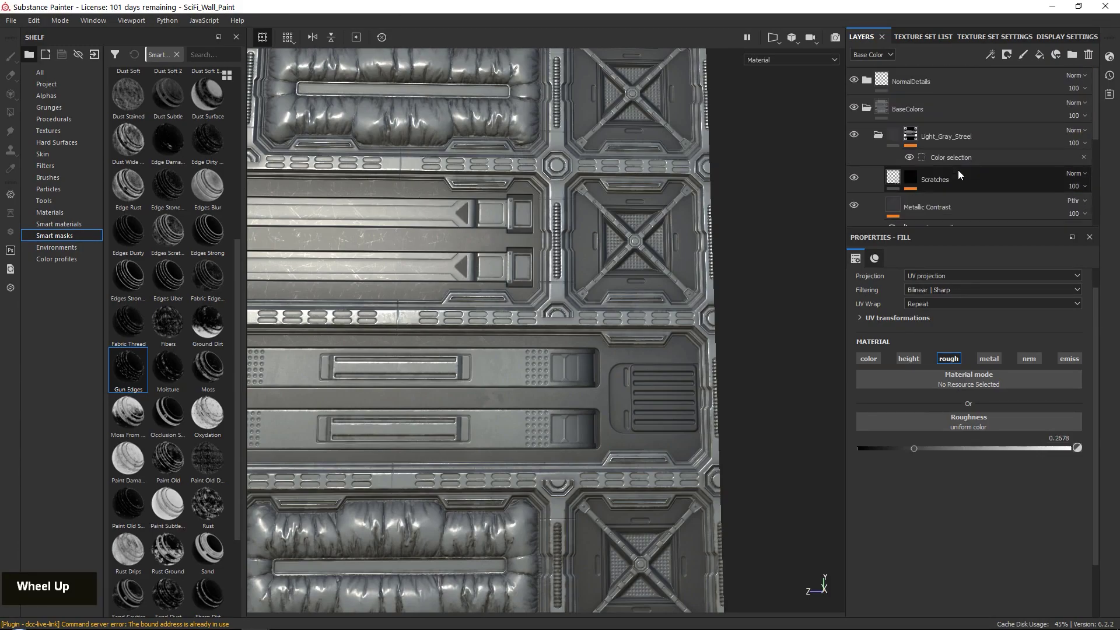
# - Collapse the Light_Gray_Streel group, inspect the wall panels, and select Steel Stained
pyautogui.click(877, 135)
pyautogui.keyDown('alt'); pyautogui.moveTo(507, 213); pyautogui.dragTo(542, 166, button='middle'); pyautogui.keyUp('alt')
pyautogui.keyDown('alt'); pyautogui.moveTo(543, 166); pyautogui.dragTo(590, 212); pyautogui.keyUp('alt')
pyautogui.keyDown('alt'); pyautogui.moveTo(590, 211); pyautogui.dragTo(577, 266, button='middle'); pyautogui.keyUp('alt')
pyautogui.keyDown('alt'); pyautogui.moveTo(577, 266); pyautogui.dragTo(612, 286, button='right'); pyautogui.keyUp('alt')
pyautogui.keyDown('alt'); pyautogui.moveTo(613, 285); pyautogui.dragTo(610, 270); pyautogui.keyUp('alt')
pyautogui.keyDown('alt'); pyautogui.moveTo(610, 269); pyautogui.dragTo(612, 225, button='middle'); pyautogui.keyUp('alt')
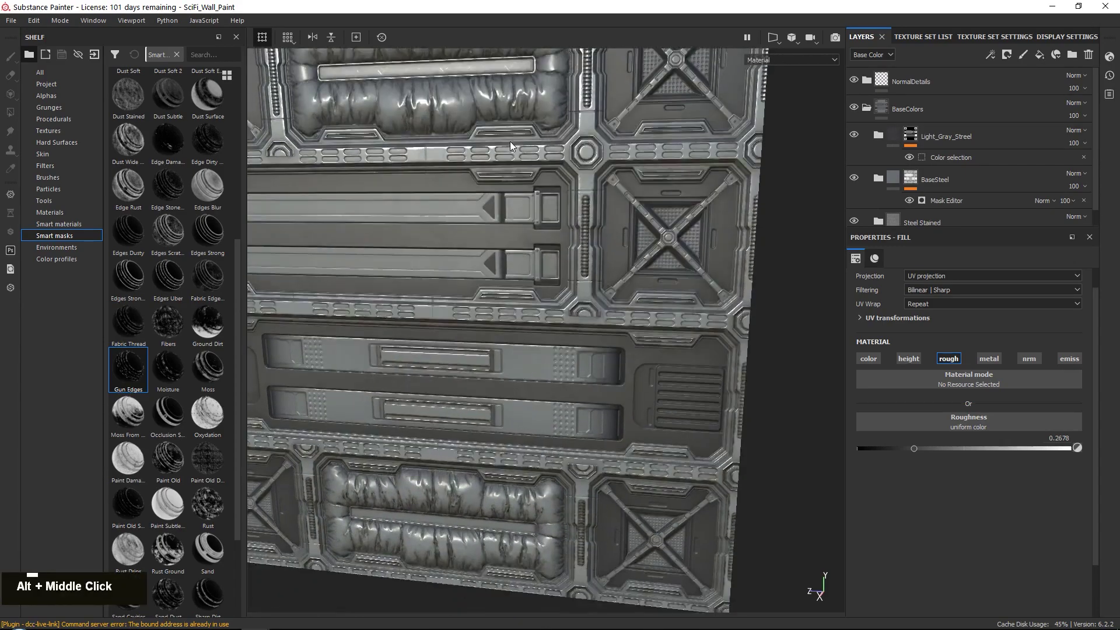
pyautogui.keyDown('alt'); pyautogui.moveTo(613, 224); pyautogui.dragTo(620, 220, button='right'); pyautogui.keyUp('alt')
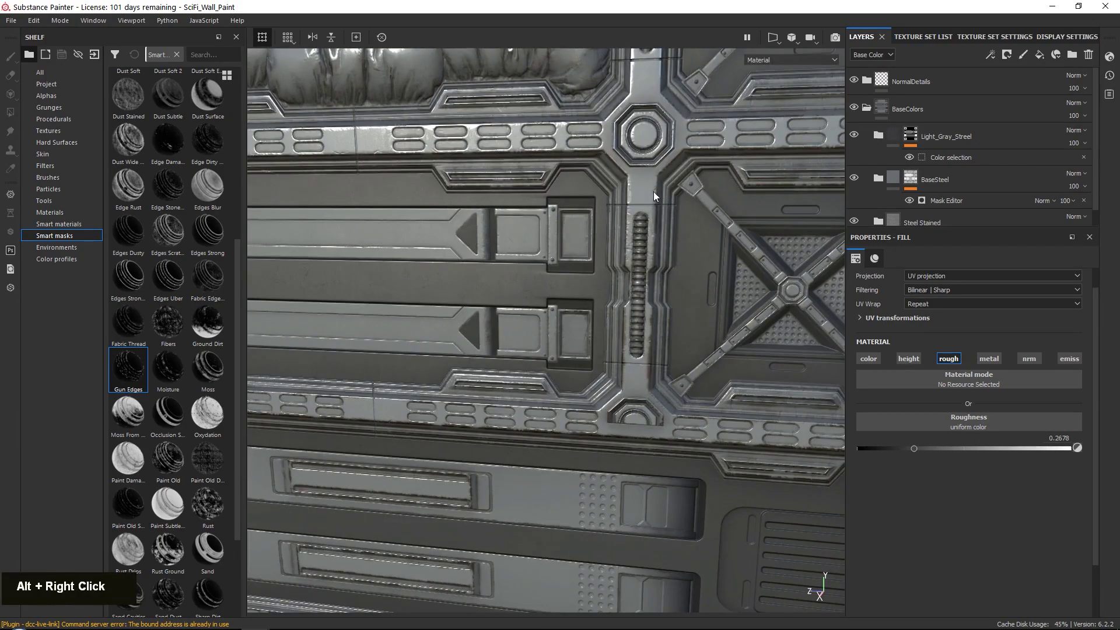
pyautogui.keyDown('alt'); pyautogui.moveTo(618, 379); pyautogui.dragTo(632, 333, button='right'); pyautogui.keyUp('alt')
pyautogui.keyDown('alt'); pyautogui.moveTo(633, 334); pyautogui.dragTo(596, 302, button='middle'); pyautogui.keyUp('alt')
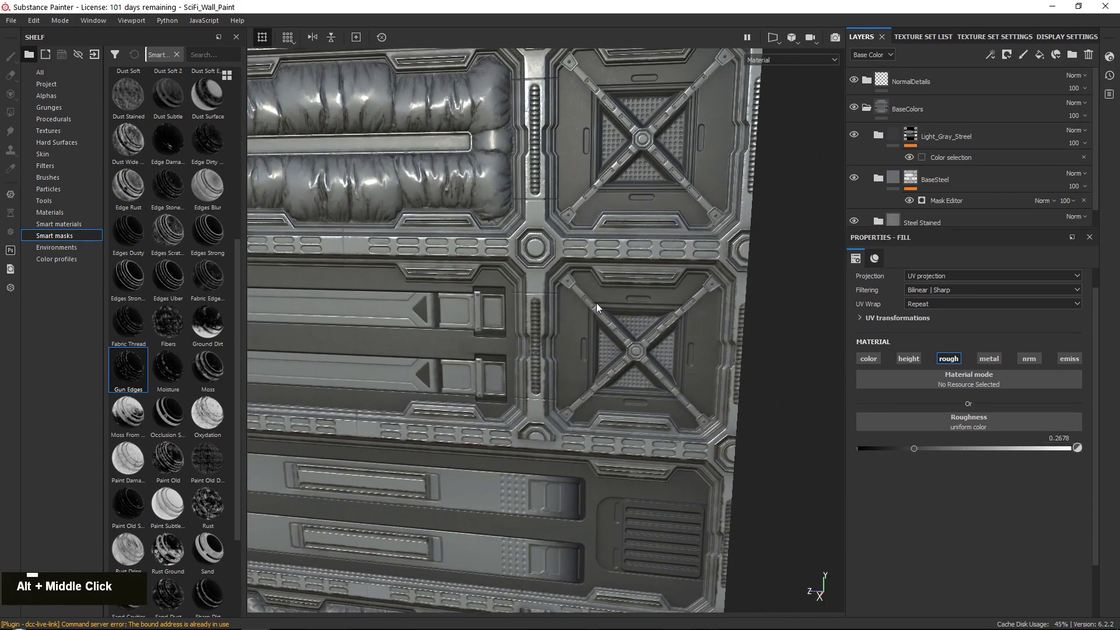
pyautogui.scroll(-1, 944, 201)
pyautogui.click(964, 204)
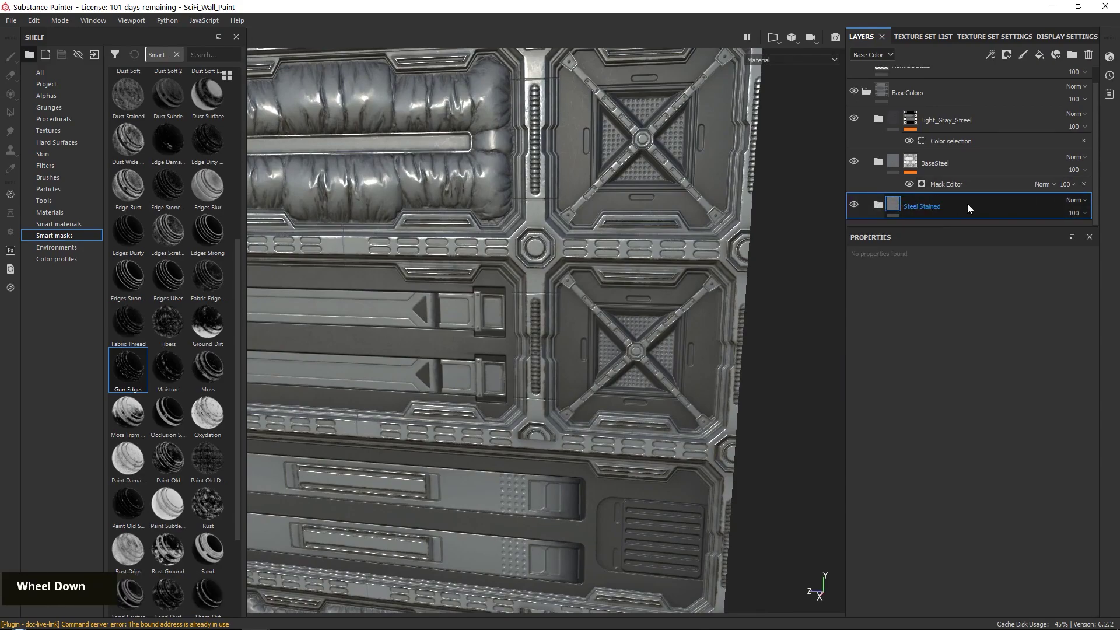
# - Duplicate the Steel Stained layer and move the copy above Light_Gray_Streel
pyautogui.rightClick(967, 203)
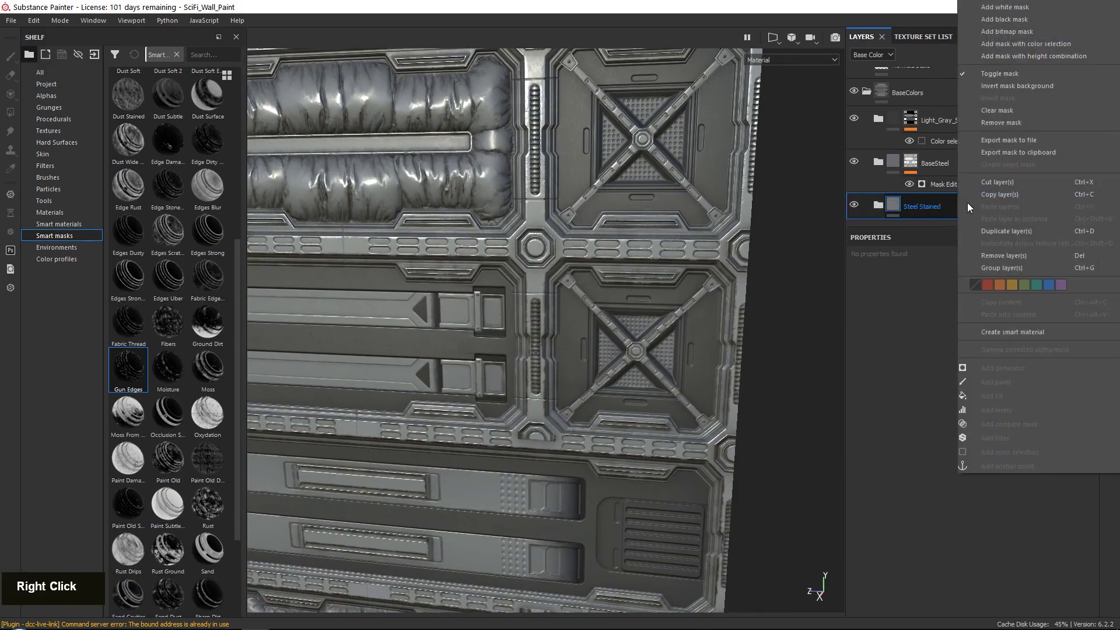
pyautogui.click(1002, 227)
pyautogui.moveTo(972, 198); pyautogui.dragTo(961, 107)
# - Rename the copy to Plain_Steel and add a colour-selection mask
pyautogui.doubleClick(921, 118)
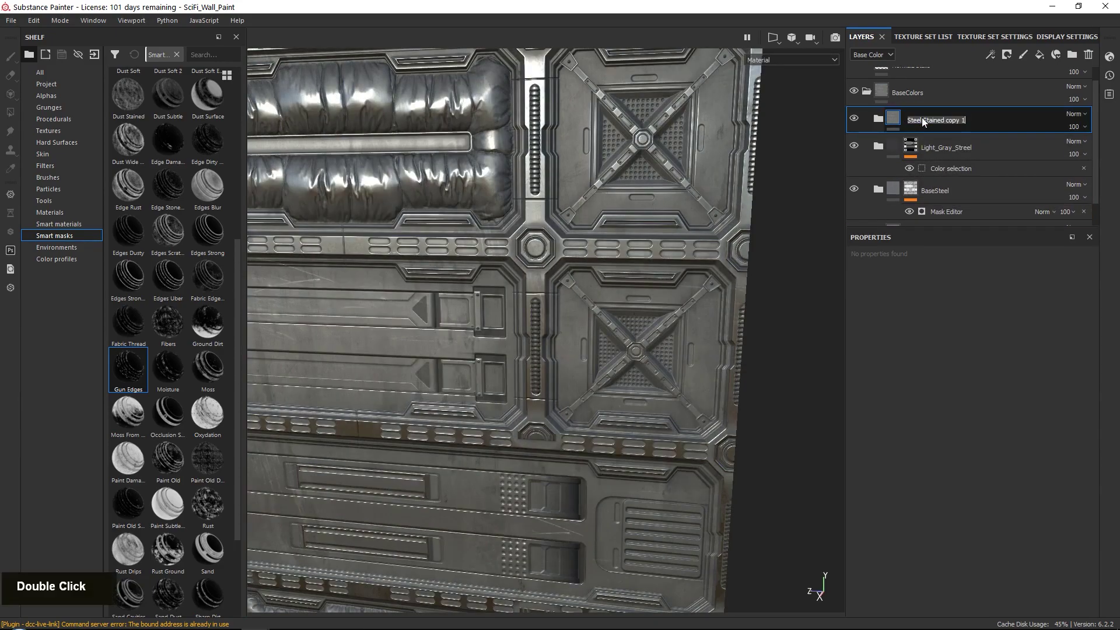
pyautogui.write('Plain')
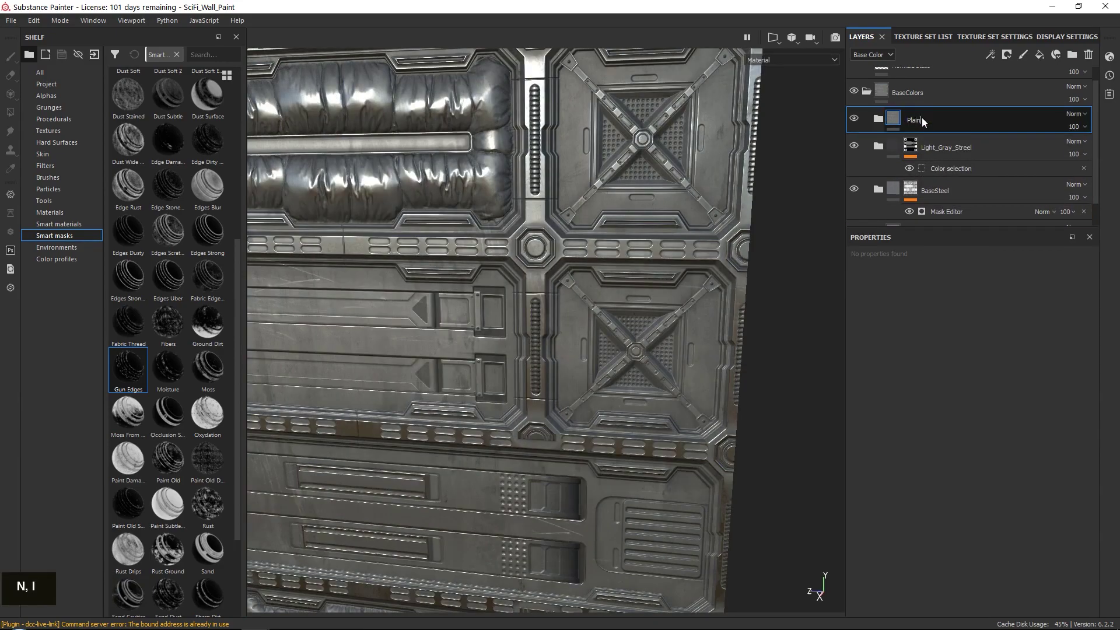
pyautogui.write('_Steel')
pyautogui.press('Return')
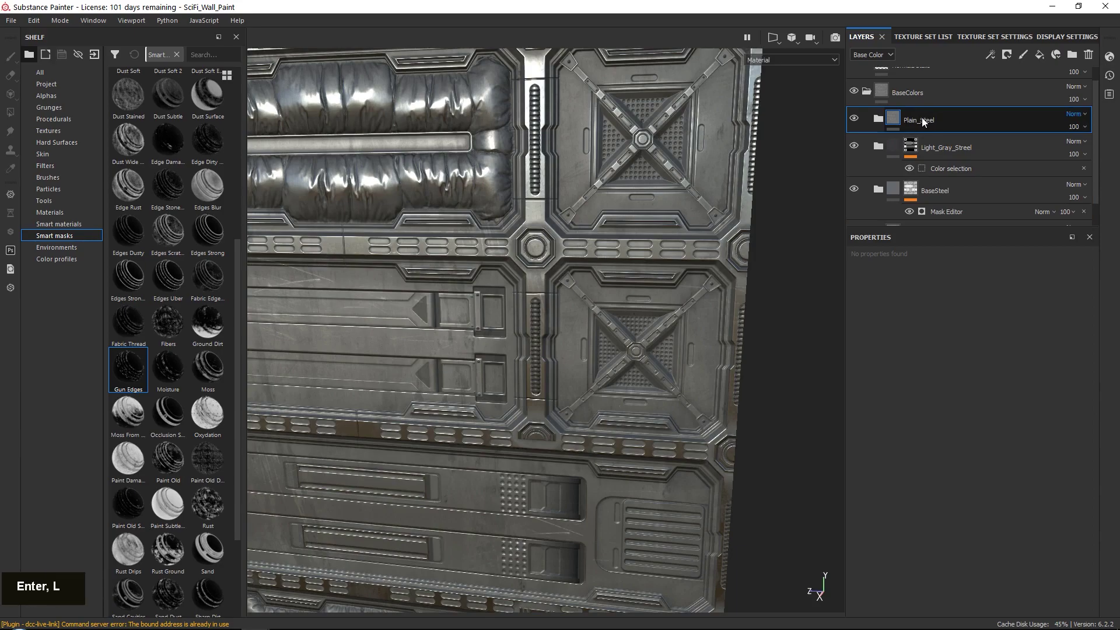
pyautogui.click(1007, 54)
pyautogui.click(1018, 106)
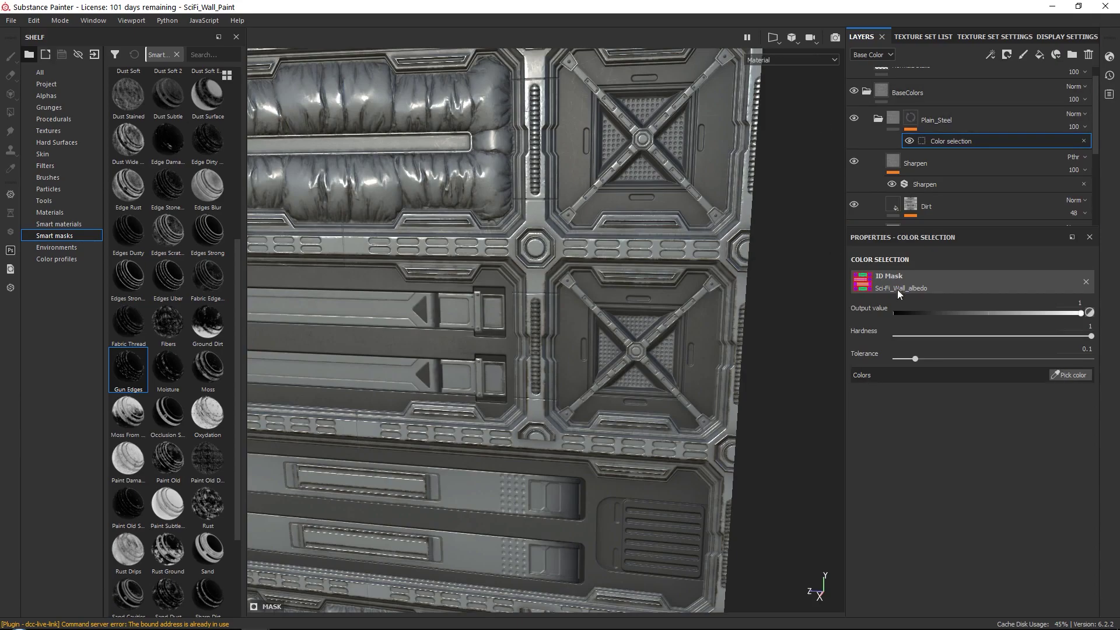
# - Pick the orange ID colour (R231 G78 B0) from the wall for Plain_Steel's mask
pyautogui.click(1066, 375)
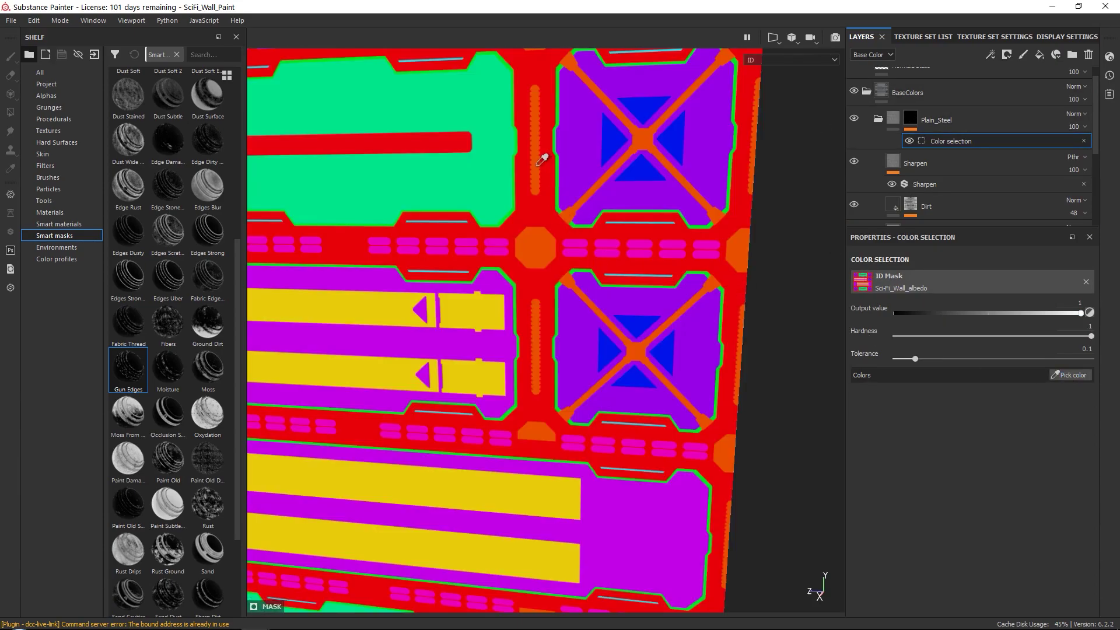
pyautogui.click(538, 252)
pyautogui.keyDown('alt'); pyautogui.moveTo(496, 390); pyautogui.dragTo(579, 272, button='middle'); pyautogui.keyUp('alt')
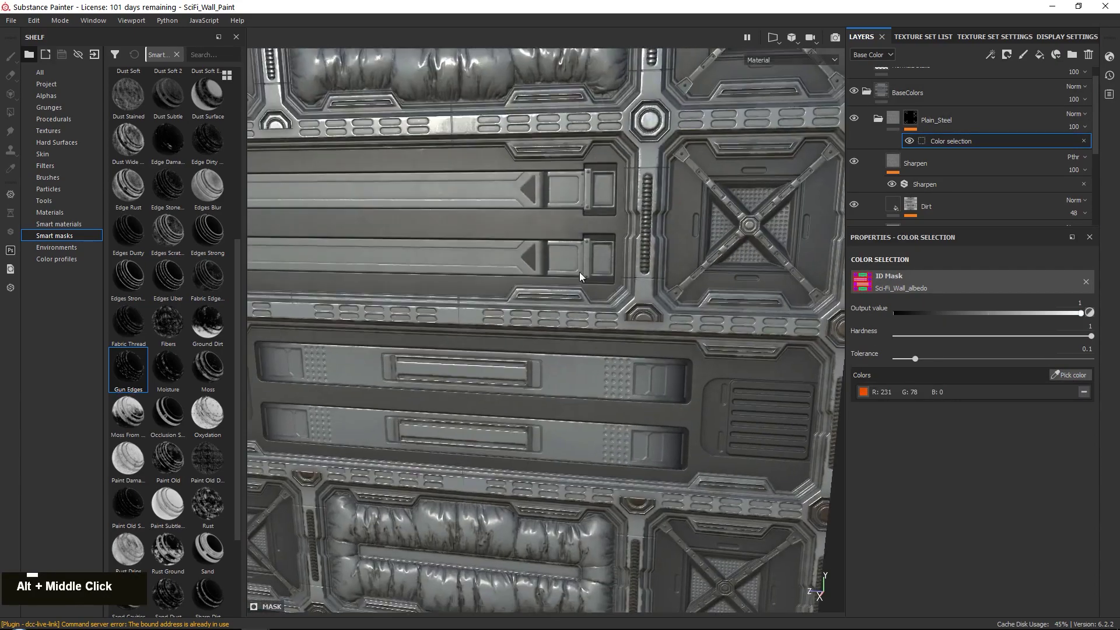
pyautogui.keyDown('alt'); pyautogui.moveTo(579, 272); pyautogui.dragTo(618, 327, button='right'); pyautogui.keyUp('alt')
pyautogui.keyDown('alt'); pyautogui.moveTo(635, 327); pyautogui.dragTo(624, 244); pyautogui.keyUp('alt')
pyautogui.click(1067, 375)
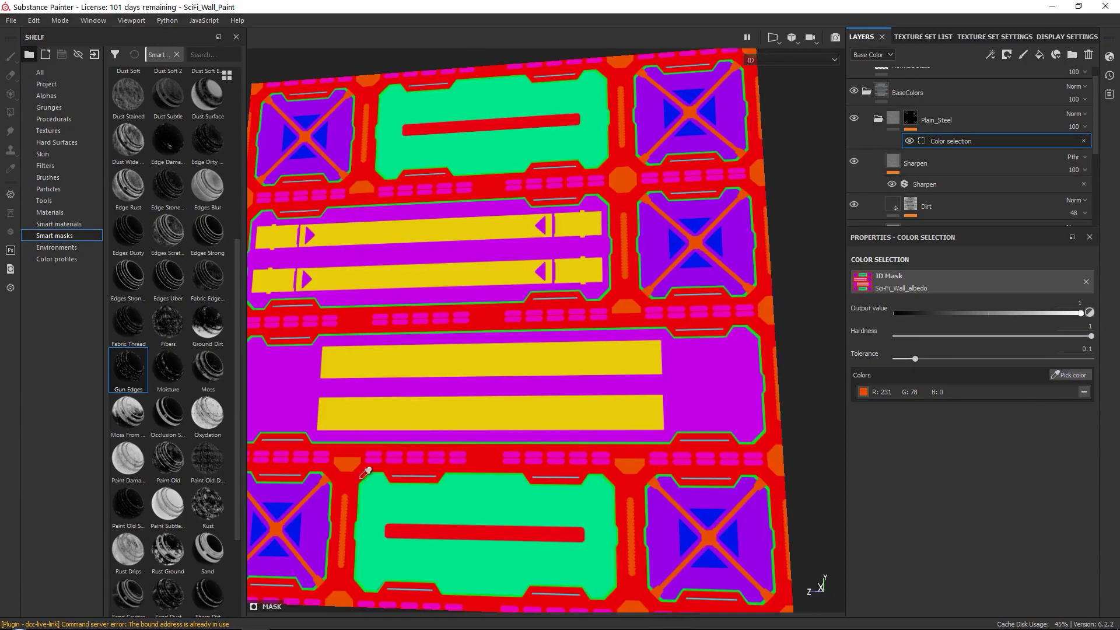
pyautogui.click(633, 466)
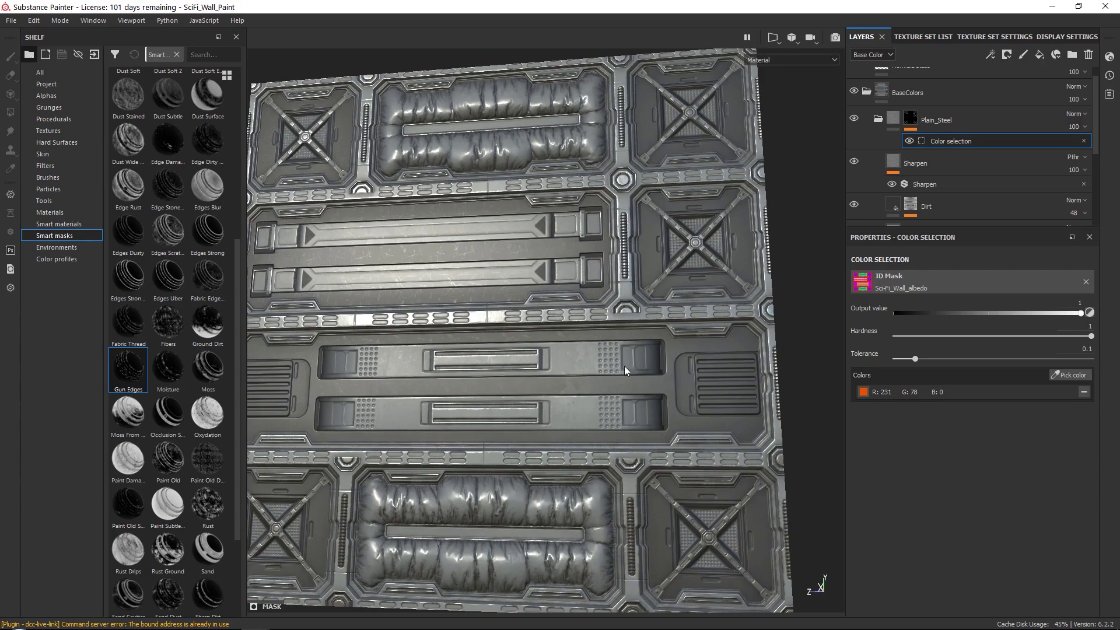
# - Orbit, pan and zoom around the wall to check Plain_Steel on the padded panel
pyautogui.keyDown('alt'); pyautogui.moveTo(570, 338); pyautogui.dragTo(551, 320, button='middle'); pyautogui.keyUp('alt')
pyautogui.keyDown('alt'); pyautogui.moveTo(551, 320); pyautogui.dragTo(566, 458, button='right'); pyautogui.keyUp('alt')
pyautogui.keyDown('alt'); pyautogui.moveTo(565, 458); pyautogui.dragTo(615, 327); pyautogui.keyUp('alt')
pyautogui.keyDown('alt'); pyautogui.moveTo(614, 327); pyautogui.dragTo(566, 382, button='middle'); pyautogui.keyUp('alt')
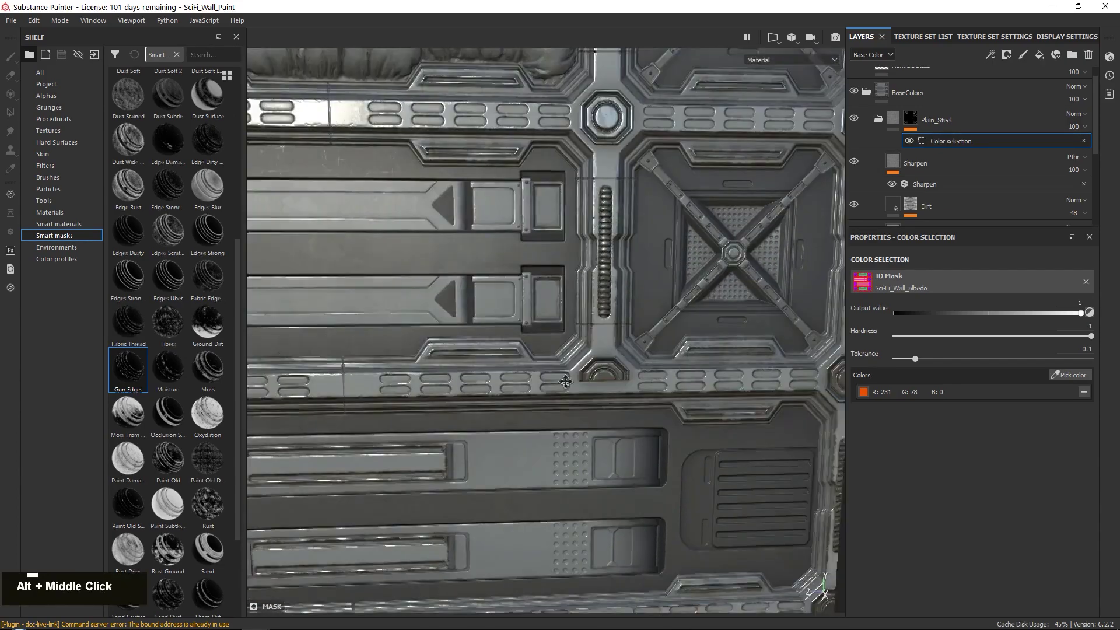
pyautogui.keyDown('alt'); pyautogui.moveTo(566, 382); pyautogui.dragTo(667, 305, button='right'); pyautogui.keyUp('alt')
pyautogui.keyDown('alt'); pyautogui.moveTo(667, 305); pyautogui.dragTo(542, 175); pyautogui.keyUp('alt')
pyautogui.keyDown('alt'); pyautogui.moveTo(542, 175); pyautogui.dragTo(537, 231, button='middle'); pyautogui.keyUp('alt')
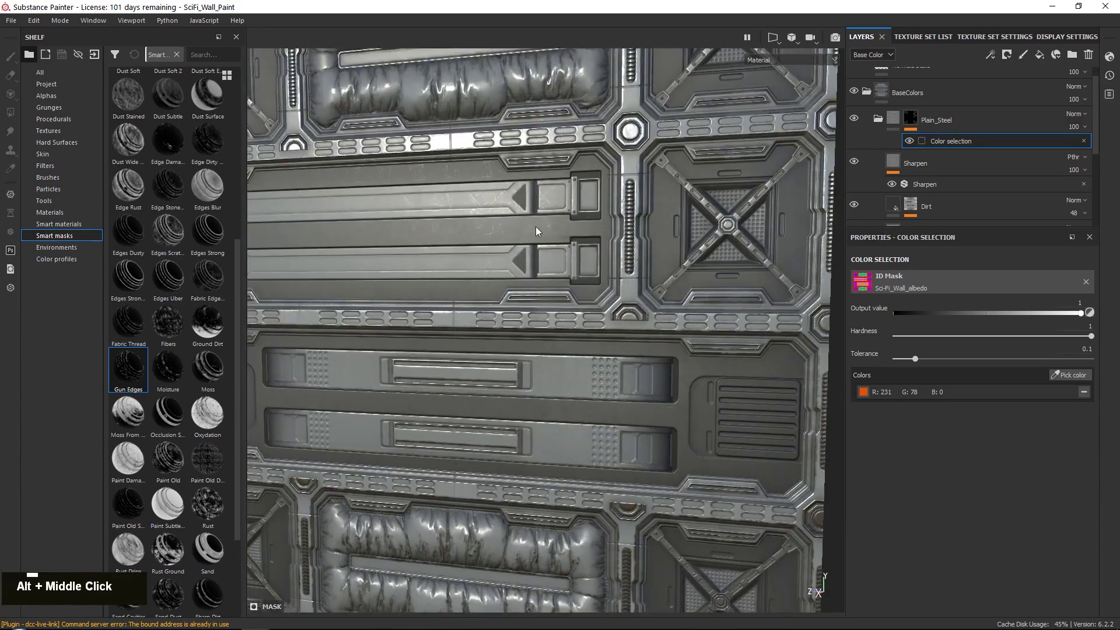
pyautogui.keyDown('alt'); pyautogui.moveTo(537, 231); pyautogui.dragTo(502, 291); pyautogui.keyUp('alt')
pyautogui.keyDown('alt'); pyautogui.moveTo(502, 291); pyautogui.dragTo(528, 227, button='middle'); pyautogui.keyUp('alt')
pyautogui.keyDown('alt'); pyautogui.moveTo(529, 228); pyautogui.dragTo(583, 212); pyautogui.keyUp('alt')
pyautogui.keyDown('alt'); pyautogui.moveTo(584, 212); pyautogui.dragTo(520, 162, button='middle'); pyautogui.keyUp('alt')
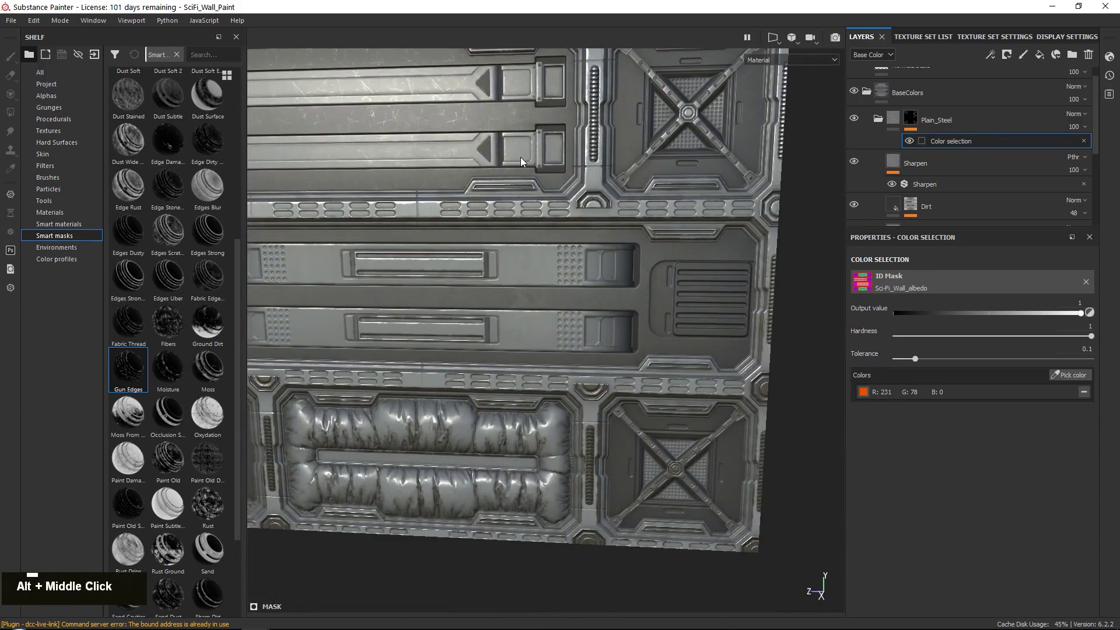
pyautogui.press('alt')
pyautogui.keyDown('alt'); pyautogui.moveTo(680, 288); pyautogui.dragTo(560, 192, button='middle'); pyautogui.keyUp('alt')
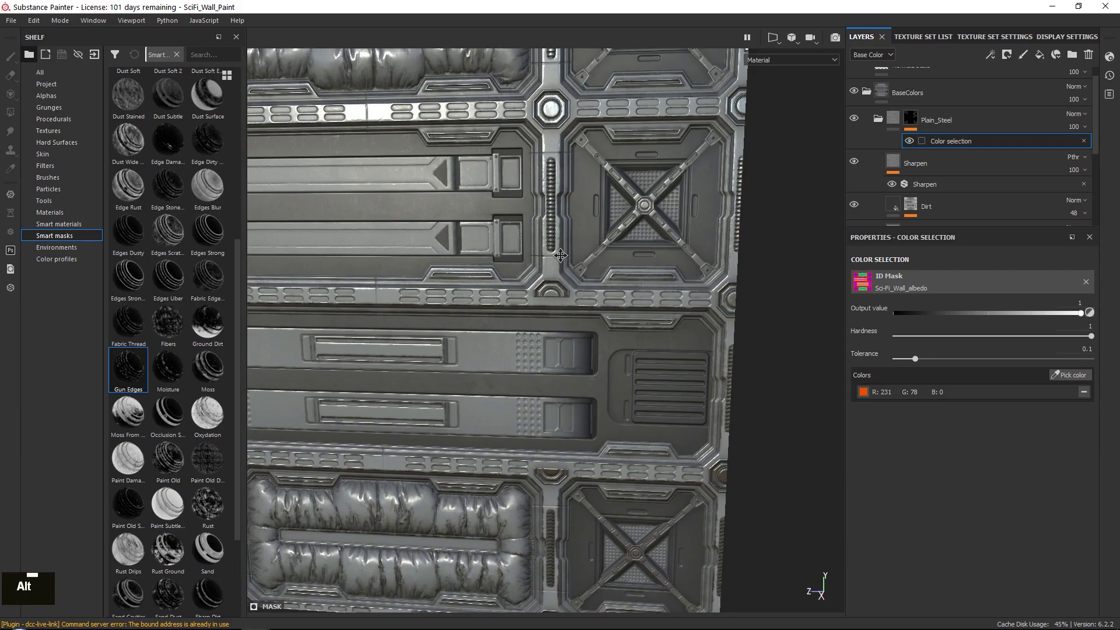
pyautogui.keyDown('alt'); pyautogui.moveTo(560, 192); pyautogui.dragTo(561, 280, button='right'); pyautogui.keyUp('alt')
pyautogui.keyDown('alt'); pyautogui.moveTo(561, 280); pyautogui.dragTo(564, 425); pyautogui.keyUp('alt')
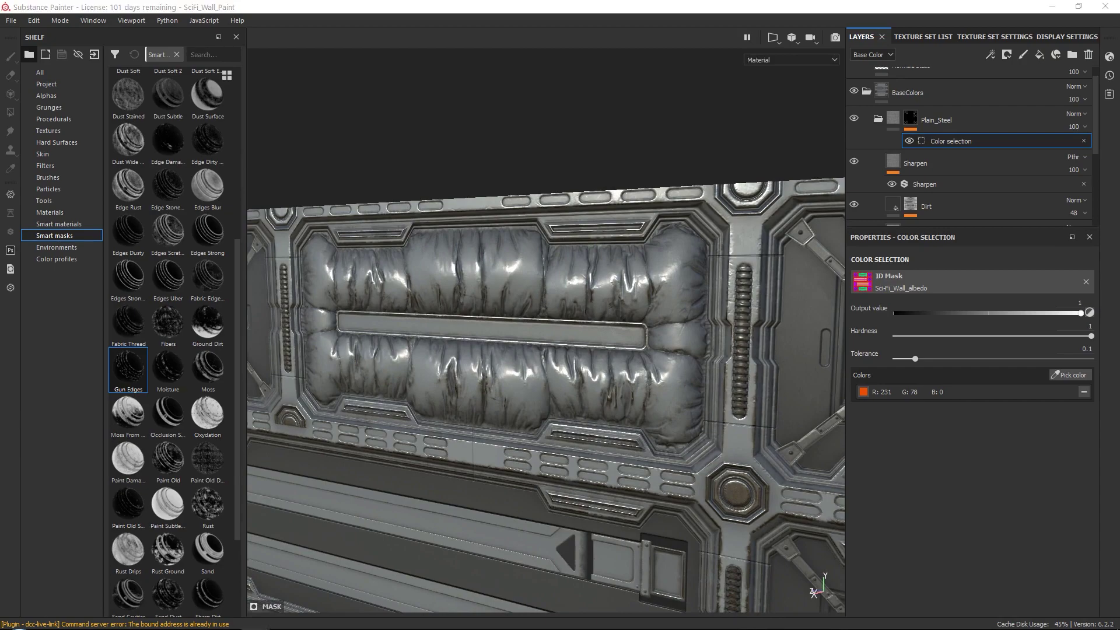
pyautogui.scroll(1, 560, 314)
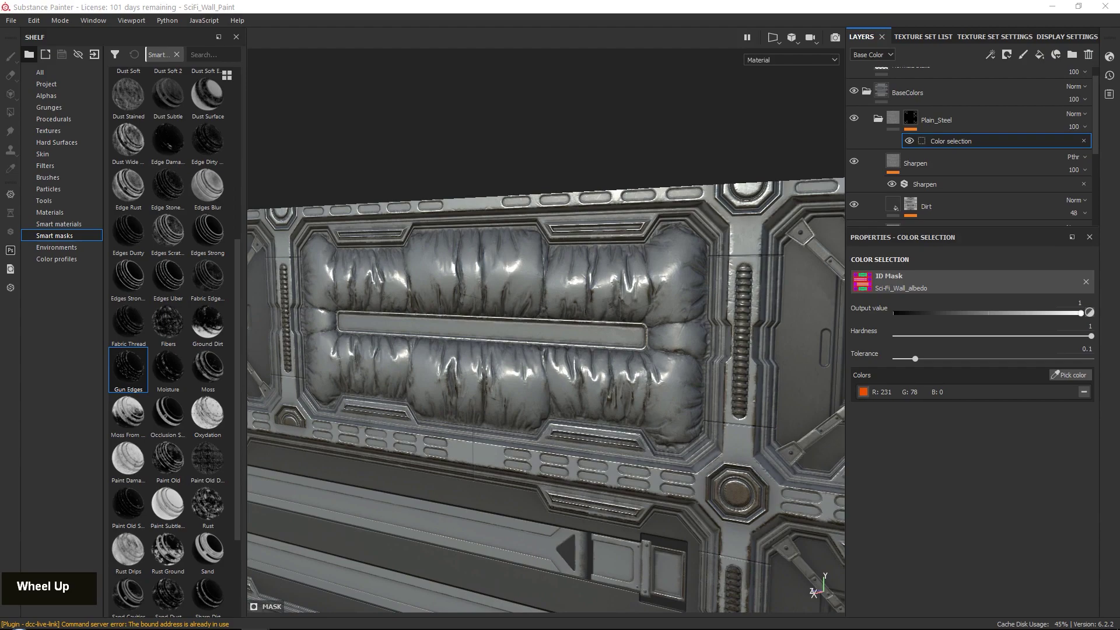
# - Select the Plain_Steel layer and browse the plastics in the Smart materials shelf
pyautogui.click(971, 124)
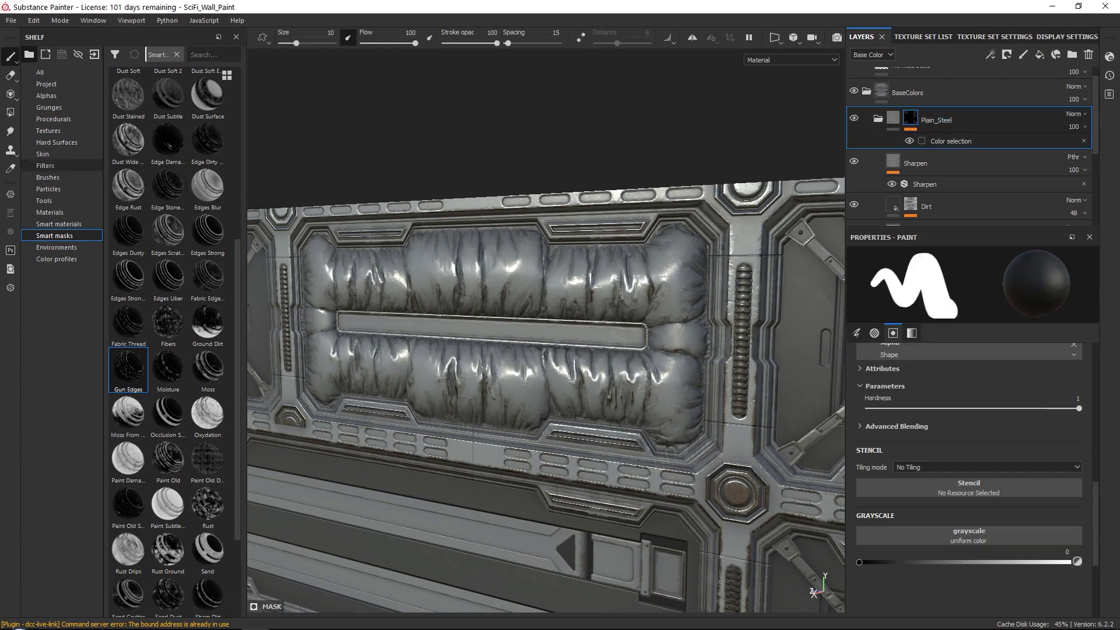
pyautogui.click(45, 221)
pyautogui.scroll(1, 169, 217)
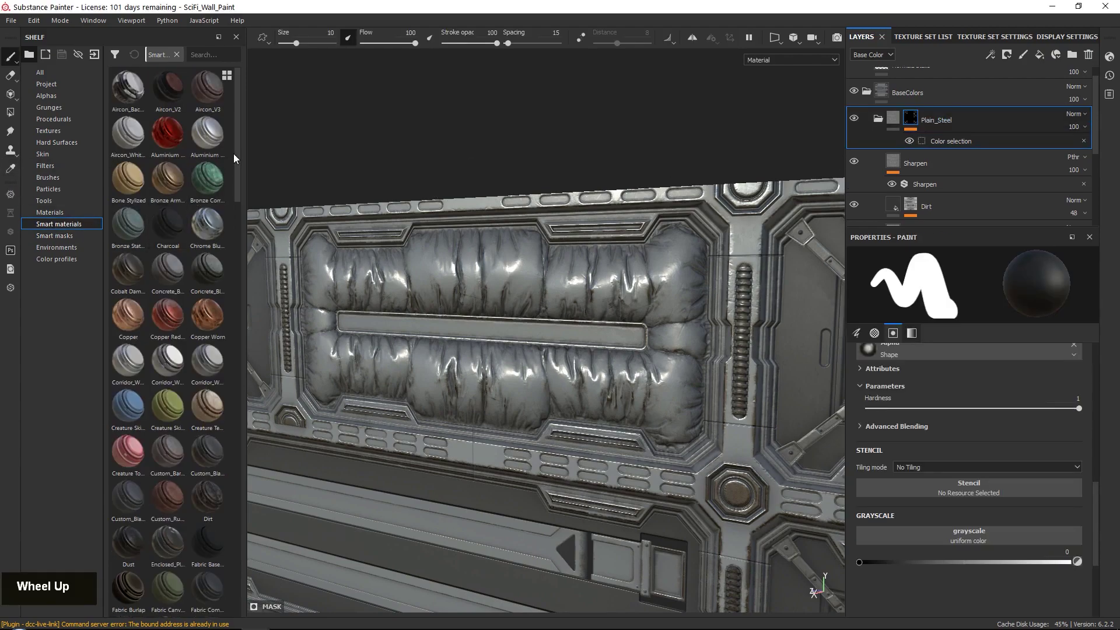
pyautogui.moveTo(236, 152); pyautogui.dragTo(236, 453)
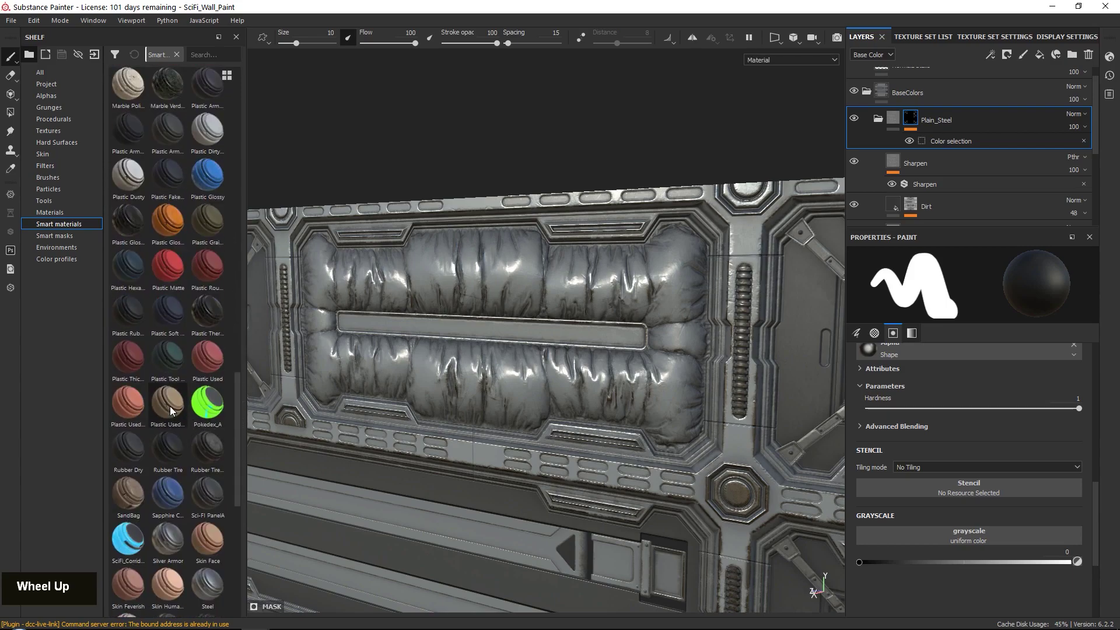
pyautogui.moveTo(171, 379)
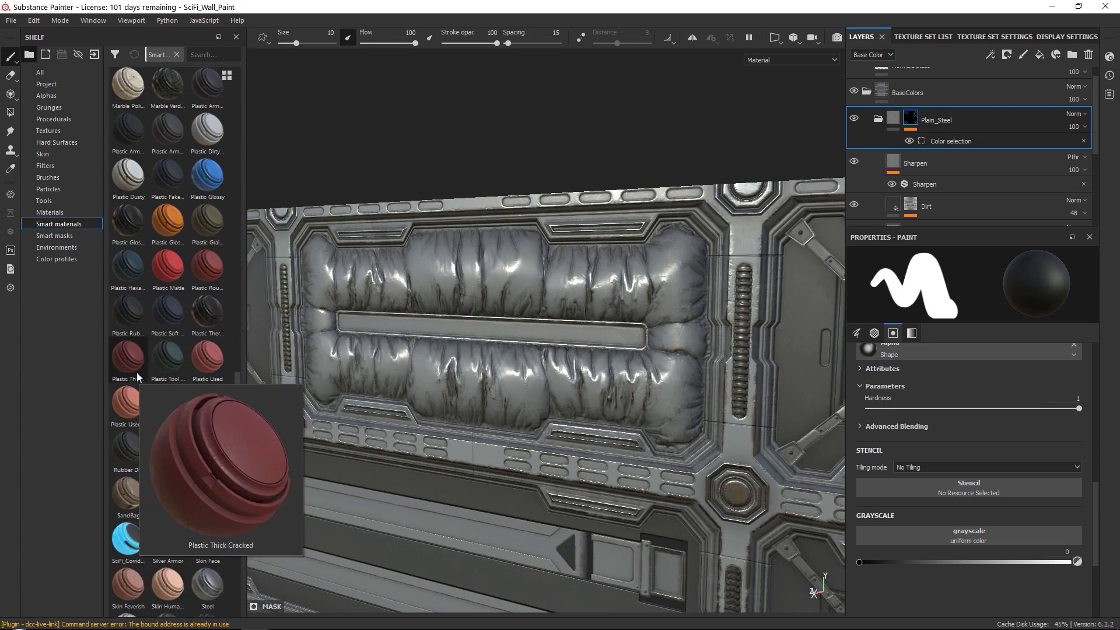
pyautogui.moveTo(174, 268)
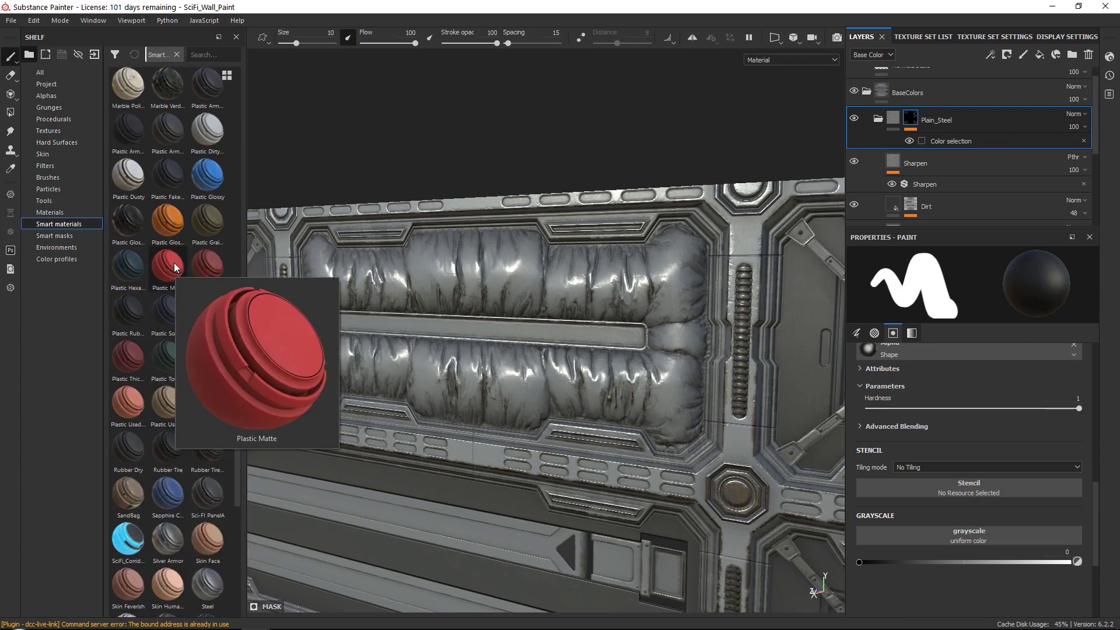
pyautogui.moveTo(195, 240)
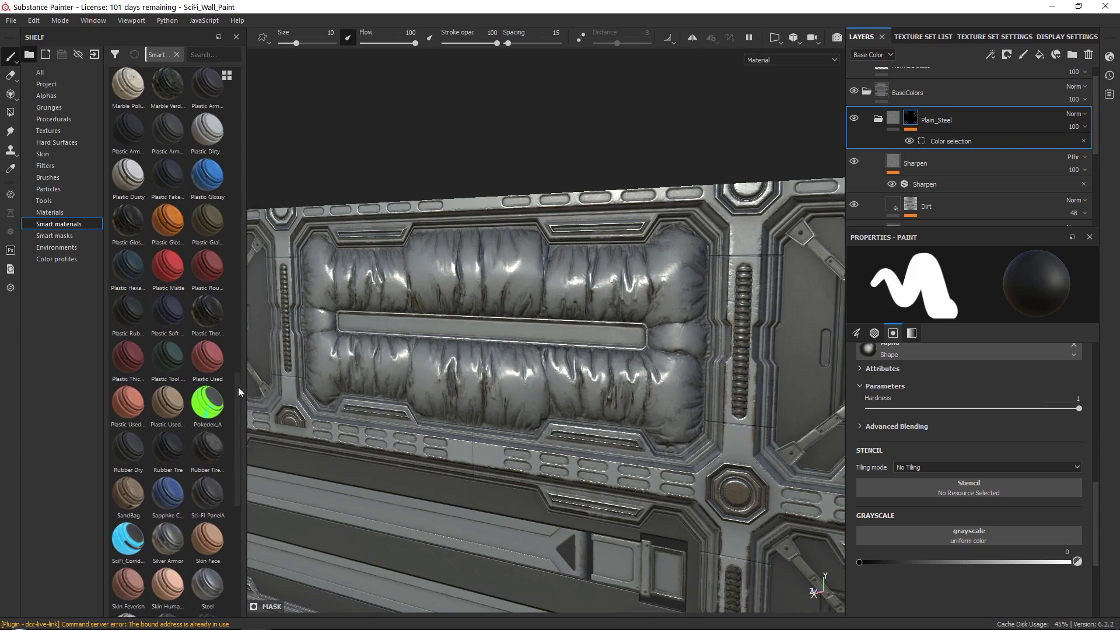
pyautogui.moveTo(238, 386); pyautogui.dragTo(234, 340)
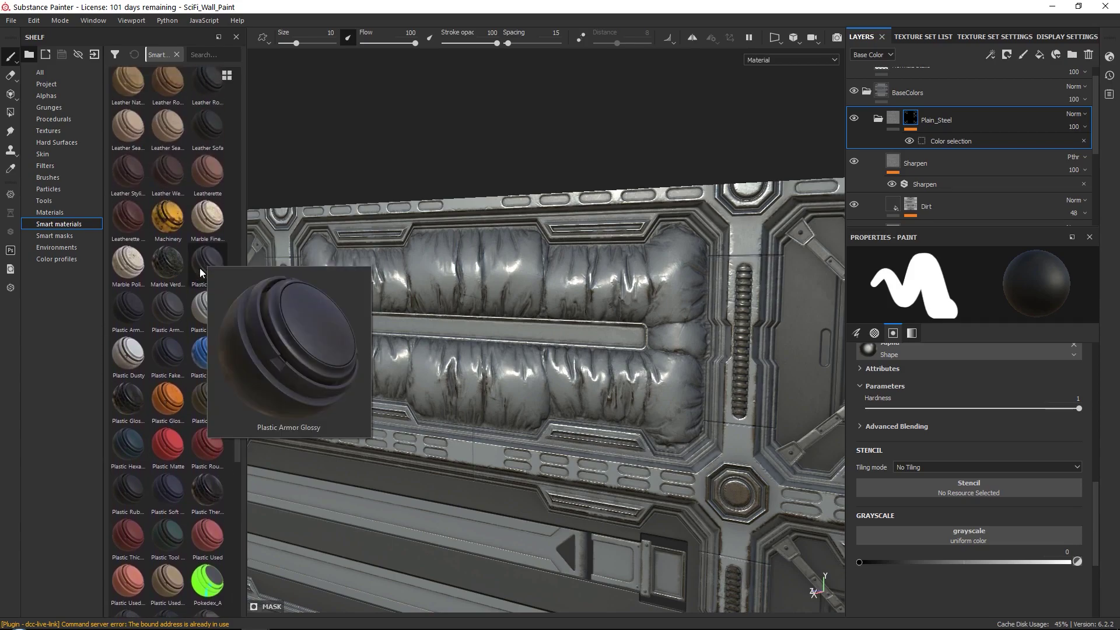
pyautogui.moveTo(191, 350)
pyautogui.moveTo(159, 434)
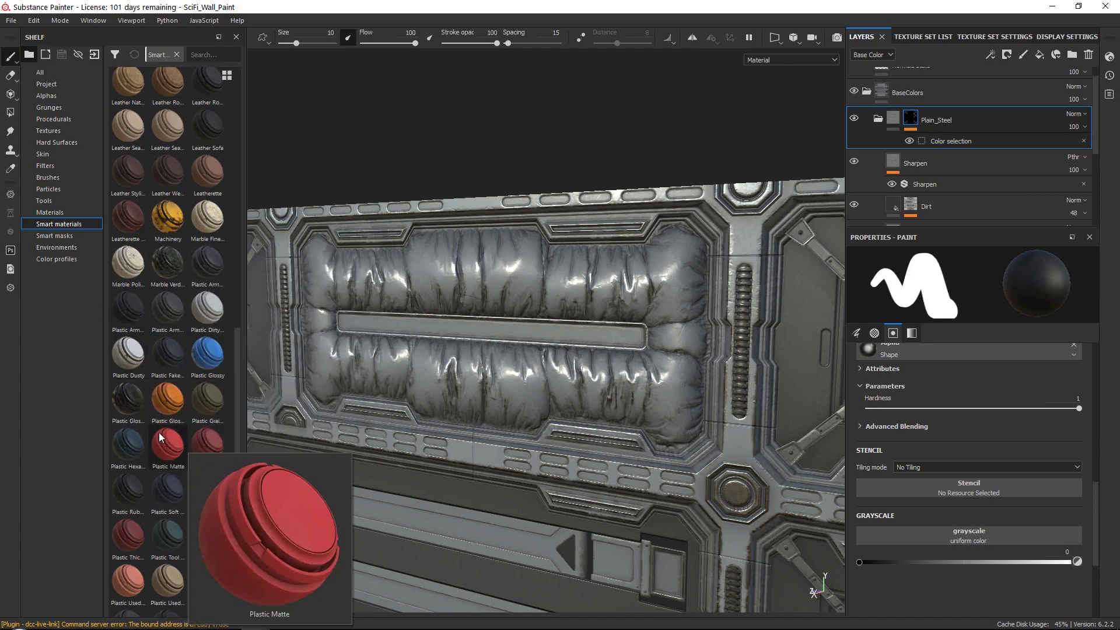
# - Search the shelf for 'plastic'
pyautogui.click(206, 54)
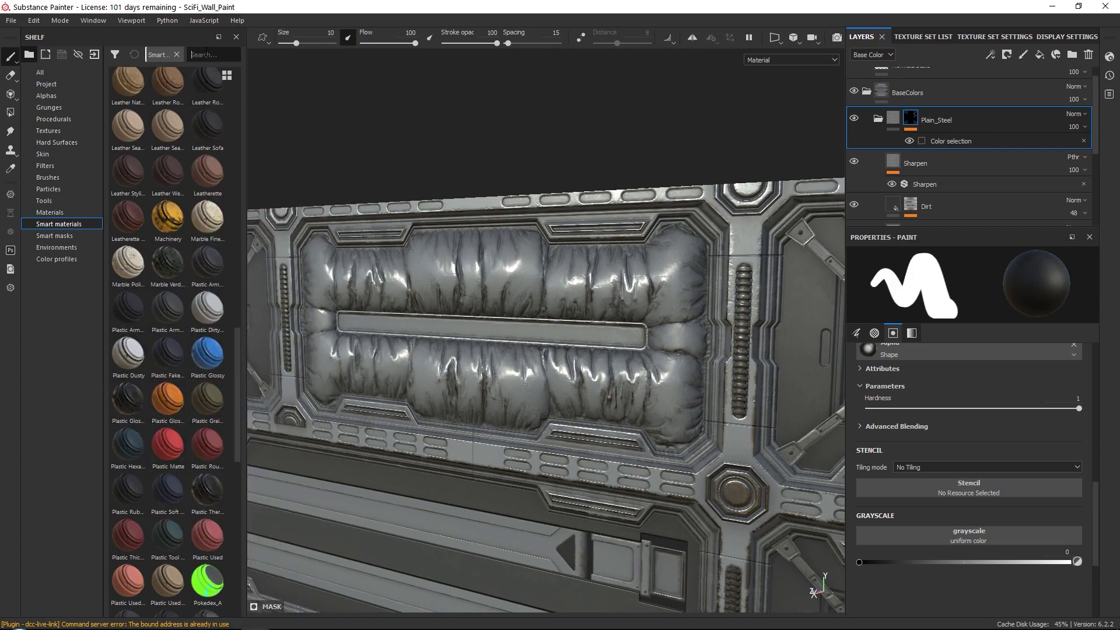
pyautogui.write('plastic')
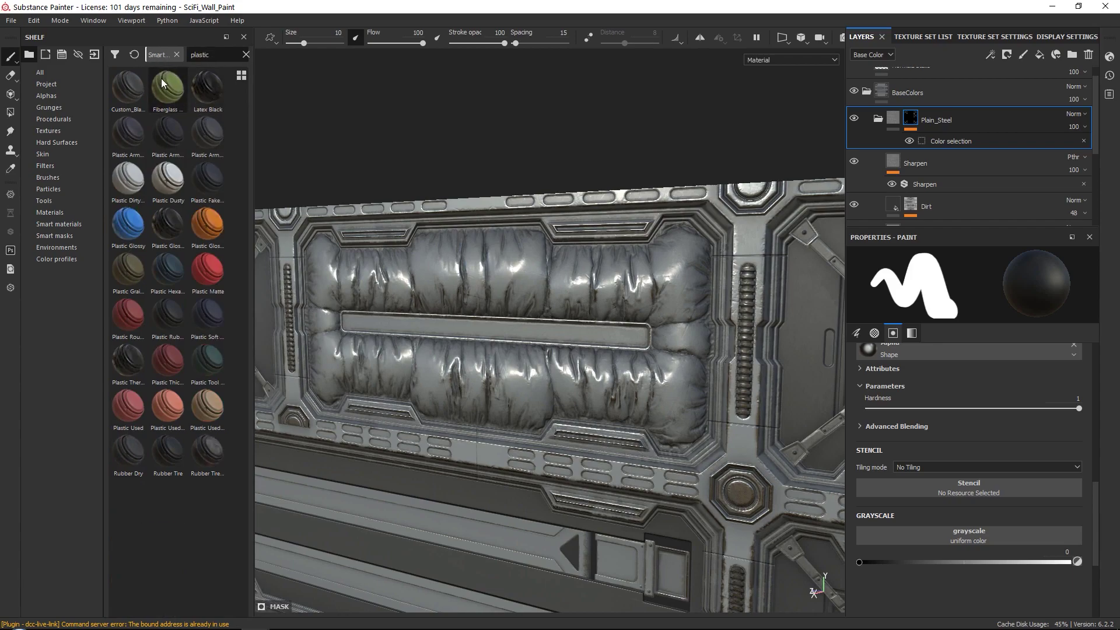
pyautogui.moveTo(163, 83)
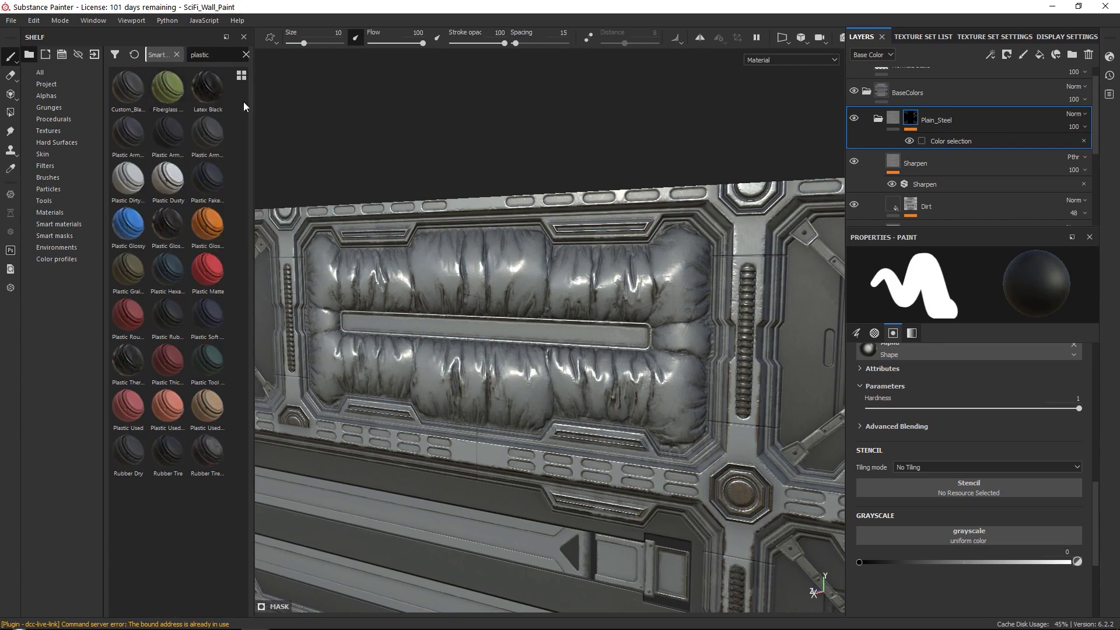
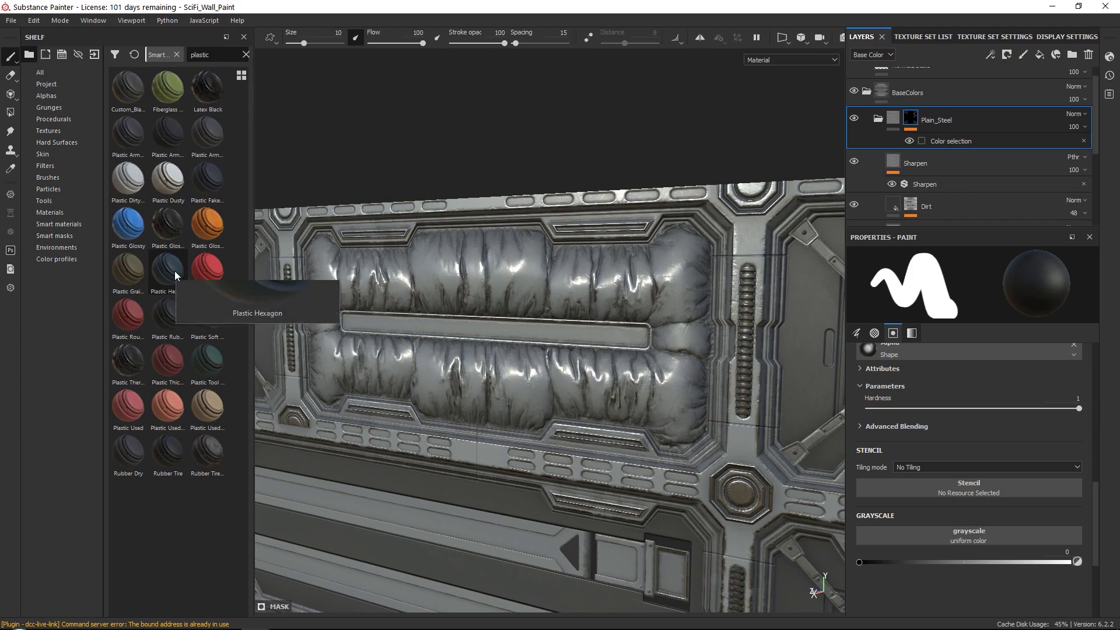
# - Add the Plastic Hexagon smart material as a new layer folder above Plain_Steel
pyautogui.moveTo(174, 271); pyautogui.dragTo(943, 114)
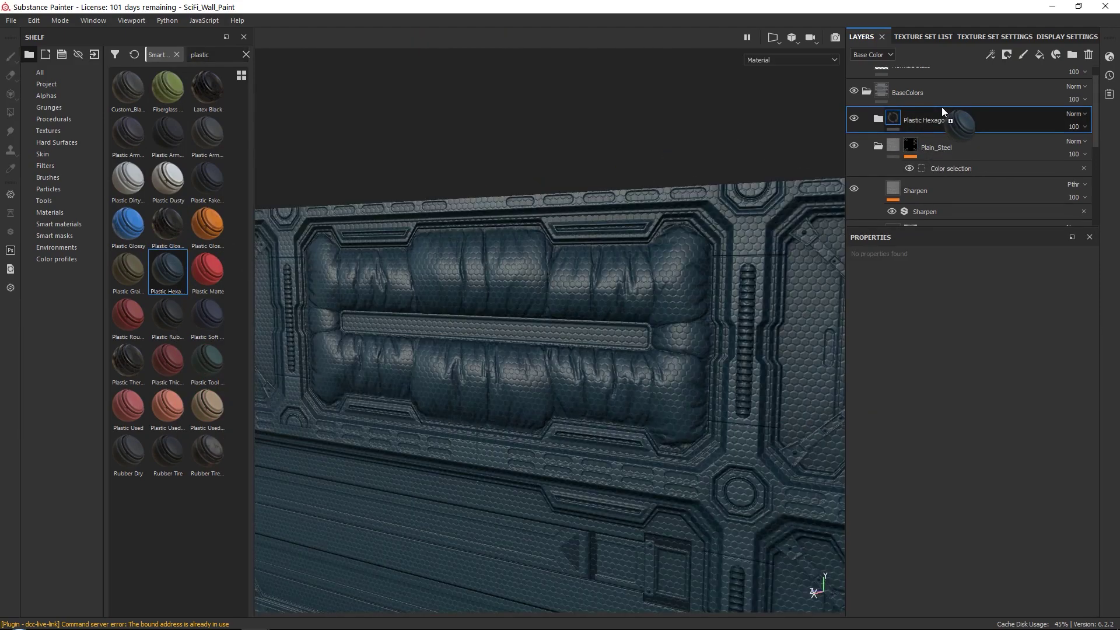
pyautogui.keyDown('alt'); pyautogui.moveTo(522, 190); pyautogui.dragTo(565, 375, button='right'); pyautogui.keyUp('alt')
pyautogui.keyDown('alt'); pyautogui.moveTo(565, 375); pyautogui.dragTo(562, 257); pyautogui.keyUp('alt')
pyautogui.keyDown('alt'); pyautogui.moveTo(562, 257); pyautogui.dragTo(640, 254, button='right'); pyautogui.keyUp('alt')
pyautogui.keyDown('alt'); pyautogui.moveTo(640, 255); pyautogui.dragTo(639, 278, button='middle'); pyautogui.keyUp('alt')
# - Select the folder's Base Plastic layer and set its base colour to mustard yellow
pyautogui.click(878, 118)
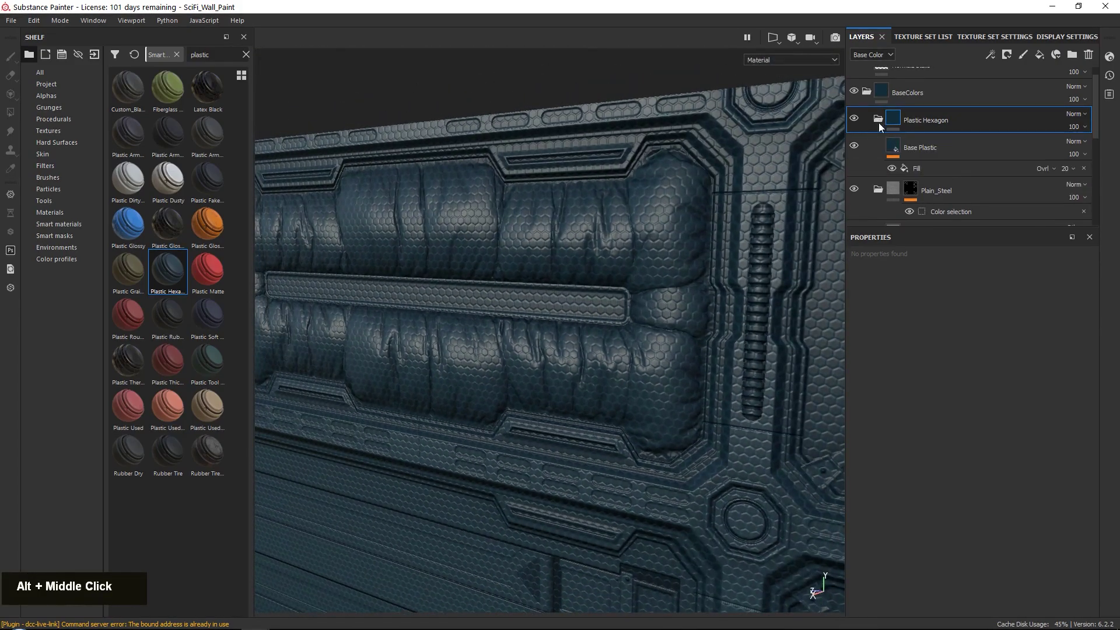
pyautogui.click(971, 141)
pyautogui.scroll(-2, 936, 432)
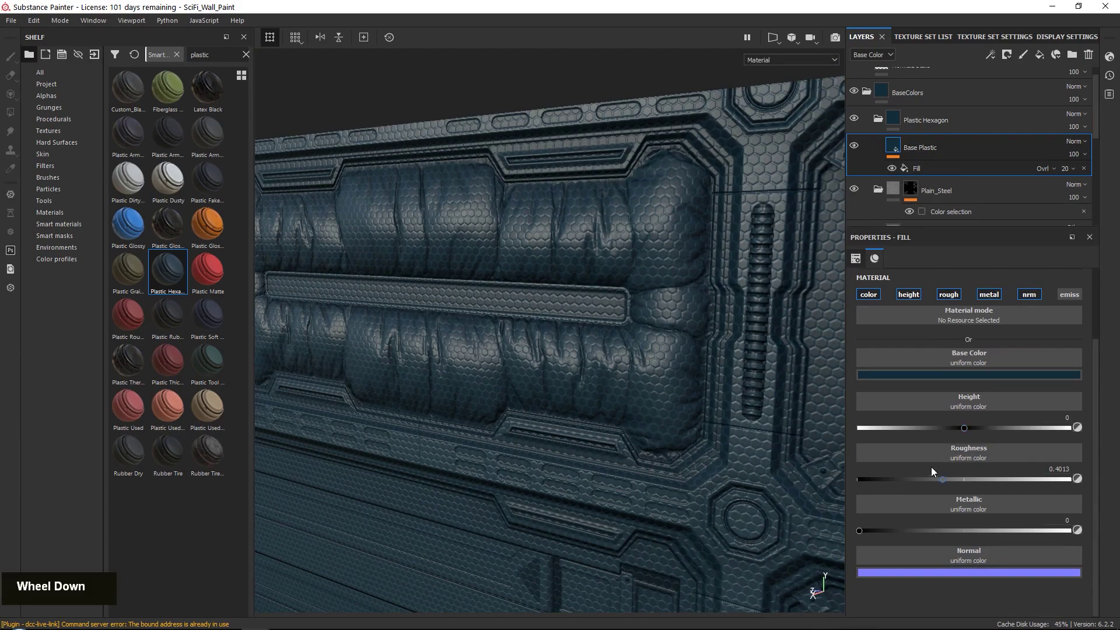
pyautogui.scroll(2, 935, 445)
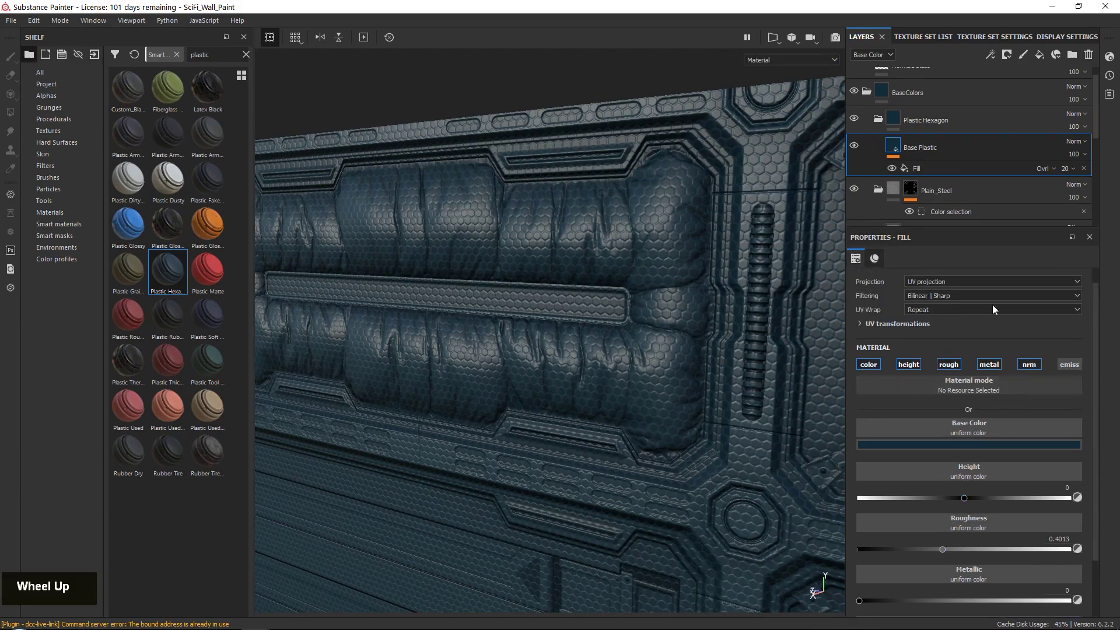
pyautogui.click(926, 167)
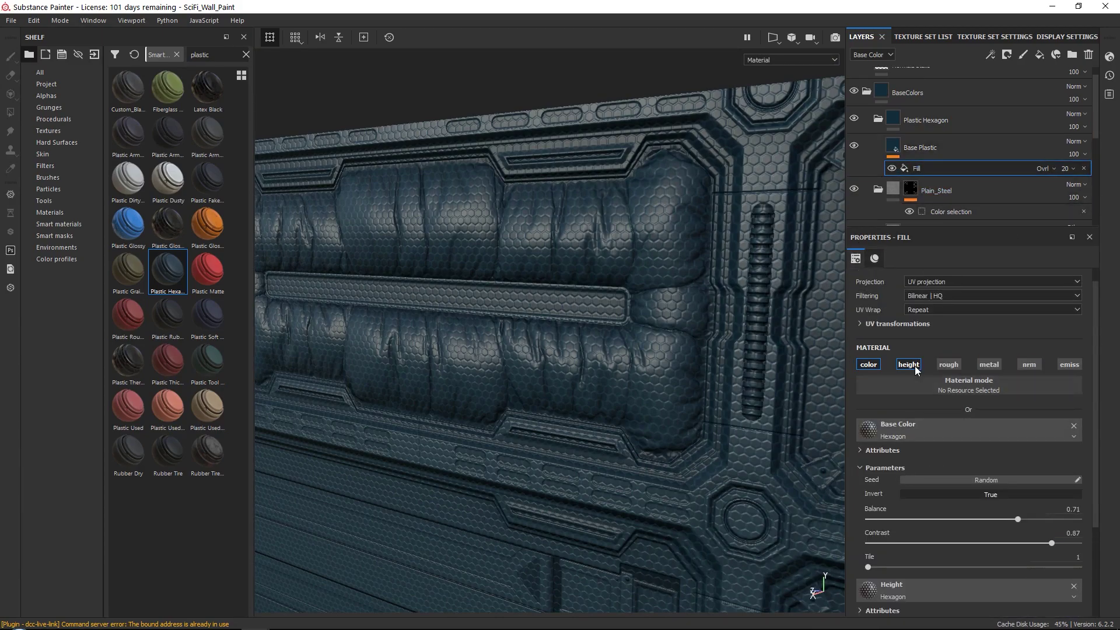
pyautogui.click(973, 143)
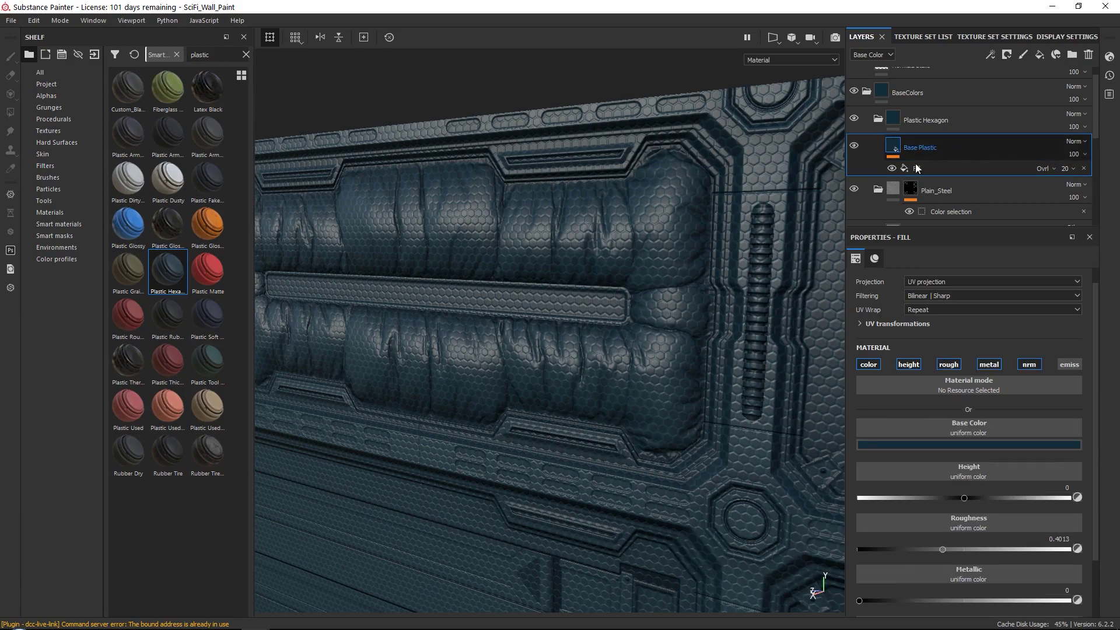
pyautogui.click(886, 446)
pyautogui.moveTo(990, 533); pyautogui.dragTo(993, 561)
pyautogui.moveTo(940, 489); pyautogui.dragTo(959, 499)
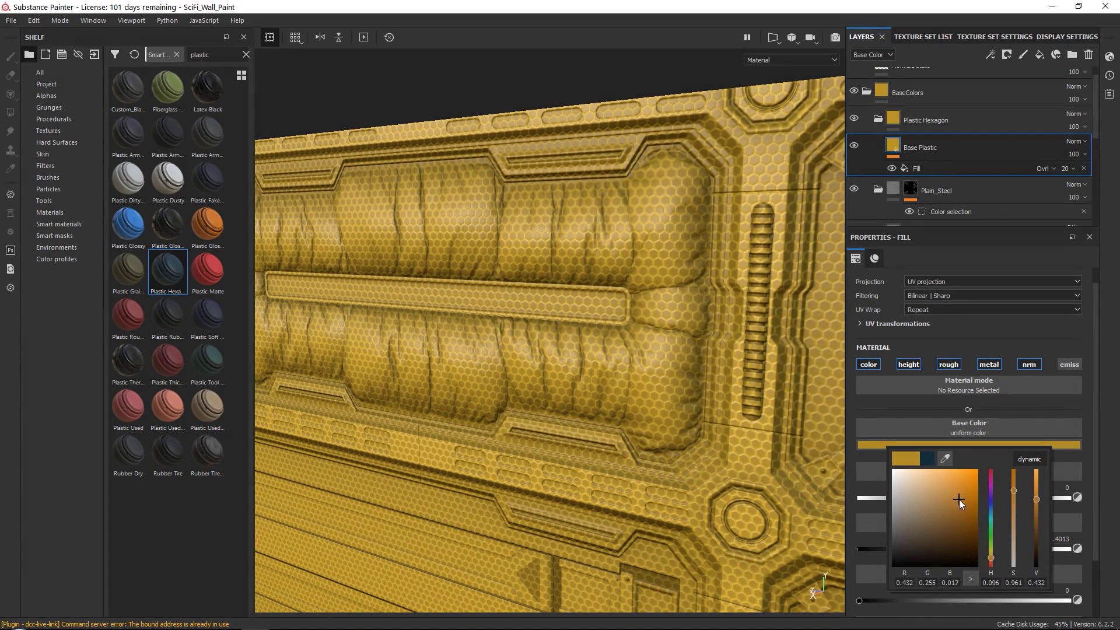
# - Nudge the plastic hue toward orange and try tiling both hexagon patterns at 3
pyautogui.moveTo(990, 553); pyautogui.dragTo(991, 560)
pyautogui.click(928, 165)
pyautogui.scroll(-4, 918, 480)
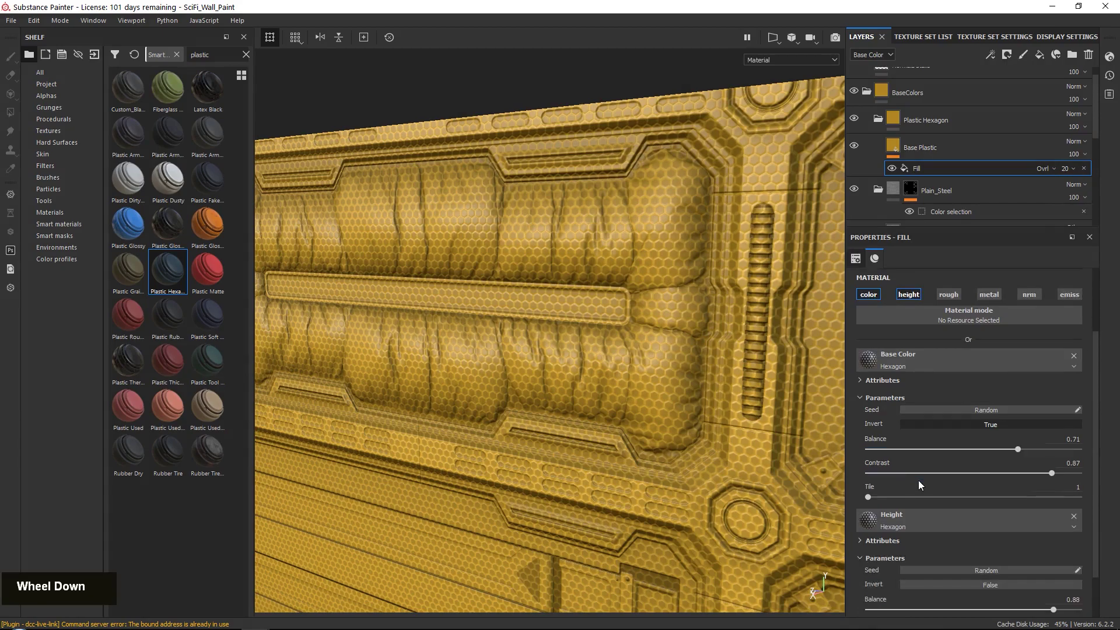
pyautogui.moveTo(873, 447); pyautogui.dragTo(901, 444)
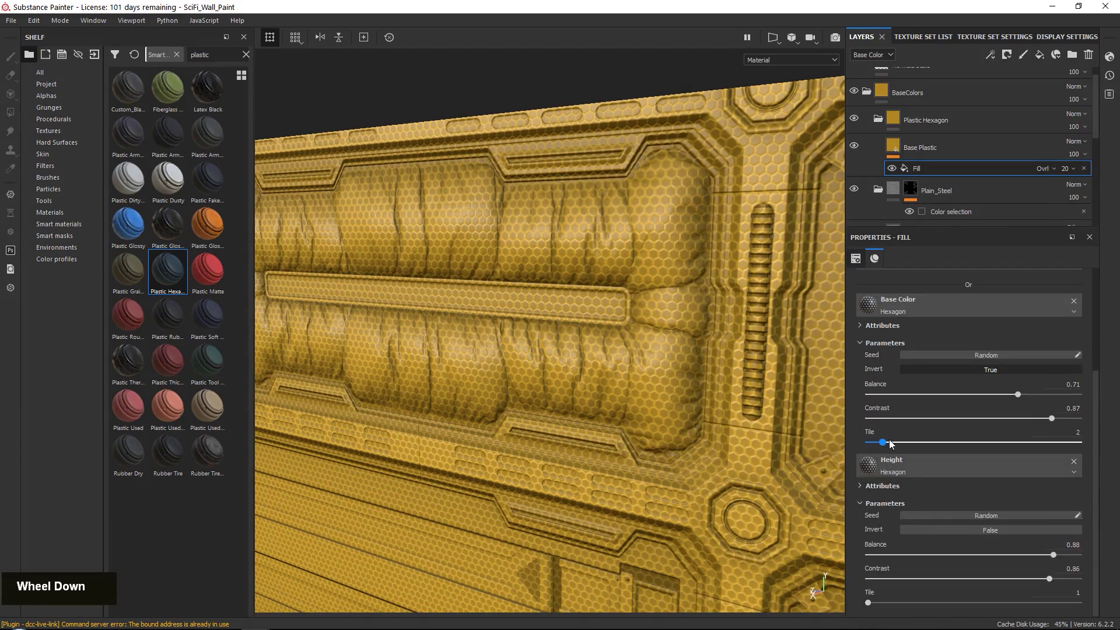
pyautogui.moveTo(868, 603); pyautogui.dragTo(898, 602)
pyautogui.keyDown('alt'); pyautogui.moveTo(690, 392); pyautogui.dragTo(620, 589, button='right'); pyautogui.keyUp('alt')
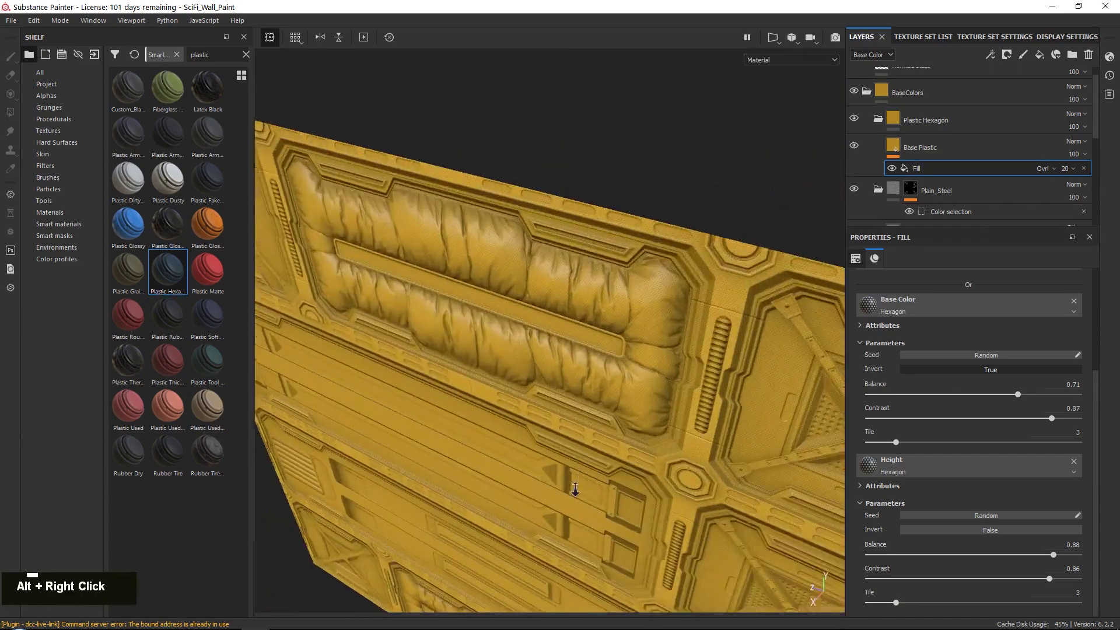
pyautogui.keyDown('alt'); pyautogui.moveTo(620, 589); pyautogui.dragTo(671, 402); pyautogui.keyUp('alt')
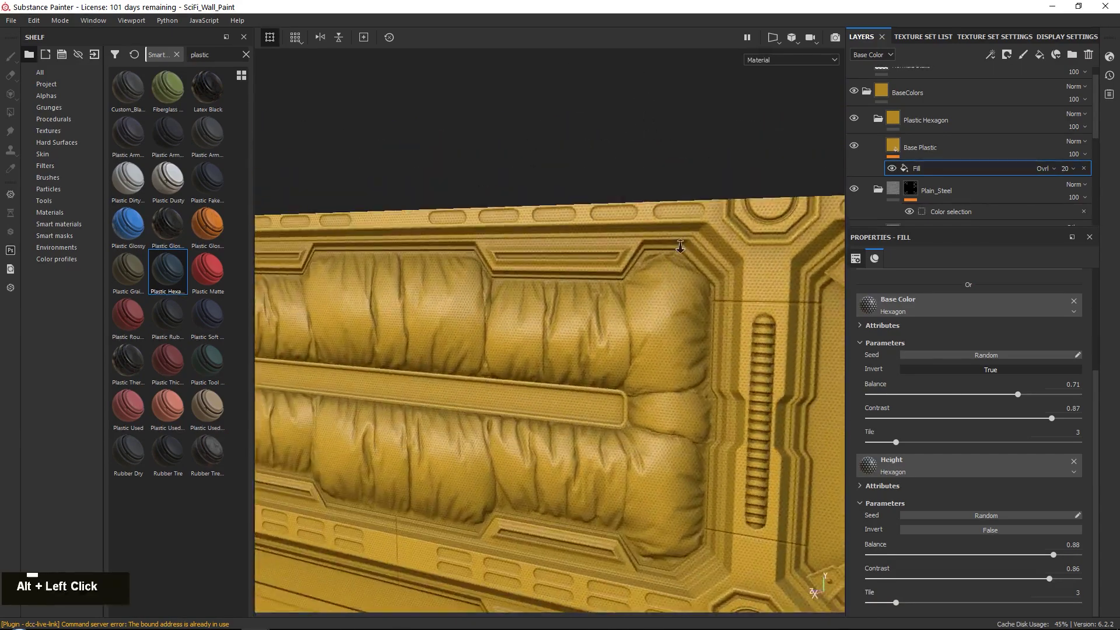
pyautogui.keyDown('alt'); pyautogui.moveTo(670, 402); pyautogui.dragTo(725, 514, button='right'); pyautogui.keyUp('alt')
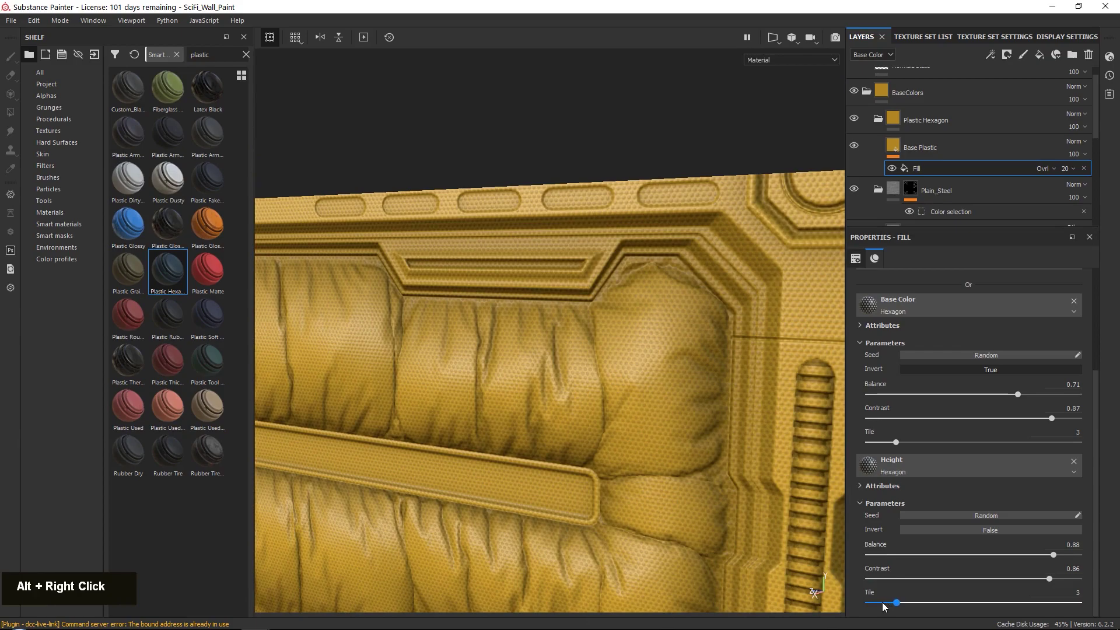
# - Lower the height and base colour hexagon tiling to 2 and review the whole panel
pyautogui.click(882, 603)
pyautogui.click(883, 443)
pyautogui.keyDown('alt'); pyautogui.moveTo(601, 143); pyautogui.dragTo(554, 170, button='right'); pyautogui.keyUp('alt')
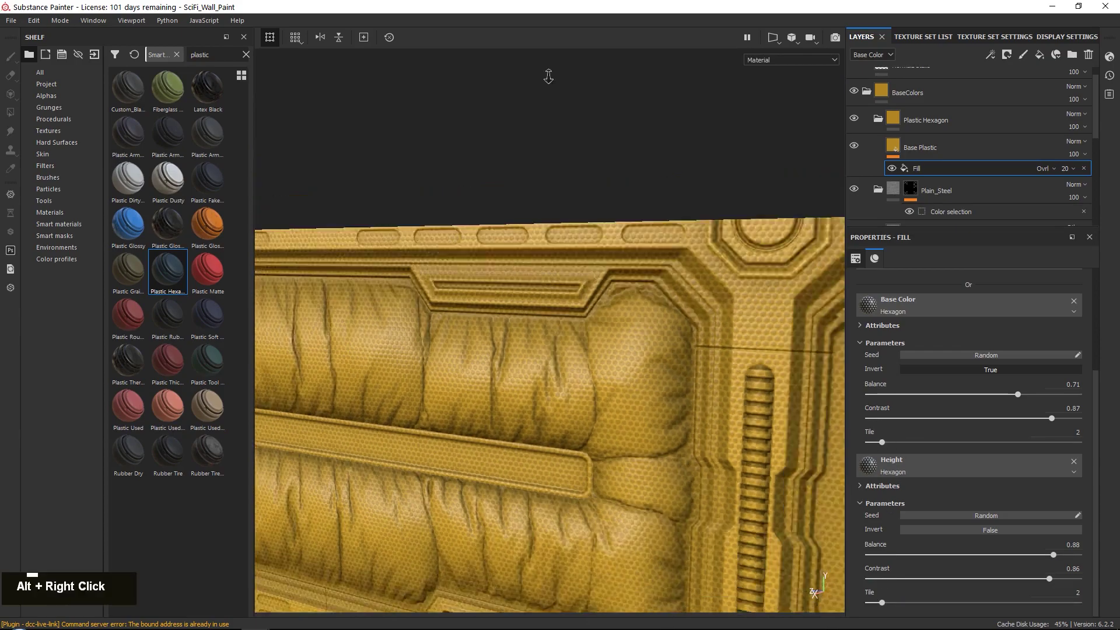
pyautogui.keyDown('alt'); pyautogui.moveTo(554, 170); pyautogui.dragTo(575, 320); pyautogui.keyUp('alt')
pyautogui.keyDown('alt'); pyautogui.moveTo(575, 320); pyautogui.dragTo(538, 269, button='middle'); pyautogui.keyUp('alt')
pyautogui.keyDown('alt'); pyautogui.moveTo(538, 269); pyautogui.dragTo(560, 245); pyautogui.keyUp('alt')
pyautogui.keyDown('alt'); pyautogui.moveTo(560, 245); pyautogui.dragTo(597, 418, button='right'); pyautogui.keyUp('alt')
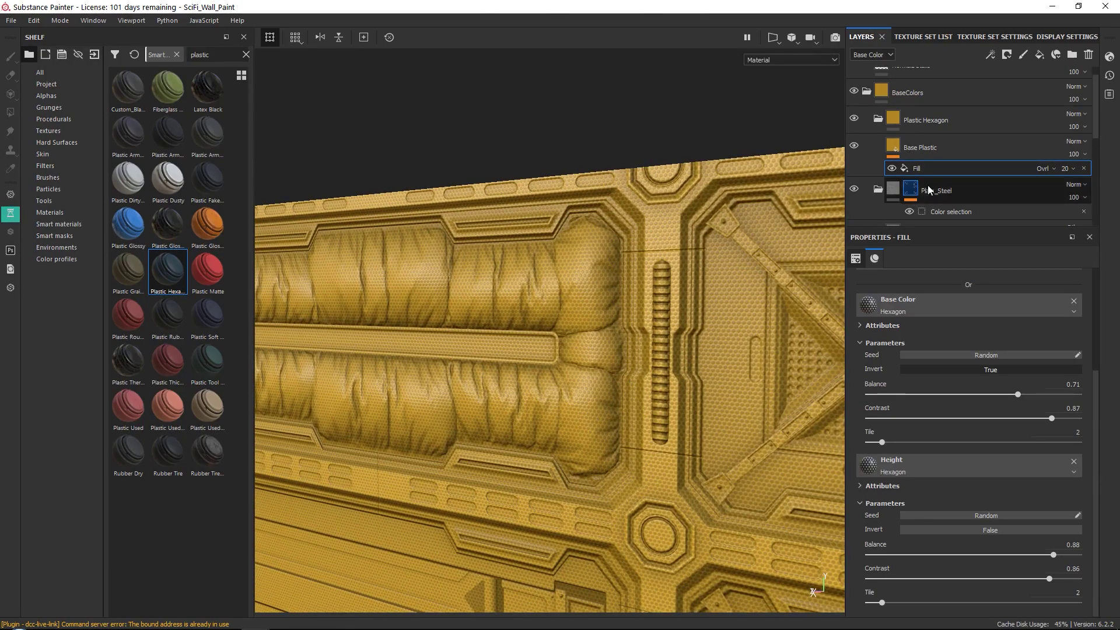
pyautogui.click(961, 146)
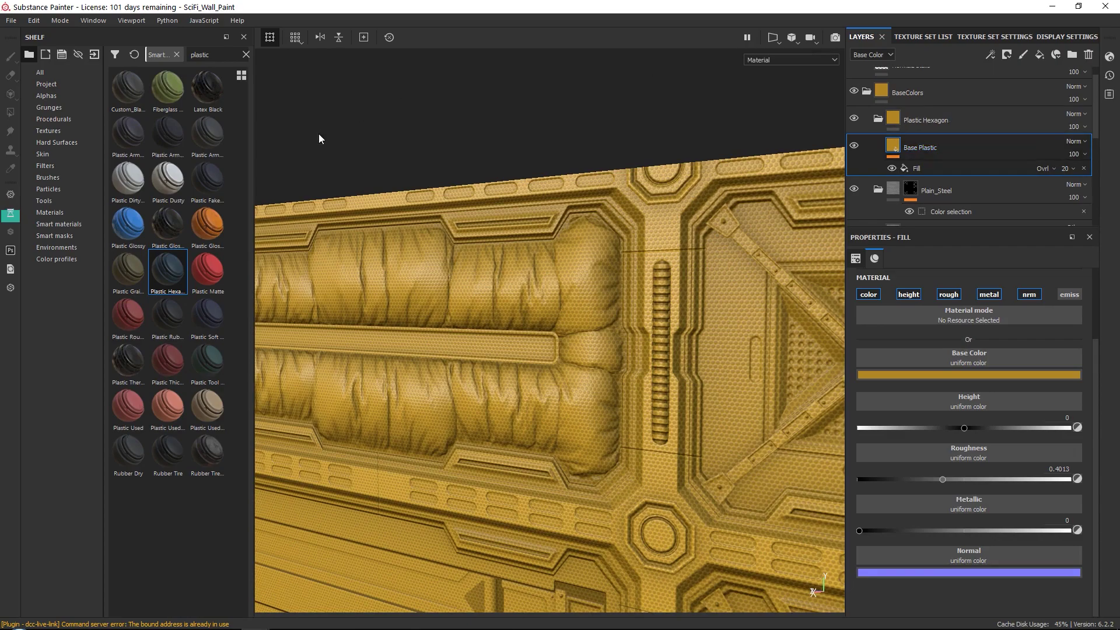
# - Add a fill layer above Base Plastic and rename it Plastic_Dirt
pyautogui.keyDown('alt'); pyautogui.moveTo(581, 250); pyautogui.dragTo(648, 254, button='middle'); pyautogui.keyUp('alt')
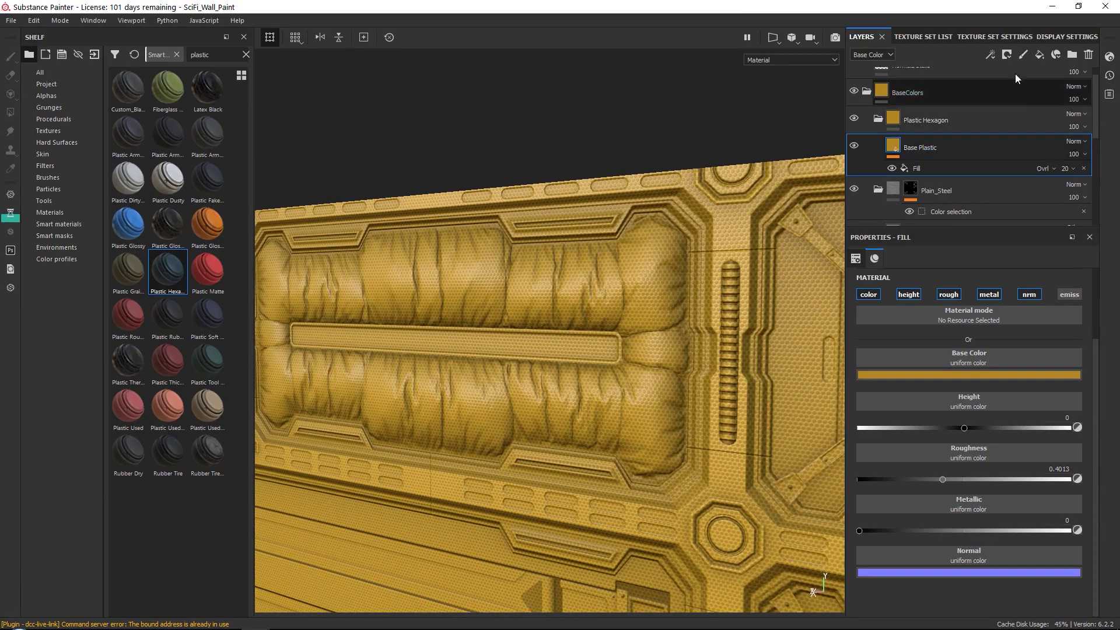
pyautogui.click(1035, 58)
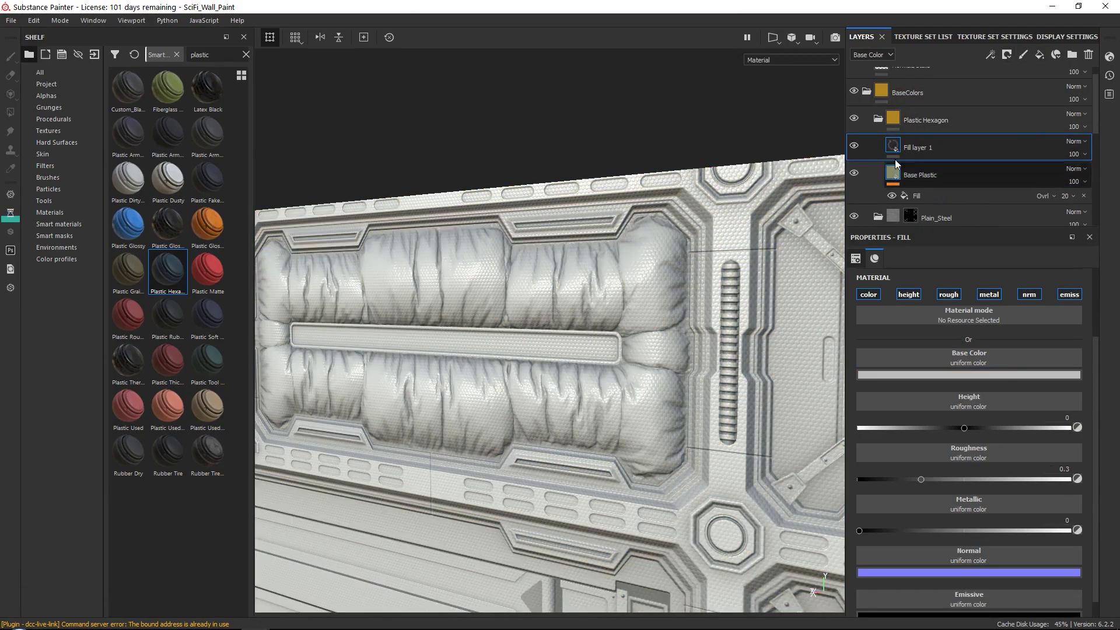
pyautogui.doubleClick(925, 145)
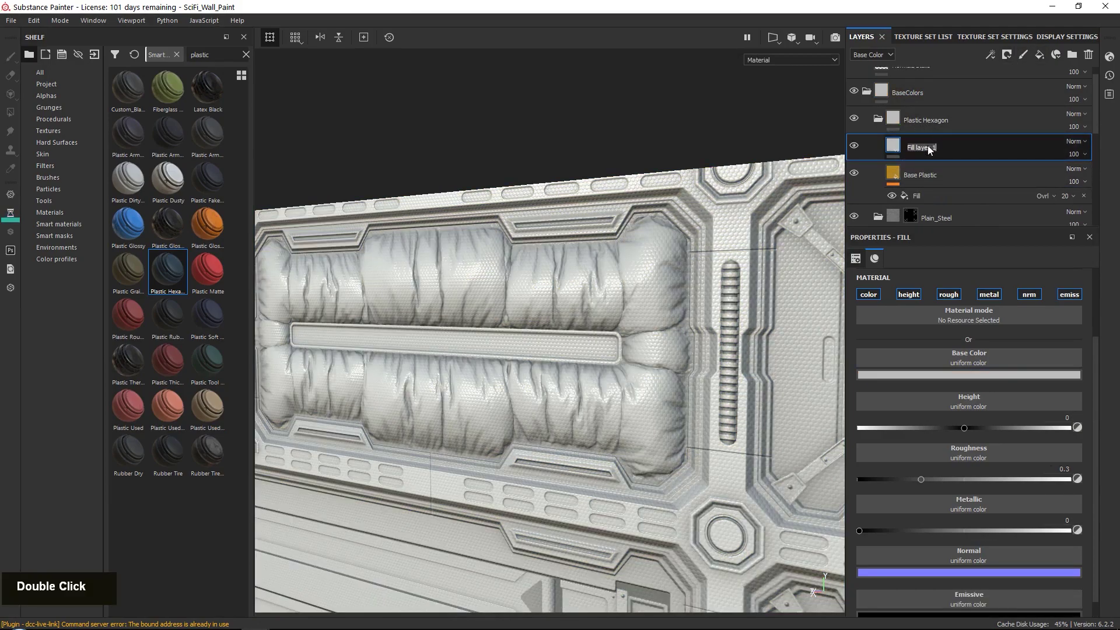
pyautogui.write('Plastic_')
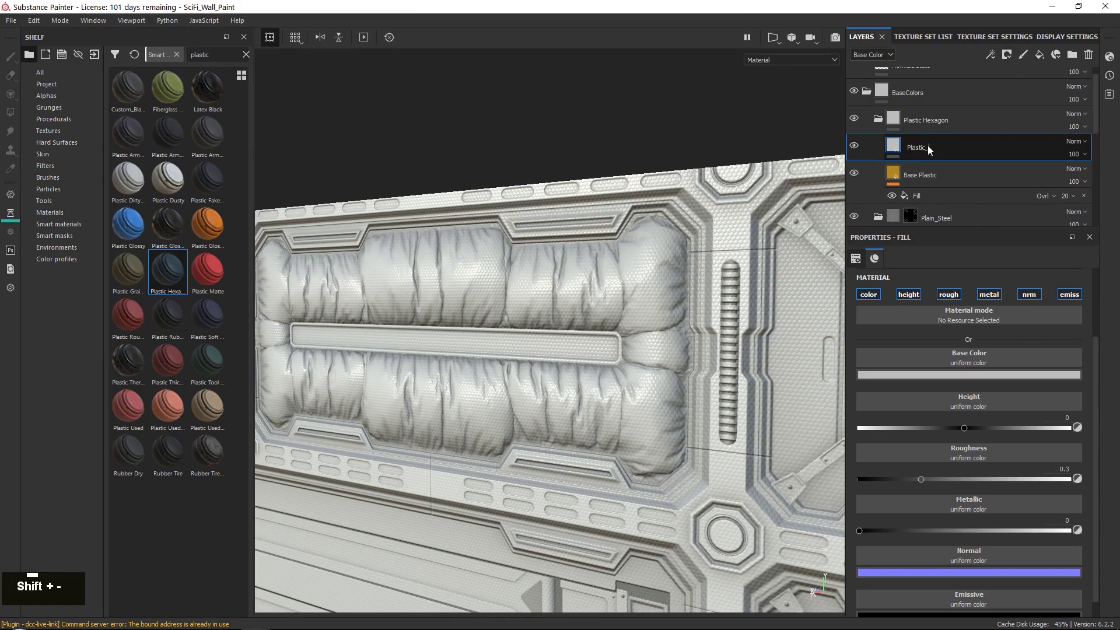
pyautogui.write('Dirt')
pyautogui.press('Return')
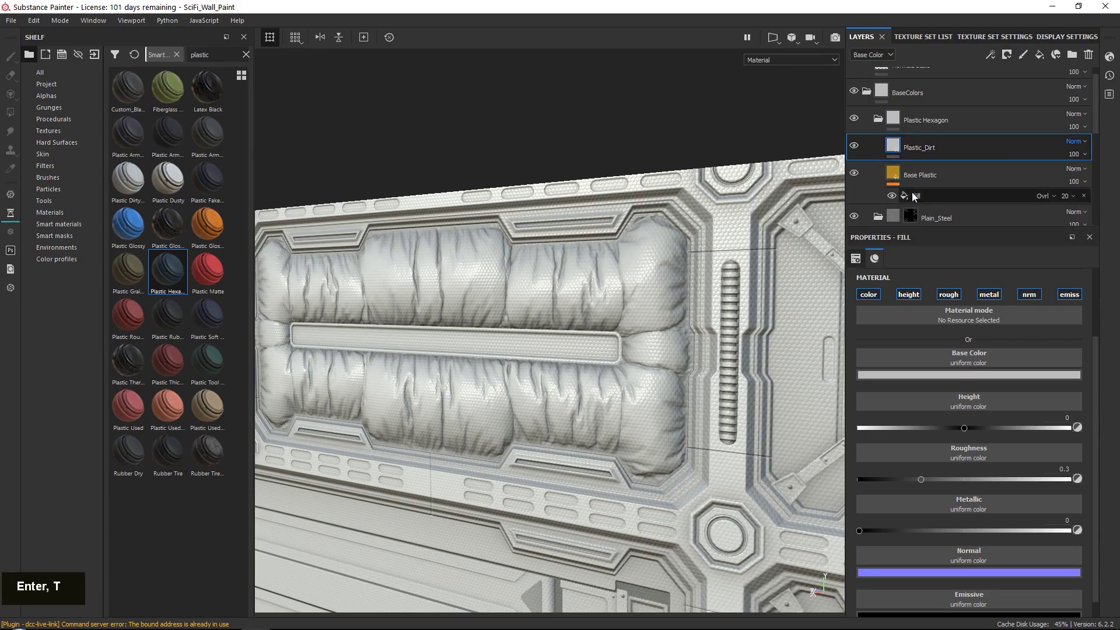
pyautogui.click(1006, 57)
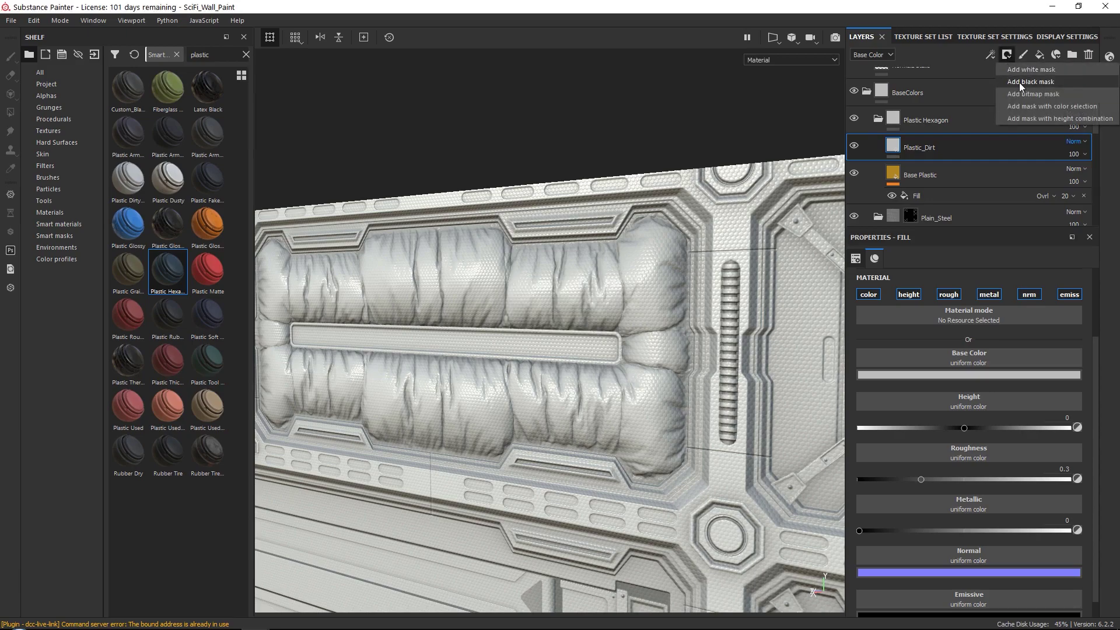
# - Give Plastic_Dirt a black mask, then try and remove the Surface Worn smart mask
pyautogui.click(1018, 84)
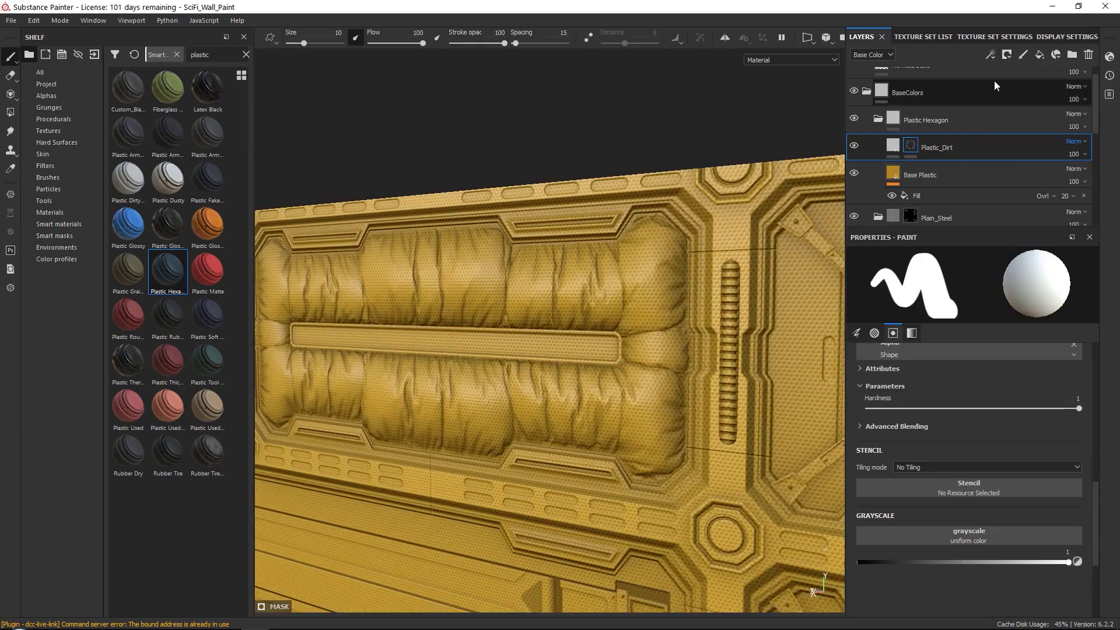
pyautogui.click(43, 236)
pyautogui.moveTo(243, 198); pyautogui.dragTo(241, 499)
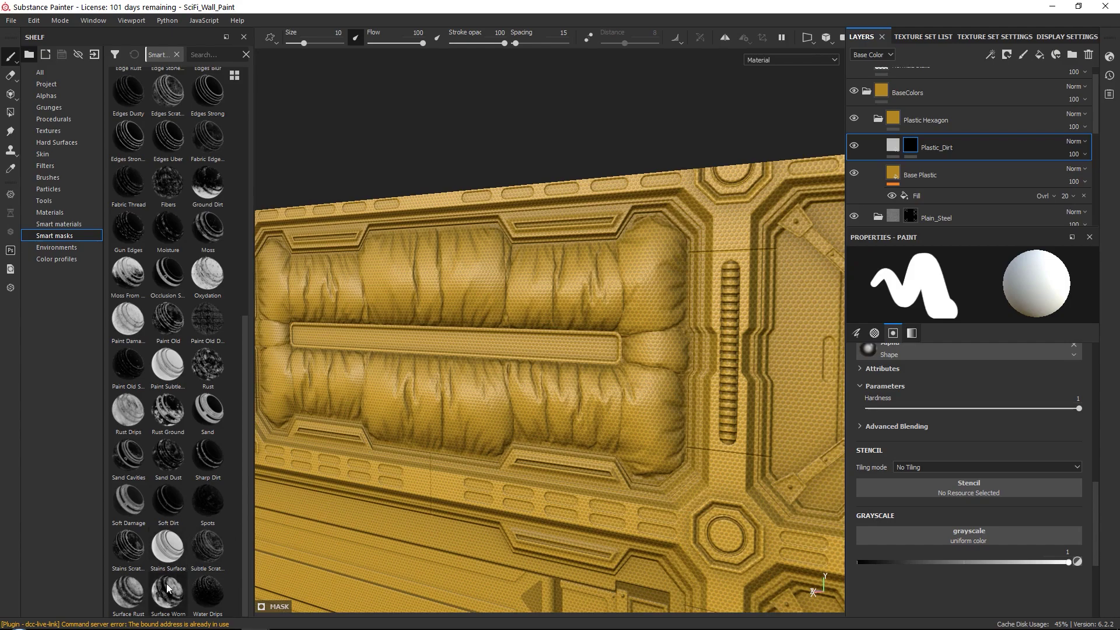
pyautogui.moveTo(166, 588); pyautogui.dragTo(1005, 148)
pyautogui.keyDown('alt'); pyautogui.moveTo(629, 257); pyautogui.dragTo(525, 379); pyautogui.keyUp('alt')
pyautogui.keyDown('alt'); pyautogui.moveTo(525, 379); pyautogui.dragTo(570, 327, button='right'); pyautogui.keyUp('alt')
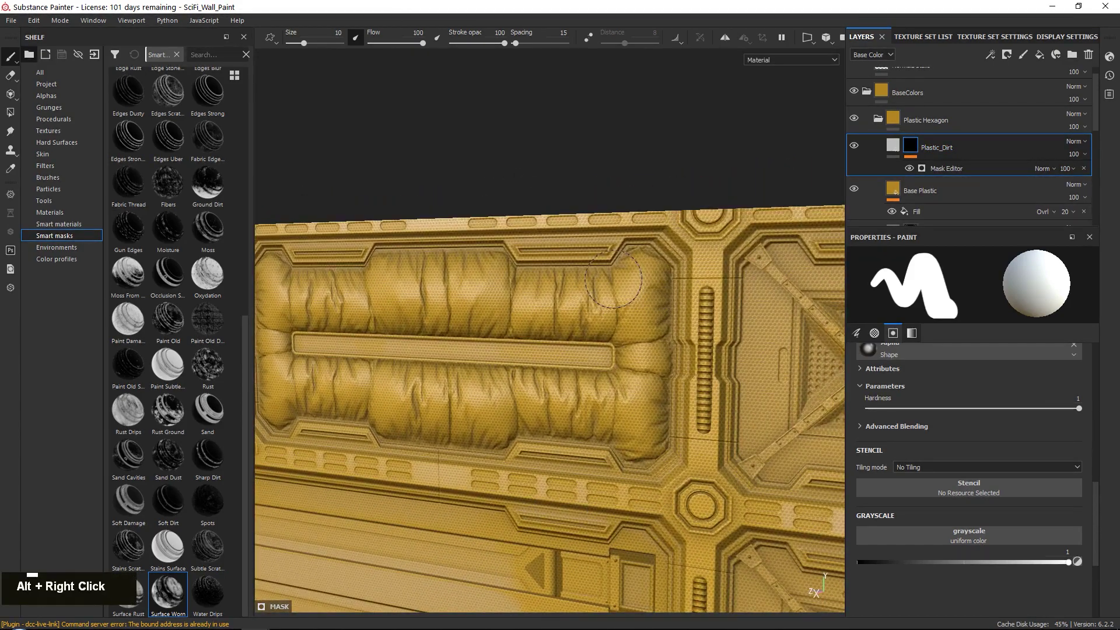
pyautogui.click(1083, 169)
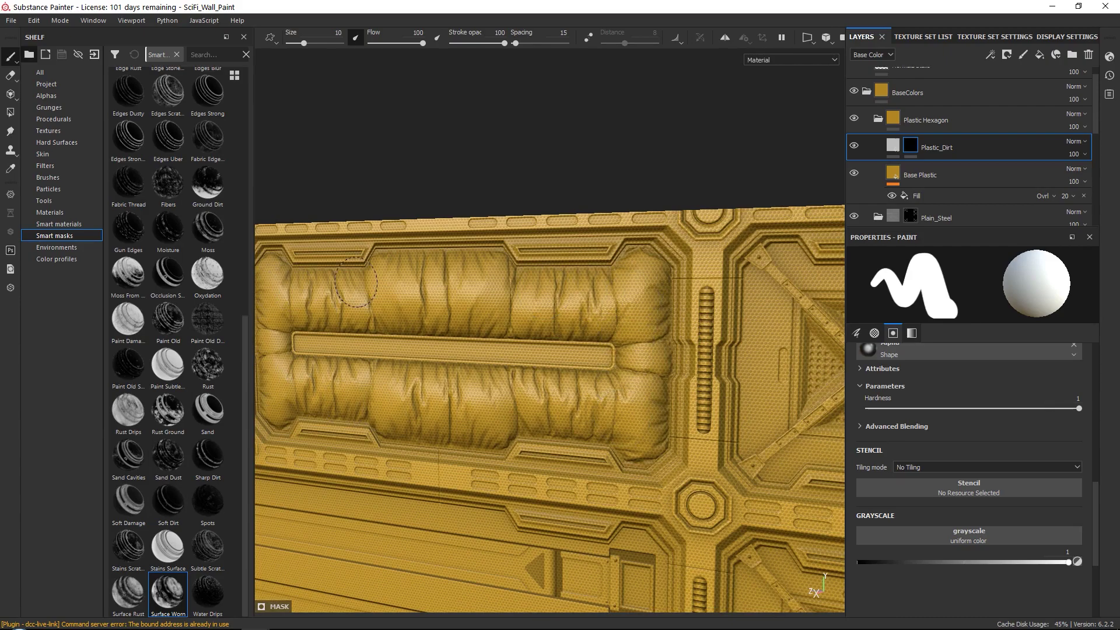
# - Test the Dust Soft Edges and Dust Occlusion smart masks on Plastic_Dirt, removing each
pyautogui.moveTo(243, 340); pyautogui.dragTo(251, 148)
pyautogui.moveTo(250, 125); pyautogui.dragTo(253, 96)
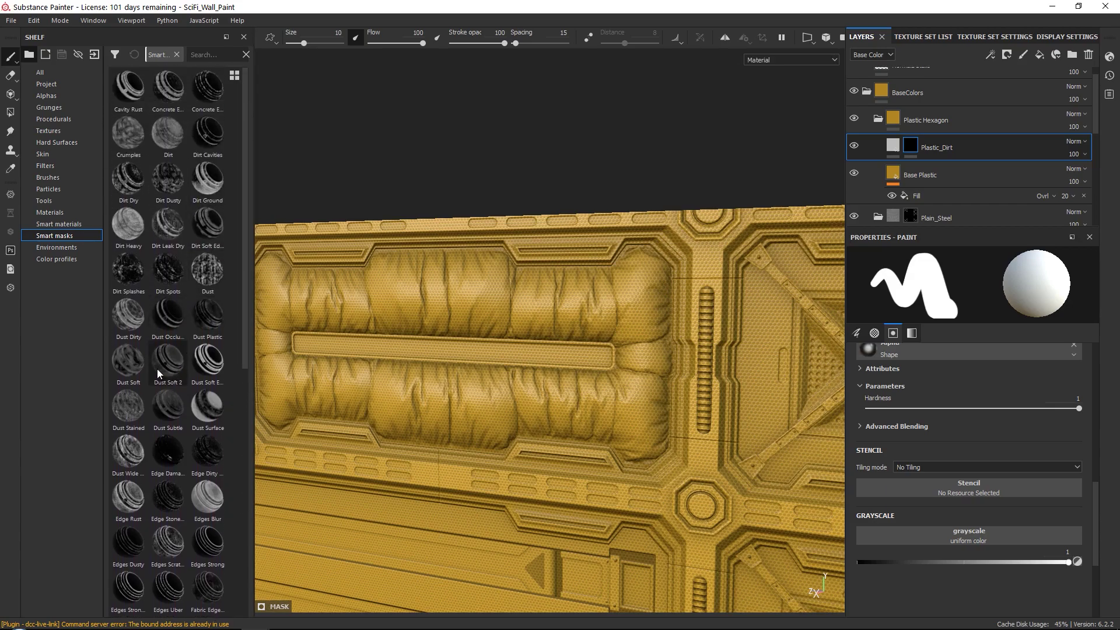
pyautogui.moveTo(205, 361); pyautogui.dragTo(936, 138)
pyautogui.rightClick(487, 256)
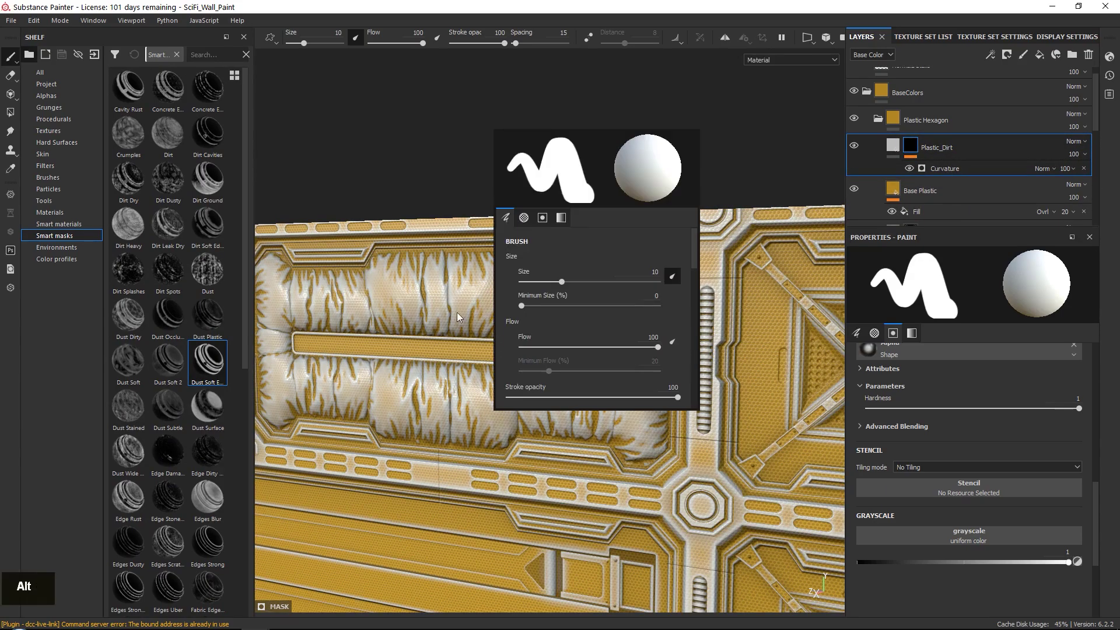
pyautogui.keyDown('alt'); pyautogui.moveTo(457, 313); pyautogui.dragTo(475, 306, button='right'); pyautogui.keyUp('alt')
pyautogui.moveTo(476, 306)
pyautogui.keyDown('alt'); pyautogui.mouseDown()
pyautogui.moveTo(505, 251)
pyautogui.moveTo(659, 282)
pyautogui.moveTo(618, 216)
pyautogui.mouseUp(); pyautogui.keyUp('alt')
pyautogui.keyDown('alt'); pyautogui.moveTo(618, 216); pyautogui.dragTo(586, 184, button='right'); pyautogui.keyUp('alt')
pyautogui.keyDown('alt'); pyautogui.moveTo(586, 184); pyautogui.dragTo(603, 131, button='middle'); pyautogui.keyUp('alt')
pyautogui.keyDown('alt'); pyautogui.moveTo(604, 131); pyautogui.dragTo(630, 146, button='right'); pyautogui.keyUp('alt')
pyautogui.click(1084, 169)
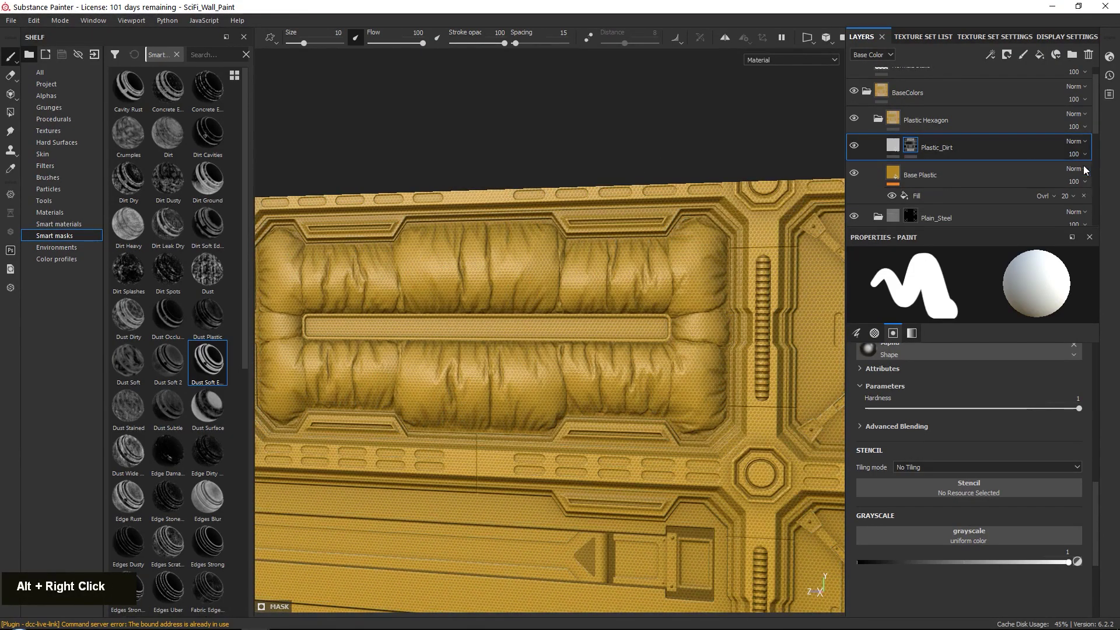
pyautogui.moveTo(168, 317); pyautogui.dragTo(961, 144)
pyautogui.keyDown('alt'); pyautogui.moveTo(630, 234); pyautogui.dragTo(582, 216); pyautogui.keyUp('alt')
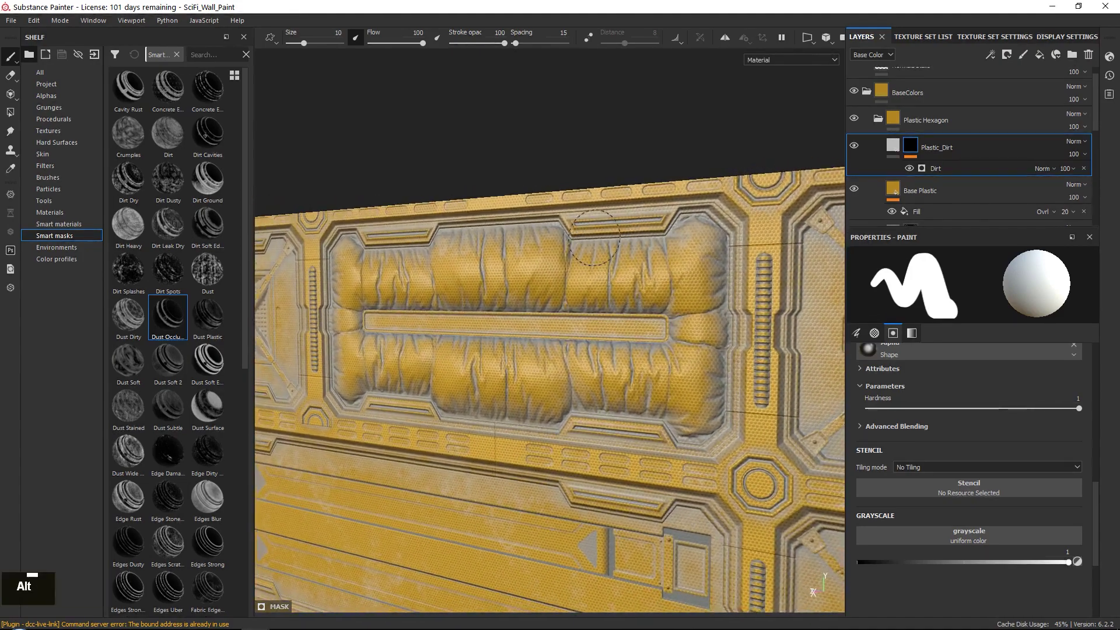
pyautogui.click(1083, 168)
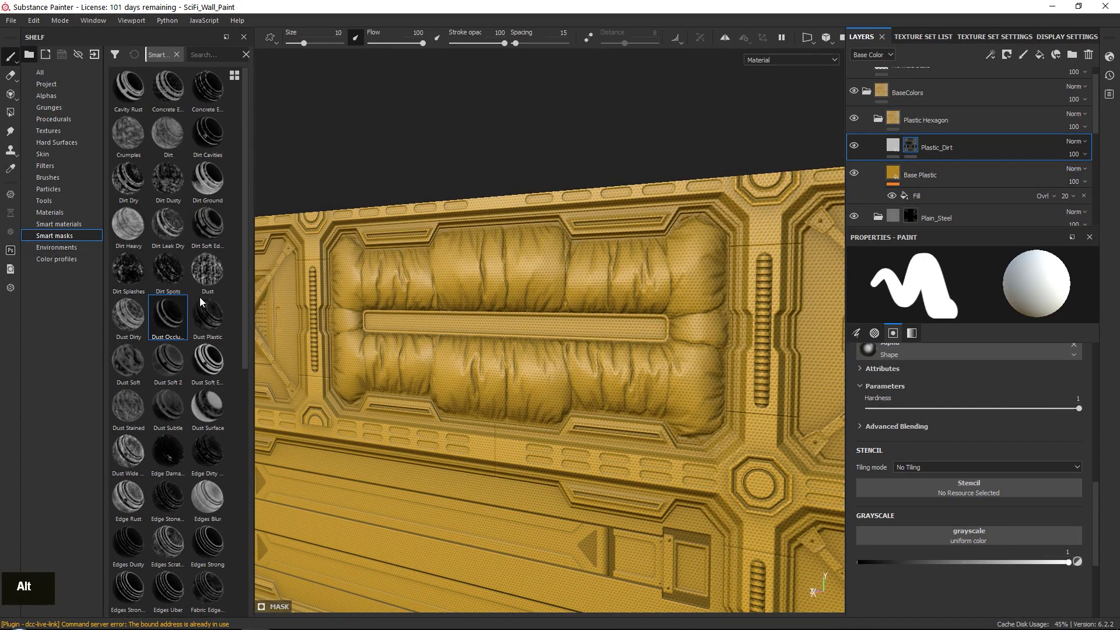
# - Apply Dirt Soft Edges and tune Curvature: global balance 0.74, more contrast, texture balance 0.5
pyautogui.scroll(1, 206, 291)
pyautogui.click(211, 226)
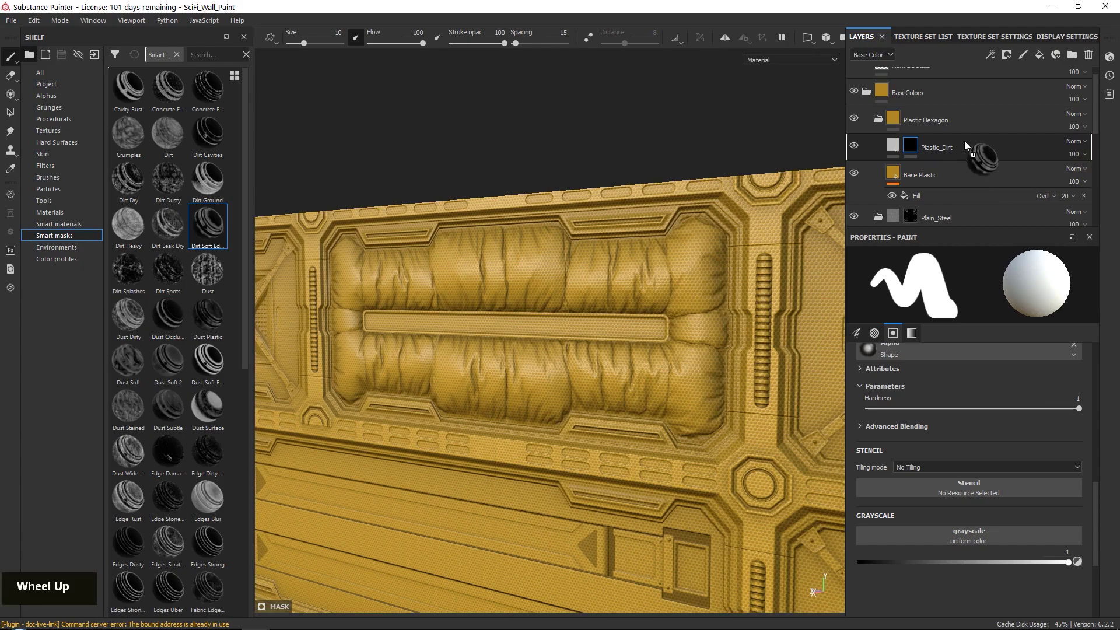
pyautogui.moveTo(964, 140); pyautogui.dragTo(965, 141)
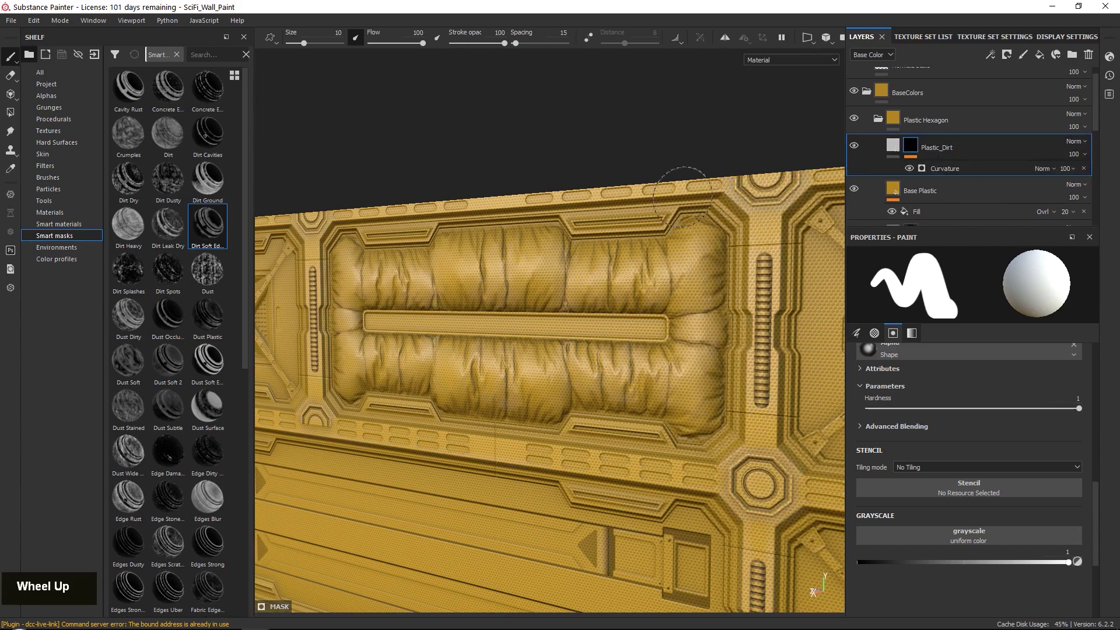
pyautogui.keyDown('alt'); pyautogui.moveTo(695, 146); pyautogui.dragTo(740, 169, button='right'); pyautogui.keyUp('alt')
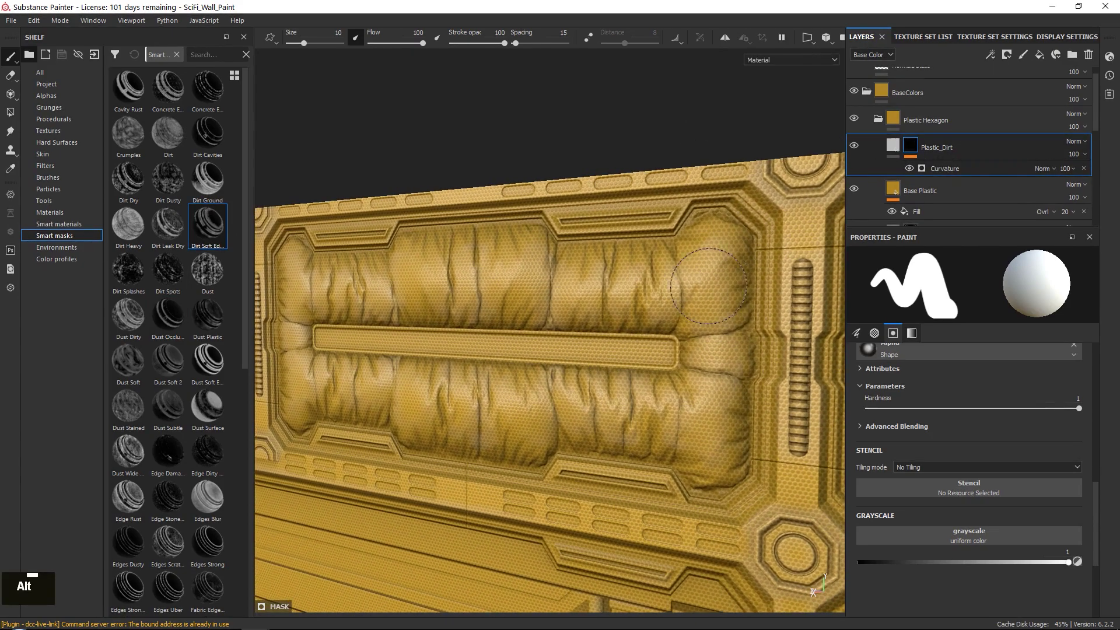
pyautogui.click(937, 166)
pyautogui.scroll(3, 947, 334)
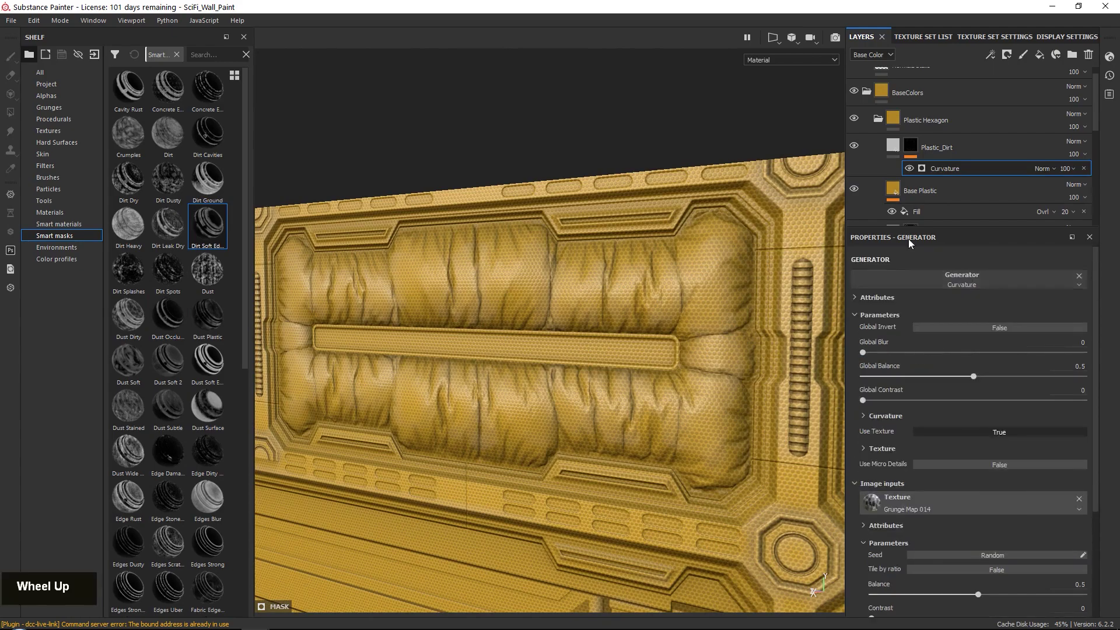
pyautogui.moveTo(975, 378)
pyautogui.mouseDown()
pyautogui.moveTo(1083, 374)
pyautogui.moveTo(989, 370)
pyautogui.mouseUp()
pyautogui.moveTo(880, 405); pyautogui.dragTo(865, 410)
pyautogui.scroll(-1, 933, 569)
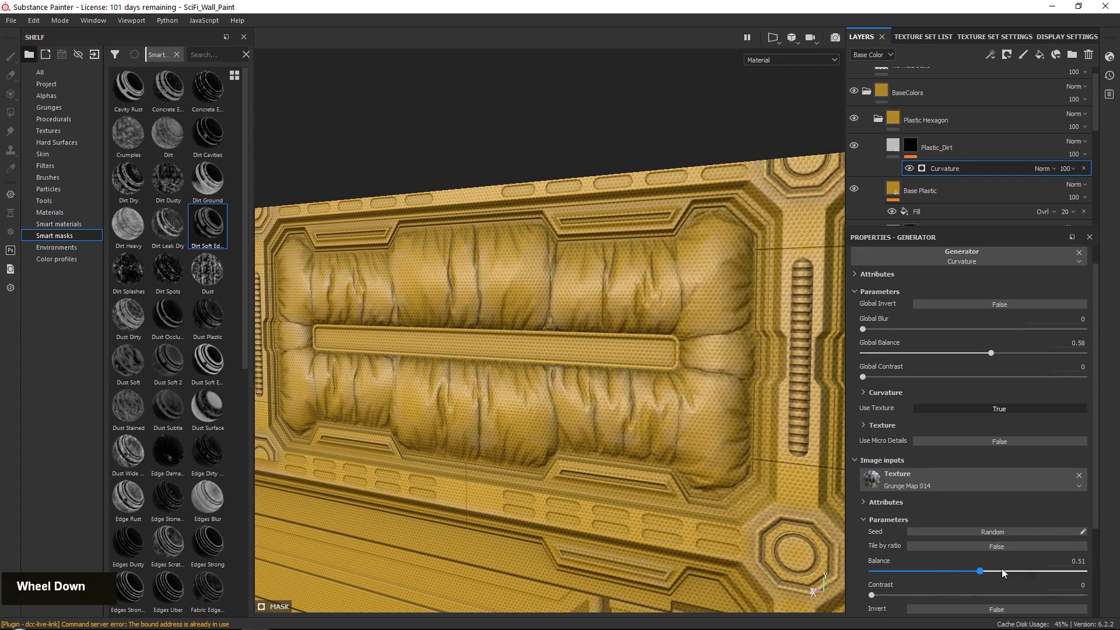
pyautogui.moveTo(1001, 572)
pyautogui.mouseDown()
pyautogui.moveTo(930, 575)
pyautogui.moveTo(975, 574)
pyautogui.mouseUp()
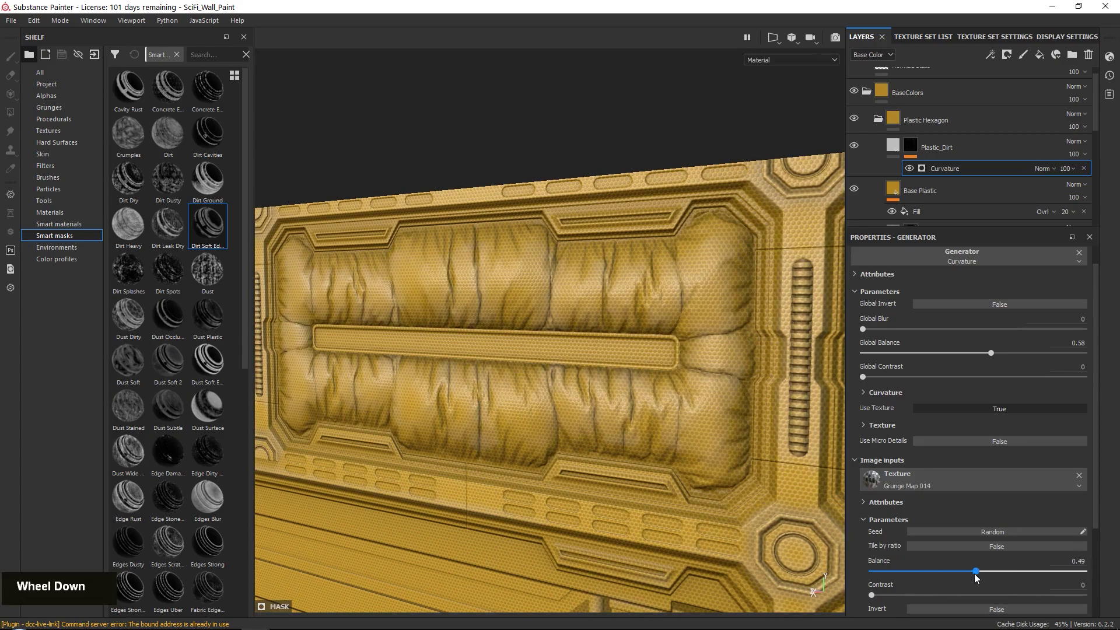
pyautogui.click(894, 145)
# - Set Plastic_Dirt roughness to about 0.68 and give it a dark orange-brown base colour
pyautogui.keyDown('alt'); pyautogui.moveTo(676, 237); pyautogui.dragTo(902, 444); pyautogui.keyUp('alt')
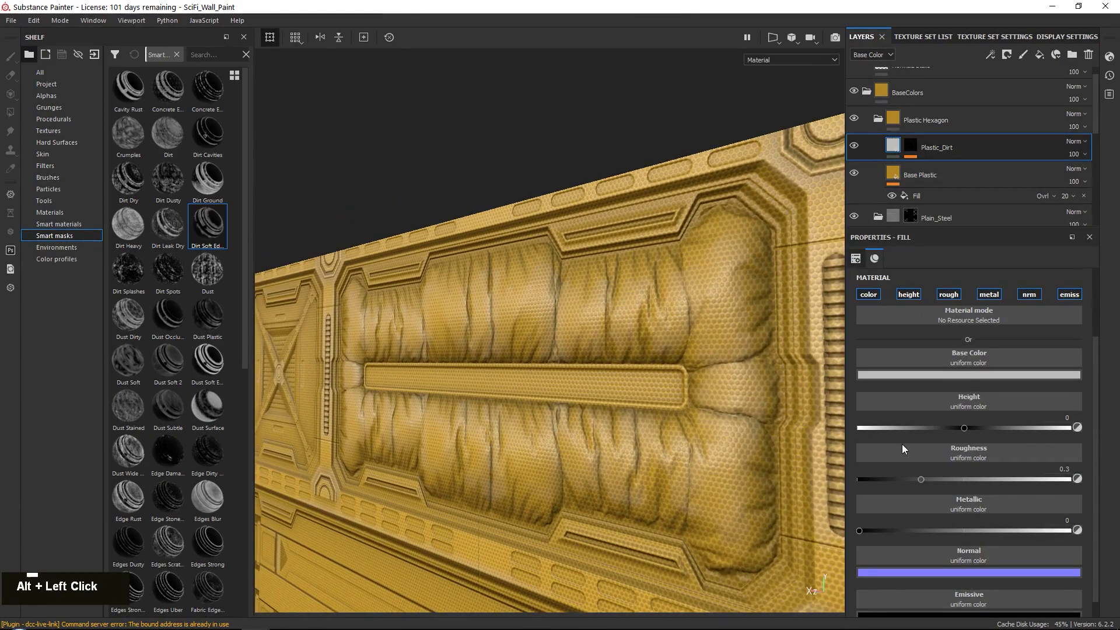
pyautogui.moveTo(924, 481); pyautogui.dragTo(1002, 479)
pyautogui.click(915, 373)
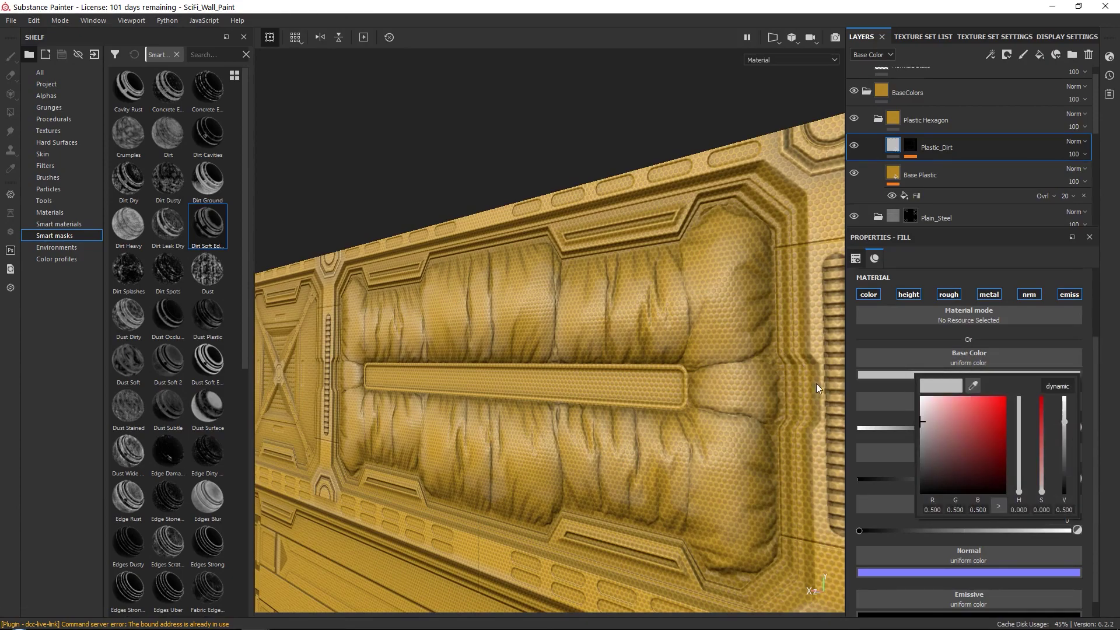
pyautogui.moveTo(1018, 498); pyautogui.dragTo(1019, 488)
pyautogui.moveTo(964, 466); pyautogui.dragTo(1020, 489)
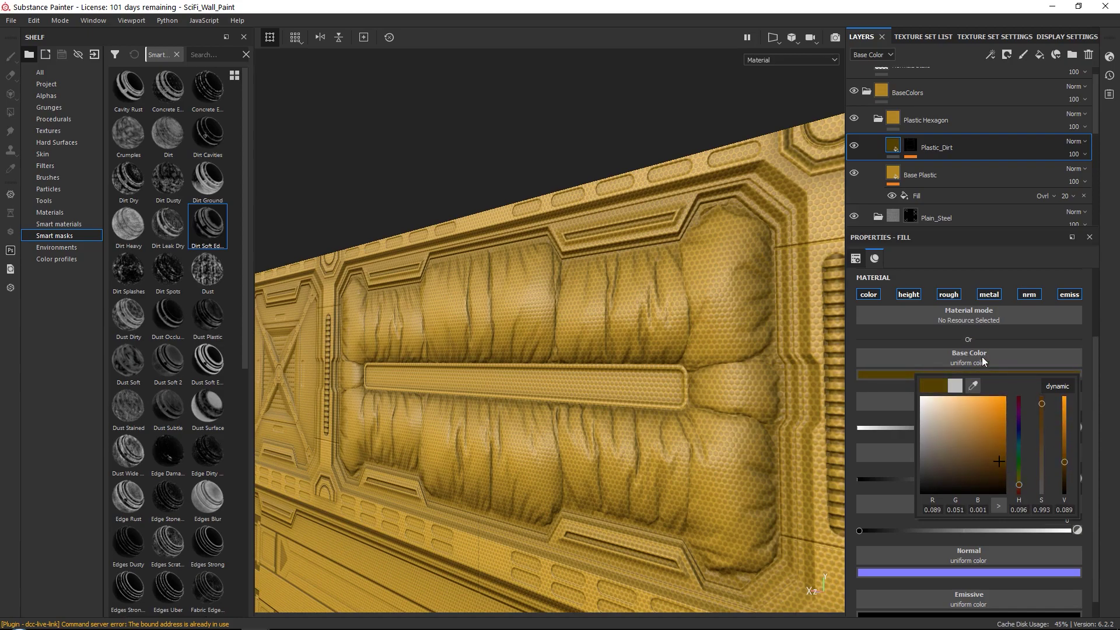
# - Turn off the metal, normal, emissive and height channels for Plastic_Dirt
pyautogui.scroll(-1, 906, 365)
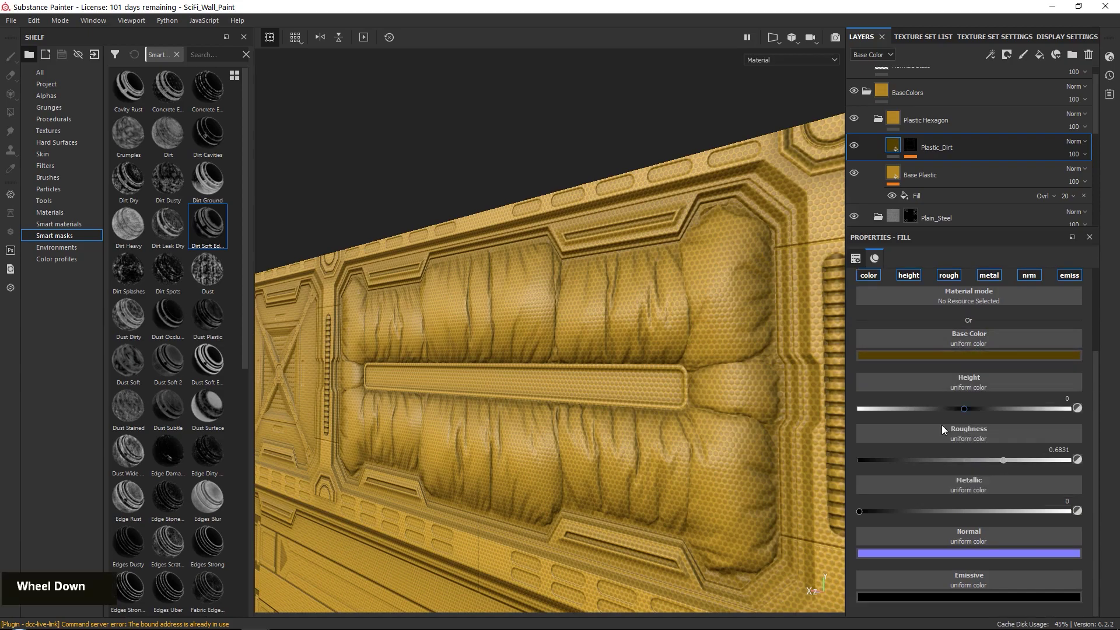
pyautogui.click(988, 275)
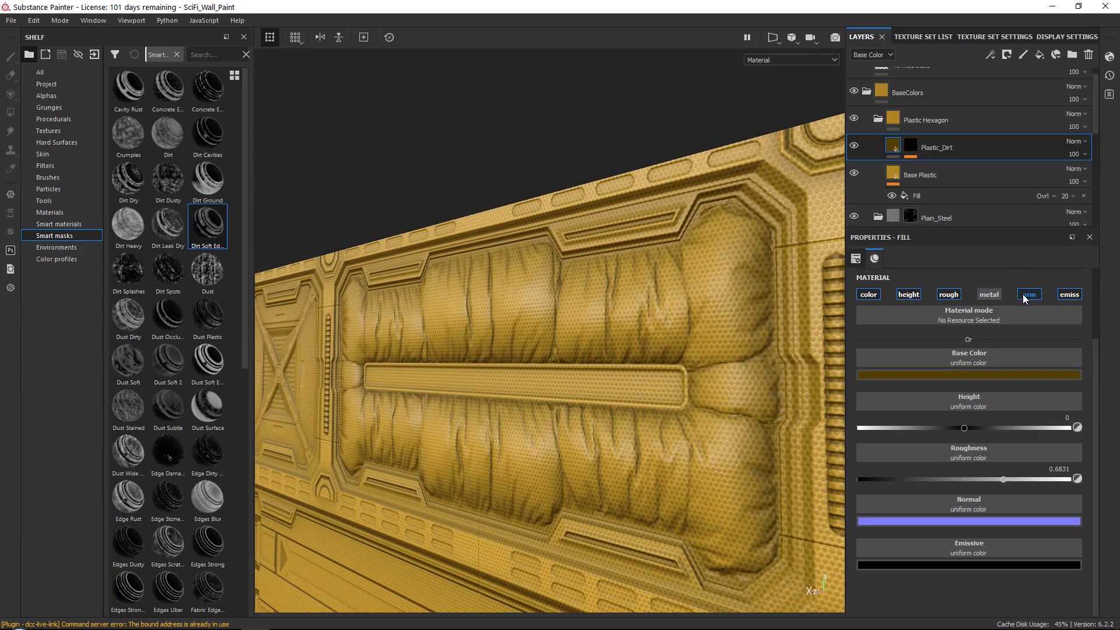
pyautogui.click(1026, 296)
pyautogui.click(1057, 295)
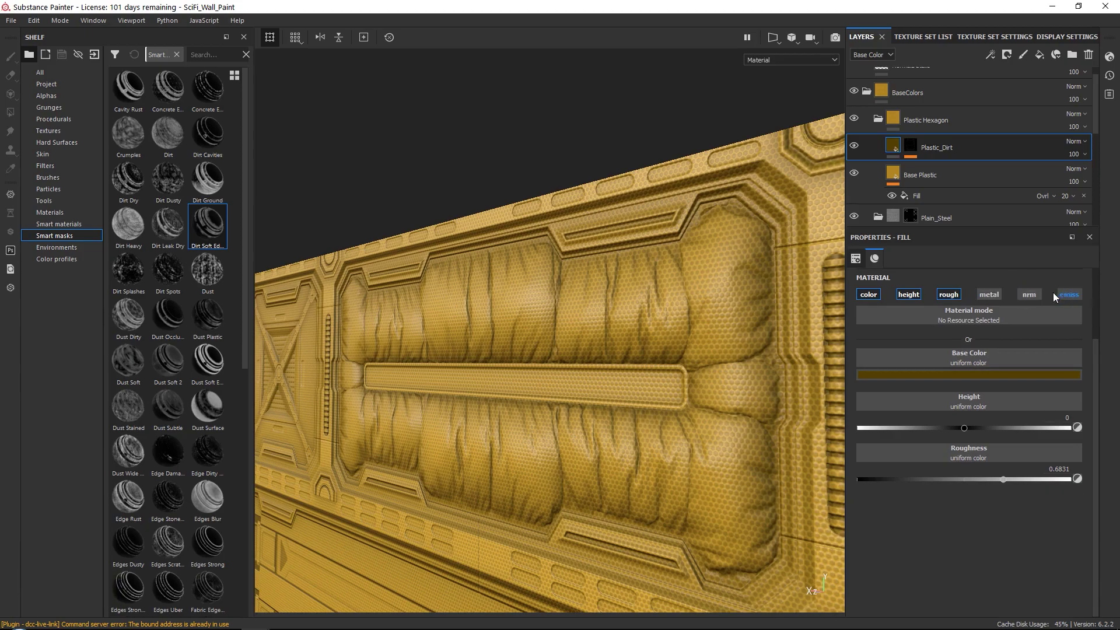
pyautogui.click(908, 294)
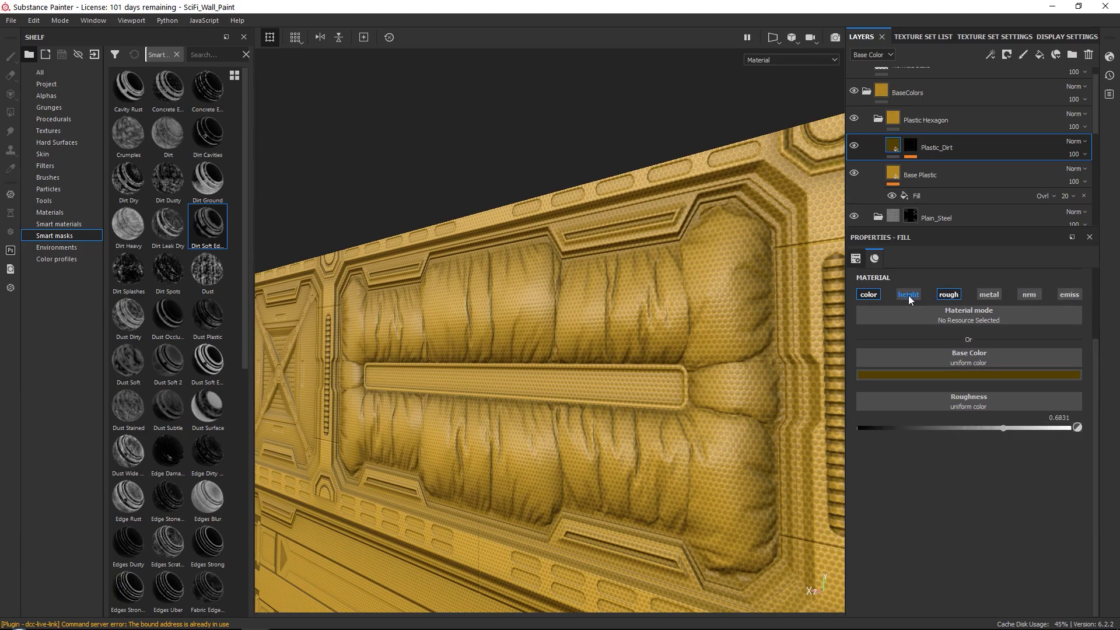
pyautogui.click(912, 145)
pyautogui.click(955, 169)
# - Push the Curvature global balance to 0.91, then test and remove the Dirt smart mask
pyautogui.moveTo(1004, 348); pyautogui.dragTo(1062, 342)
pyautogui.keyDown('alt'); pyautogui.moveTo(560, 344); pyautogui.dragTo(263, 295); pyautogui.keyUp('alt')
pyautogui.scroll(1, 236, 239)
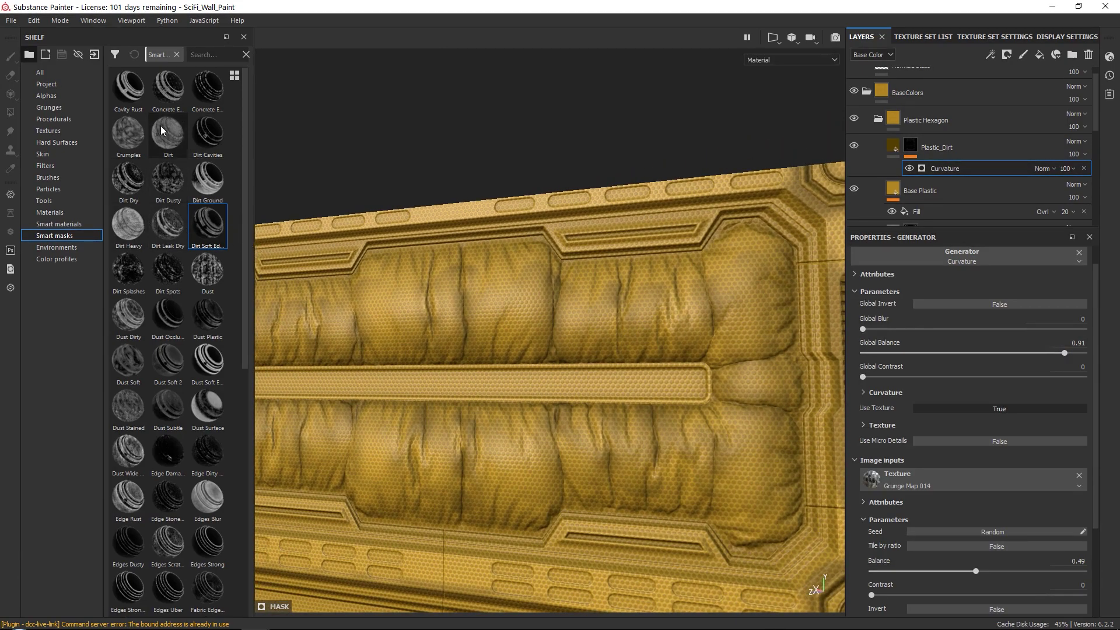
pyautogui.moveTo(163, 130); pyautogui.dragTo(936, 143)
pyautogui.keyDown('alt'); pyautogui.moveTo(731, 251); pyautogui.dragTo(691, 228); pyautogui.keyUp('alt')
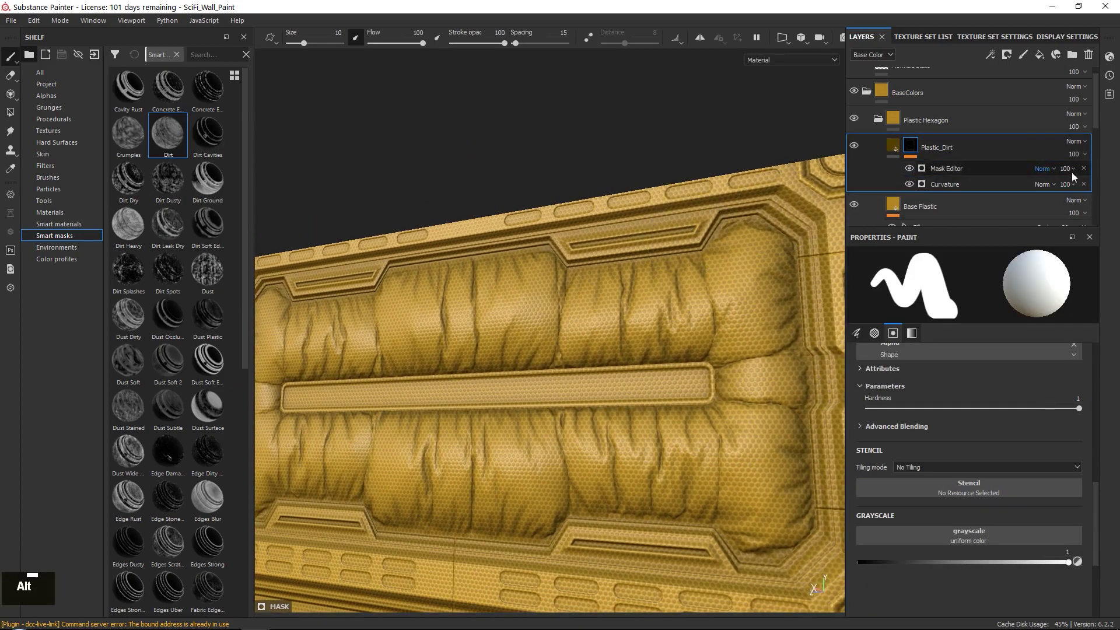
pyautogui.click(1084, 168)
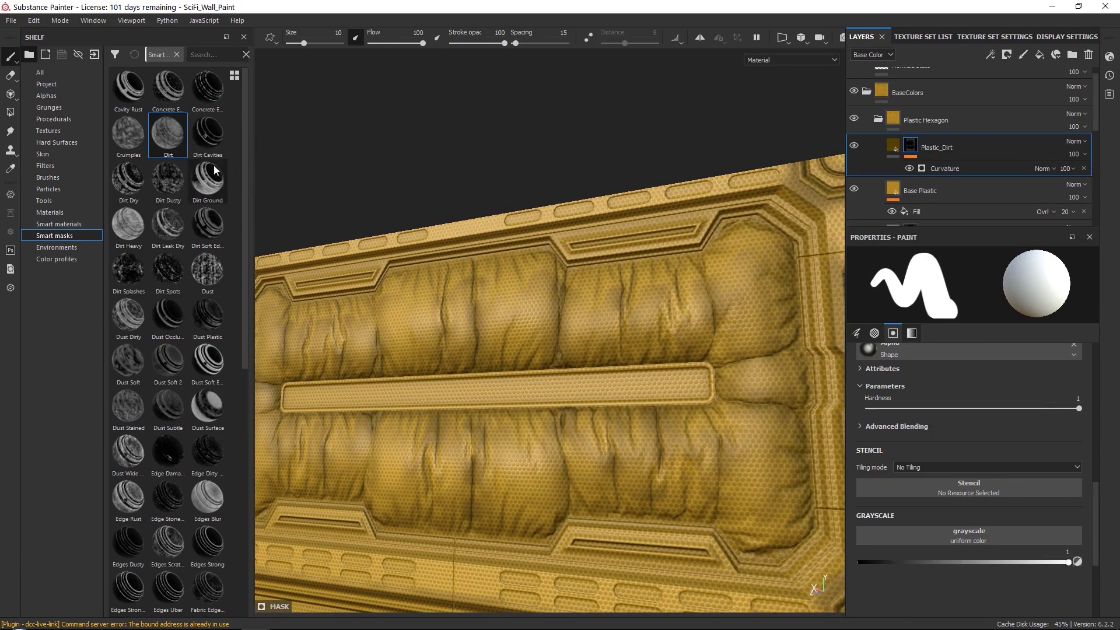
# - Try the Grunge Concrete smart mask, then remove it and its Mask Builder - Legacy effect
pyautogui.moveTo(168, 88); pyautogui.dragTo(936, 151)
pyautogui.keyDown('alt'); pyautogui.moveTo(703, 238); pyautogui.dragTo(756, 248); pyautogui.keyUp('alt')
pyautogui.keyDown('alt'); pyautogui.moveTo(740, 228); pyautogui.dragTo(726, 303, button='right'); pyautogui.keyUp('alt')
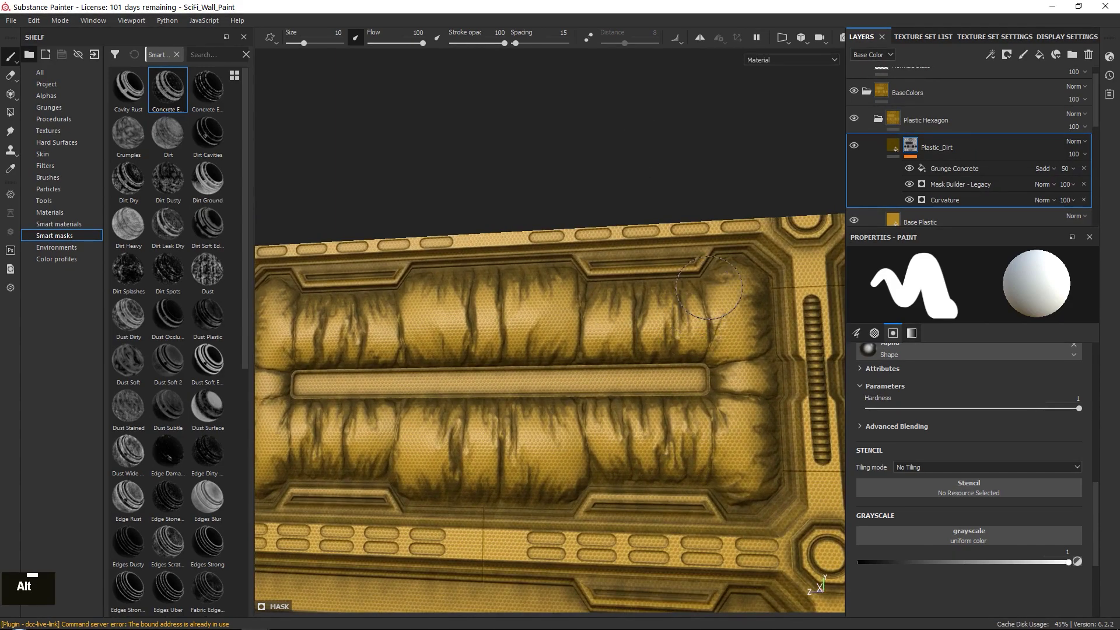
pyautogui.click(1084, 168)
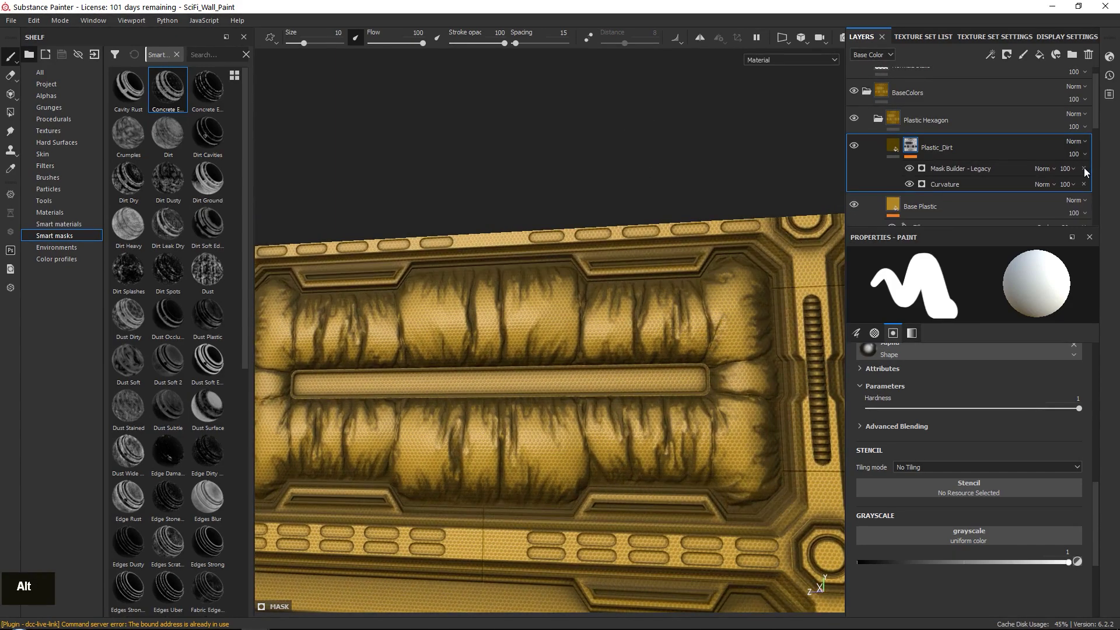
pyautogui.click(1084, 168)
# - Apply the Dust Plastic smart mask at global balance 0.92 and delete the Curvature effect
pyautogui.moveTo(245, 233); pyautogui.dragTo(243, 292)
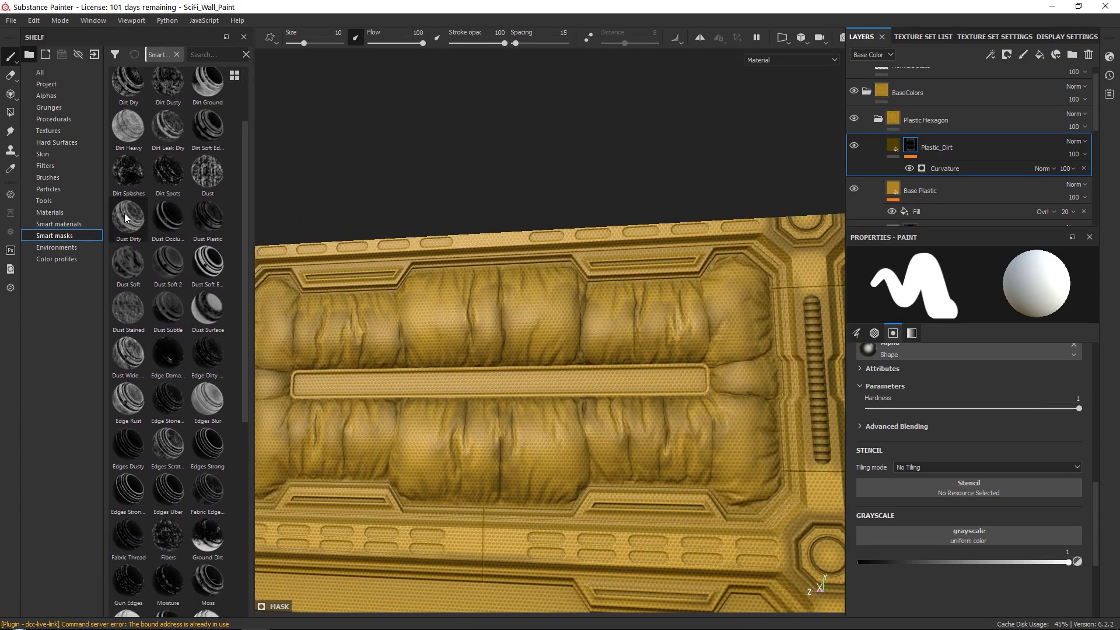
pyautogui.moveTo(217, 201); pyautogui.dragTo(1003, 155)
pyautogui.keyDown('alt'); pyautogui.moveTo(683, 234); pyautogui.dragTo(723, 222); pyautogui.keyUp('alt')
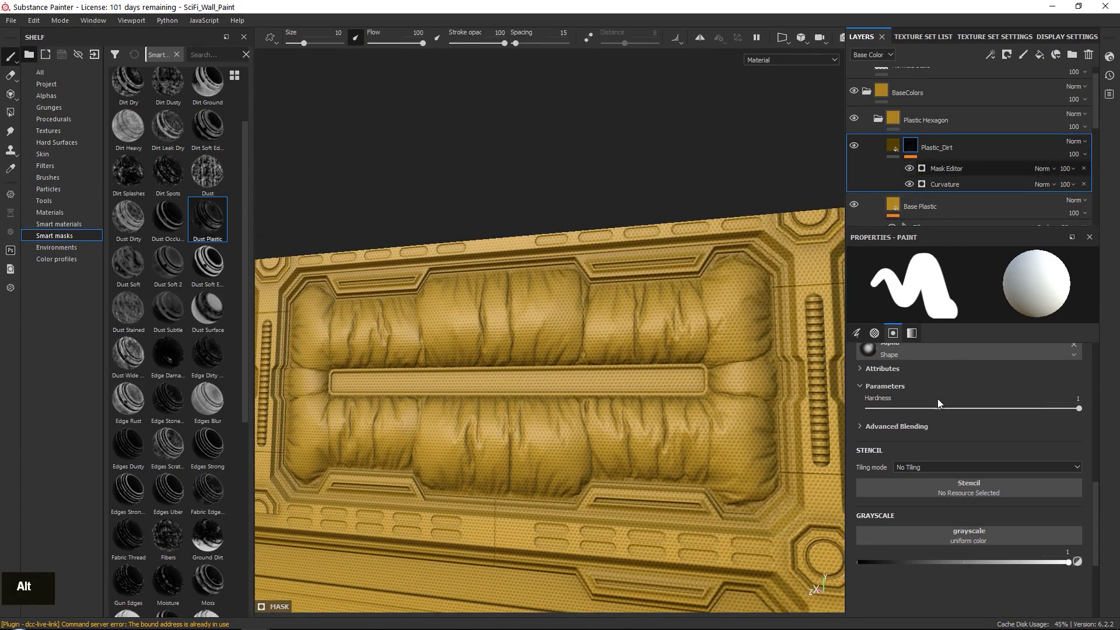
pyautogui.click(957, 168)
pyautogui.moveTo(988, 353); pyautogui.dragTo(1067, 352)
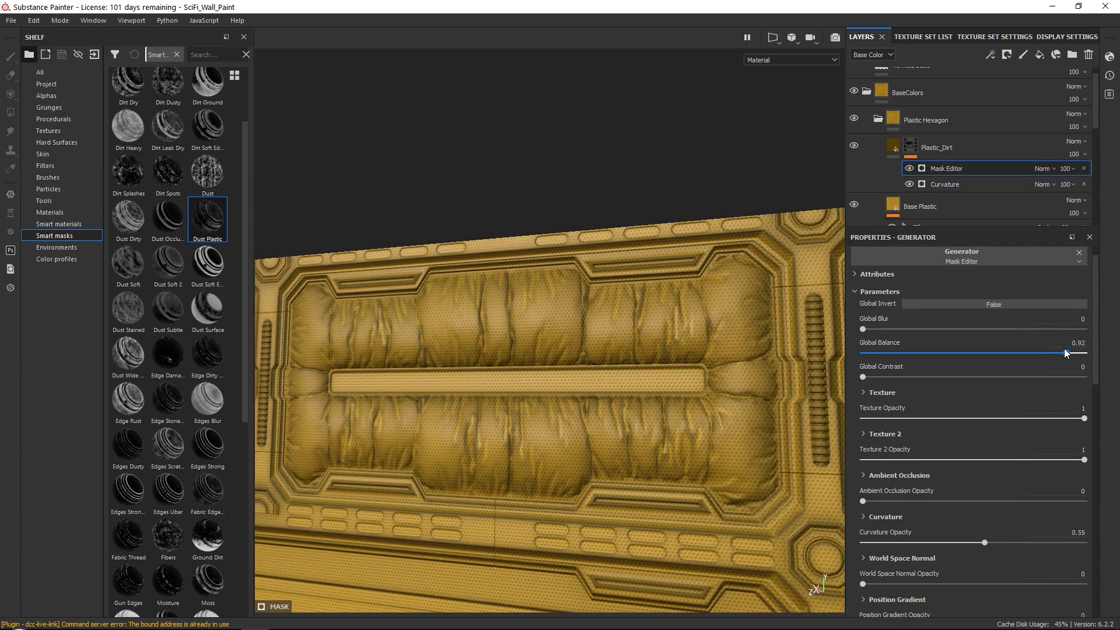
pyautogui.keyDown('alt'); pyautogui.moveTo(613, 301); pyautogui.dragTo(622, 462, button='right'); pyautogui.keyUp('alt')
pyautogui.keyDown('alt'); pyautogui.moveTo(622, 461); pyautogui.dragTo(688, 432); pyautogui.keyUp('alt')
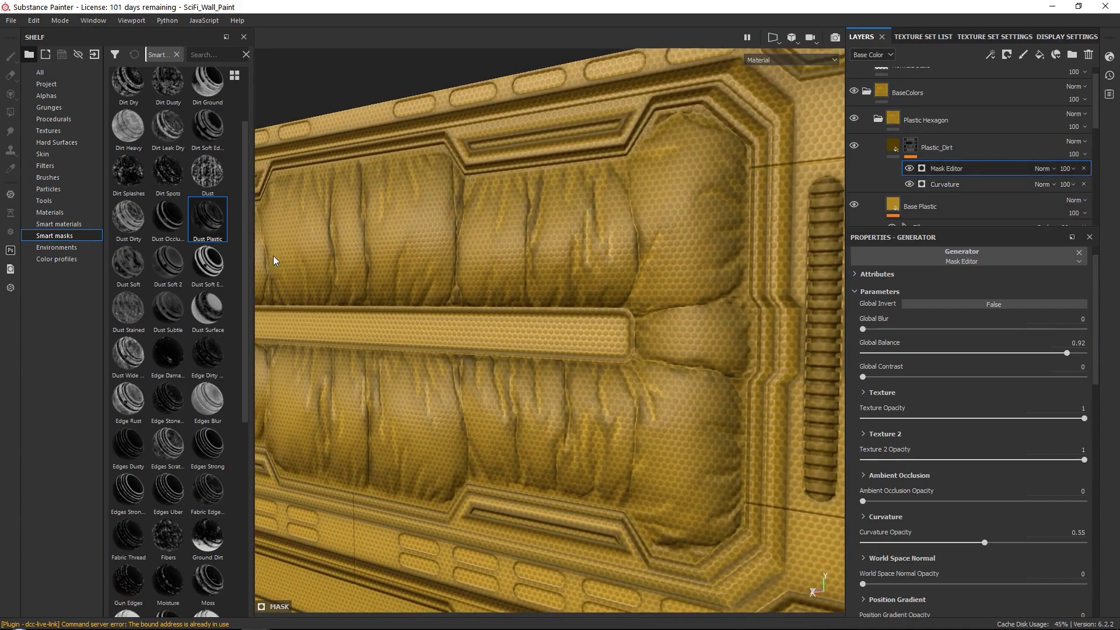
pyautogui.click(1083, 184)
pyautogui.click(886, 145)
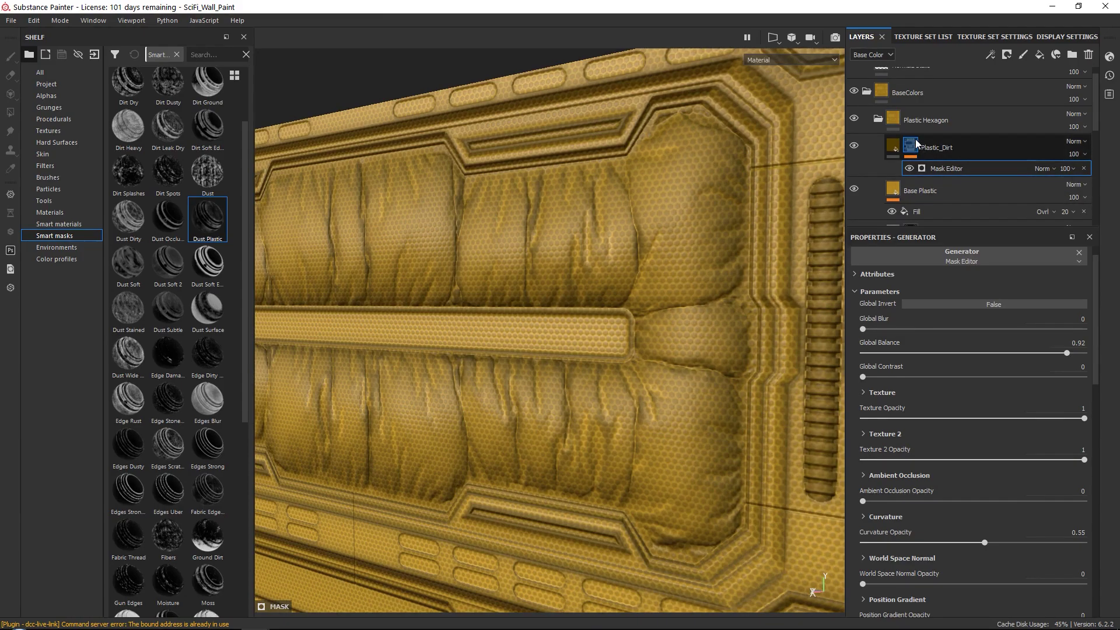
pyautogui.click(887, 146)
# - Adjust Plastic_Dirt to a darker brown, roughness about 0.67, and layer opacity 74
pyautogui.click(963, 376)
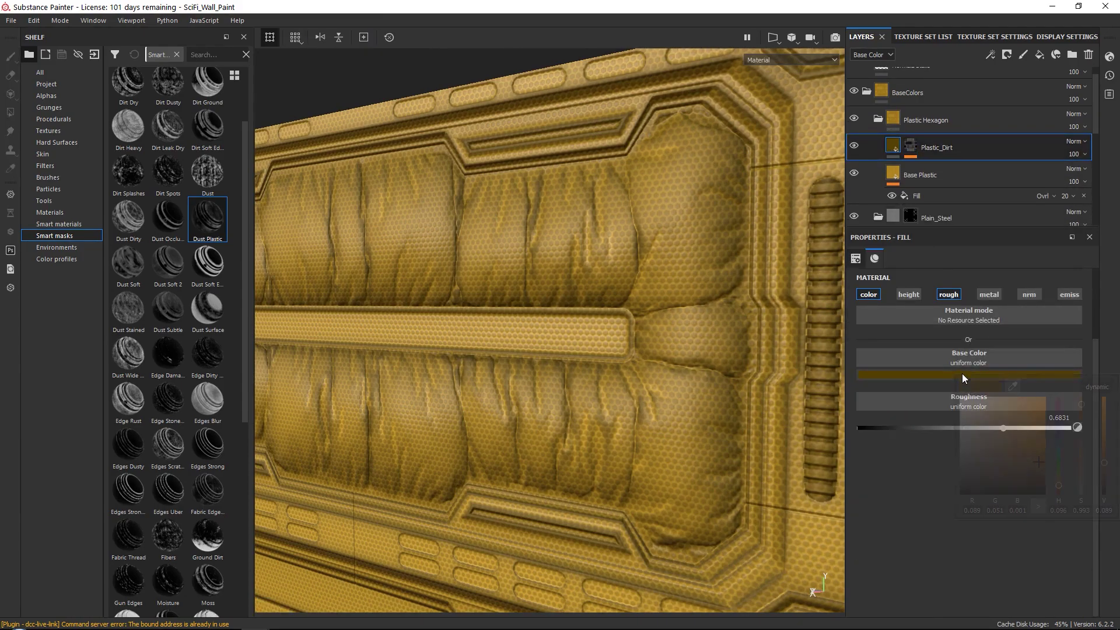
pyautogui.moveTo(1002, 444)
pyautogui.mouseDown()
pyautogui.moveTo(1004, 461)
pyautogui.moveTo(974, 447)
pyautogui.moveTo(994, 458)
pyautogui.mouseUp()
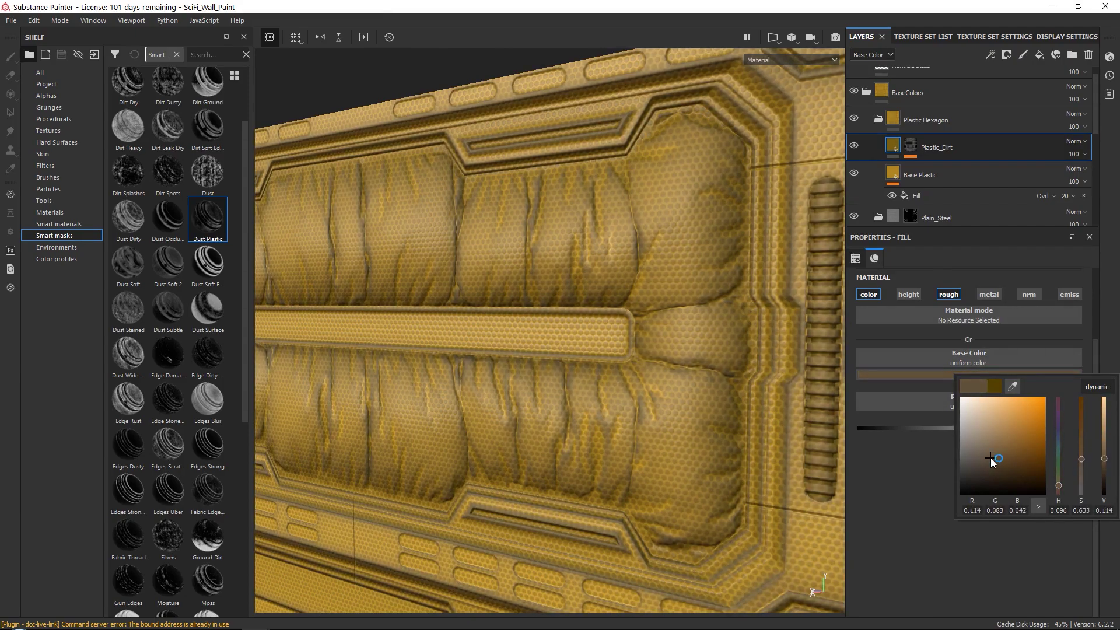
pyautogui.moveTo(1019, 422)
pyautogui.mouseDown()
pyautogui.moveTo(977, 423)
pyautogui.moveTo(1000, 427)
pyautogui.mouseUp()
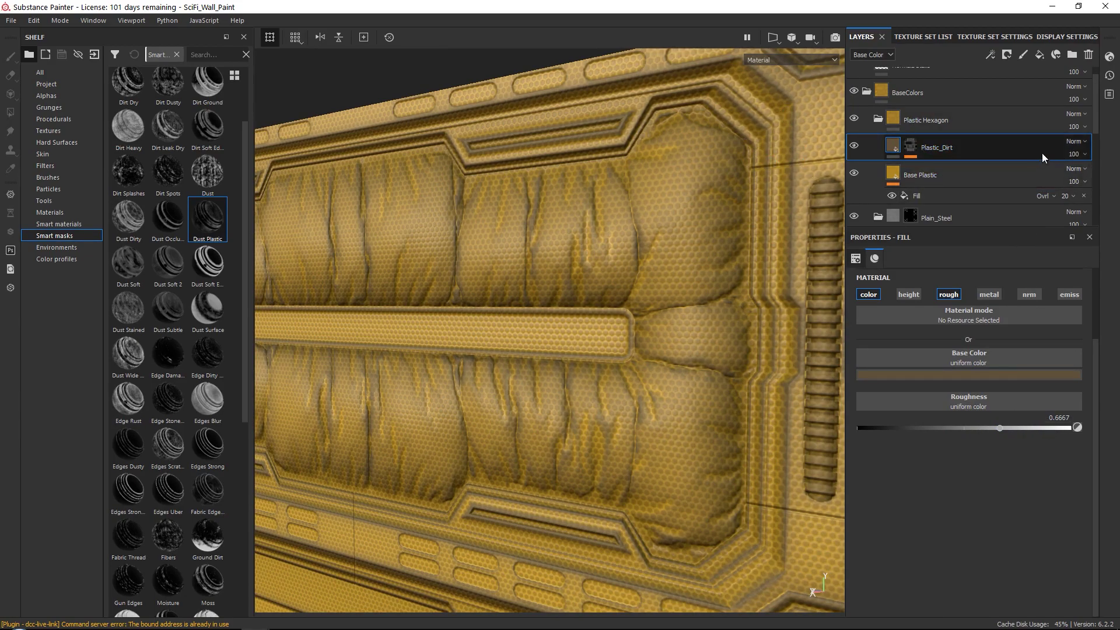
pyautogui.click(1079, 158)
pyautogui.moveTo(1106, 179)
pyautogui.mouseDown()
pyautogui.moveTo(1056, 176)
pyautogui.moveTo(1104, 176)
pyautogui.mouseUp()
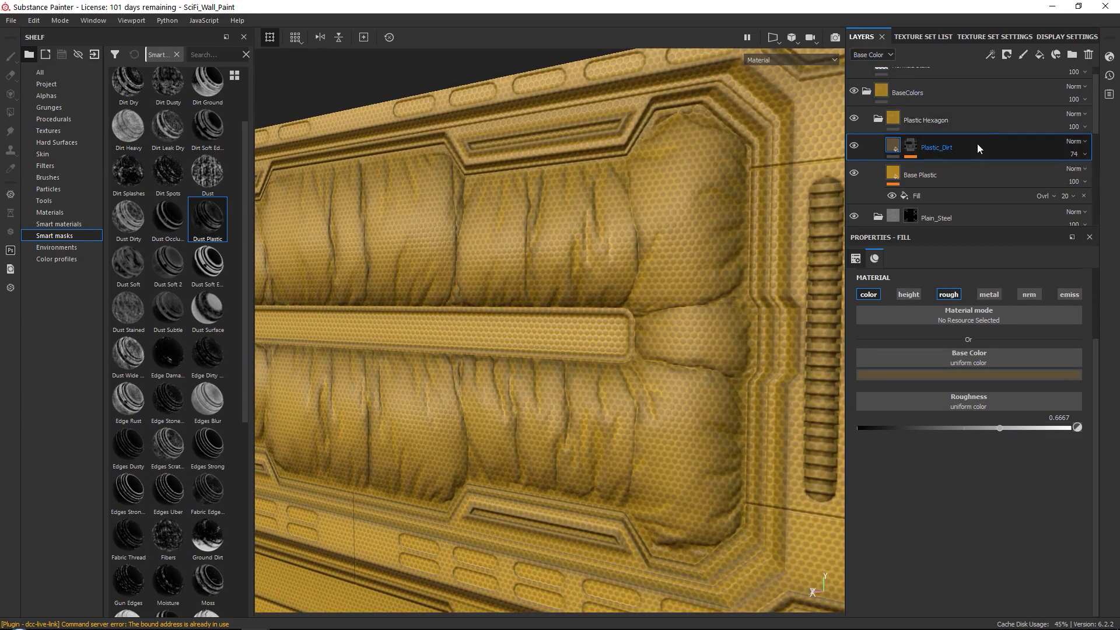
pyautogui.click(974, 117)
# - Collapse Plastic Hexagon and add a colour-selection mask picking the green padding ID
pyautogui.click(881, 117)
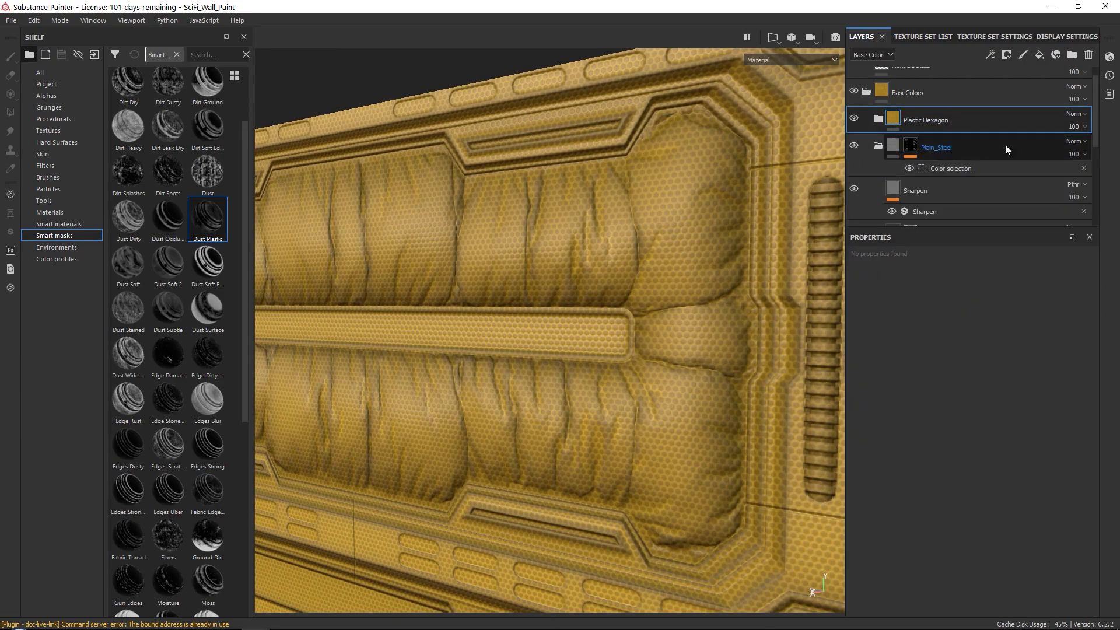
pyautogui.keyDown('alt'); pyautogui.moveTo(586, 341); pyautogui.dragTo(560, 327, button='right'); pyautogui.keyUp('alt')
pyautogui.click(1007, 55)
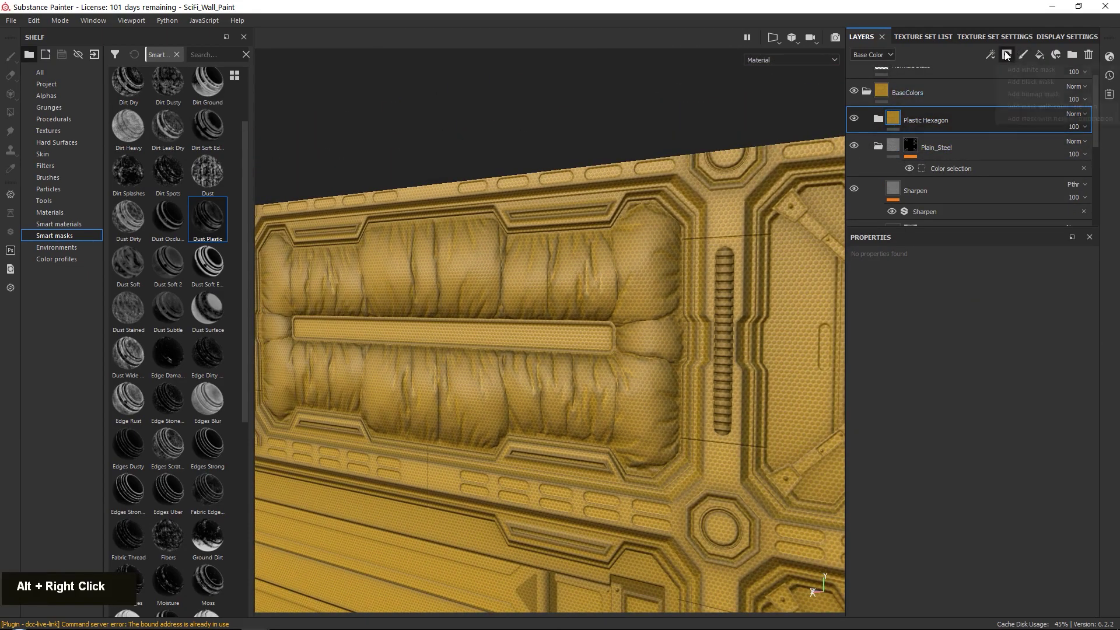
pyautogui.click(1023, 110)
pyautogui.click(1068, 375)
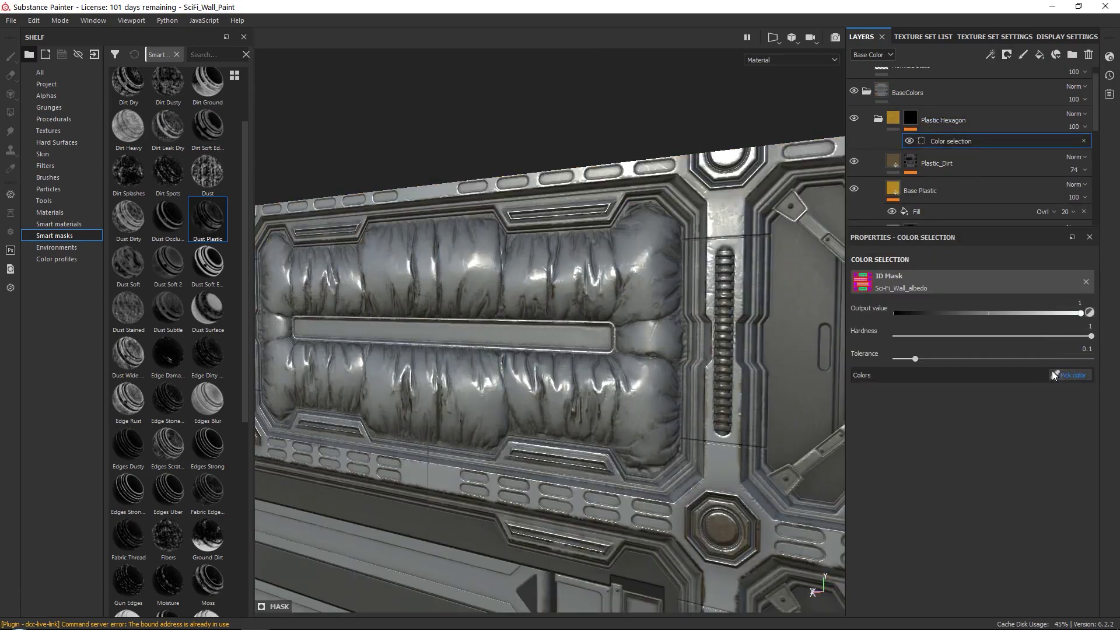
pyautogui.click(620, 258)
# - Orbit and zoom around the panel to inspect the yellow padding against the steel frames
pyautogui.keyDown('alt'); pyautogui.moveTo(615, 299); pyautogui.dragTo(602, 212, button='right'); pyautogui.keyUp('alt')
pyautogui.keyDown('alt'); pyautogui.moveTo(602, 212); pyautogui.dragTo(591, 272, button='middle'); pyautogui.keyUp('alt')
pyautogui.keyDown('alt'); pyautogui.moveTo(590, 272); pyautogui.dragTo(627, 236); pyautogui.keyUp('alt')
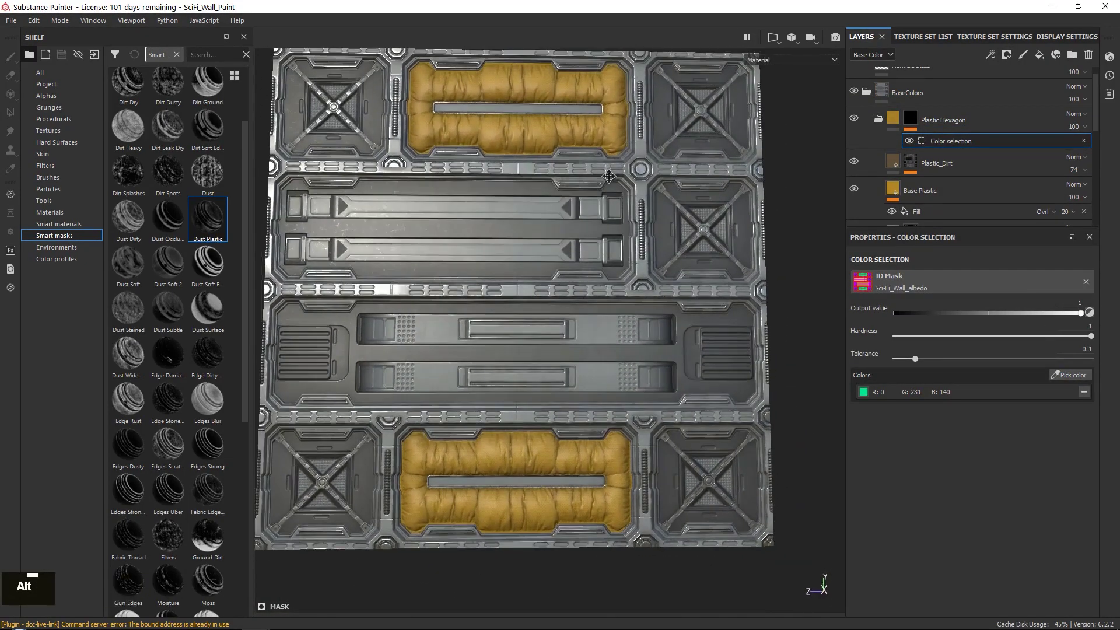
pyautogui.keyDown('alt'); pyautogui.moveTo(627, 236); pyautogui.dragTo(624, 303, button='middle'); pyautogui.keyUp('alt')
pyautogui.keyDown('alt'); pyautogui.moveTo(624, 303); pyautogui.dragTo(633, 317, button='right'); pyautogui.keyUp('alt')
pyautogui.keyDown('alt'); pyautogui.moveTo(633, 318); pyautogui.dragTo(586, 315); pyautogui.keyUp('alt')
pyautogui.keyDown('alt'); pyautogui.moveTo(586, 315); pyautogui.dragTo(601, 245, button='middle'); pyautogui.keyUp('alt')
pyautogui.keyDown('alt'); pyautogui.moveTo(601, 245); pyautogui.dragTo(621, 363, button='right'); pyautogui.keyUp('alt')
pyautogui.keyDown('alt'); pyautogui.moveTo(621, 363); pyautogui.dragTo(656, 345); pyautogui.keyUp('alt')
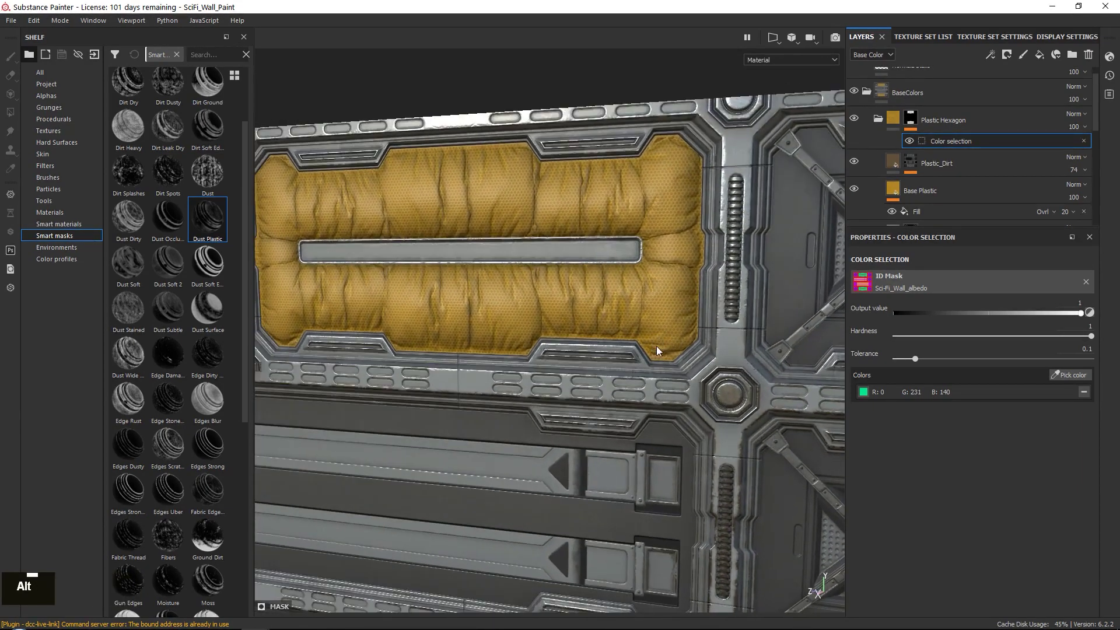
pyautogui.keyDown('alt'); pyautogui.moveTo(568, 250); pyautogui.dragTo(645, 216, button='right'); pyautogui.keyUp('alt')
pyautogui.keyDown('alt'); pyautogui.moveTo(644, 217); pyautogui.dragTo(646, 223); pyautogui.keyUp('alt')
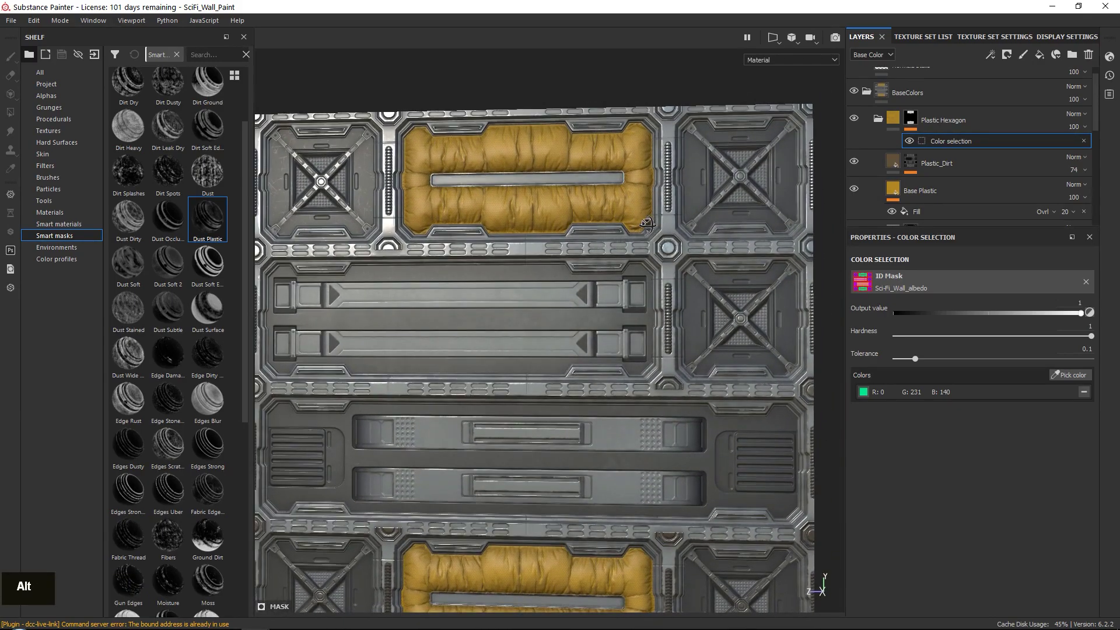
pyautogui.keyDown('alt'); pyautogui.moveTo(541, 180); pyautogui.dragTo(775, 355, button='right'); pyautogui.keyUp('alt')
pyautogui.keyDown('alt'); pyautogui.moveTo(776, 355); pyautogui.dragTo(703, 353, button='middle'); pyautogui.keyUp('alt')
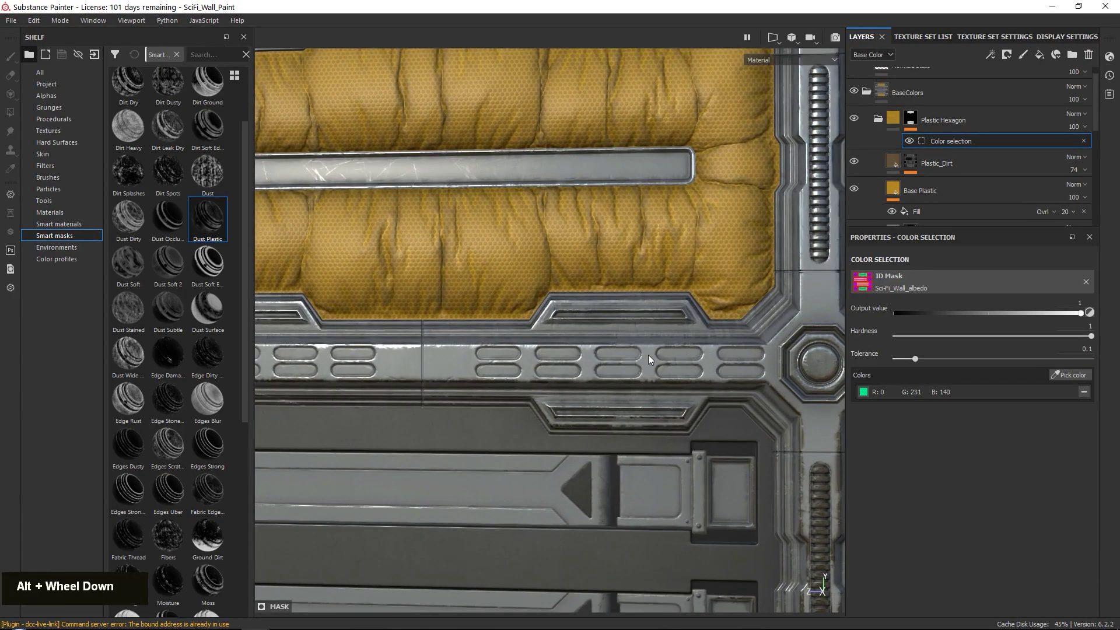
pyautogui.scroll(1, 968, 146)
pyautogui.click(979, 133)
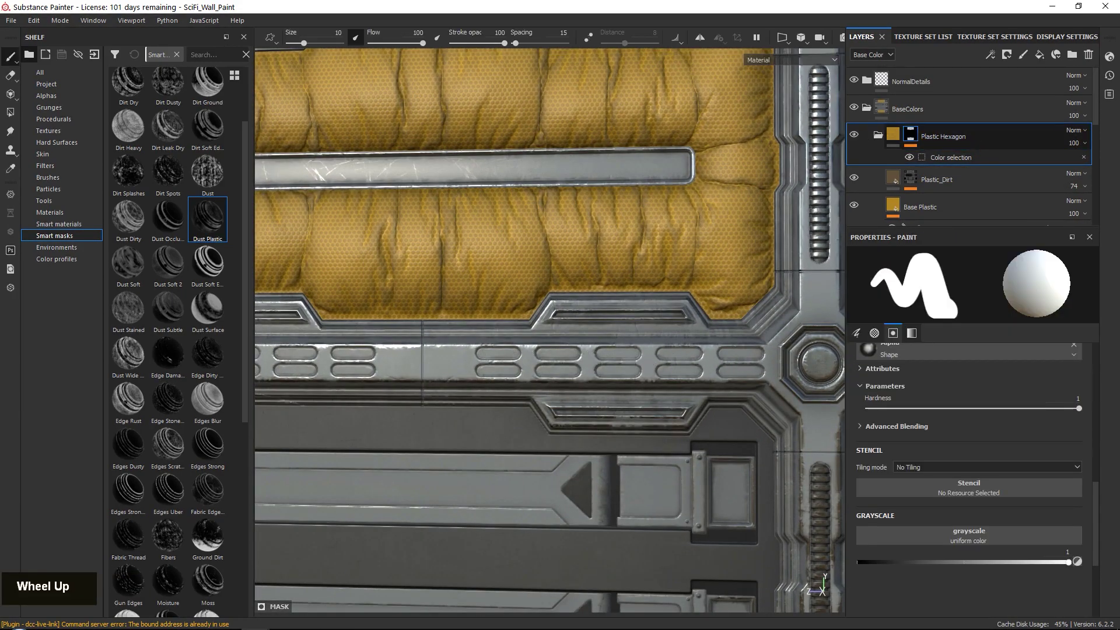
pyautogui.keyDown('alt'); pyautogui.moveTo(682, 278); pyautogui.dragTo(613, 274, button='middle'); pyautogui.keyUp('alt')
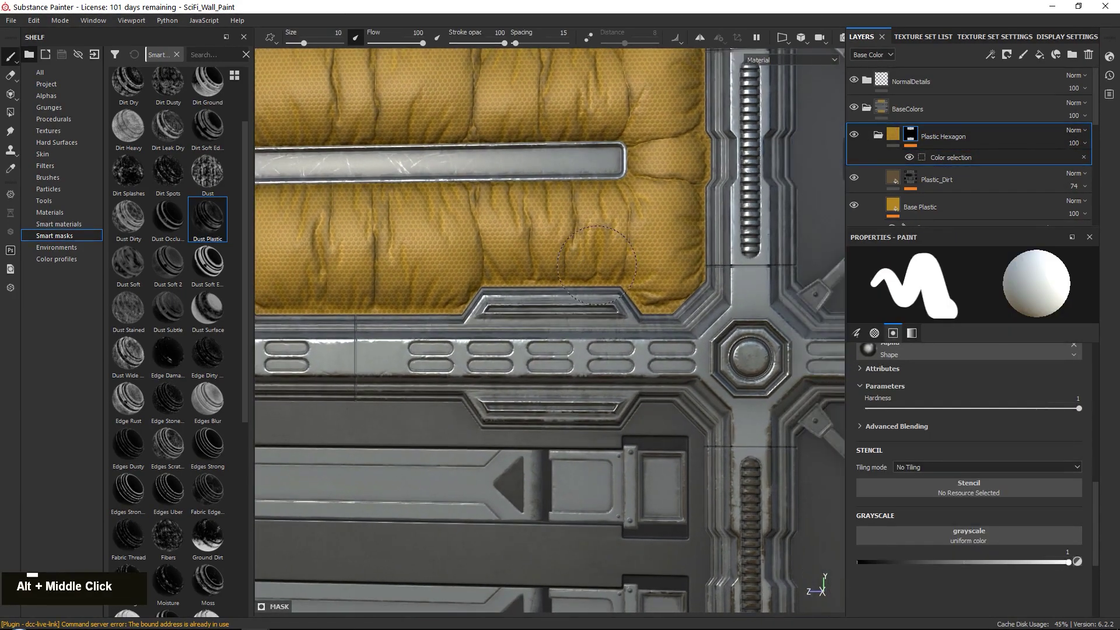
# - Add a black fill layer above Plastic Hexagon with height, roughness, metallic, normal and emissive disabled
pyautogui.click(1039, 55)
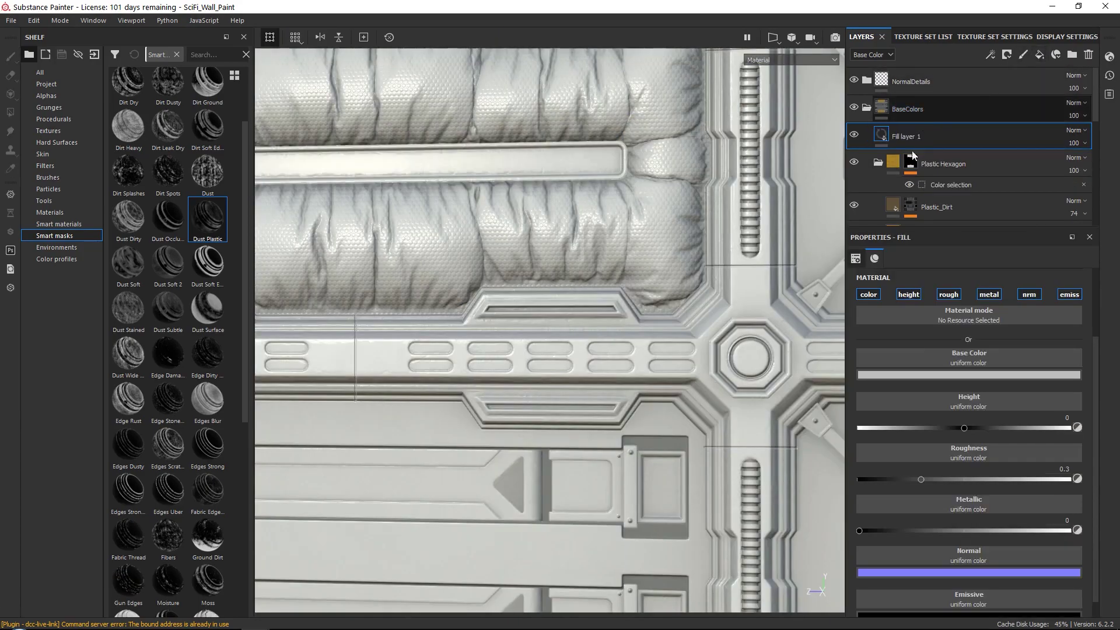
pyautogui.click(911, 375)
pyautogui.click(961, 471)
pyautogui.moveTo(849, 561); pyautogui.dragTo(834, 551)
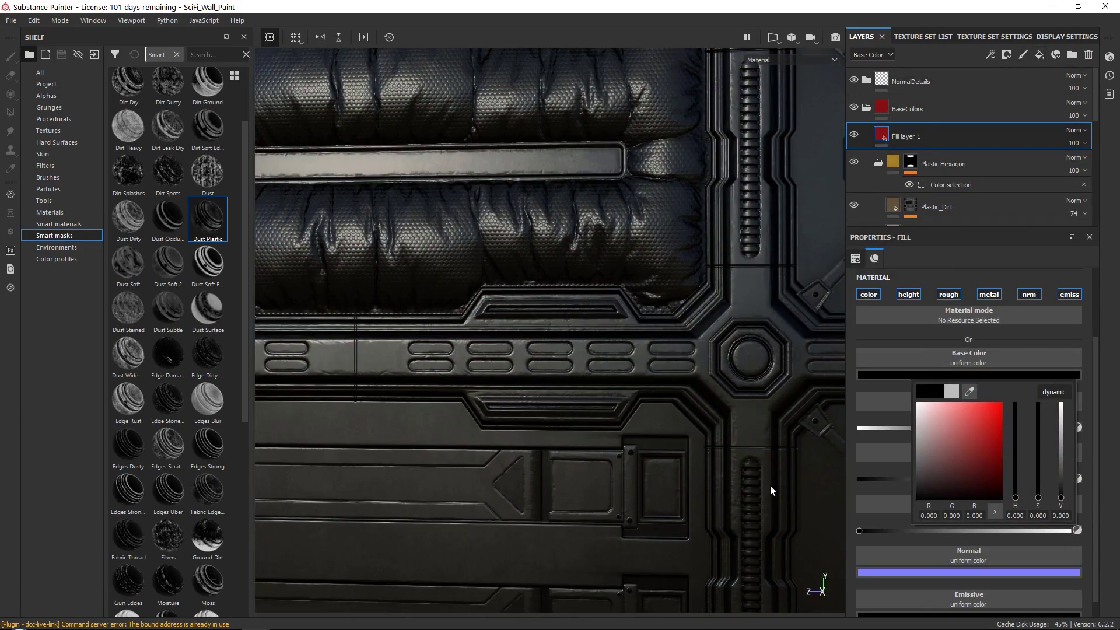
pyautogui.click(907, 295)
pyautogui.click(948, 295)
pyautogui.click(988, 294)
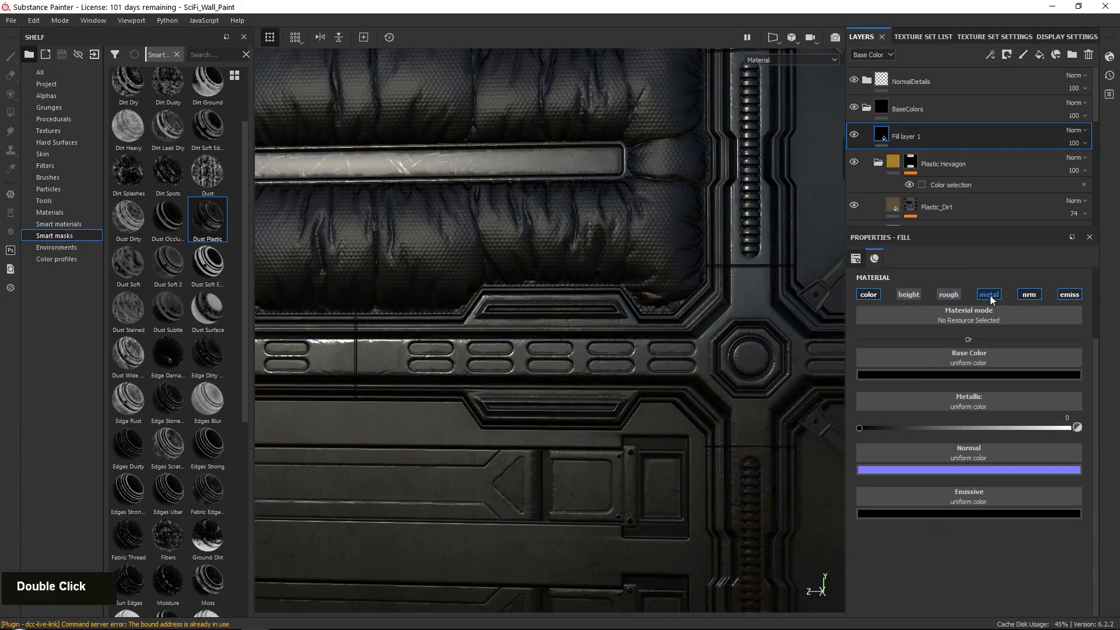
pyautogui.click(1028, 295)
pyautogui.click(1068, 295)
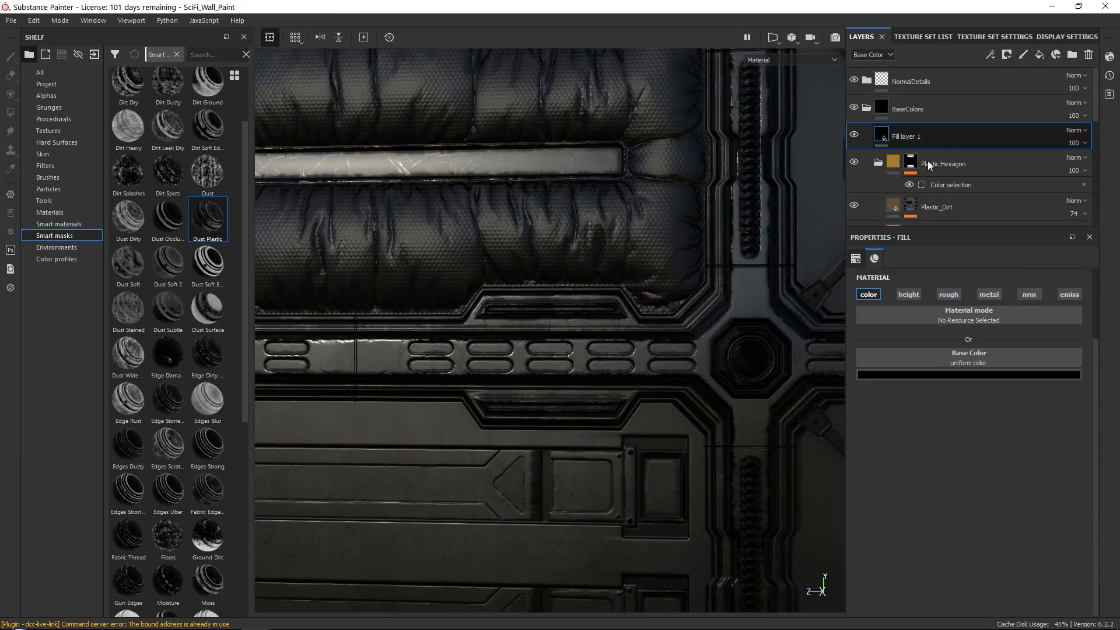
# - Rename the new fill layer to 'Darkning'
pyautogui.doubleClick(912, 138)
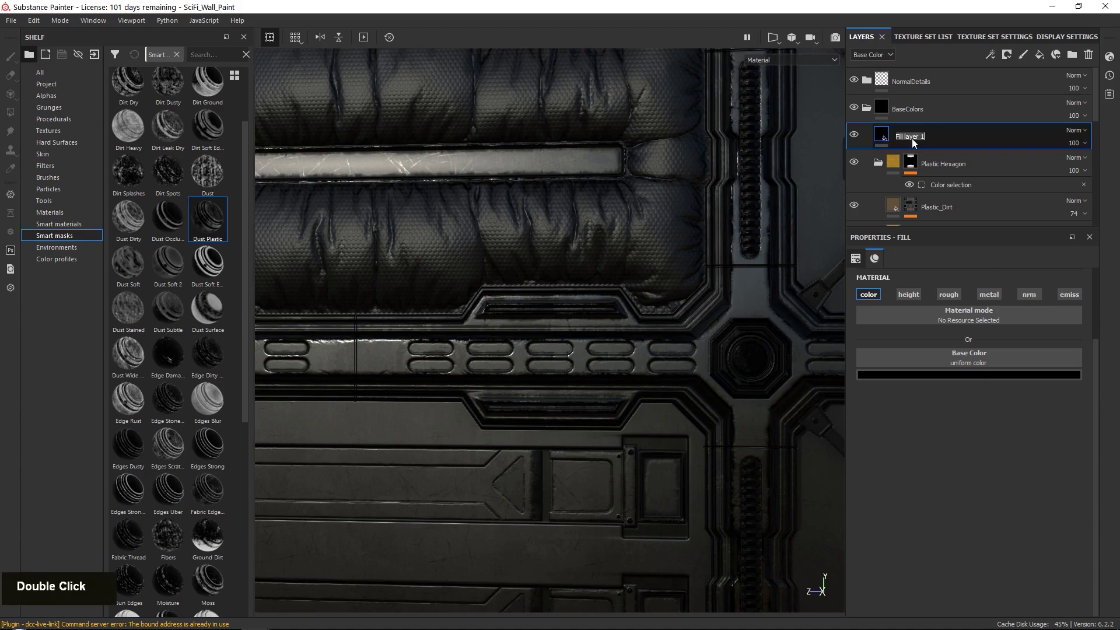
pyautogui.write('Dark')
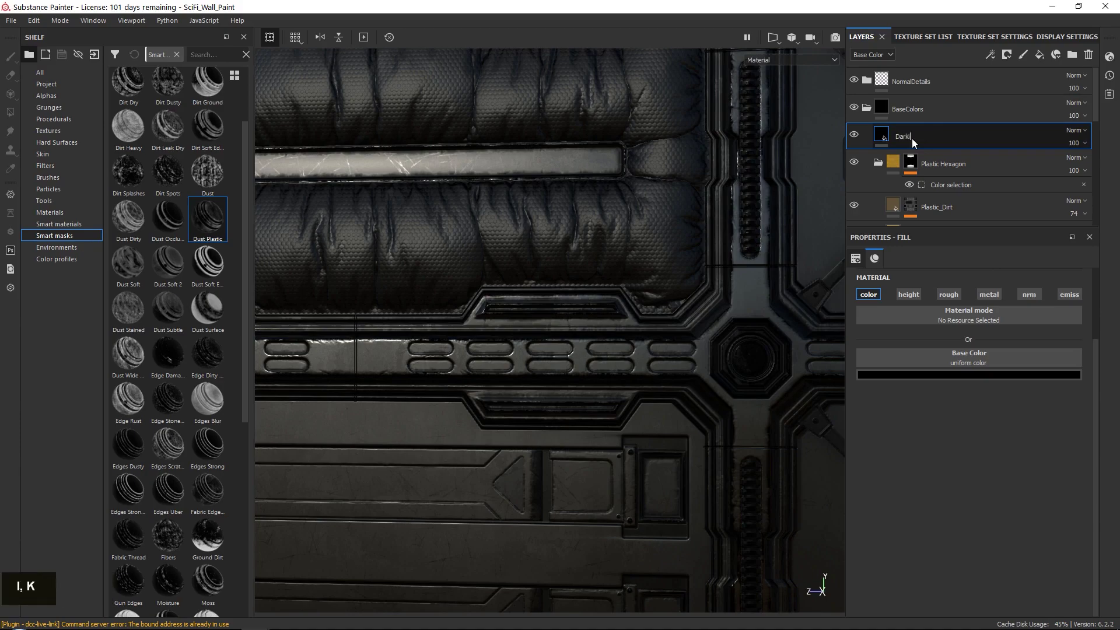
pyautogui.write('ning')
pyautogui.press('Return')
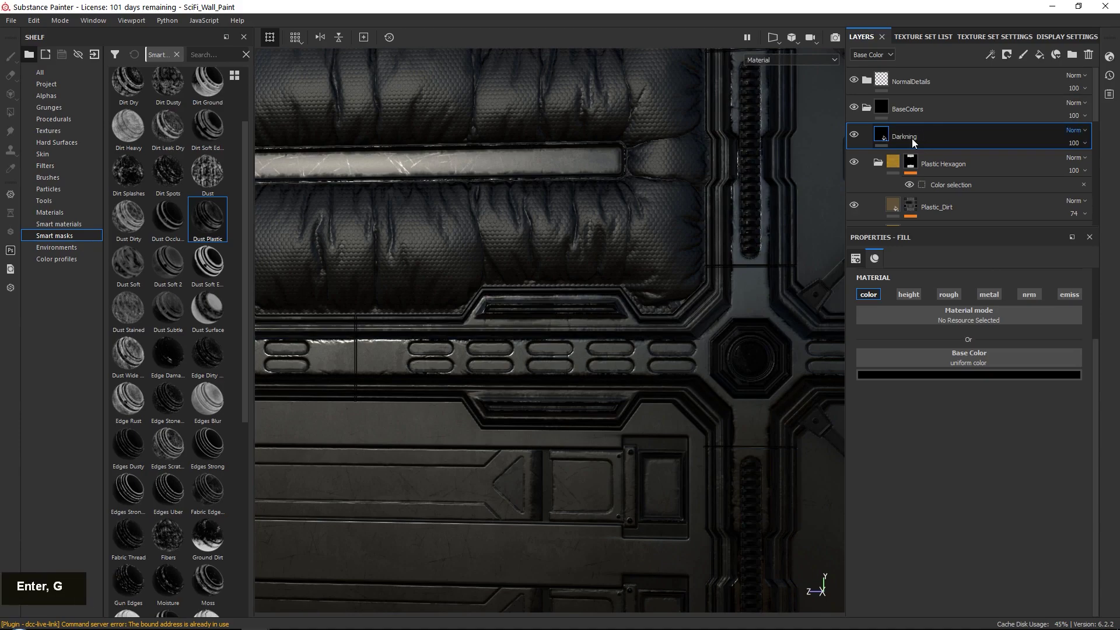
# - Mask Darkning with a colour selection picking the magenta ID colour
pyautogui.click(1008, 56)
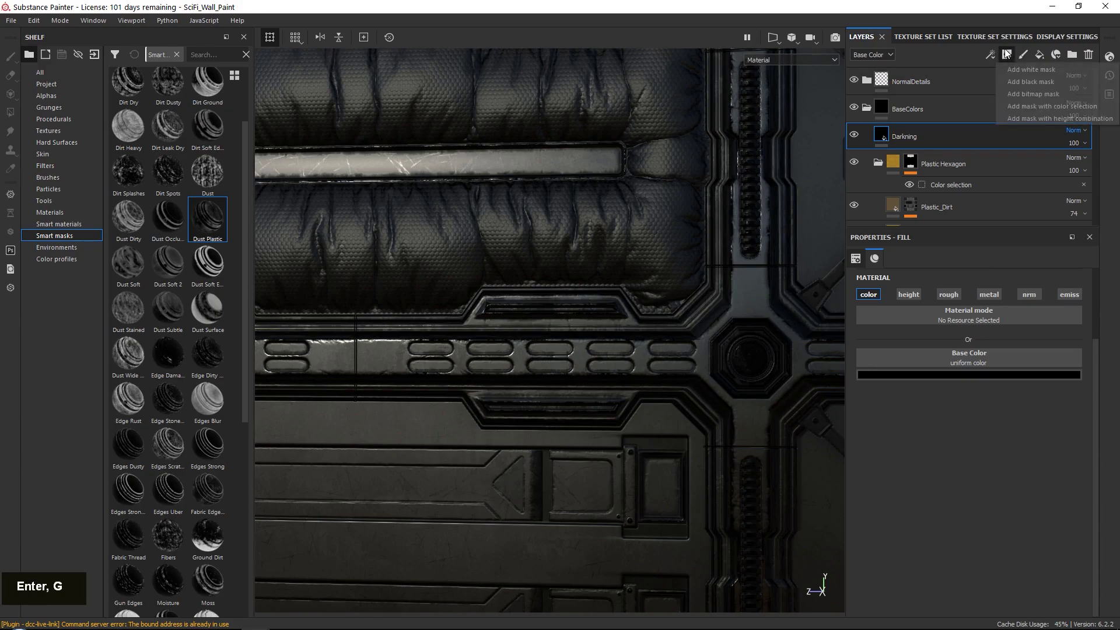
pyautogui.click(1037, 106)
pyautogui.click(1070, 374)
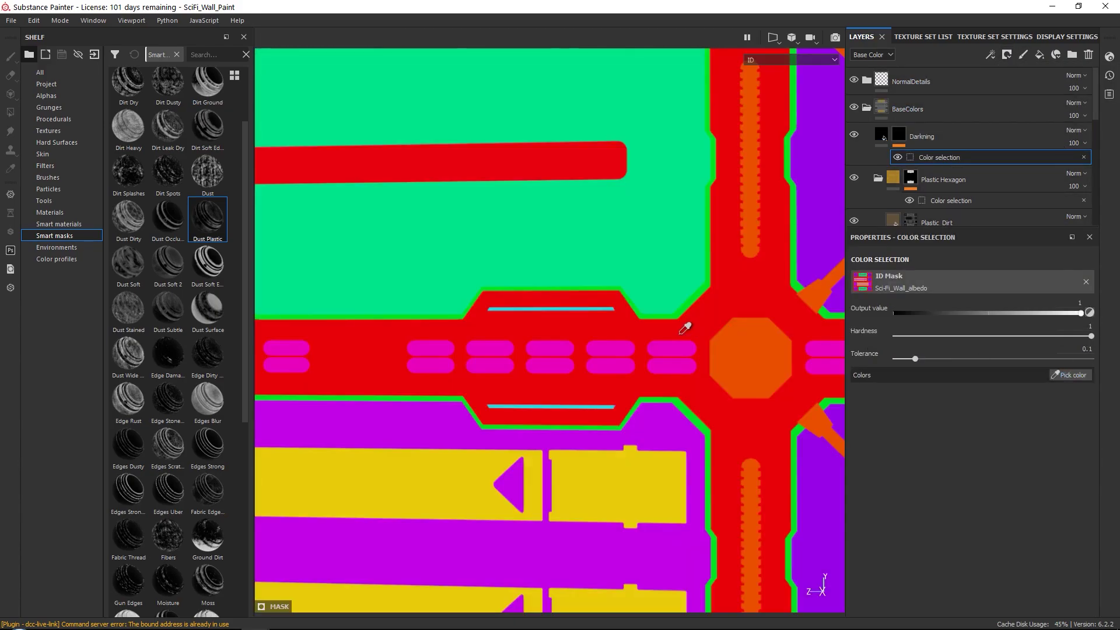
pyautogui.click(681, 346)
pyautogui.keyDown('alt'); pyautogui.moveTo(673, 331); pyautogui.dragTo(663, 256, button='middle'); pyautogui.keyUp('alt')
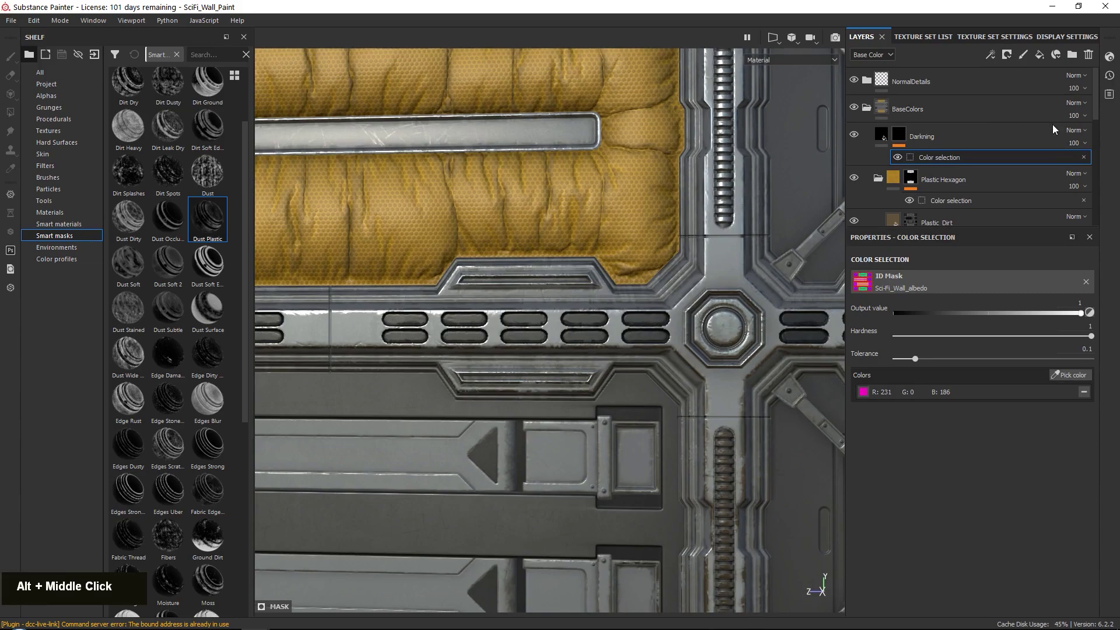
# - Lower Darkning's opacity to 55 and check the darkened panels
pyautogui.click(1068, 136)
pyautogui.click(1073, 143)
pyautogui.moveTo(1073, 163)
pyautogui.mouseDown()
pyautogui.moveTo(1063, 163)
pyautogui.moveTo(1089, 165)
pyautogui.mouseUp()
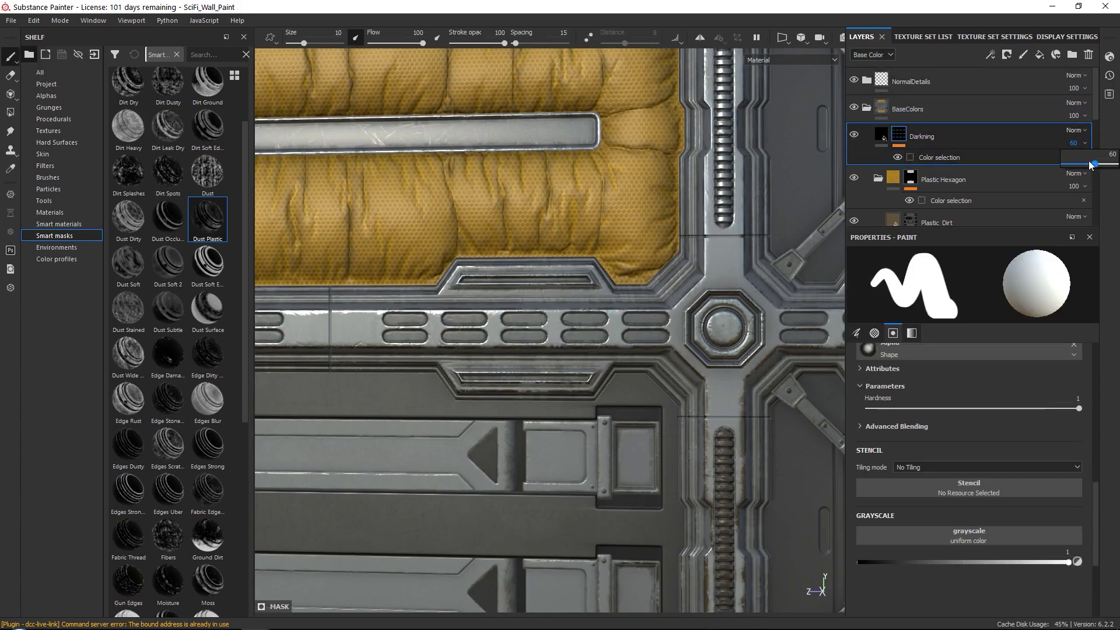
pyautogui.keyDown('alt'); pyautogui.moveTo(568, 246); pyautogui.dragTo(613, 124, button='right'); pyautogui.keyUp('alt')
pyautogui.keyDown('alt'); pyautogui.moveTo(644, 396); pyautogui.dragTo(597, 250, button='middle'); pyautogui.keyUp('alt')
pyautogui.keyDown('alt'); pyautogui.moveTo(598, 251); pyautogui.dragTo(618, 376, button='right'); pyautogui.keyUp('alt')
pyautogui.keyDown('alt'); pyautogui.moveTo(634, 155); pyautogui.dragTo(737, 225, button='middle'); pyautogui.keyUp('alt')
pyautogui.moveTo(612, 131)
pyautogui.keyDown('alt'); pyautogui.mouseDown(button='right')
pyautogui.moveTo(605, 194)
pyautogui.moveTo(603, 113)
pyautogui.mouseUp(button='right'); pyautogui.keyUp('alt')
# - Move the view to the X-braced panel and expand the NormalDetails folder
pyautogui.keyDown('alt'); pyautogui.moveTo(741, 160); pyautogui.dragTo(489, 294, button='middle'); pyautogui.keyUp('alt')
pyautogui.keyDown('alt'); pyautogui.moveTo(604, 152); pyautogui.dragTo(635, 263, button='right'); pyautogui.keyUp('alt')
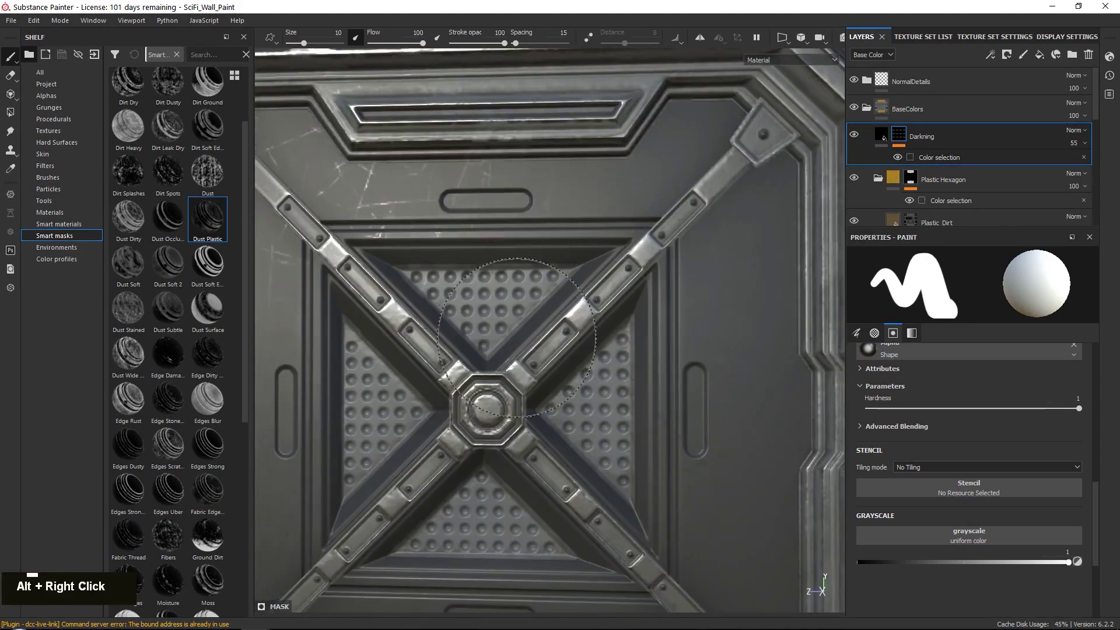
pyautogui.keyDown('alt'); pyautogui.moveTo(636, 262); pyautogui.dragTo(706, 217, button='middle'); pyautogui.keyUp('alt')
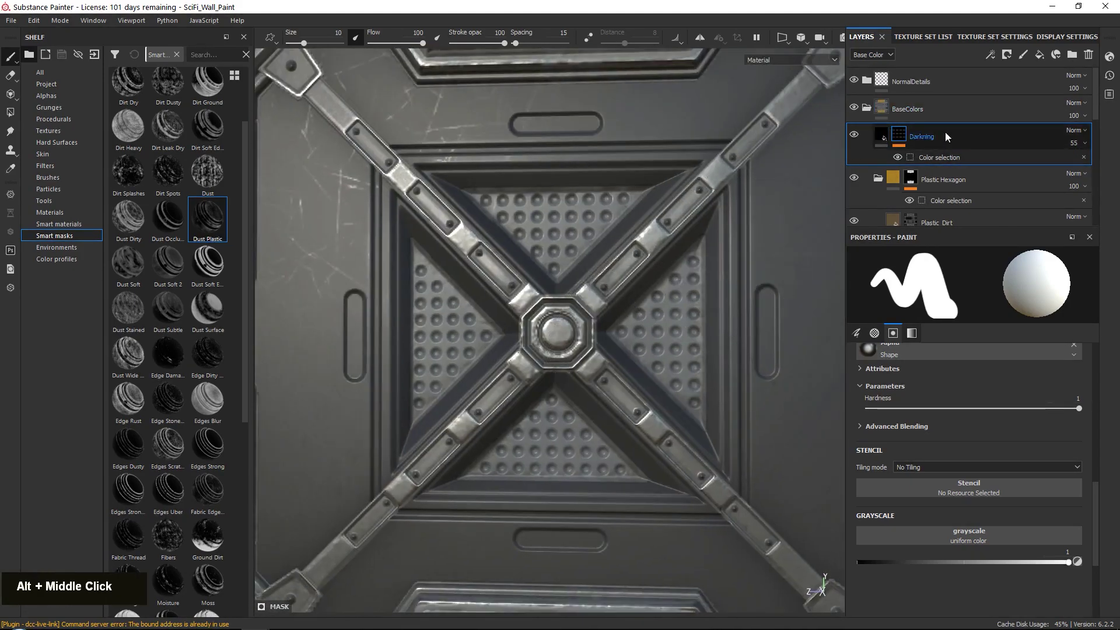
pyautogui.scroll(1, 945, 132)
pyautogui.click(868, 80)
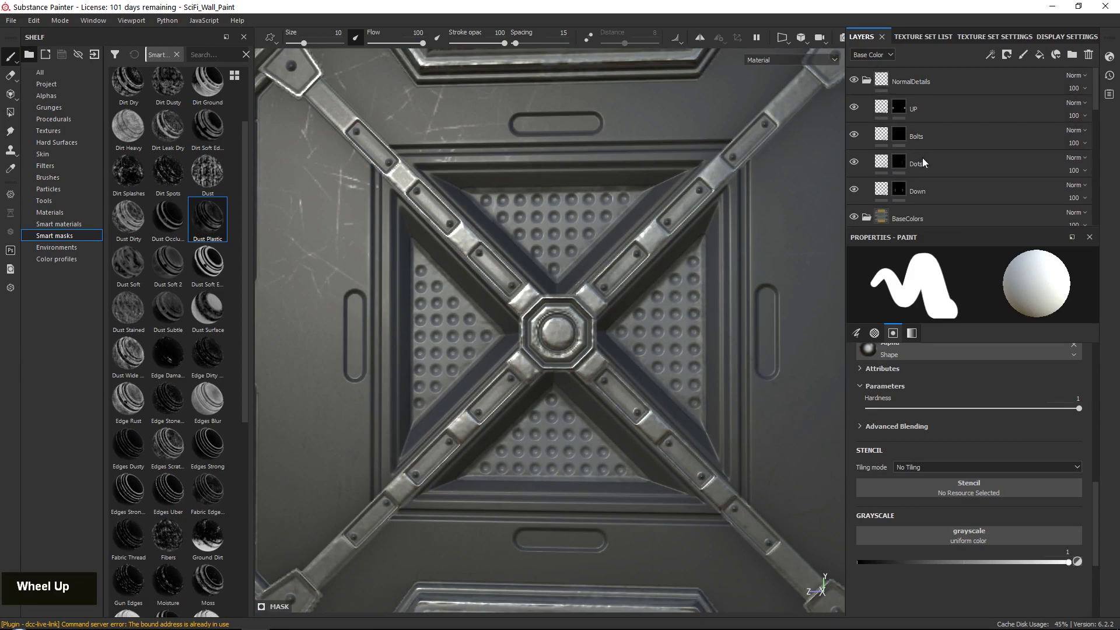
# - Give the Dots fill a near-black colour and raise its roughness to about 0.74
pyautogui.doubleClick(853, 163)
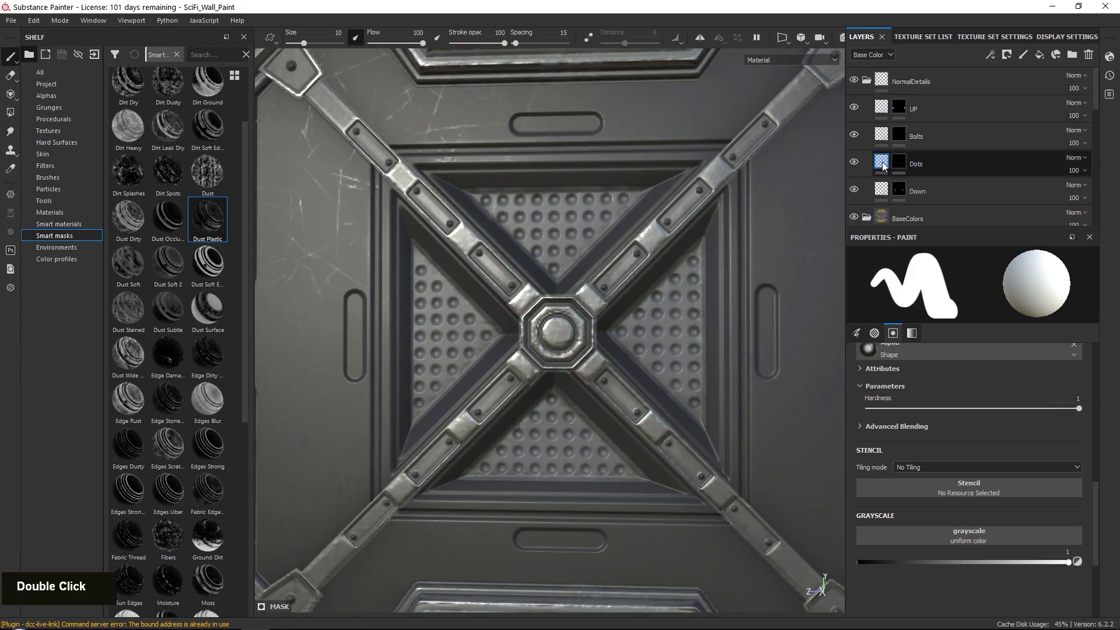
pyautogui.click(883, 164)
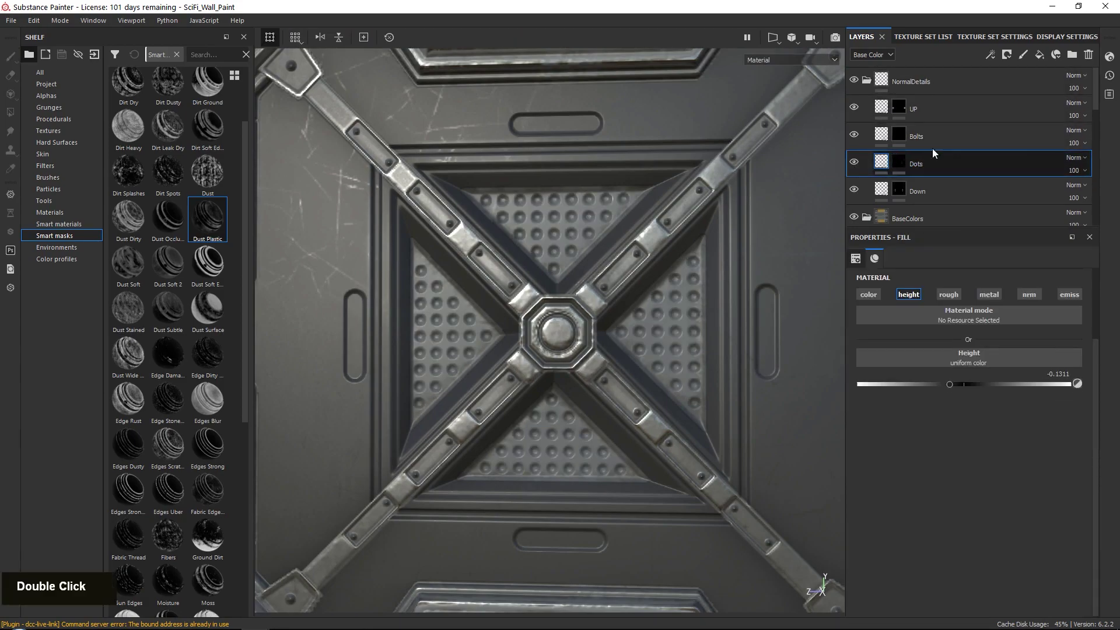
pyautogui.click(868, 294)
pyautogui.click(902, 376)
pyautogui.moveTo(922, 487); pyautogui.dragTo(849, 470)
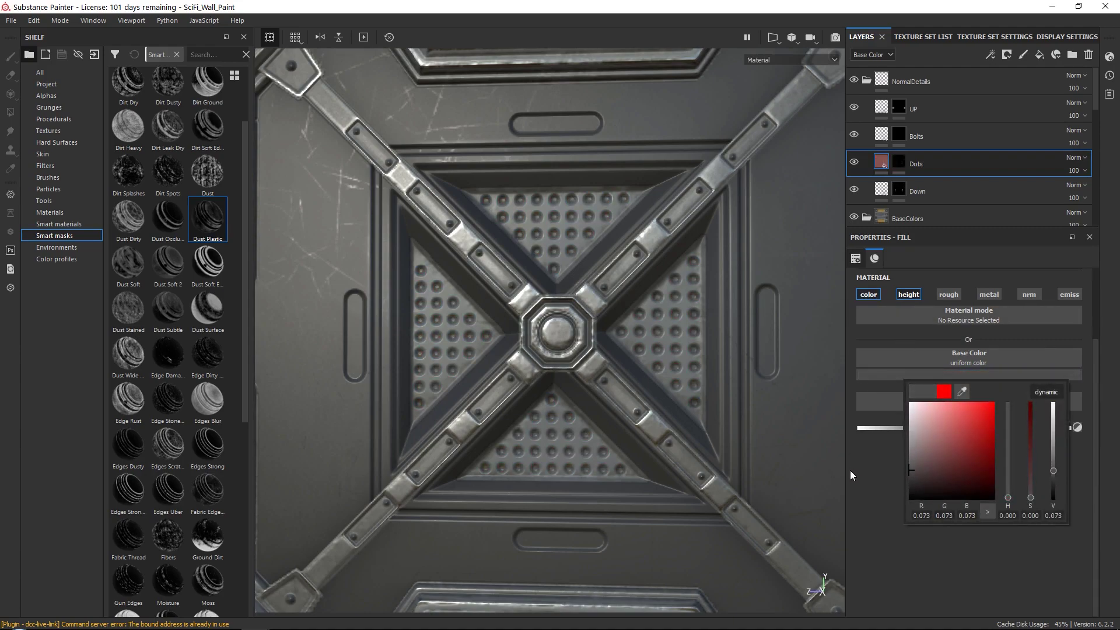
pyautogui.click(858, 550)
pyautogui.click(948, 295)
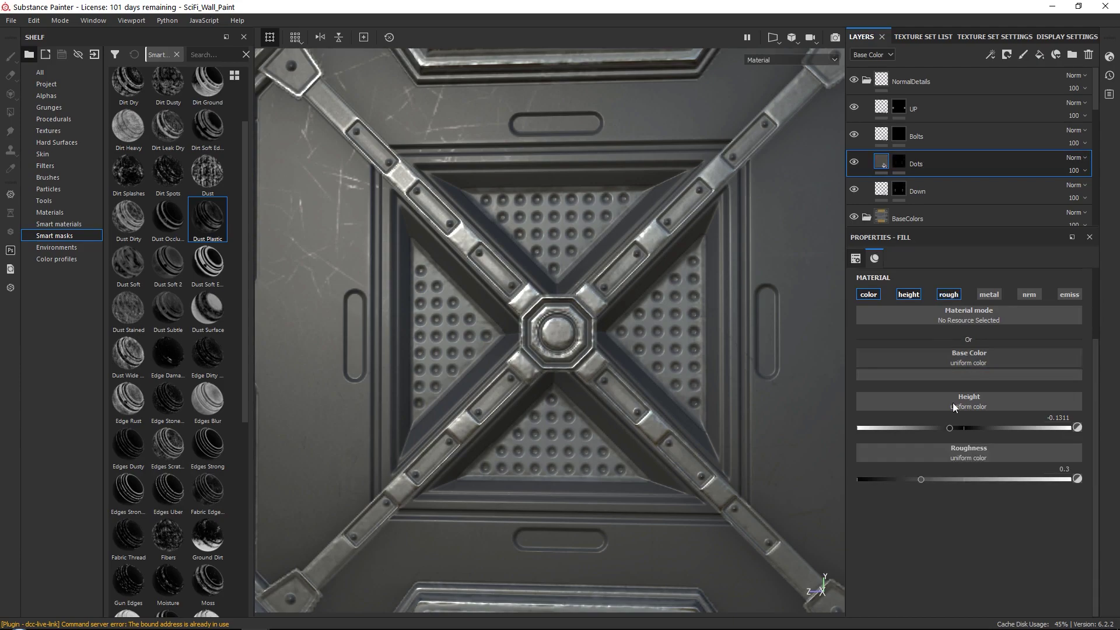
pyautogui.moveTo(927, 477); pyautogui.dragTo(1014, 472)
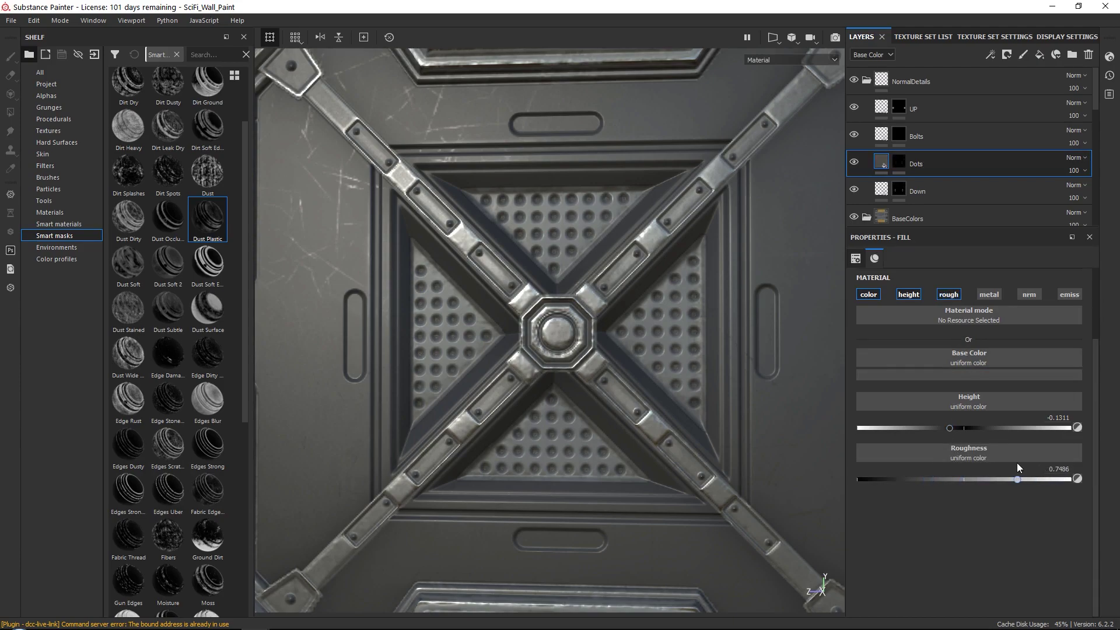
# - Check what the Down layer covers and set its fill colour to near-black
pyautogui.rightClick(601, 339)
pyautogui.keyDown('alt'); pyautogui.moveTo(601, 339); pyautogui.dragTo(651, 216, button='right'); pyautogui.keyUp('alt')
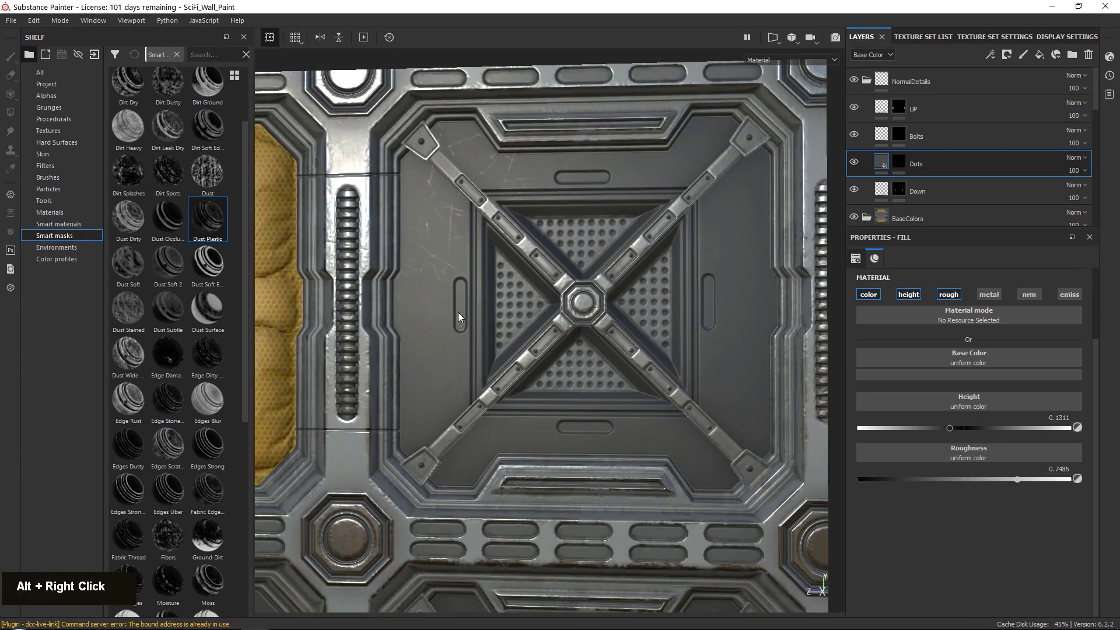
pyautogui.click(854, 189)
pyautogui.click(855, 189)
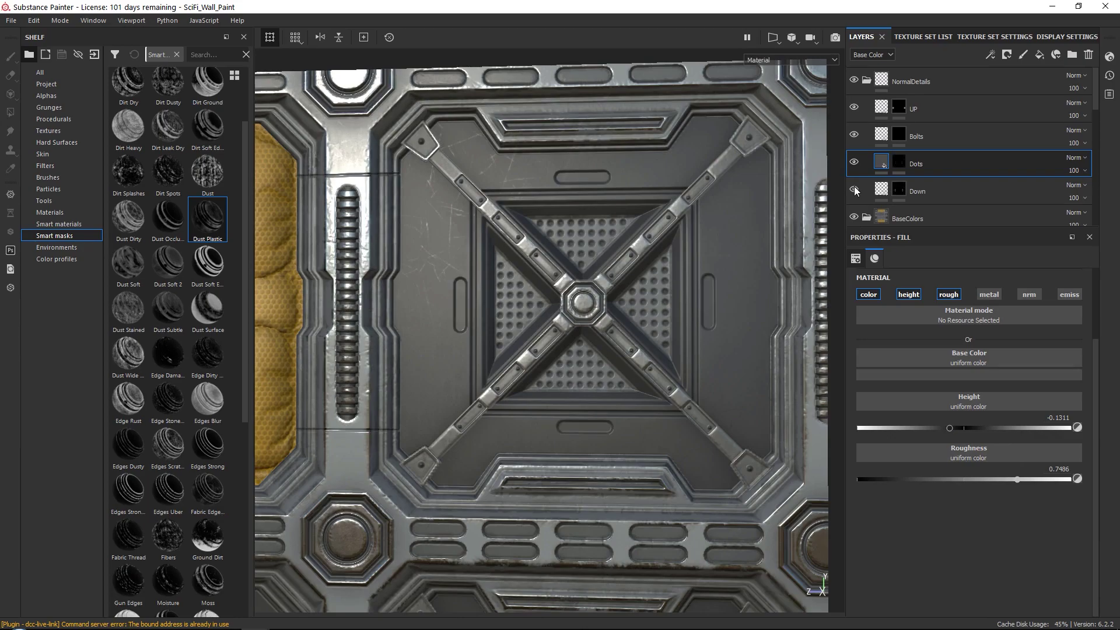
pyautogui.keyDown('alt'); pyautogui.moveTo(604, 177); pyautogui.dragTo(624, 198, button='right'); pyautogui.keyUp('alt')
pyautogui.click(944, 186)
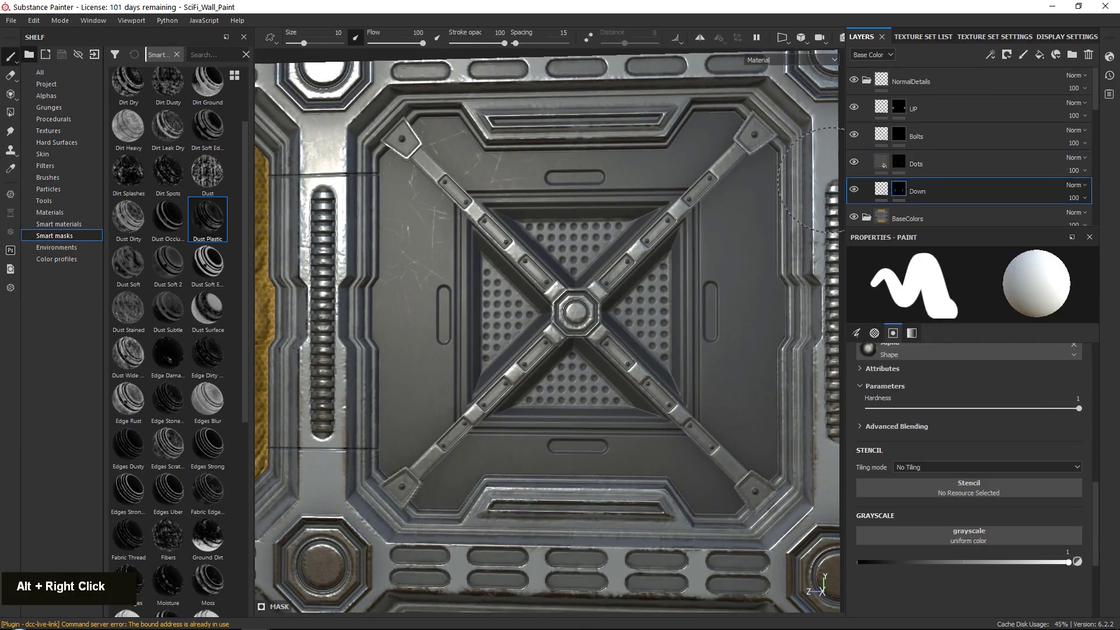
pyautogui.click(883, 192)
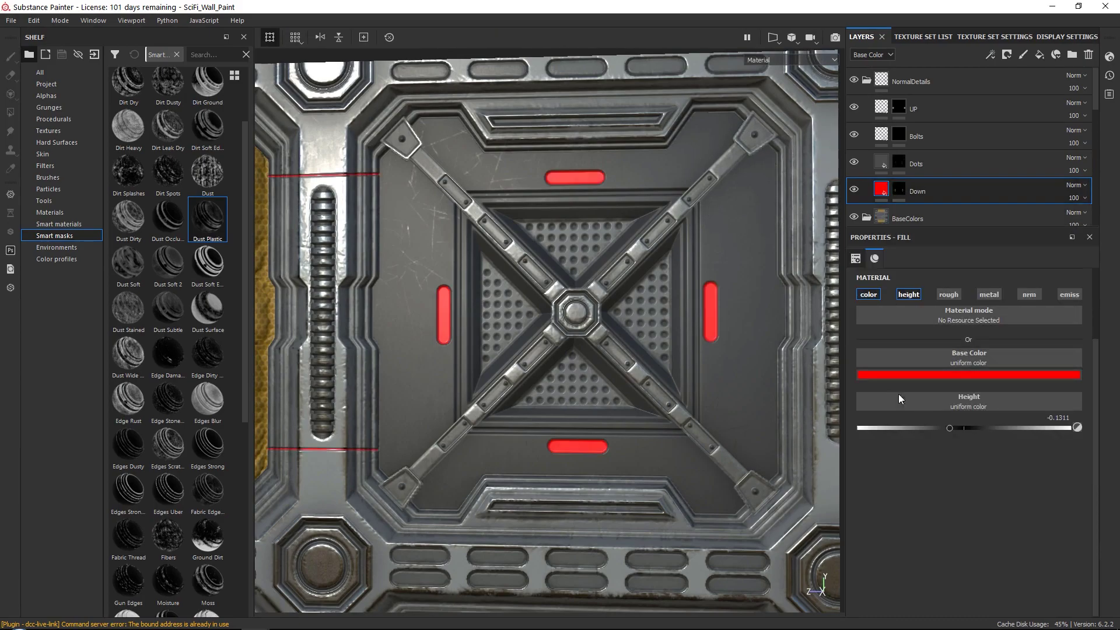
pyautogui.click(902, 374)
pyautogui.moveTo(943, 446); pyautogui.dragTo(877, 474)
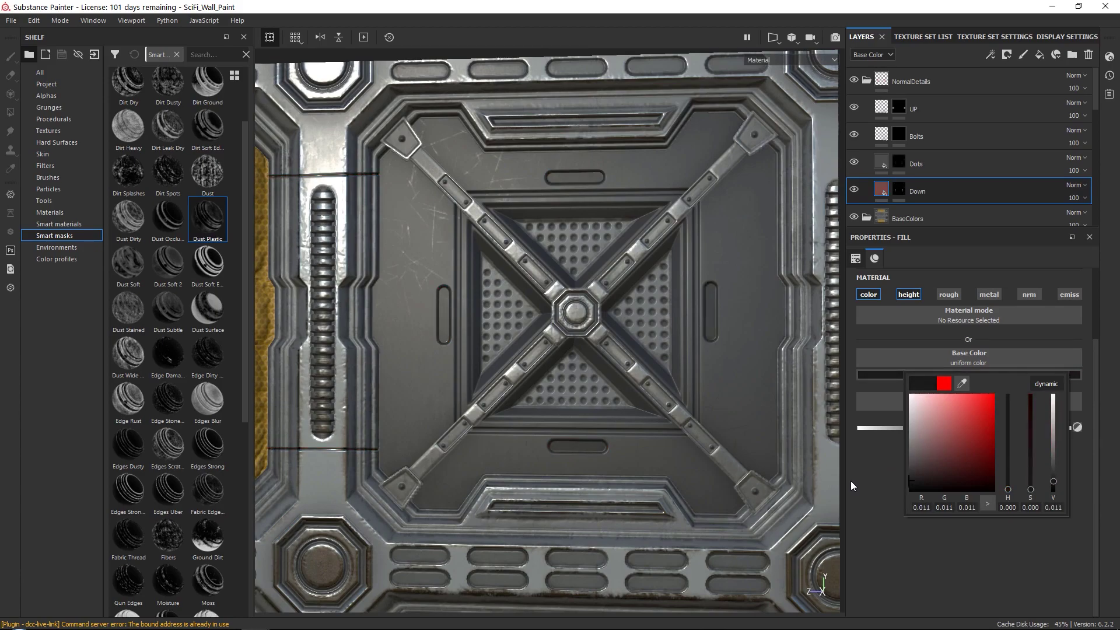
pyautogui.click(864, 471)
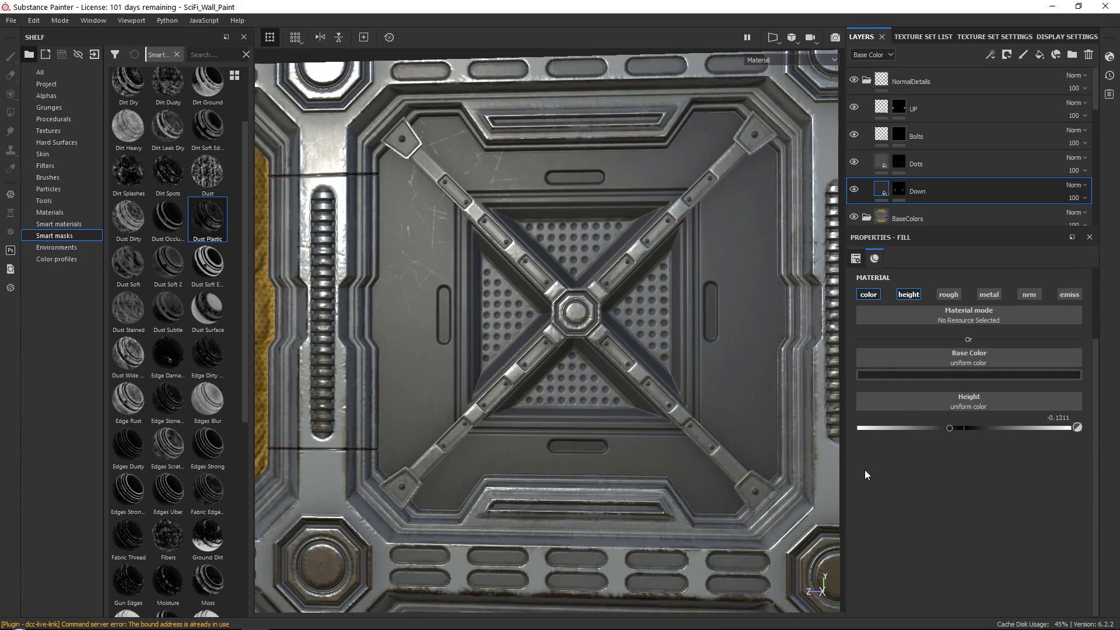
# - Give the Down fill roughness of about 0.52 and lower its opacity to 23
pyautogui.click(955, 295)
pyautogui.moveTo(961, 480); pyautogui.dragTo(1007, 479)
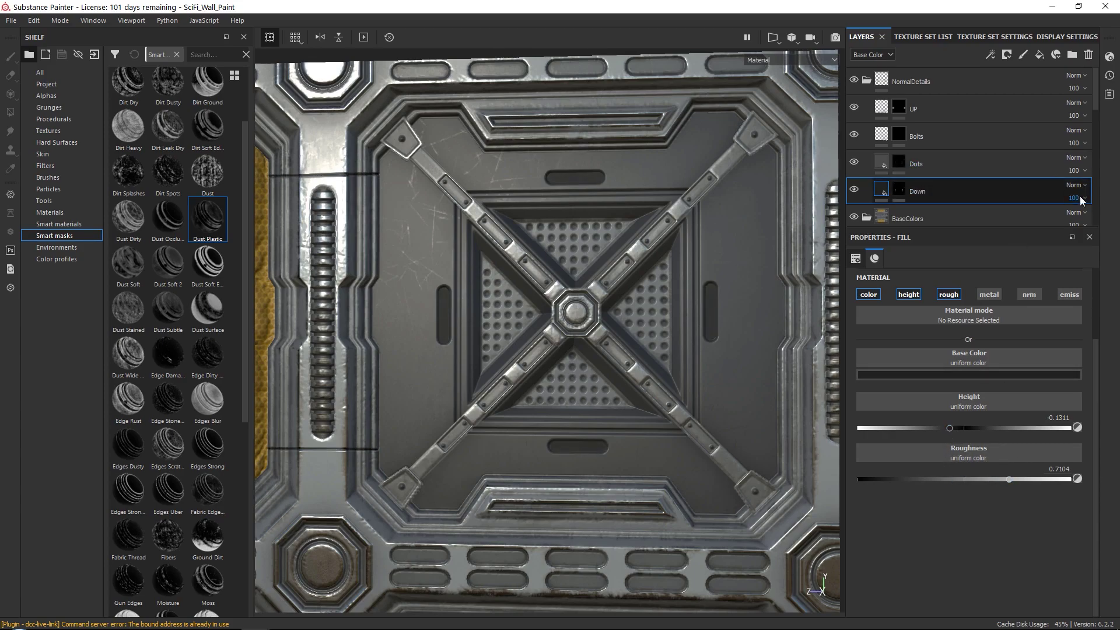
pyautogui.moveTo(1109, 221); pyautogui.dragTo(1077, 223)
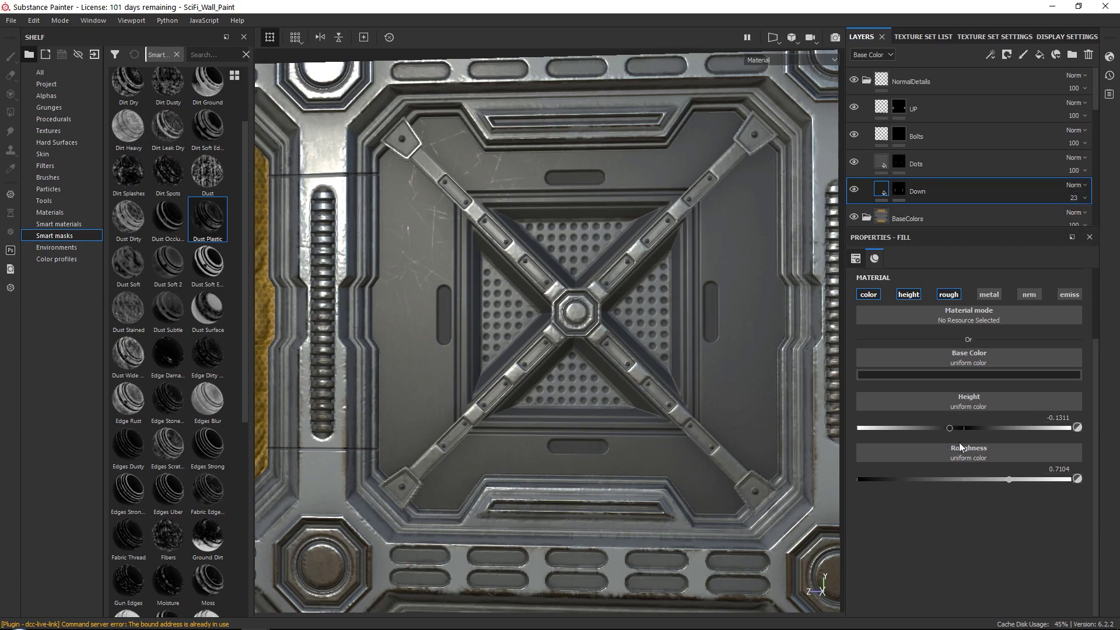
pyautogui.moveTo(990, 477); pyautogui.dragTo(977, 477)
# - Pan and zoom around the wall panel to review the slots and yellow padding
pyautogui.keyDown('alt'); pyautogui.moveTo(556, 344); pyautogui.dragTo(537, 189, button='right'); pyautogui.keyUp('alt')
pyautogui.keyDown('alt'); pyautogui.moveTo(426, 365); pyautogui.dragTo(671, 182, button='middle'); pyautogui.keyUp('alt')
pyautogui.keyDown('alt'); pyautogui.moveTo(600, 181); pyautogui.dragTo(579, 233, button='right'); pyautogui.keyUp('alt')
pyautogui.keyDown('alt'); pyautogui.moveTo(496, 513); pyautogui.dragTo(383, 217, button='middle'); pyautogui.keyUp('alt')
pyautogui.keyDown('alt'); pyautogui.moveTo(382, 217); pyautogui.dragTo(604, 422, button='right'); pyautogui.keyUp('alt')
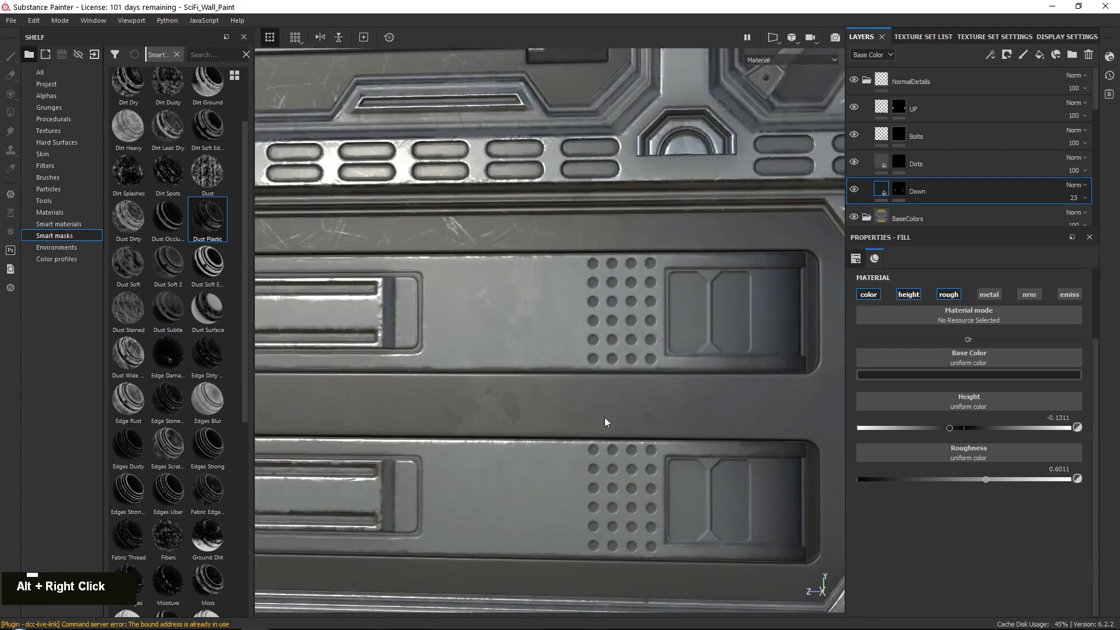
pyautogui.keyDown('alt'); pyautogui.moveTo(516, 314); pyautogui.dragTo(583, 292, button='middle'); pyautogui.keyUp('alt')
pyautogui.keyDown('alt'); pyautogui.moveTo(583, 292); pyautogui.dragTo(665, 182, button='right'); pyautogui.keyUp('alt')
pyautogui.keyDown('alt'); pyautogui.moveTo(694, 140); pyautogui.dragTo(615, 210, button='middle'); pyautogui.keyUp('alt')
pyautogui.keyDown('alt'); pyautogui.moveTo(656, 85); pyautogui.dragTo(641, 99); pyautogui.keyUp('alt')
pyautogui.keyDown('alt'); pyautogui.moveTo(642, 103); pyautogui.dragTo(636, 186, button='middle'); pyautogui.keyUp('alt')
pyautogui.keyDown('alt'); pyautogui.moveTo(636, 187); pyautogui.dragTo(704, 369, button='right'); pyautogui.keyUp('alt')
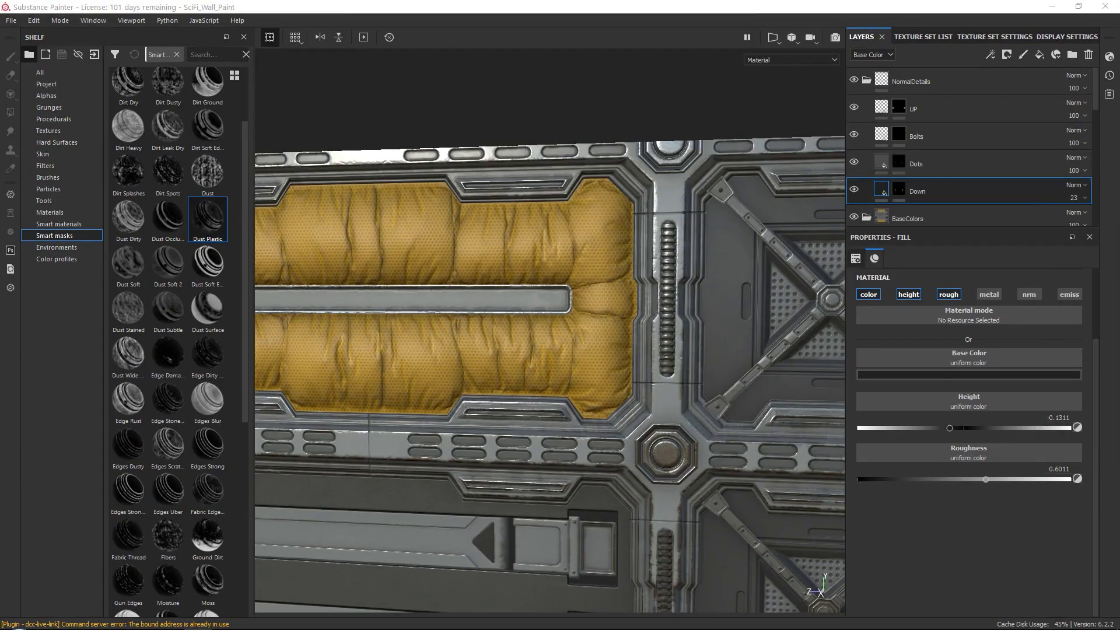
# - Collapse NormalDetails, look over the lower panels and enlarge the layer stack
pyautogui.click(863, 80)
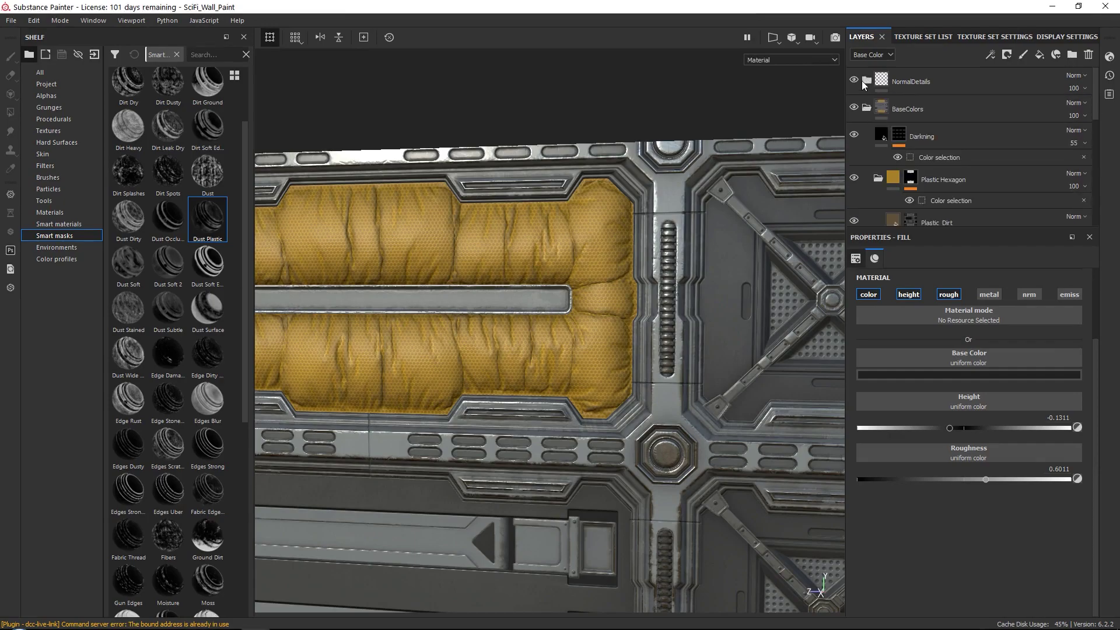
pyautogui.scroll(-3, 911, 145)
pyautogui.scroll(-1, 904, 172)
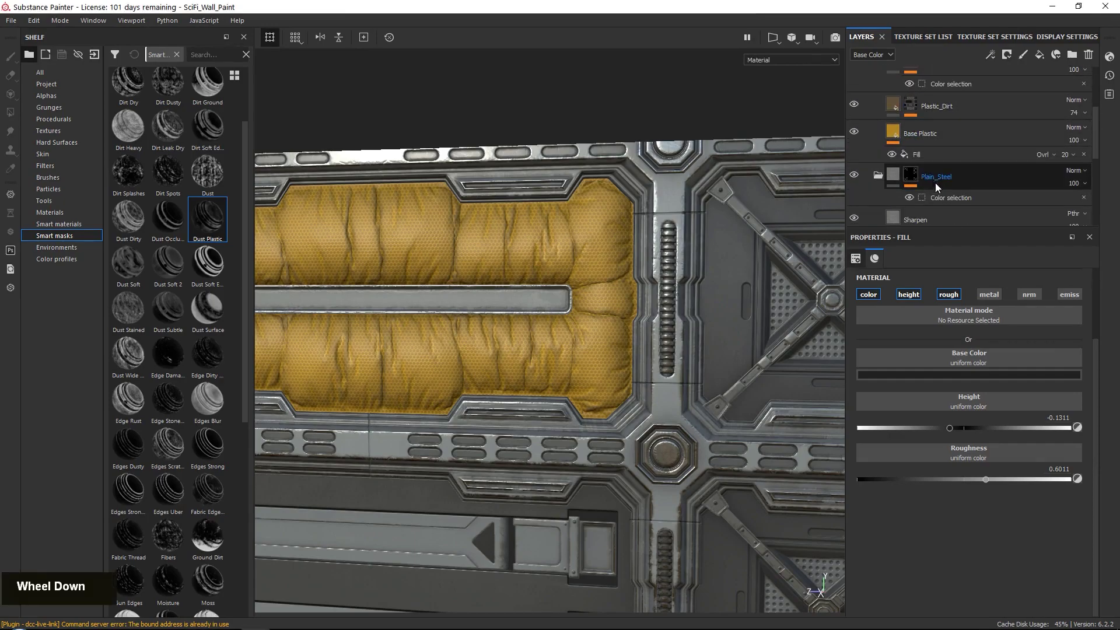
pyautogui.keyDown('alt'); pyautogui.moveTo(549, 430); pyautogui.dragTo(856, 159, button='middle'); pyautogui.keyUp('alt')
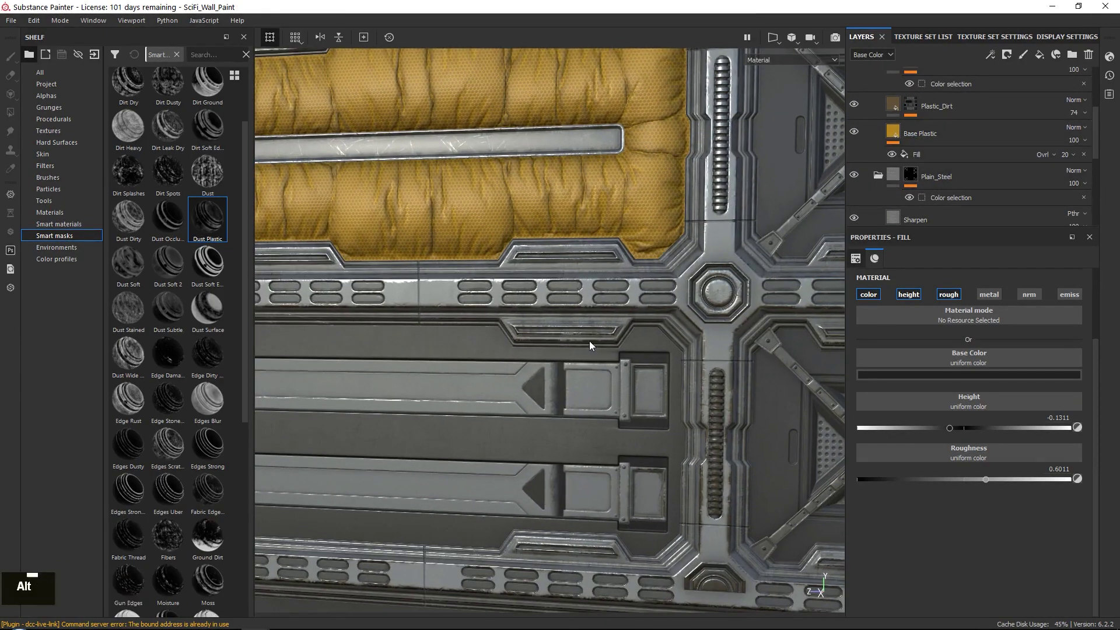
pyautogui.keyDown('alt'); pyautogui.moveTo(590, 343); pyautogui.dragTo(569, 238, button='middle'); pyautogui.keyUp('alt')
pyautogui.keyDown('alt'); pyautogui.moveTo(568, 238); pyautogui.dragTo(590, 290); pyautogui.keyUp('alt')
pyautogui.keyDown('alt'); pyautogui.moveTo(589, 290); pyautogui.dragTo(655, 233, button='right'); pyautogui.keyUp('alt')
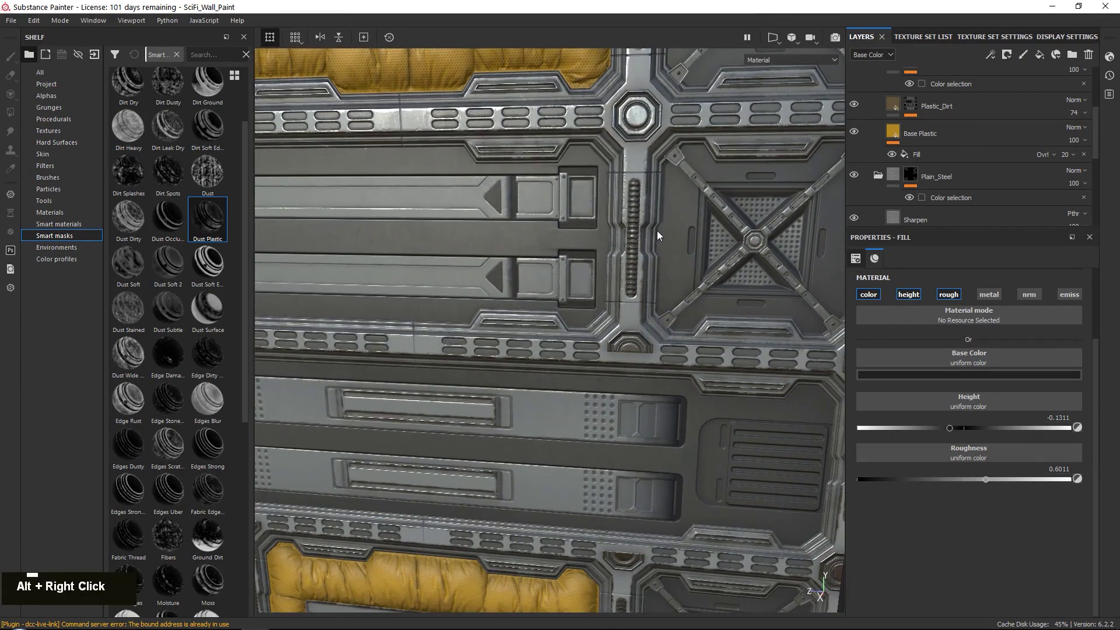
pyautogui.scroll(3, 943, 154)
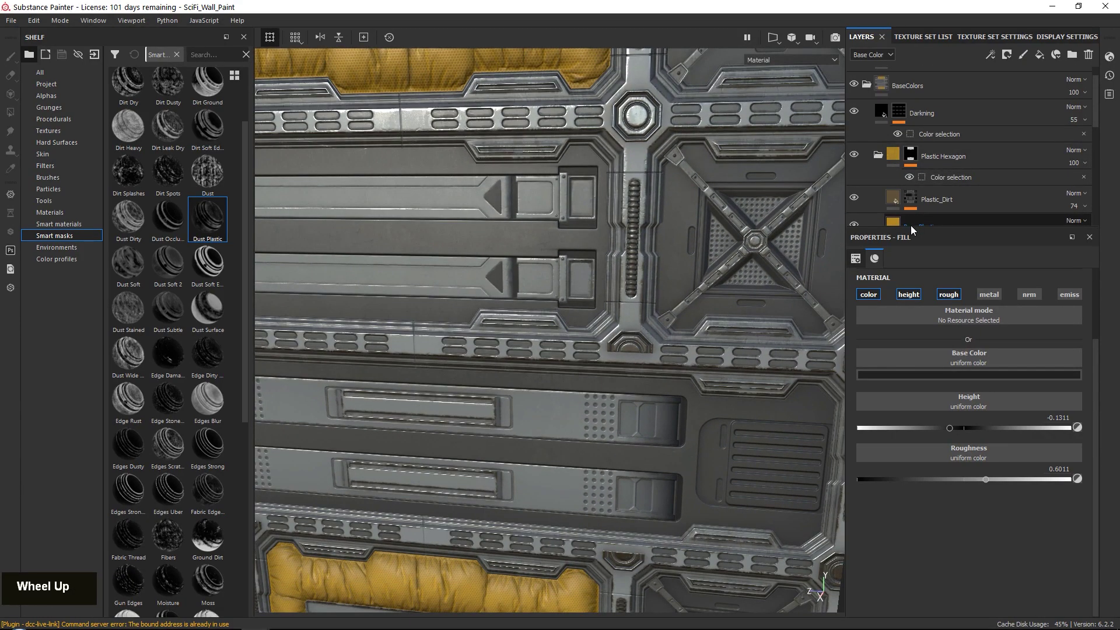
pyautogui.moveTo(911, 230); pyautogui.dragTo(907, 424)
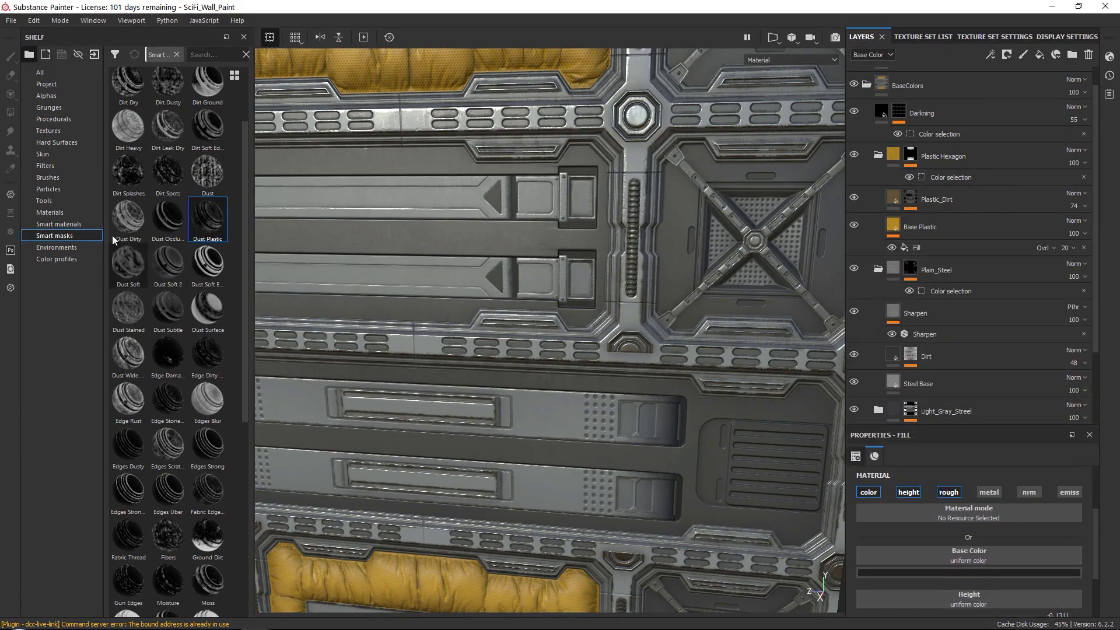
# - Drag the Plastic Thermoformed smart material from the shelf to above Plastic Hexagon
pyautogui.click(58, 225)
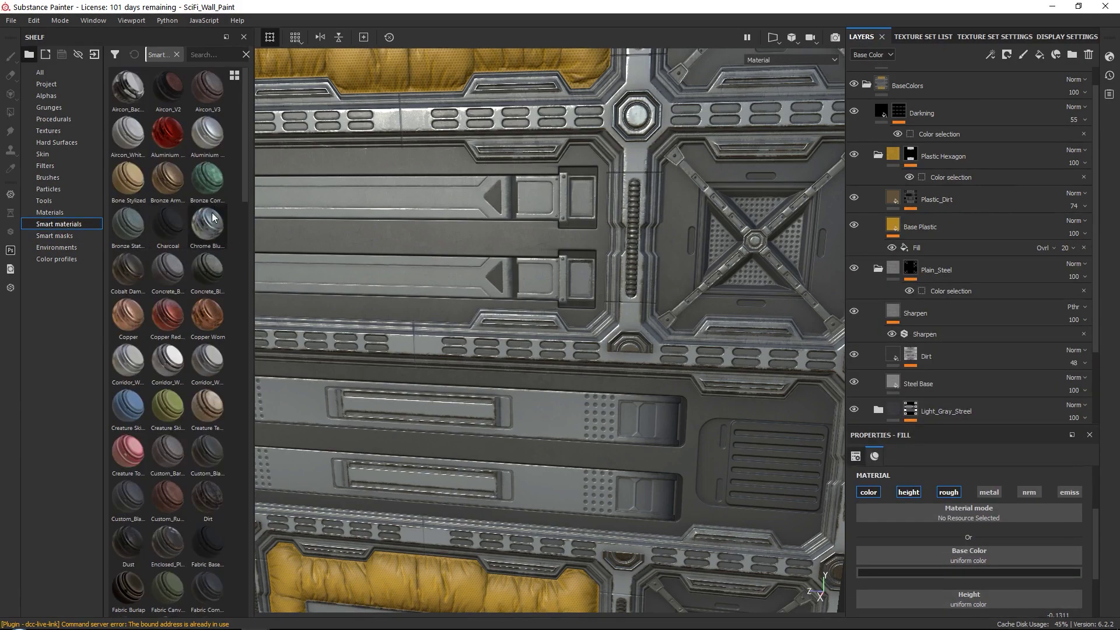
pyautogui.scroll(-10, 216, 232)
pyautogui.scroll(-12, 216, 232)
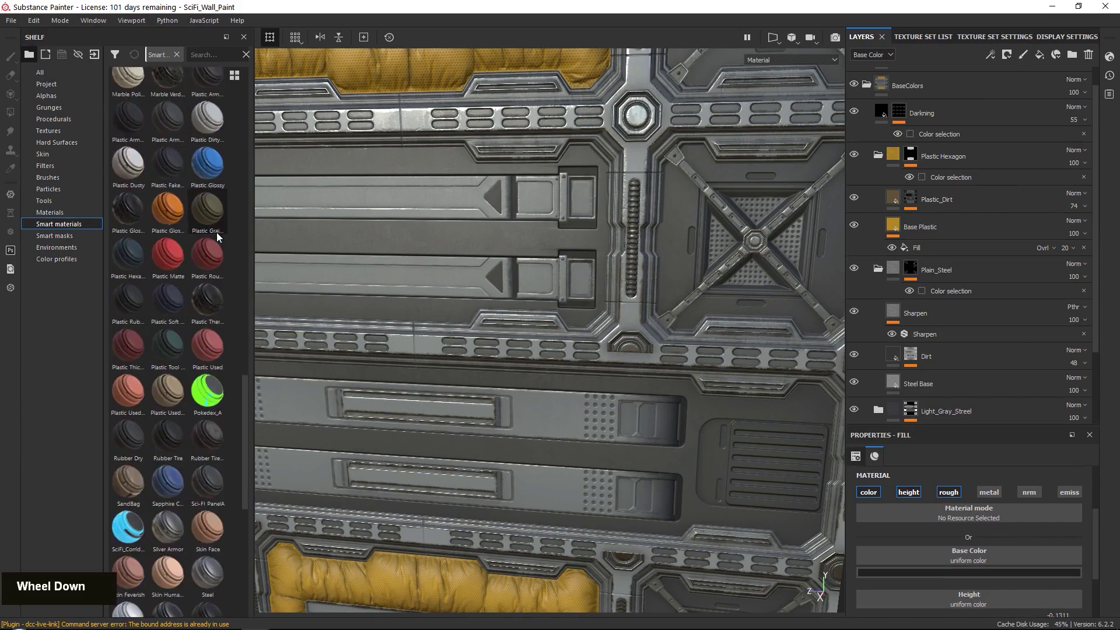
pyautogui.scroll(-2, 216, 232)
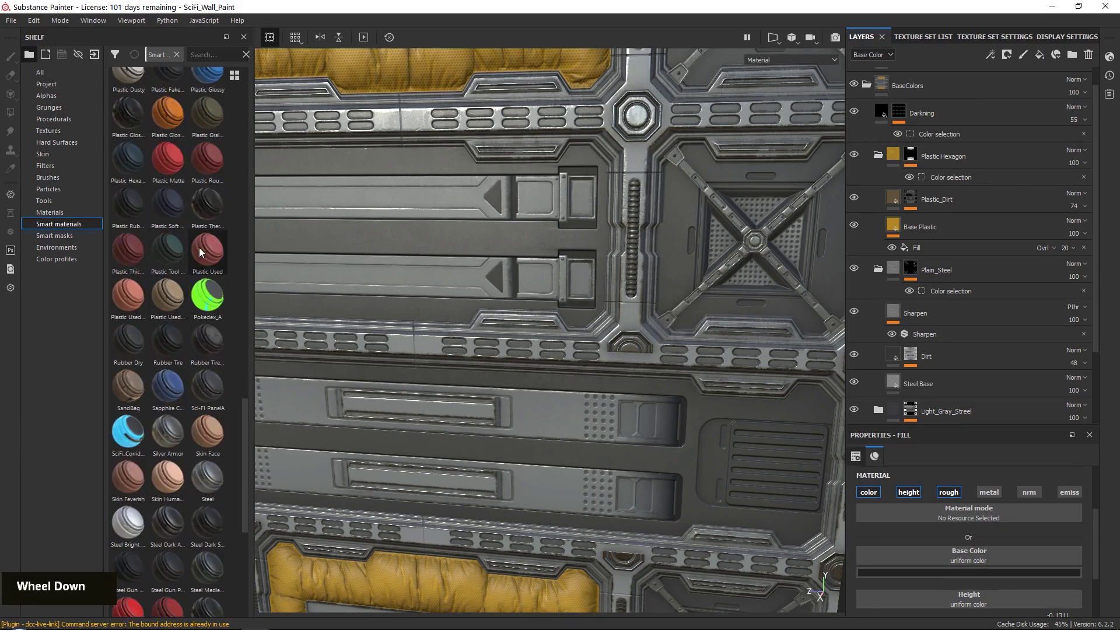
pyautogui.moveTo(206, 218)
pyautogui.moveTo(205, 216); pyautogui.dragTo(934, 140)
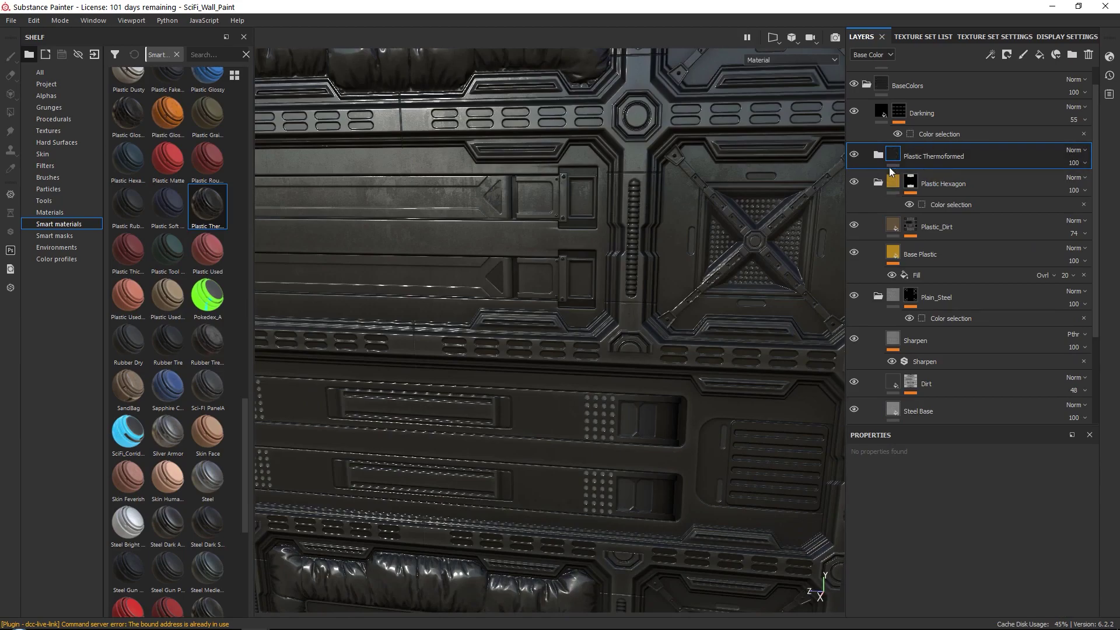
# - Expand the Plastic Thermoformed folder and collapse the Plastic Hexagon and Plain_Steel folders
pyautogui.scroll(1, 968, 163)
pyautogui.keyDown('alt'); pyautogui.moveTo(583, 327); pyautogui.dragTo(595, 387, button='right'); pyautogui.keyUp('alt')
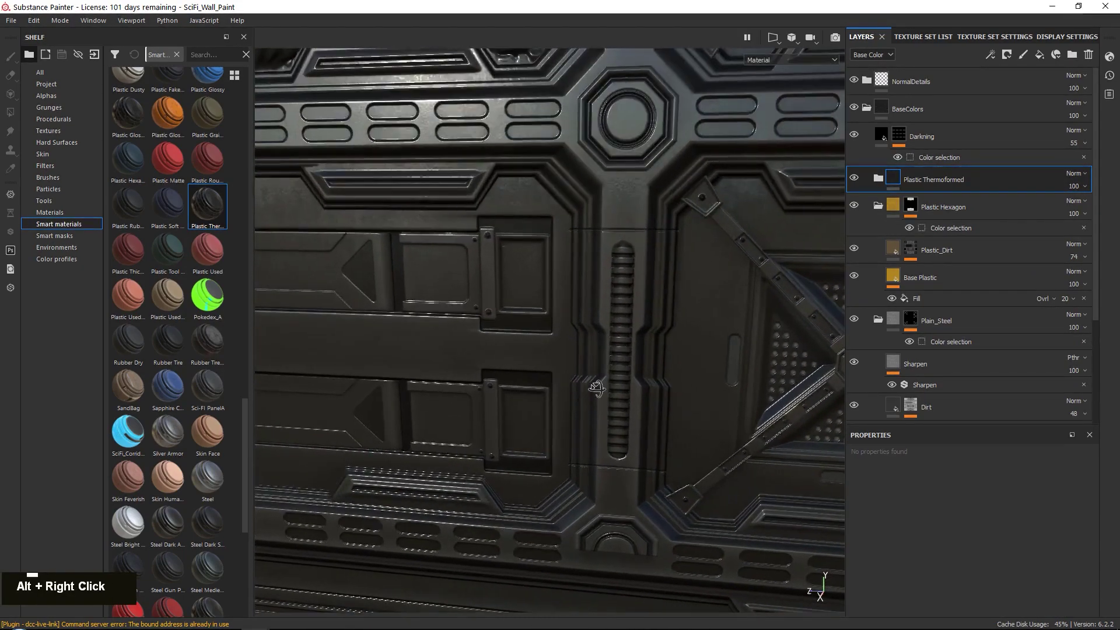
pyautogui.keyDown('alt'); pyautogui.moveTo(595, 387); pyautogui.dragTo(641, 370); pyautogui.keyUp('alt')
pyautogui.click(878, 178)
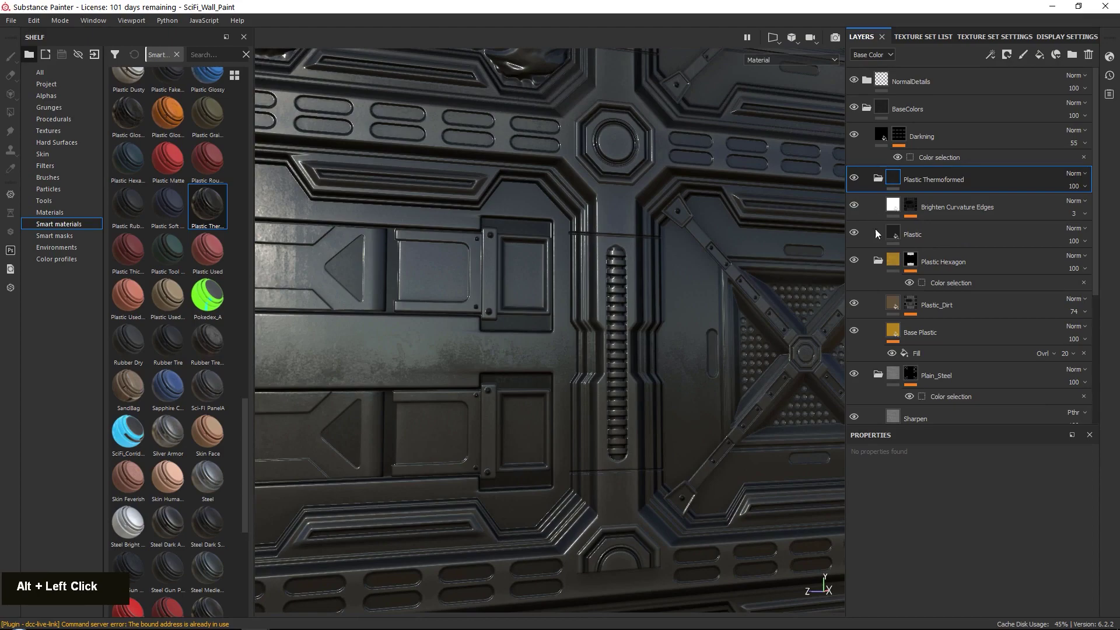
pyautogui.click(877, 261)
pyautogui.click(878, 304)
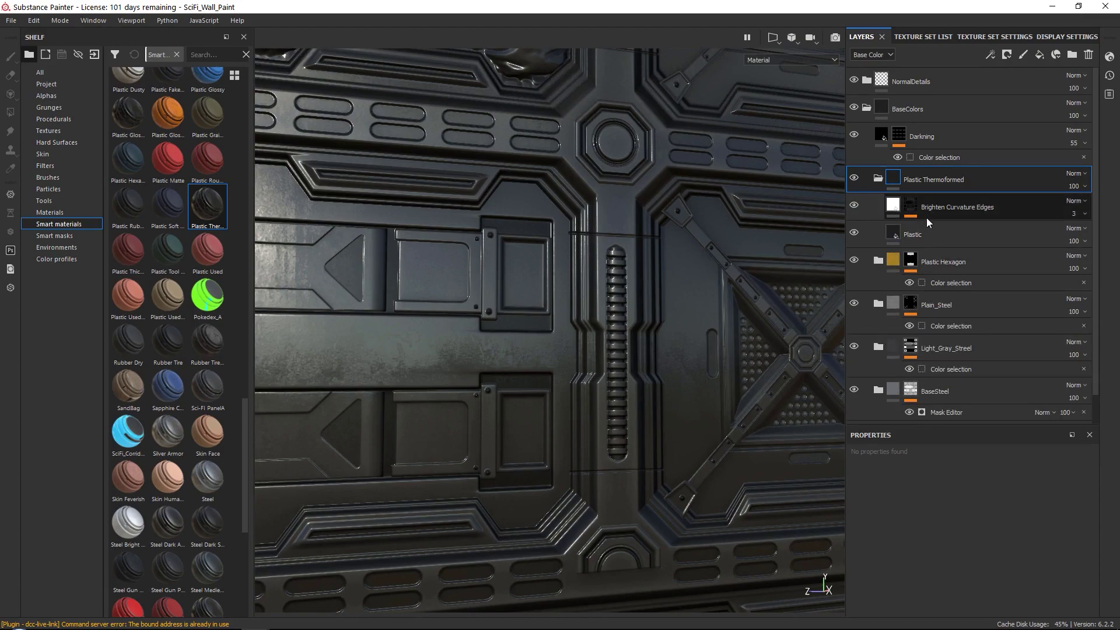
# - Change the Plastic fill layer's base colour to orange
pyautogui.click(875, 229)
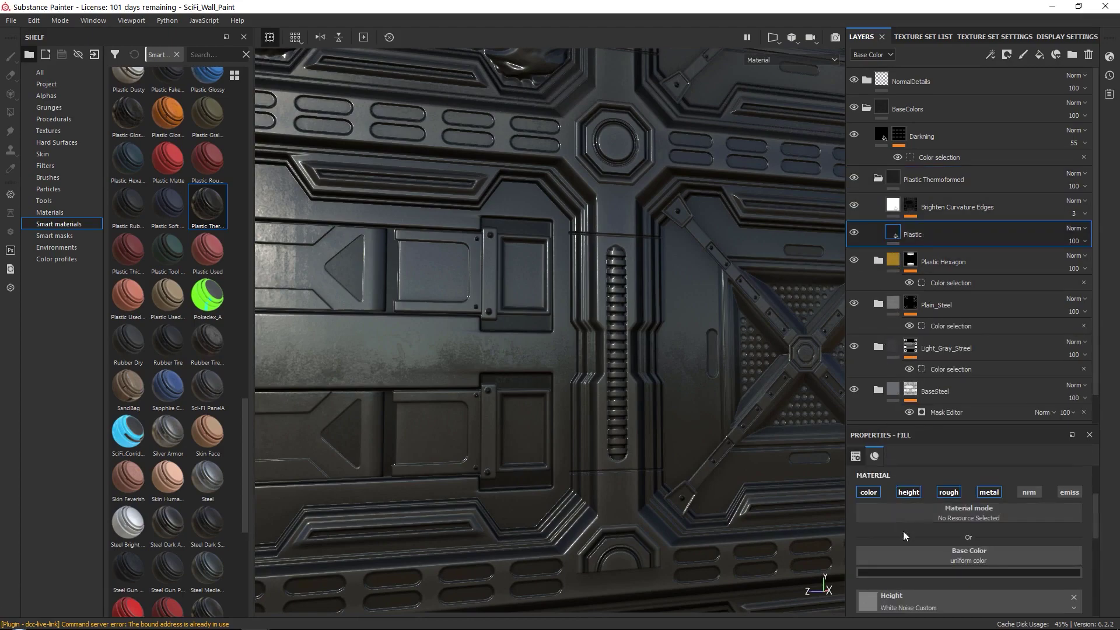
pyautogui.click(911, 574)
pyautogui.moveTo(1015, 548); pyautogui.dragTo(996, 490)
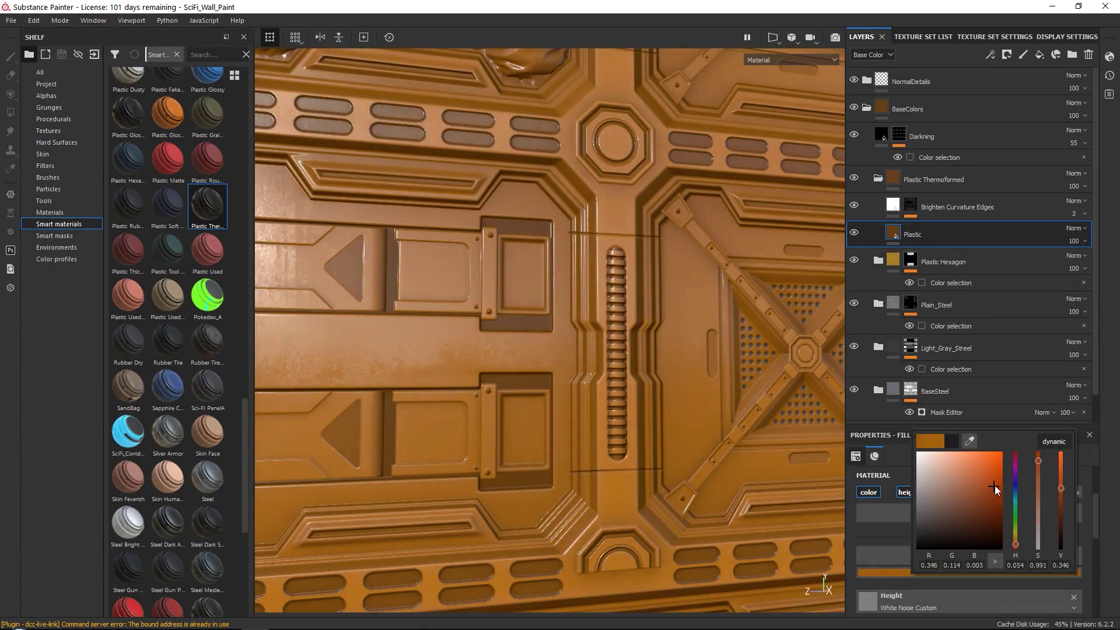
pyautogui.moveTo(997, 485); pyautogui.dragTo(1000, 484)
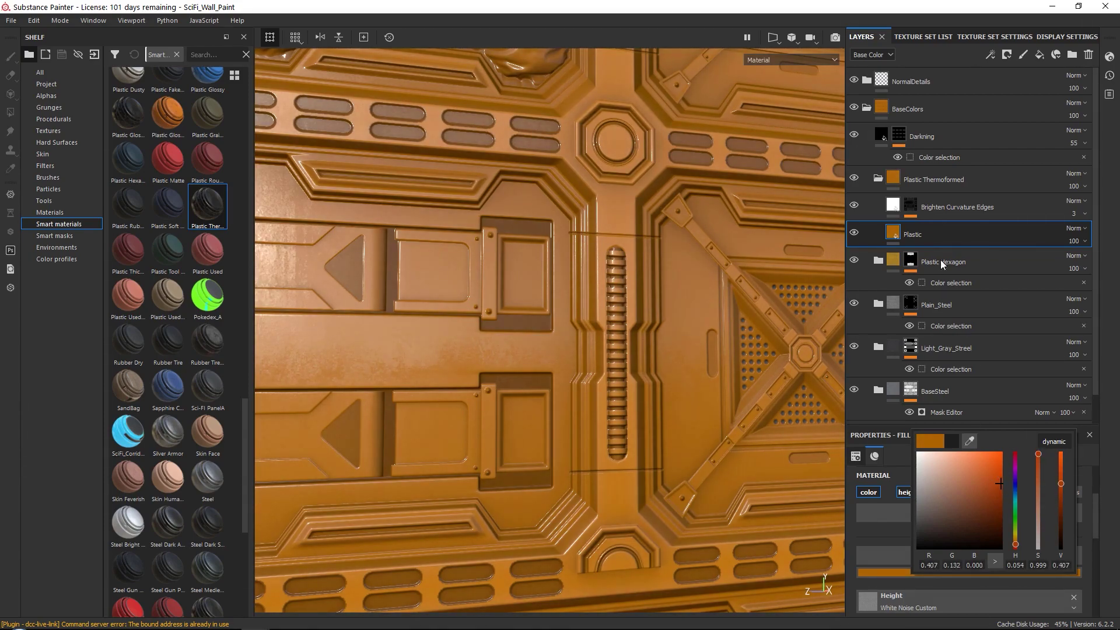
pyautogui.click(952, 226)
# - Add a colour-selection mask to the Plastic Thermoformed folder
pyautogui.click(975, 177)
pyautogui.click(877, 179)
pyautogui.click(1007, 56)
pyautogui.click(1020, 100)
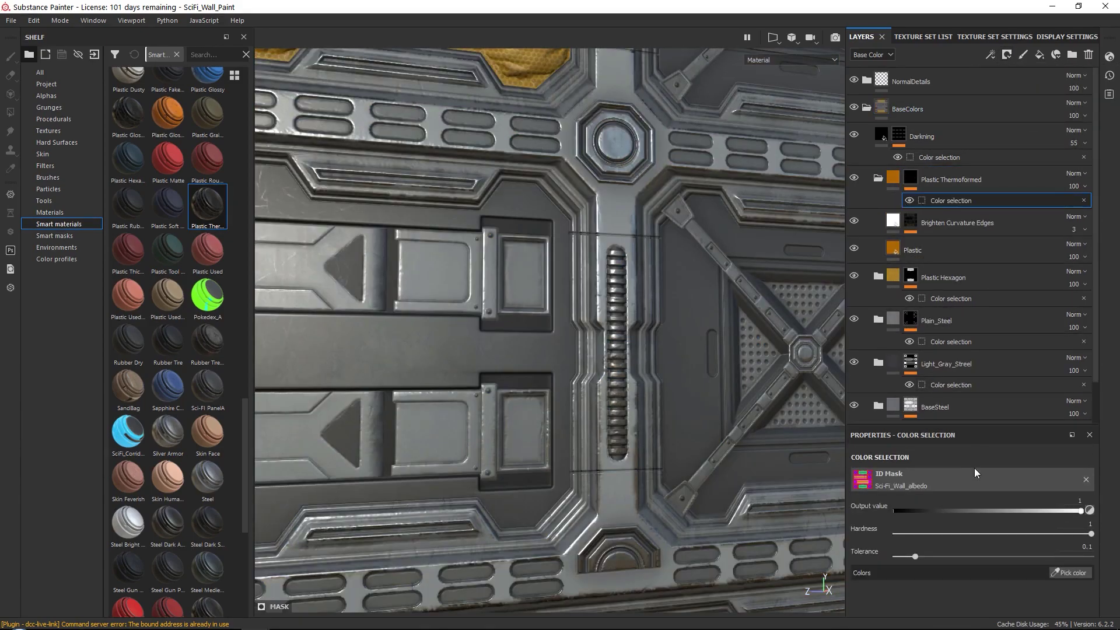
# - Pick the green ID colour for the Plastic Thermoformed mask
pyautogui.click(1064, 570)
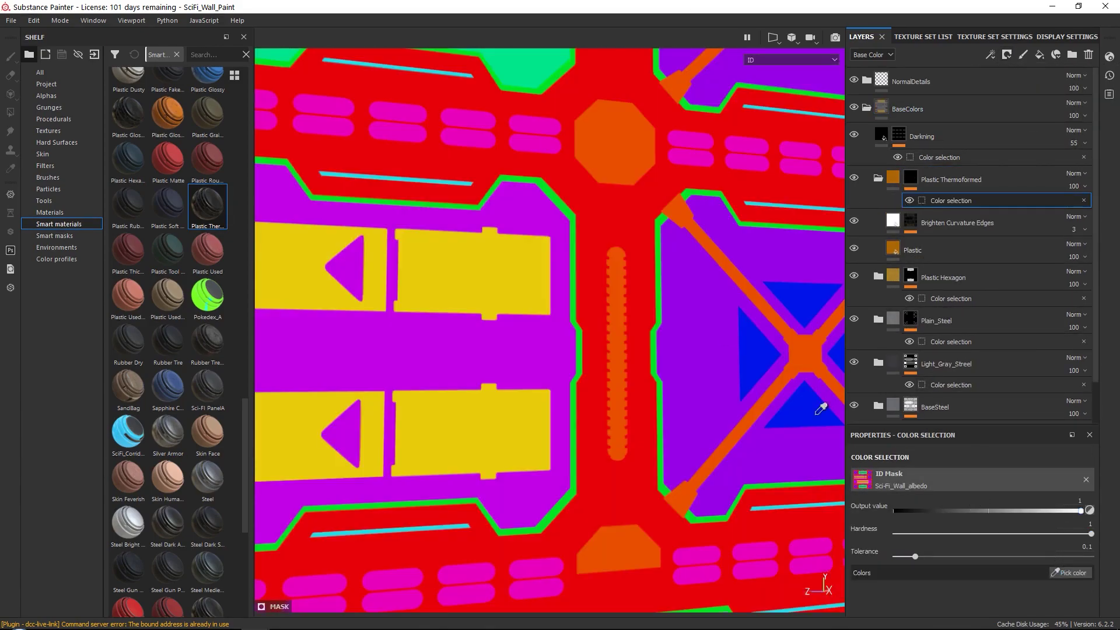
pyautogui.click(565, 208)
pyautogui.rightClick(653, 382)
pyautogui.keyDown('alt'); pyautogui.moveTo(666, 320); pyautogui.dragTo(513, 6, button='right'); pyautogui.keyUp('alt')
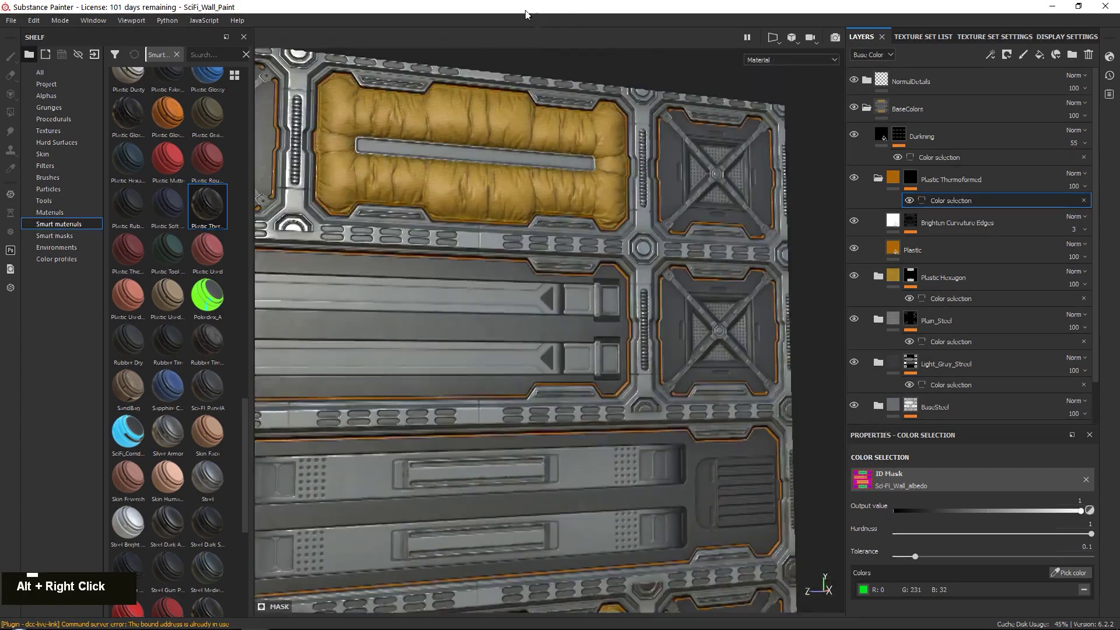
pyautogui.keyDown('alt'); pyautogui.moveTo(647, 251); pyautogui.dragTo(697, 280); pyautogui.keyUp('alt')
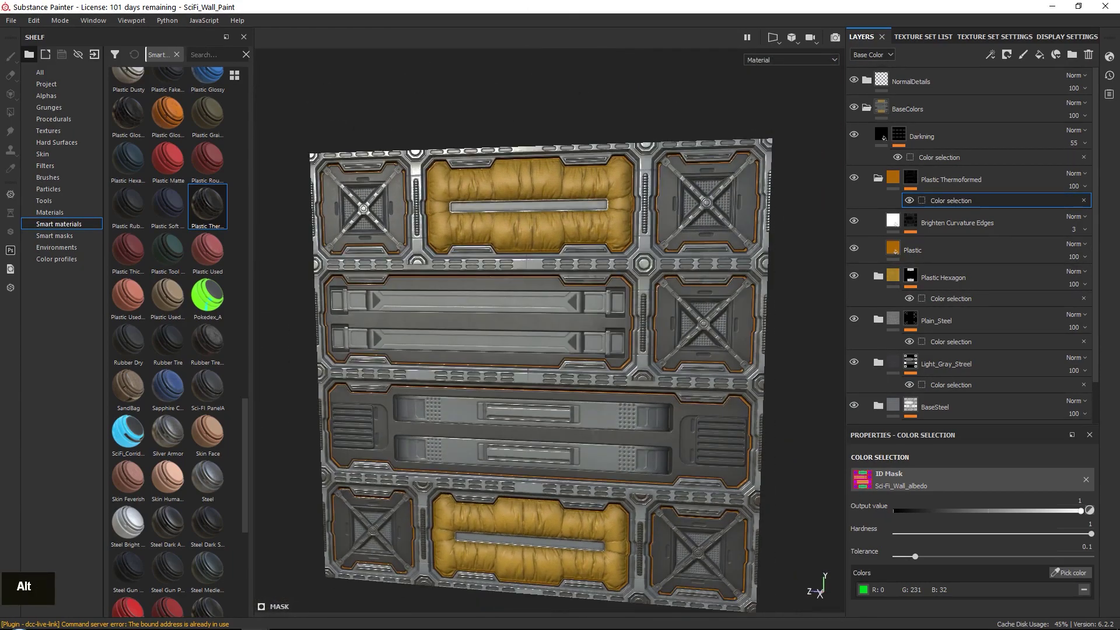
# - Orbit and zoom around the wall panel to inspect the thin orange trim outlines
pyautogui.keyDown('alt'); pyautogui.moveTo(664, 292); pyautogui.dragTo(594, 228, button='middle'); pyautogui.keyUp('alt')
pyautogui.keyDown('alt'); pyautogui.moveTo(594, 228); pyautogui.dragTo(636, 344, button='right'); pyautogui.keyUp('alt')
pyautogui.keyDown('alt'); pyautogui.moveTo(449, 338); pyautogui.dragTo(485, 344); pyautogui.keyUp('alt')
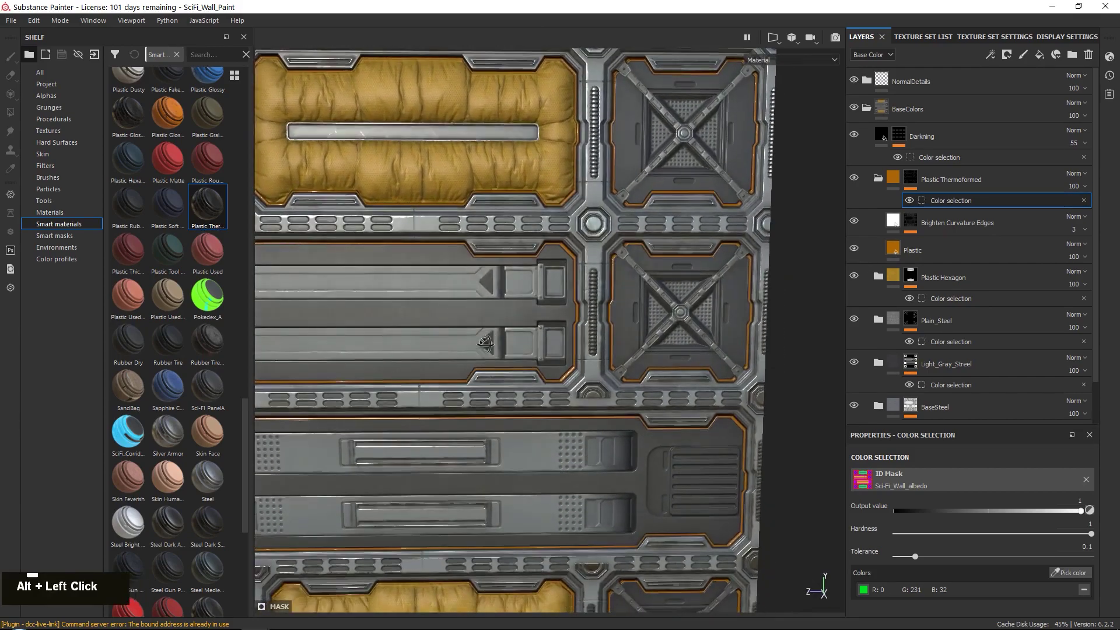
pyautogui.keyDown('alt'); pyautogui.moveTo(484, 343); pyautogui.dragTo(543, 417, button='middle'); pyautogui.keyUp('alt')
pyautogui.keyDown('alt'); pyautogui.moveTo(542, 417); pyautogui.dragTo(572, 397, button='right'); pyautogui.keyUp('alt')
pyautogui.keyDown('alt'); pyautogui.moveTo(571, 396); pyautogui.dragTo(598, 370); pyautogui.keyUp('alt')
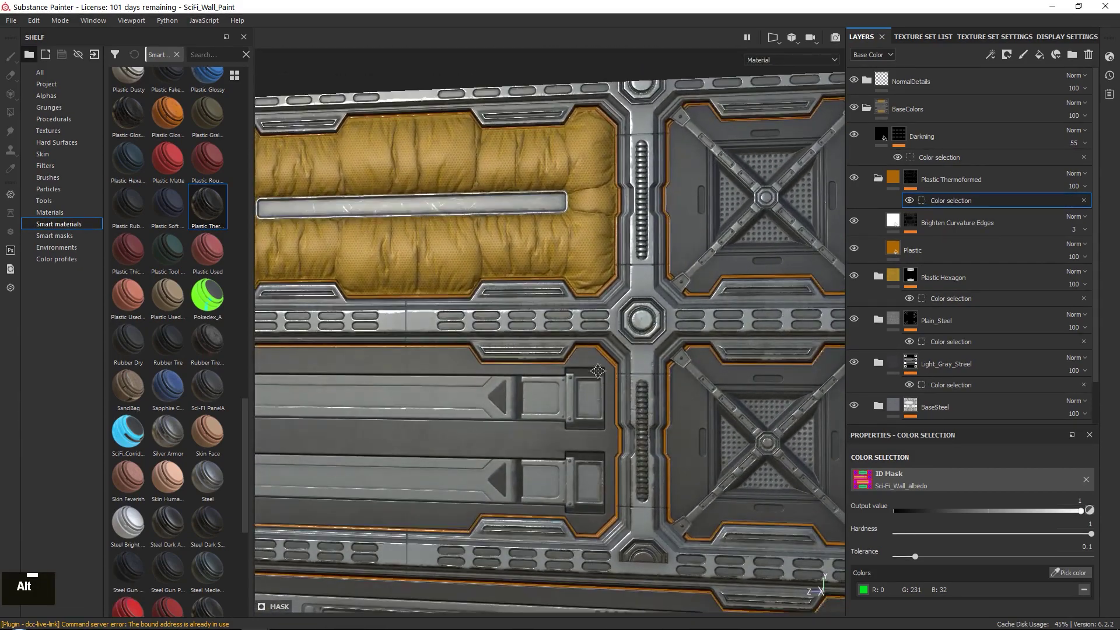
pyautogui.keyDown('alt'); pyautogui.moveTo(597, 370); pyautogui.dragTo(529, 341, button='middle'); pyautogui.keyUp('alt')
pyautogui.keyDown('alt'); pyautogui.moveTo(558, 290); pyautogui.dragTo(613, 307, button='middle'); pyautogui.keyUp('alt')
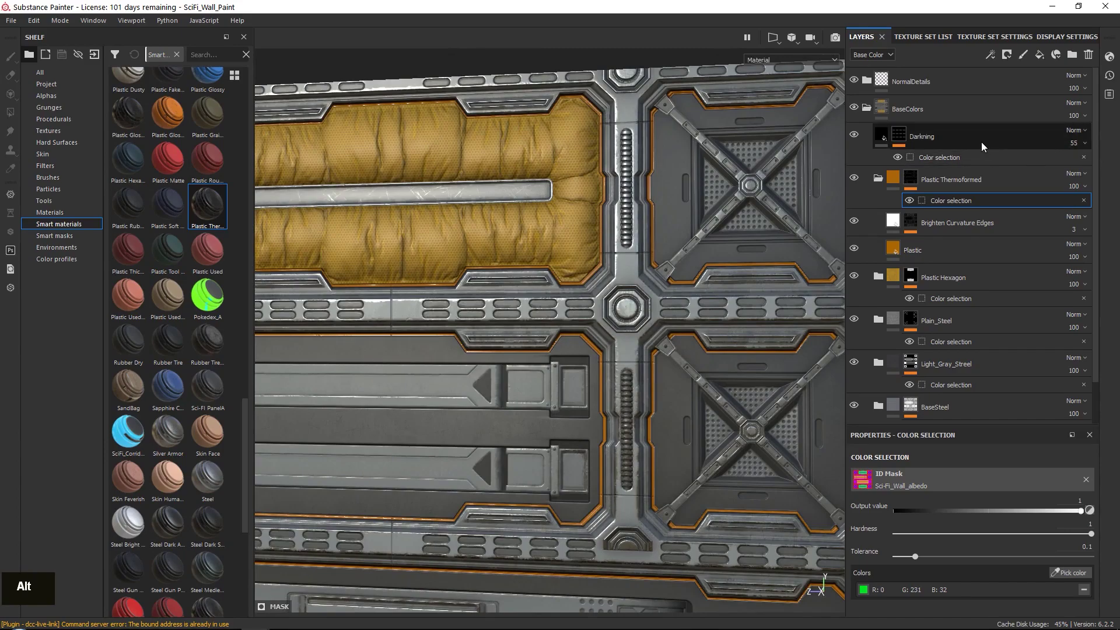
pyautogui.click(981, 141)
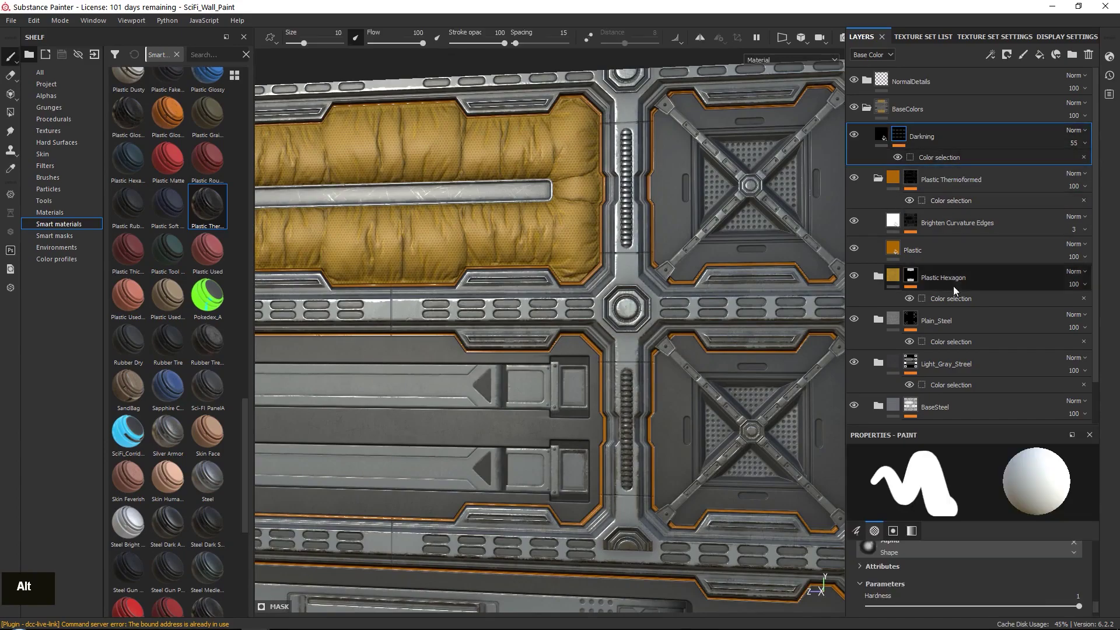
# - Add a fill layer above Darkning and name it 'Emissive'
pyautogui.click(1040, 55)
pyautogui.doubleClick(904, 138)
pyautogui.write('Emiss')
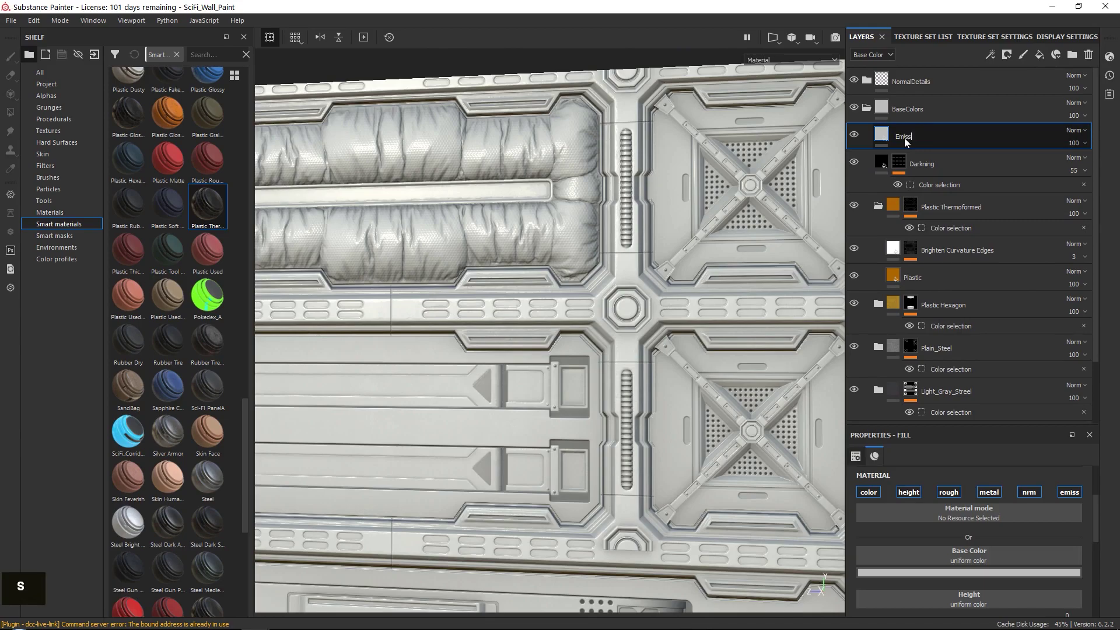
pyautogui.write('ive')
pyautogui.press('Return')
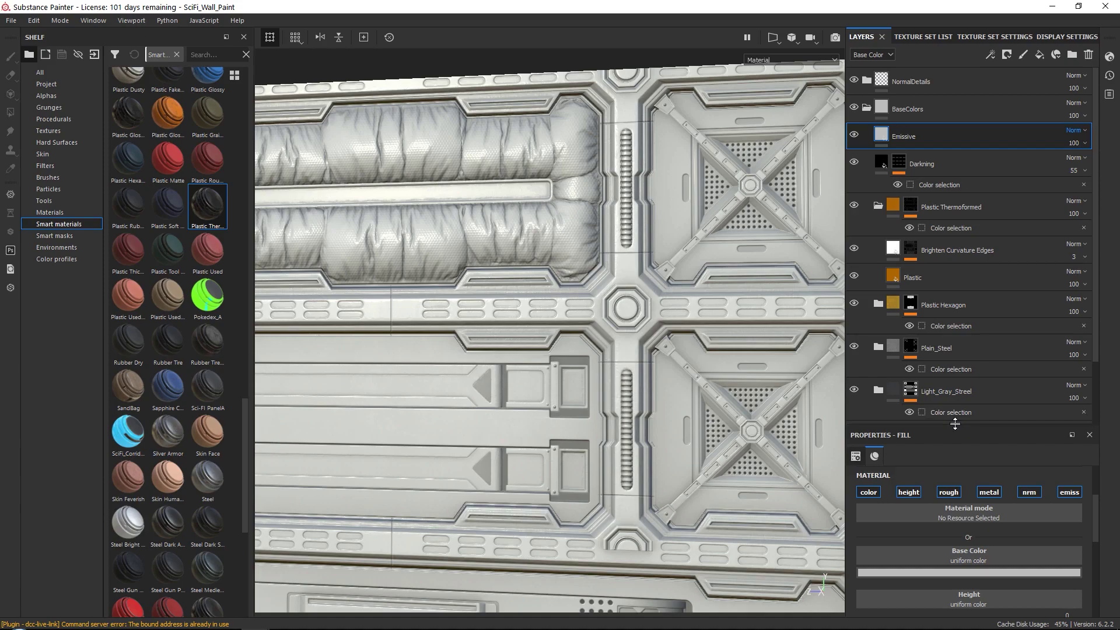
# - Disable height, roughness, metallic and normal on the Emissive layer
pyautogui.moveTo(952, 427); pyautogui.dragTo(940, 260)
pyautogui.click(914, 329)
pyautogui.click(951, 329)
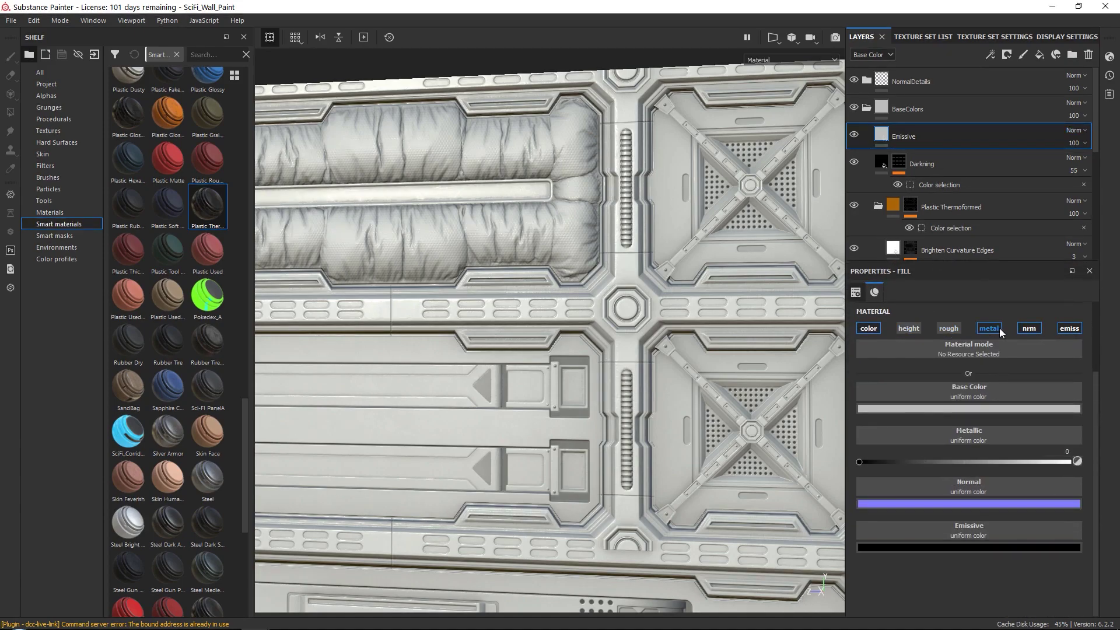
pyautogui.click(990, 329)
pyautogui.click(1034, 330)
# - Set the Emissive layer's base colour and emissive colour to white
pyautogui.click(931, 408)
pyautogui.moveTo(1036, 524); pyautogui.dragTo(1036, 528)
pyautogui.moveTo(981, 469); pyautogui.dragTo(839, 366)
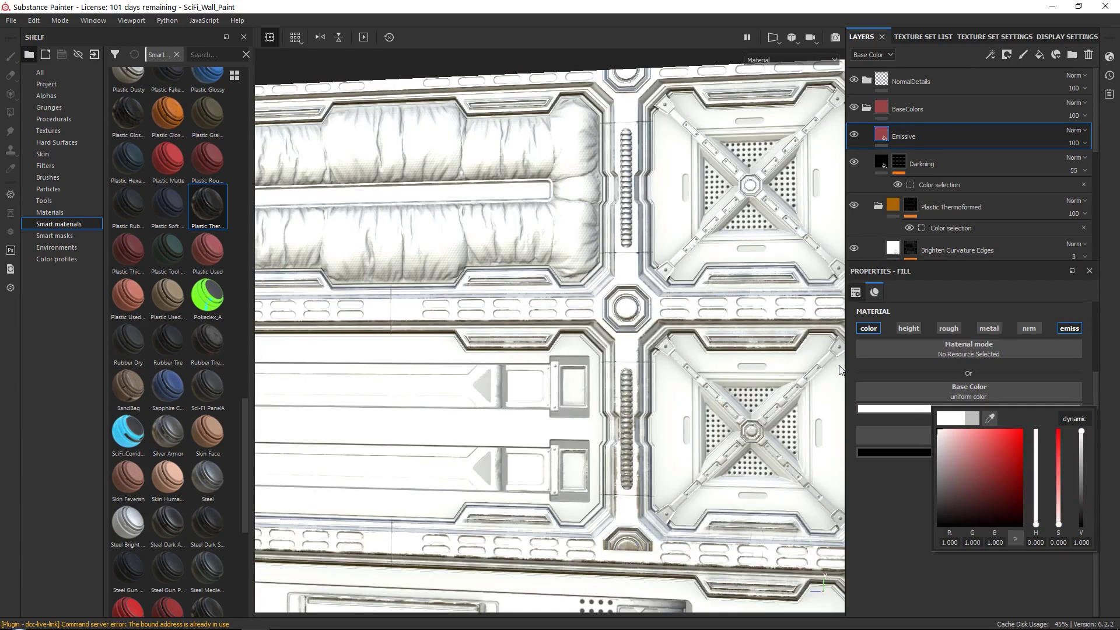
pyautogui.click(991, 455)
pyautogui.moveTo(986, 525); pyautogui.dragTo(733, 354)
pyautogui.click(932, 482)
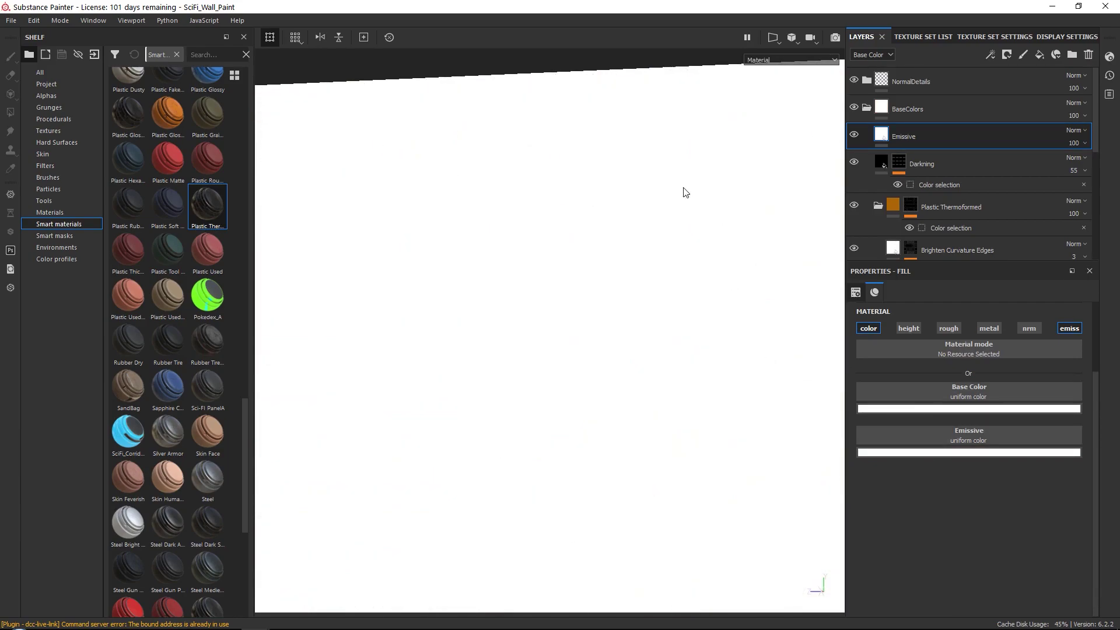
pyautogui.click(919, 410)
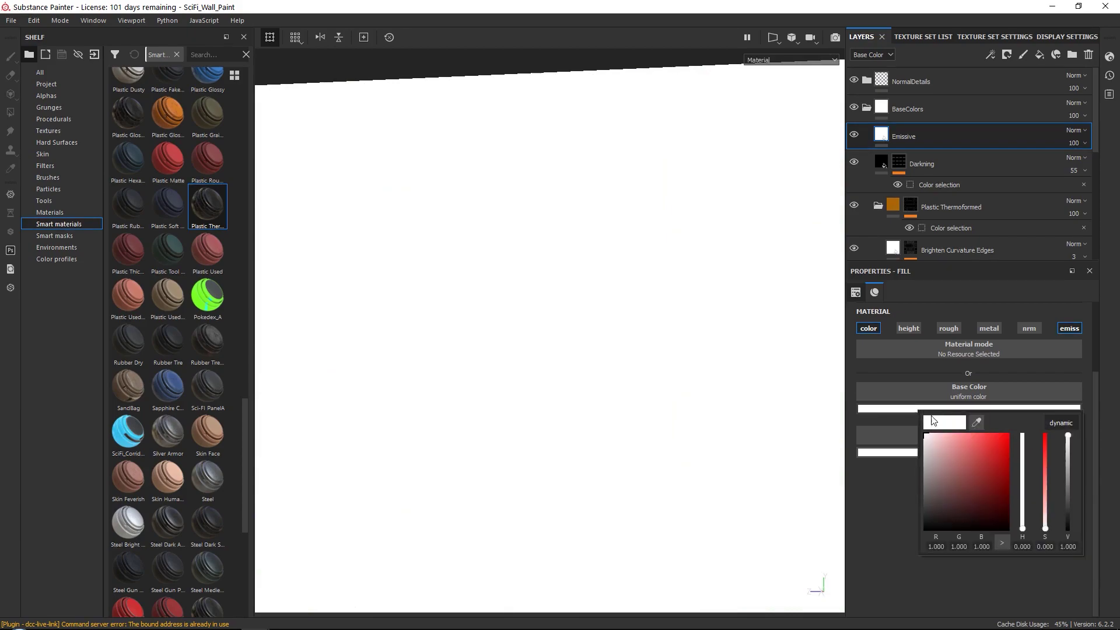
pyautogui.moveTo(1020, 525); pyautogui.dragTo(1023, 533)
pyautogui.click(1024, 567)
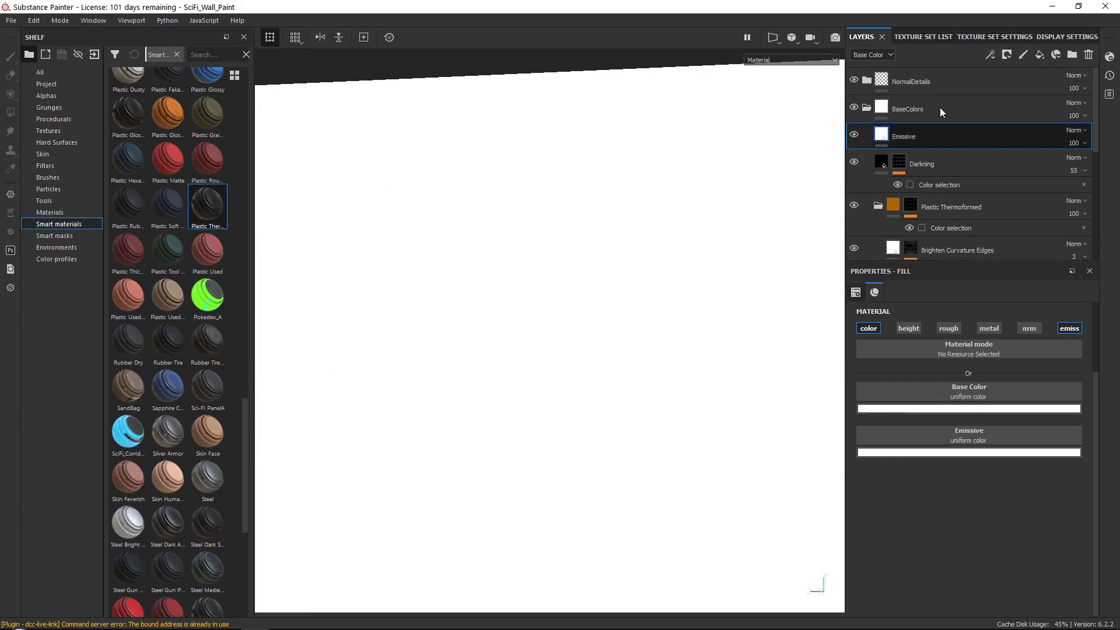
pyautogui.click(1004, 56)
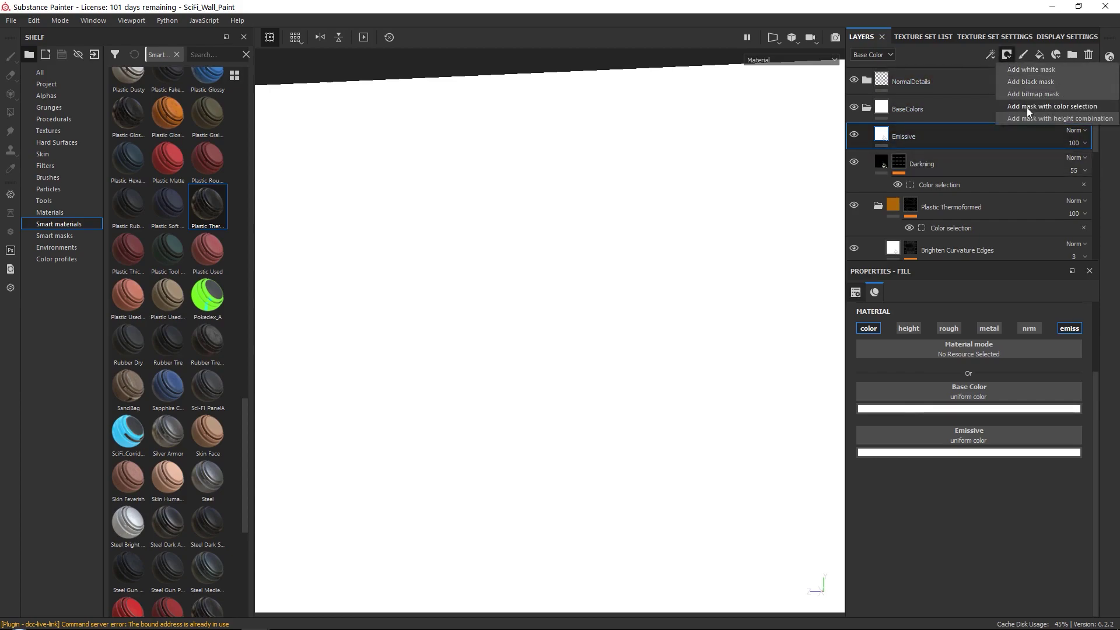
# - Give the Emissive layer a colour-selection mask that picks only the cyan ID strips, not red
pyautogui.click(1026, 108)
pyautogui.click(1076, 411)
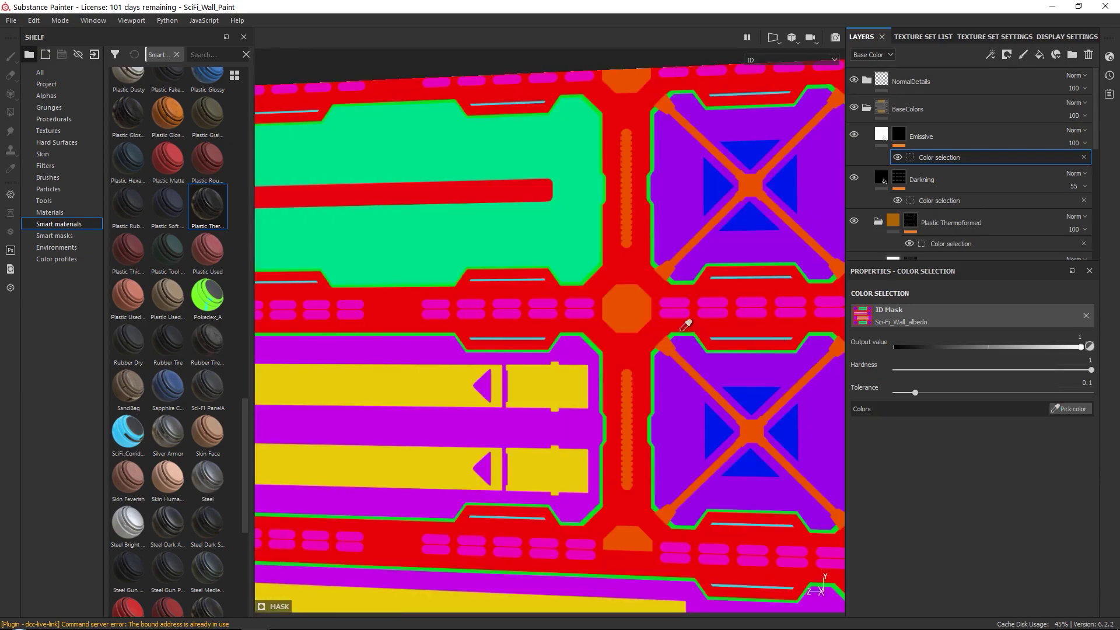
pyautogui.click(718, 343)
pyautogui.keyDown('alt'); pyautogui.moveTo(780, 342); pyautogui.dragTo(583, 248, button='middle'); pyautogui.keyUp('alt')
pyautogui.keyDown('alt'); pyautogui.moveTo(583, 248); pyautogui.dragTo(729, 373, button='right'); pyautogui.keyUp('alt')
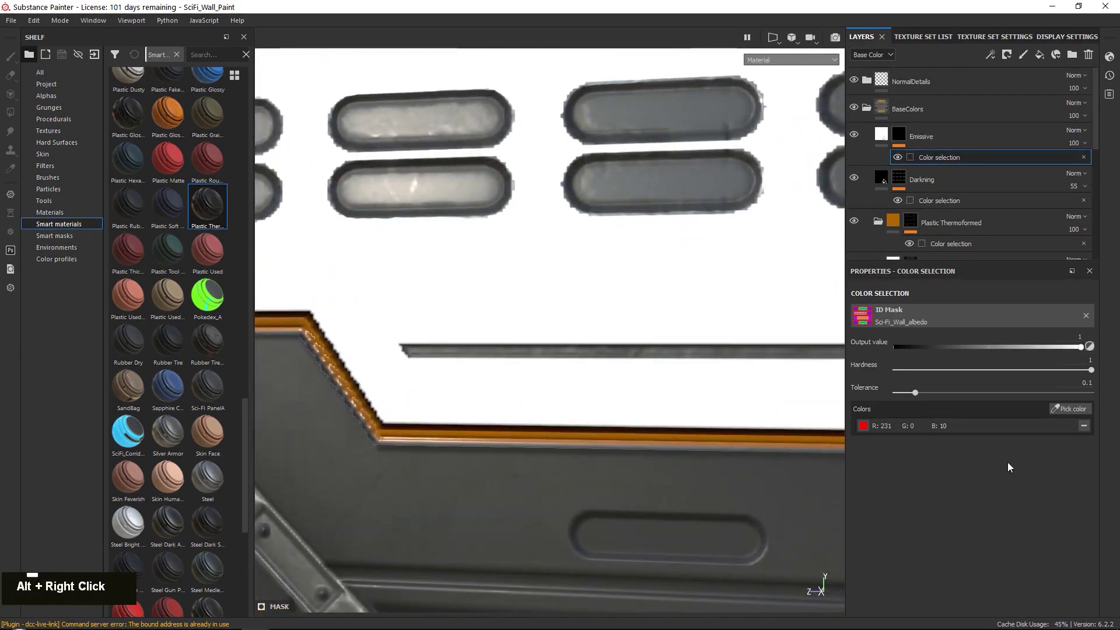
pyautogui.click(1081, 426)
pyautogui.click(1077, 411)
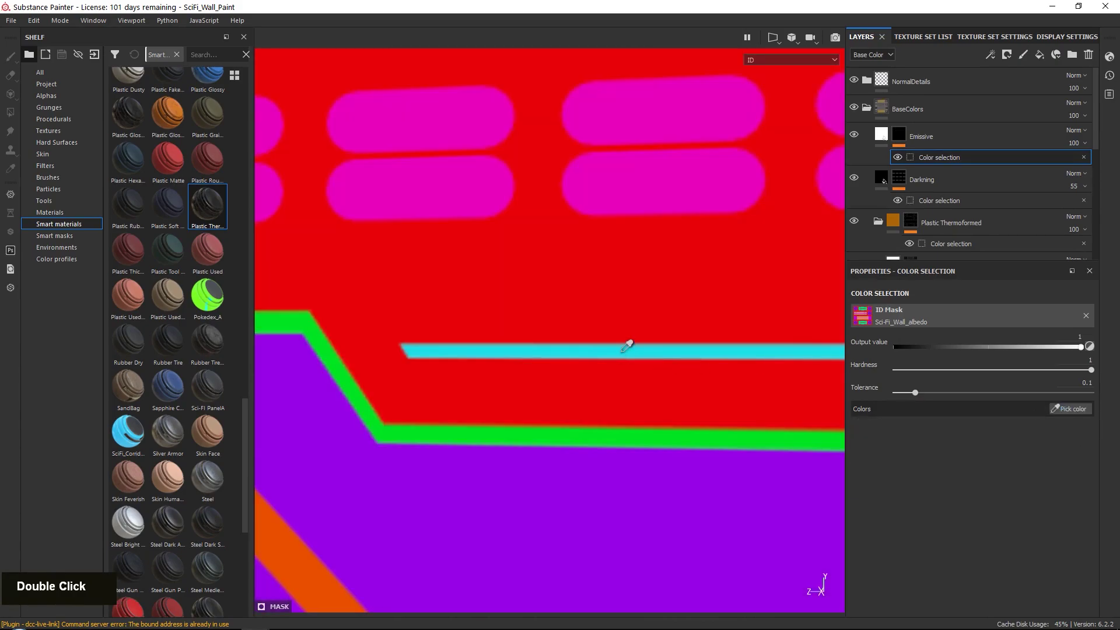
pyautogui.click(623, 350)
# - Review the glowing strips across the whole wall and save the project
pyautogui.keyDown('alt'); pyautogui.moveTo(623, 350); pyautogui.dragTo(475, 190, button='right'); pyautogui.keyUp('alt')
pyautogui.keyDown('alt'); pyautogui.moveTo(475, 190); pyautogui.dragTo(612, 125, button='middle'); pyautogui.keyUp('alt')
pyautogui.keyDown('alt'); pyautogui.moveTo(612, 125); pyautogui.dragTo(542, 137); pyautogui.keyUp('alt')
pyautogui.keyDown('alt'); pyautogui.moveTo(542, 137); pyautogui.dragTo(489, 187, button='middle'); pyautogui.keyUp('alt')
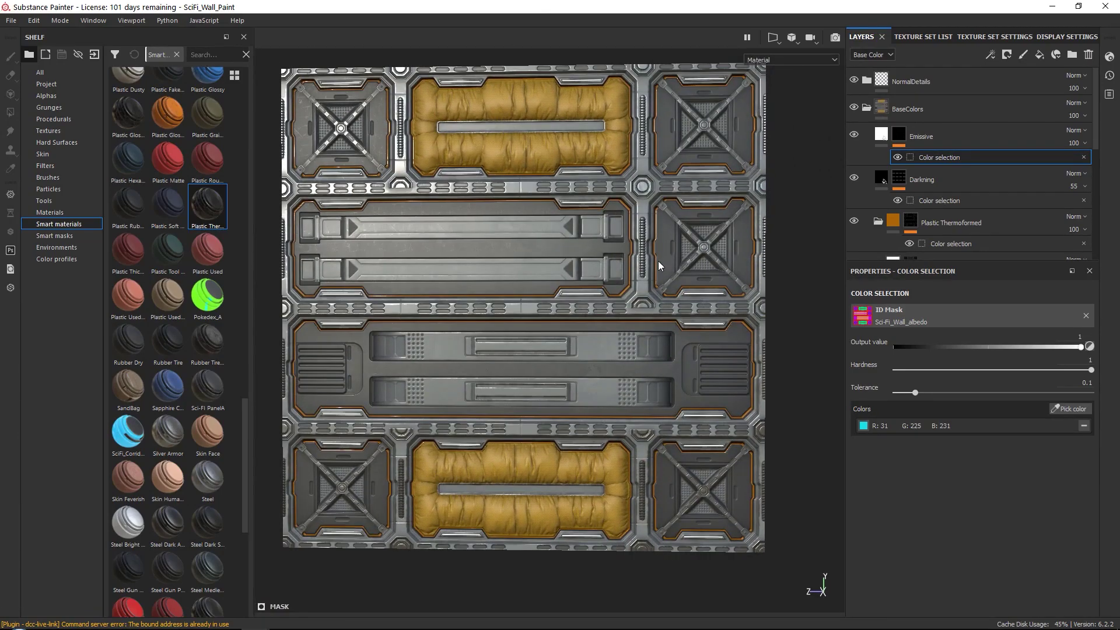
pyautogui.keyDown('alt'); pyautogui.moveTo(590, 140); pyautogui.dragTo(562, 141, button='middle'); pyautogui.keyUp('alt')
pyautogui.keyDown('alt'); pyautogui.moveTo(562, 141); pyautogui.dragTo(570, 152); pyautogui.keyUp('alt')
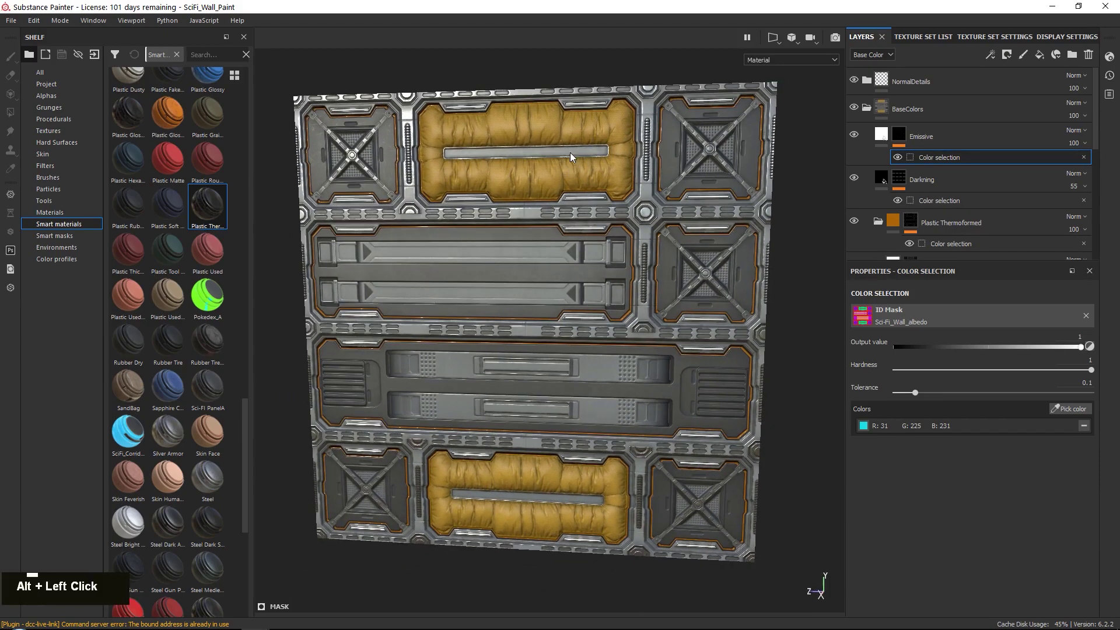
pyautogui.click(13, 20)
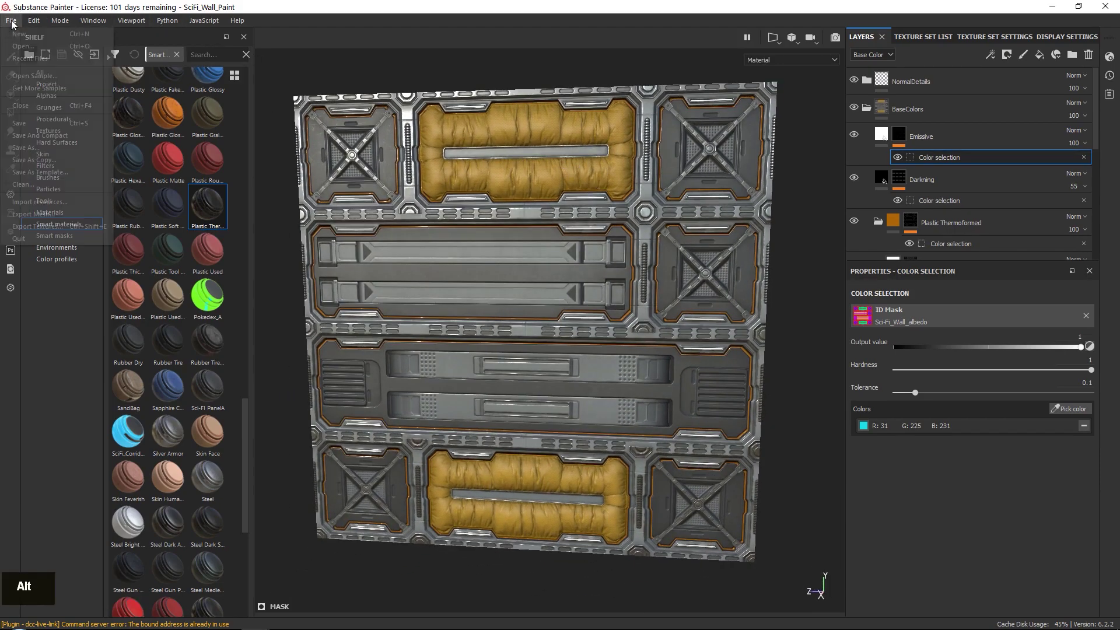
pyautogui.click(22, 121)
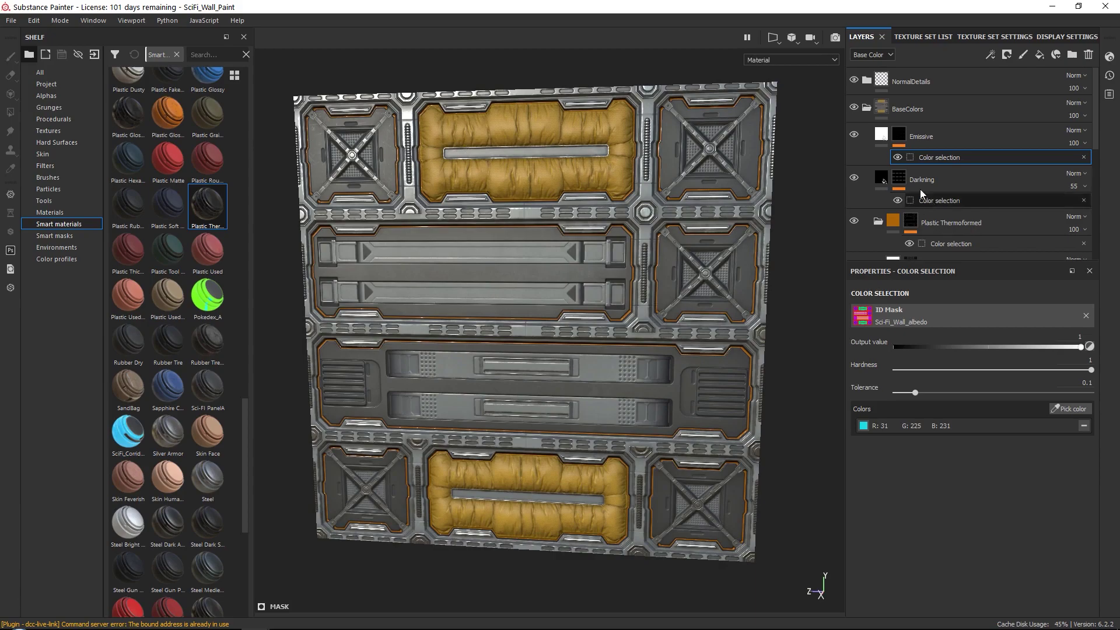